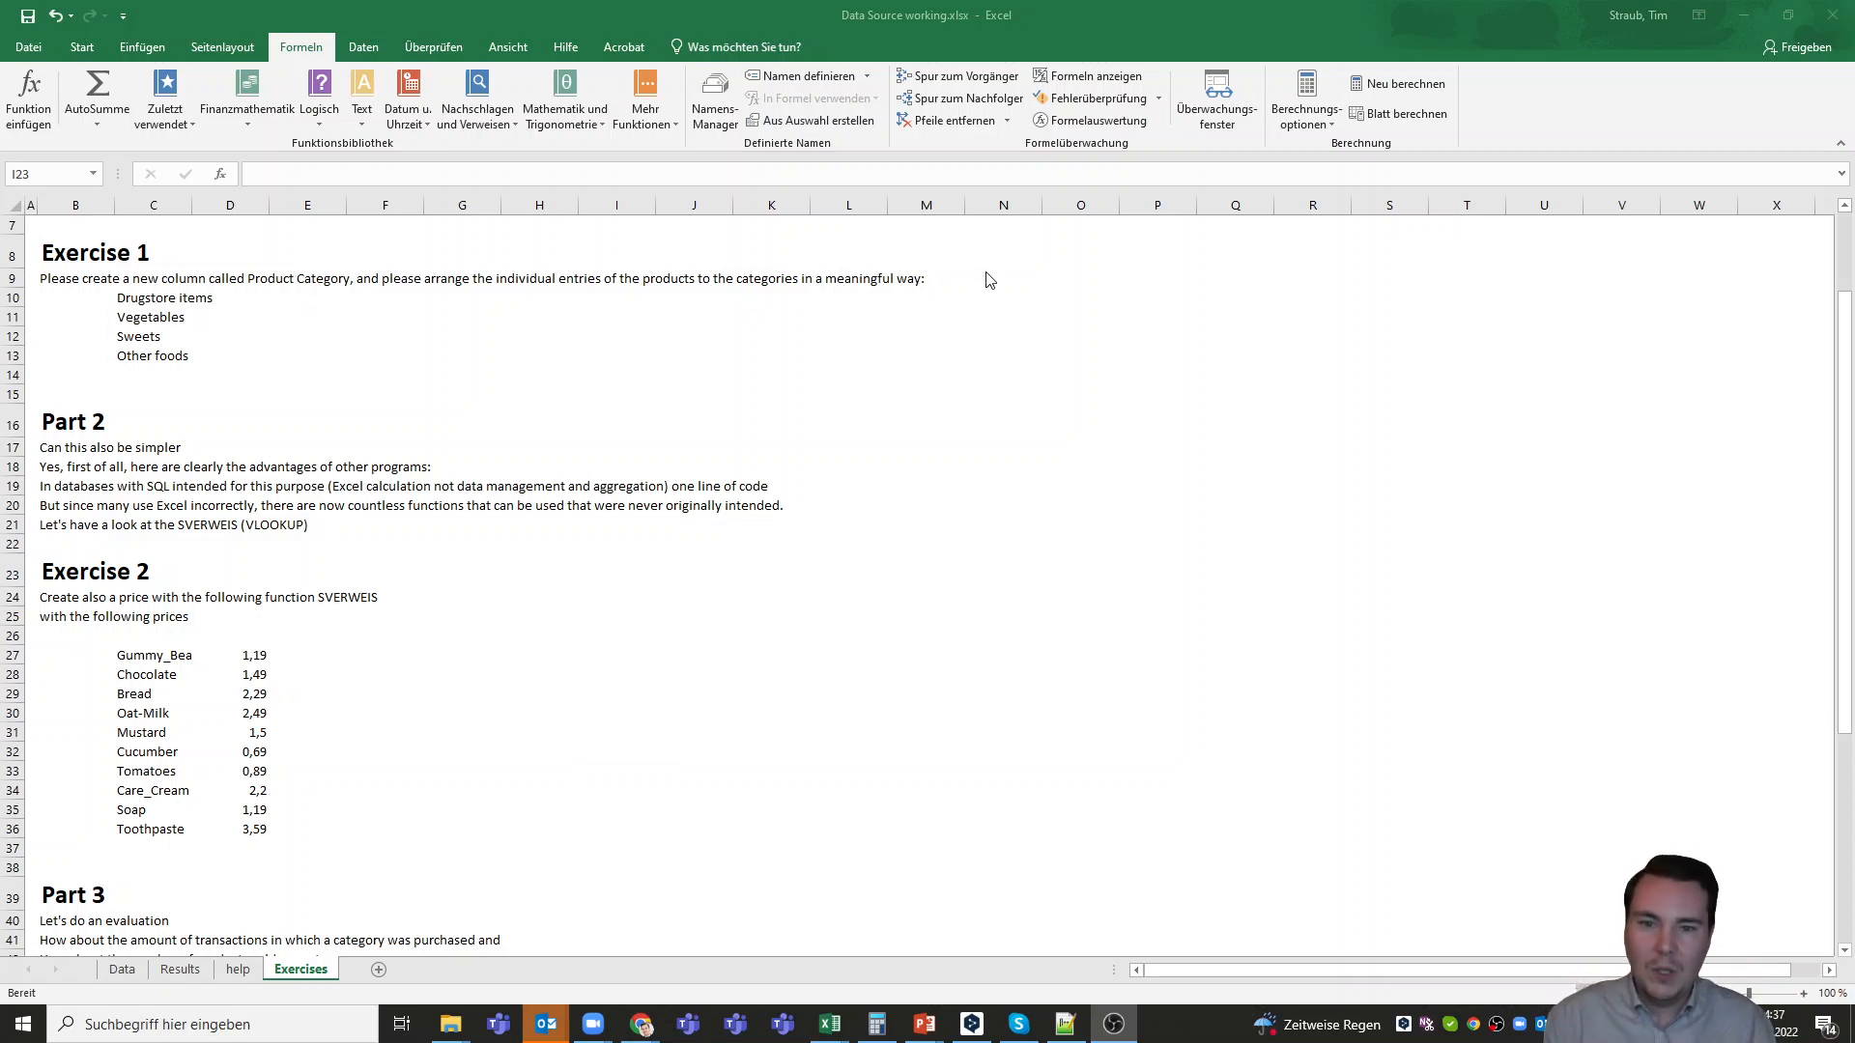
{"action": "left_click", "coordinate": [1075, 365]}
{"action": "left_click_drag", "start_coordinate": [1008, 279], "coordinate": [1255, 428]}
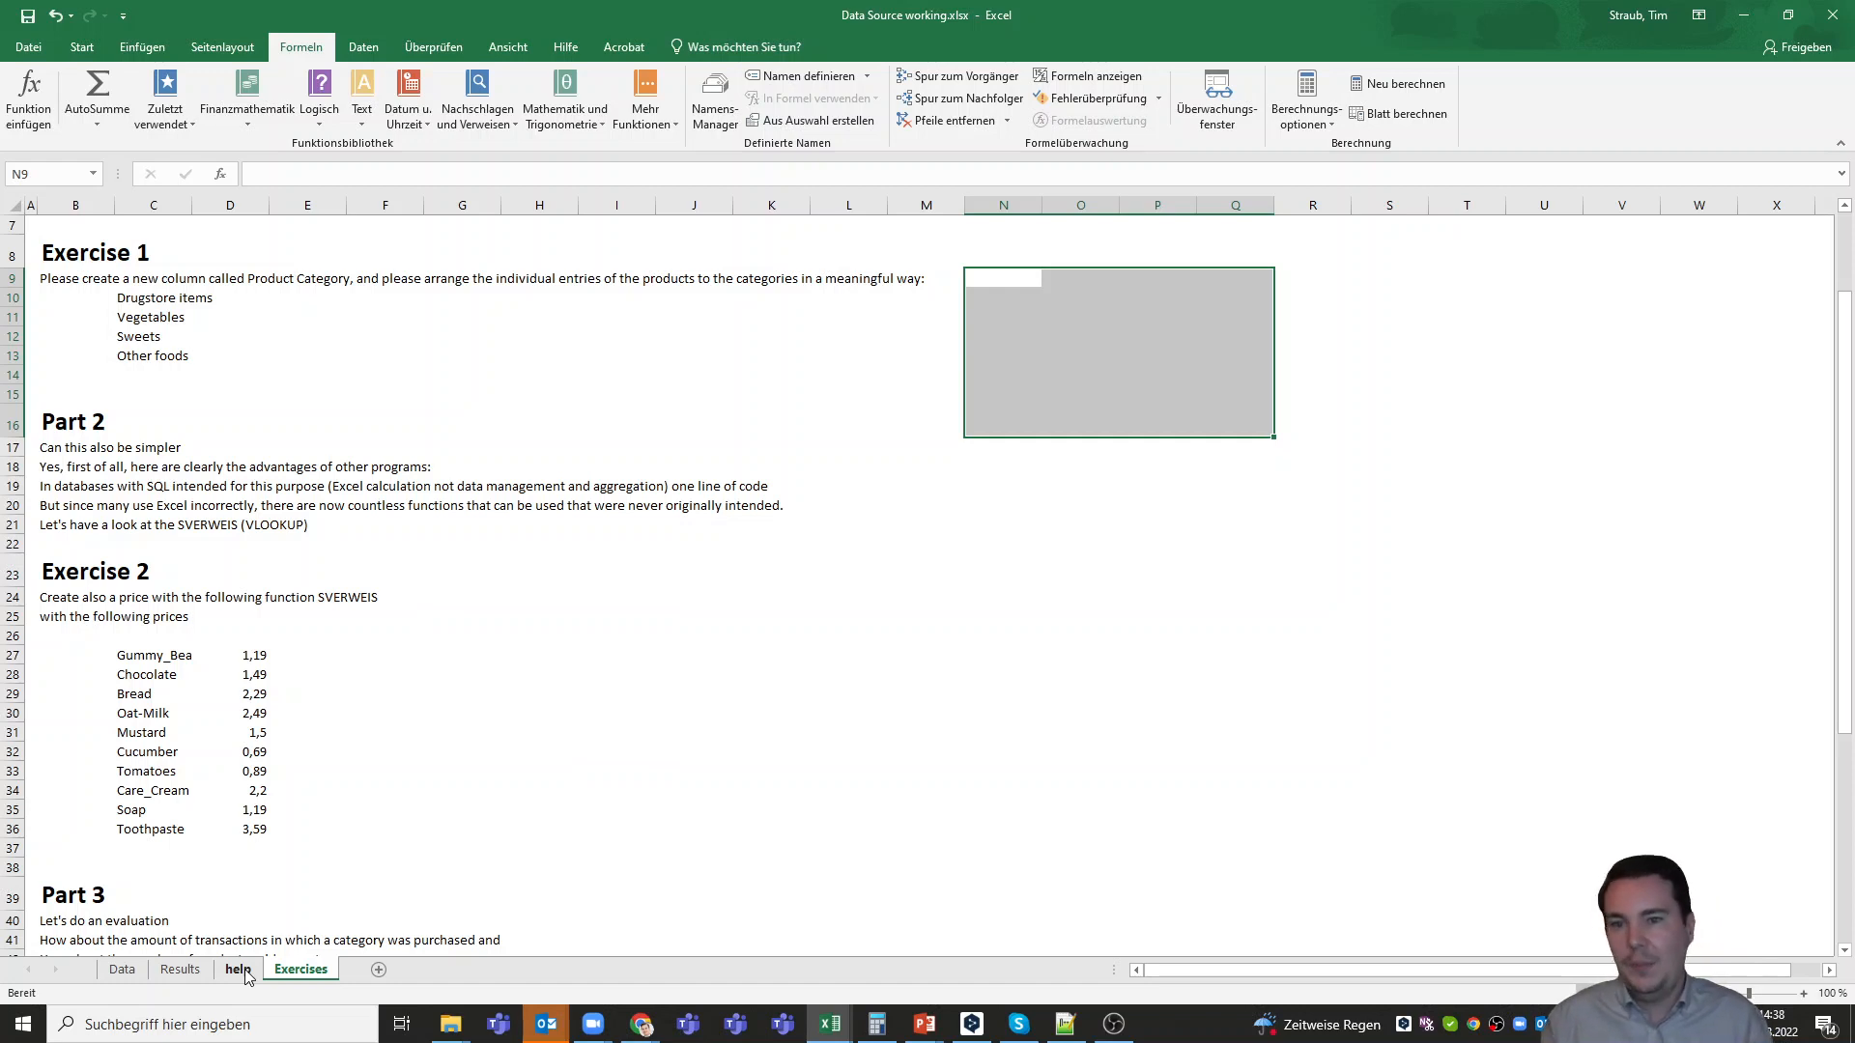
Check the distinct product names in the Product column's filter list on the Data sheet
{"action": "left_click", "coordinate": [121, 969]}
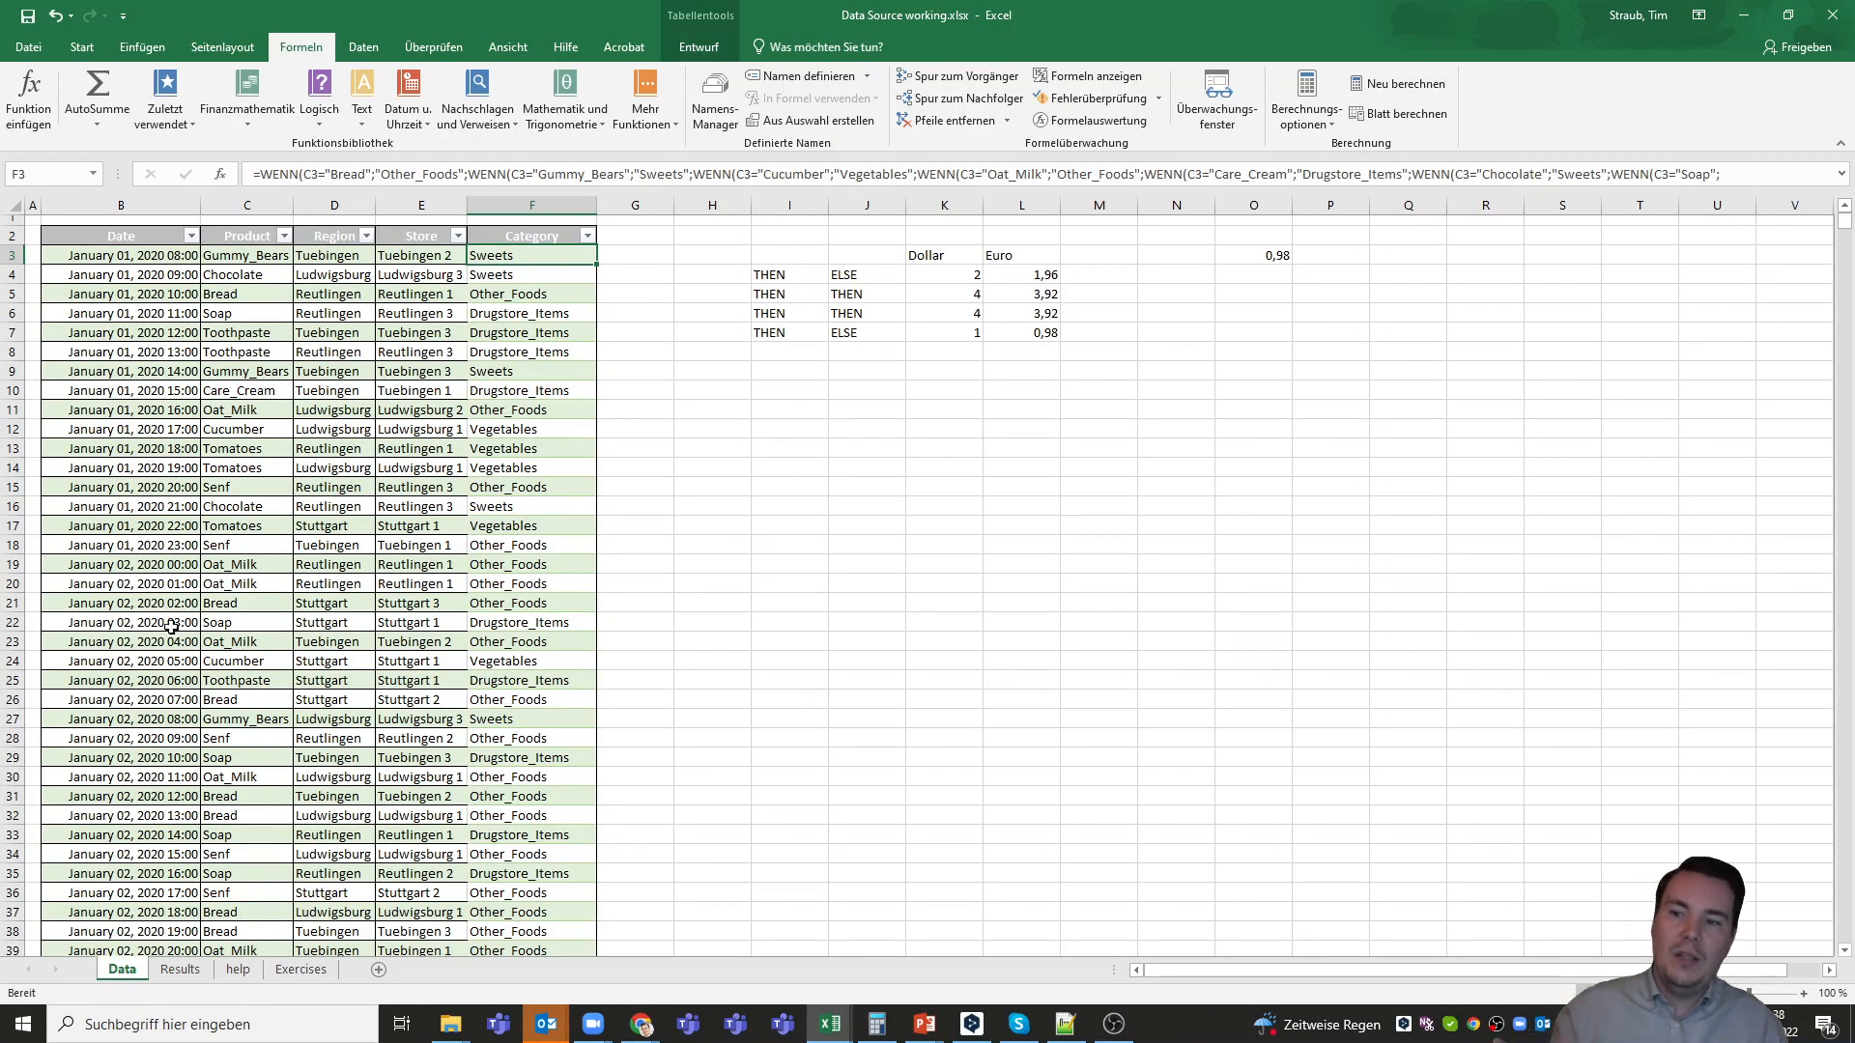
{"action": "left_click", "coordinate": [284, 236]}
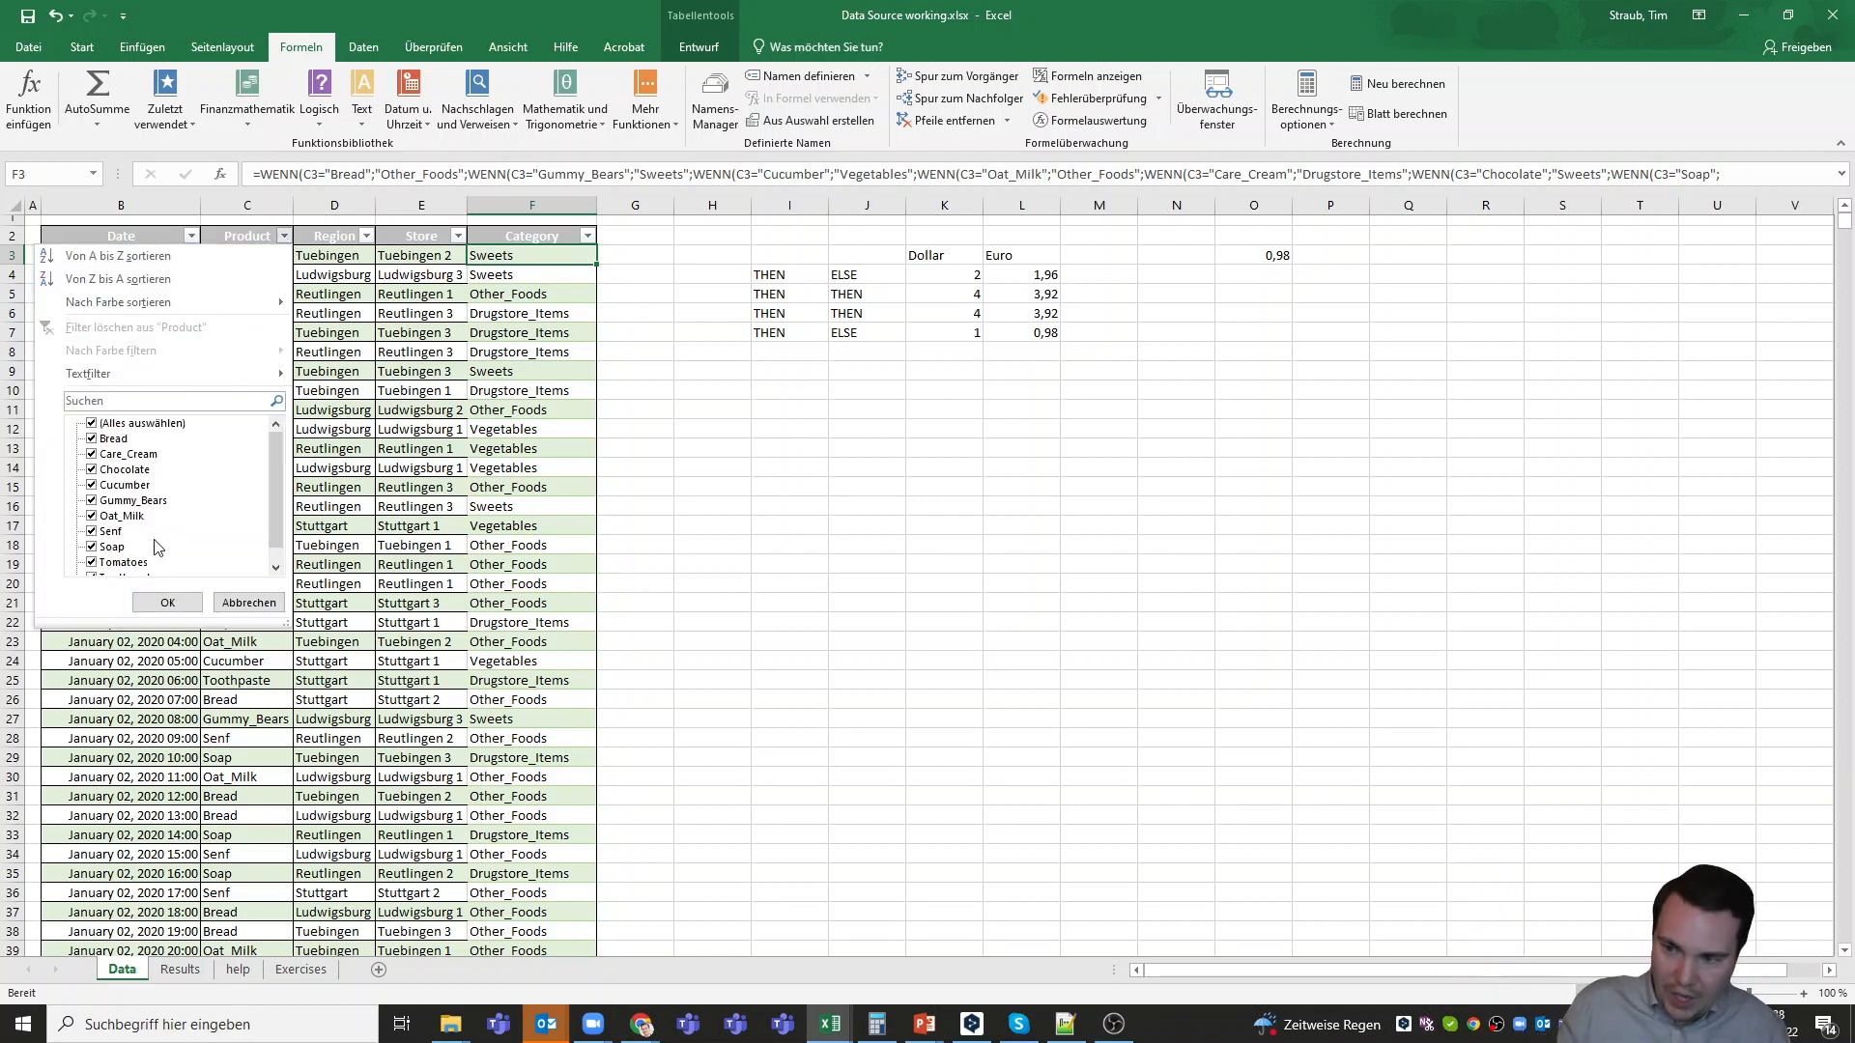
{"action": "scroll", "coordinate": [159, 548], "scroll_direction": "down", "scroll_amount": 1}
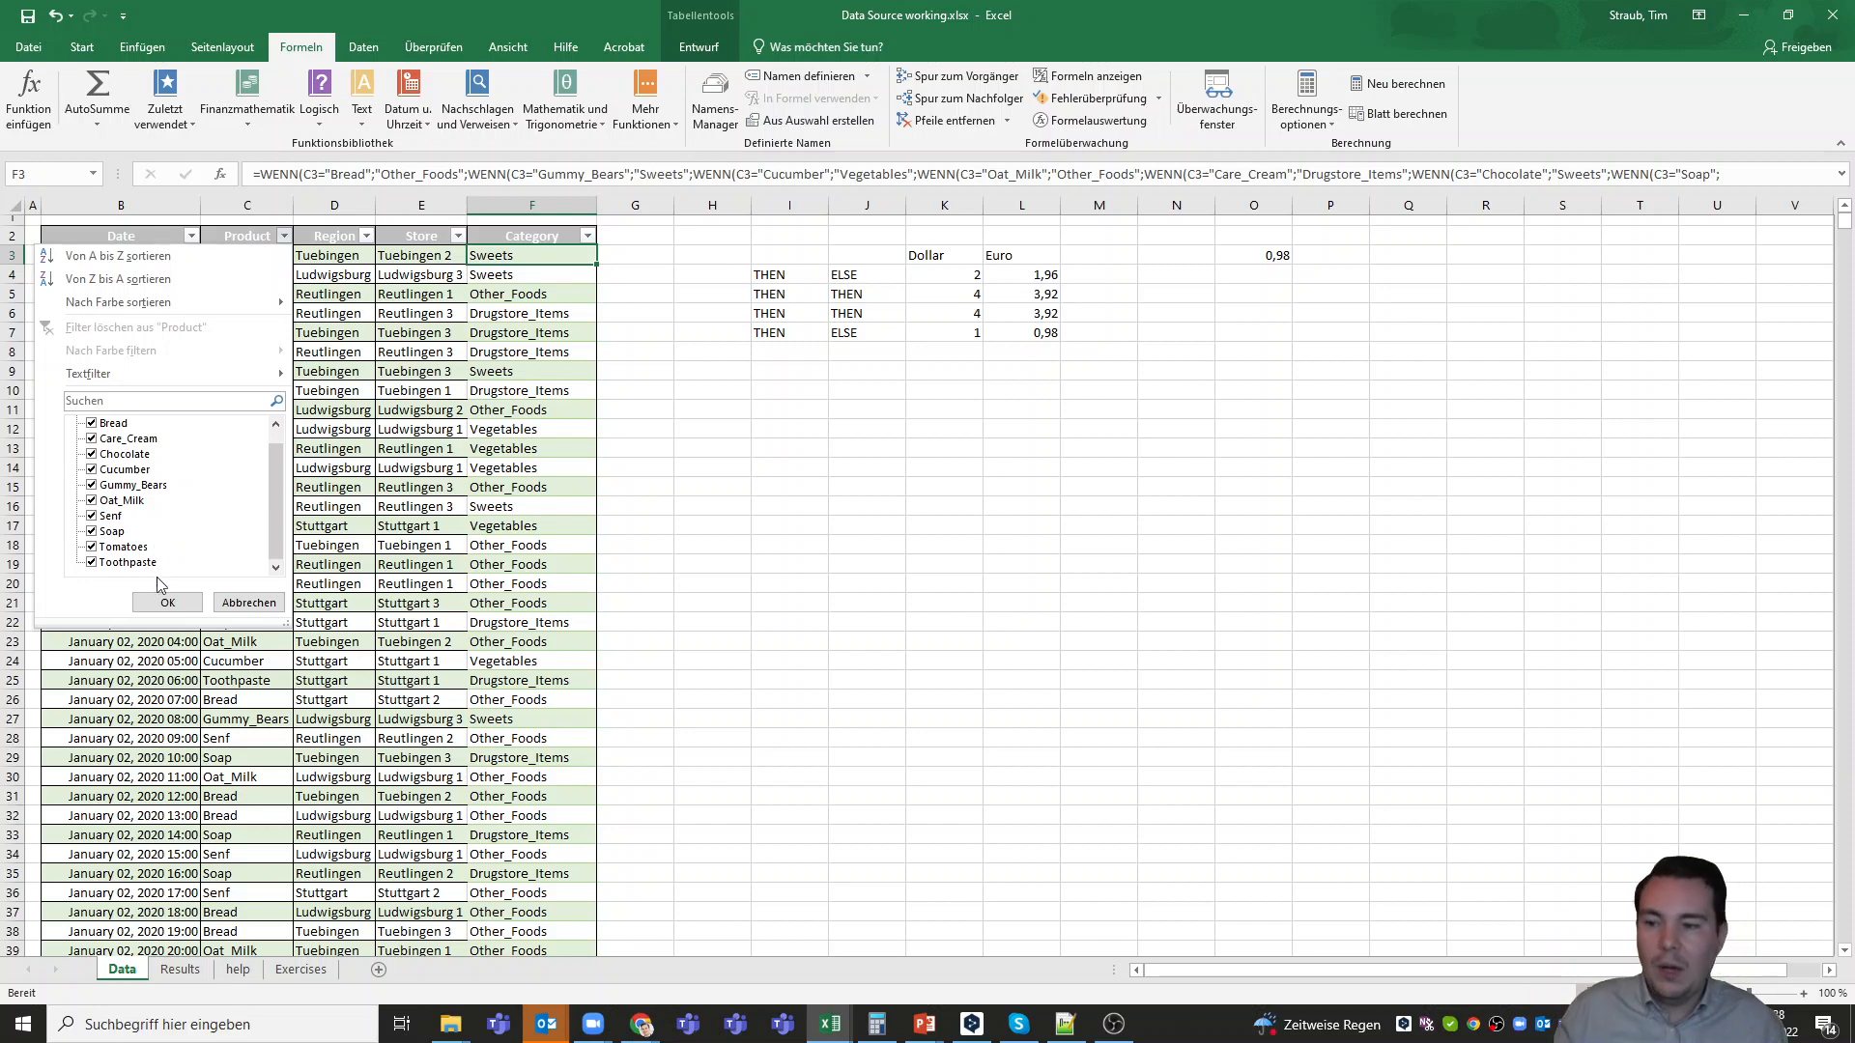
{"action": "left_click", "coordinate": [300, 972]}
Copy the Exercise 2 product names, C27:C36 on the Exercises sheet, to the help sheet starting at cell A1
{"action": "left_click", "coordinate": [300, 972]}
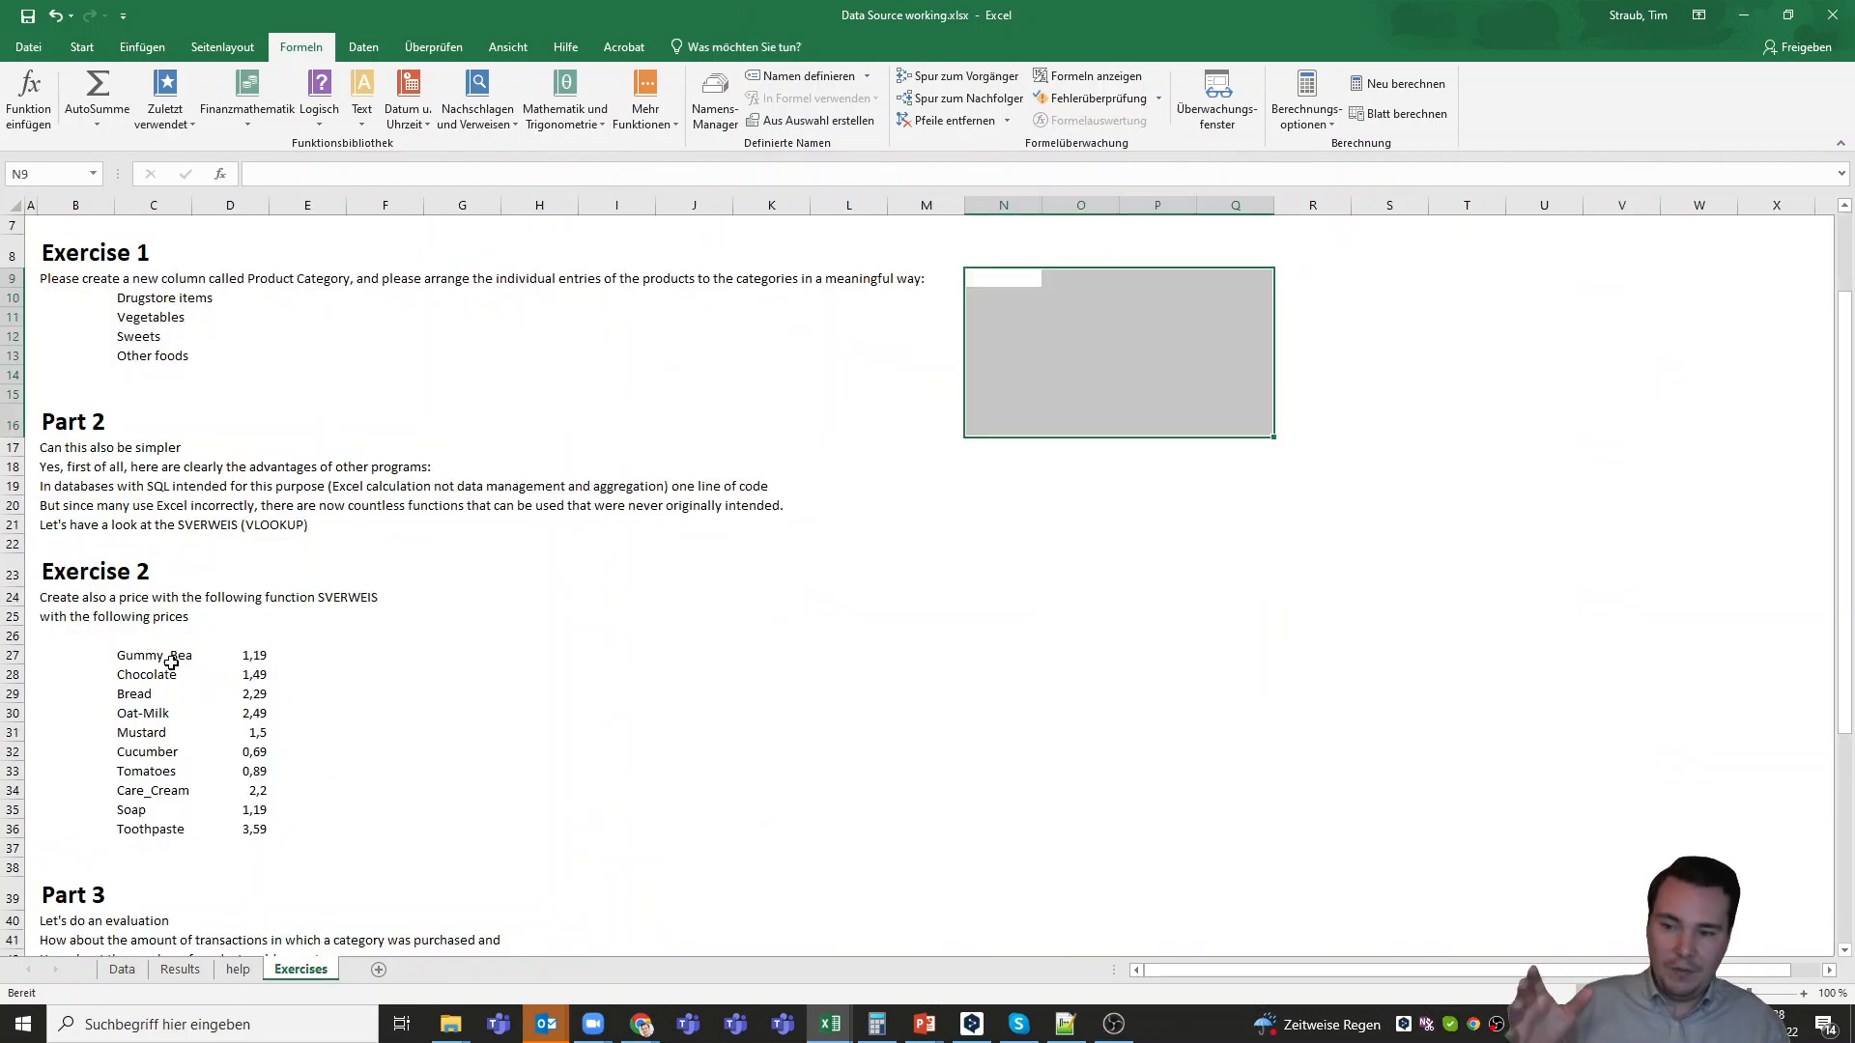
{"action": "left_click_drag", "start_coordinate": [166, 657], "coordinate": [167, 829]}
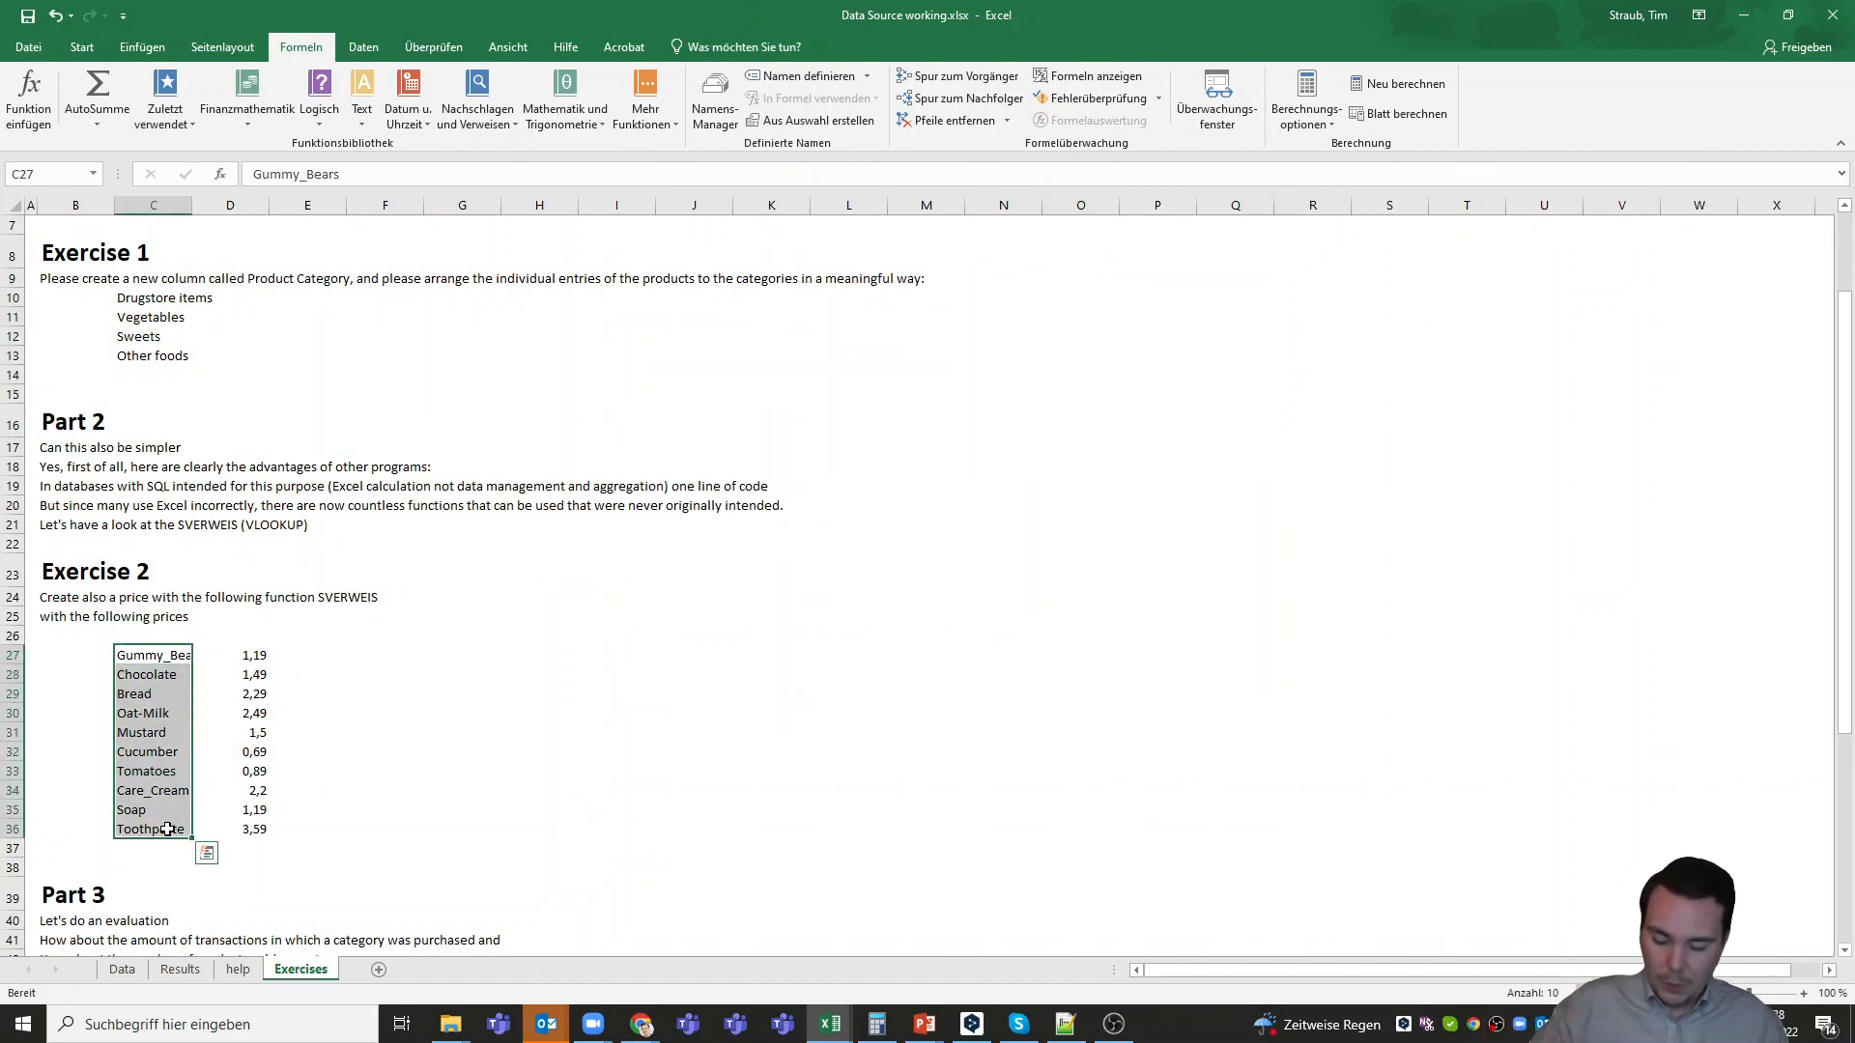
{"action": "left_click", "coordinate": [450, 696]}
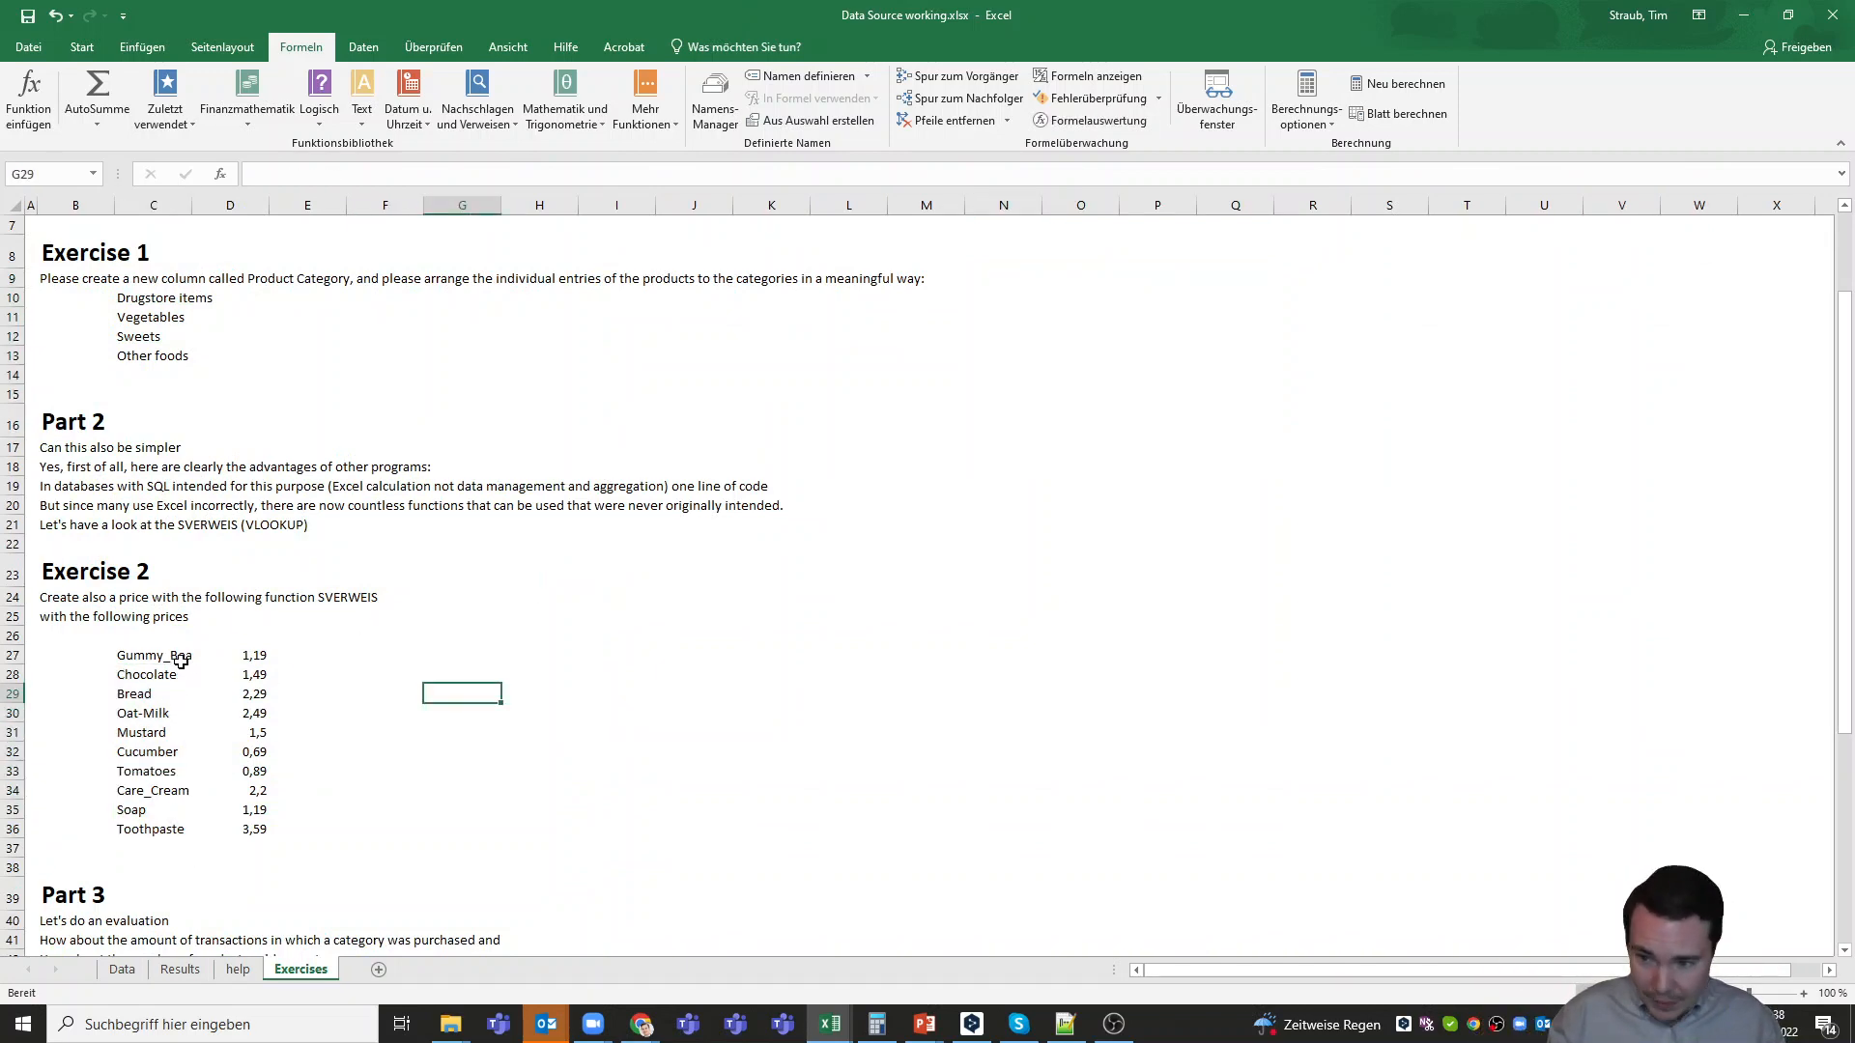
{"action": "left_click", "coordinate": [174, 657]}
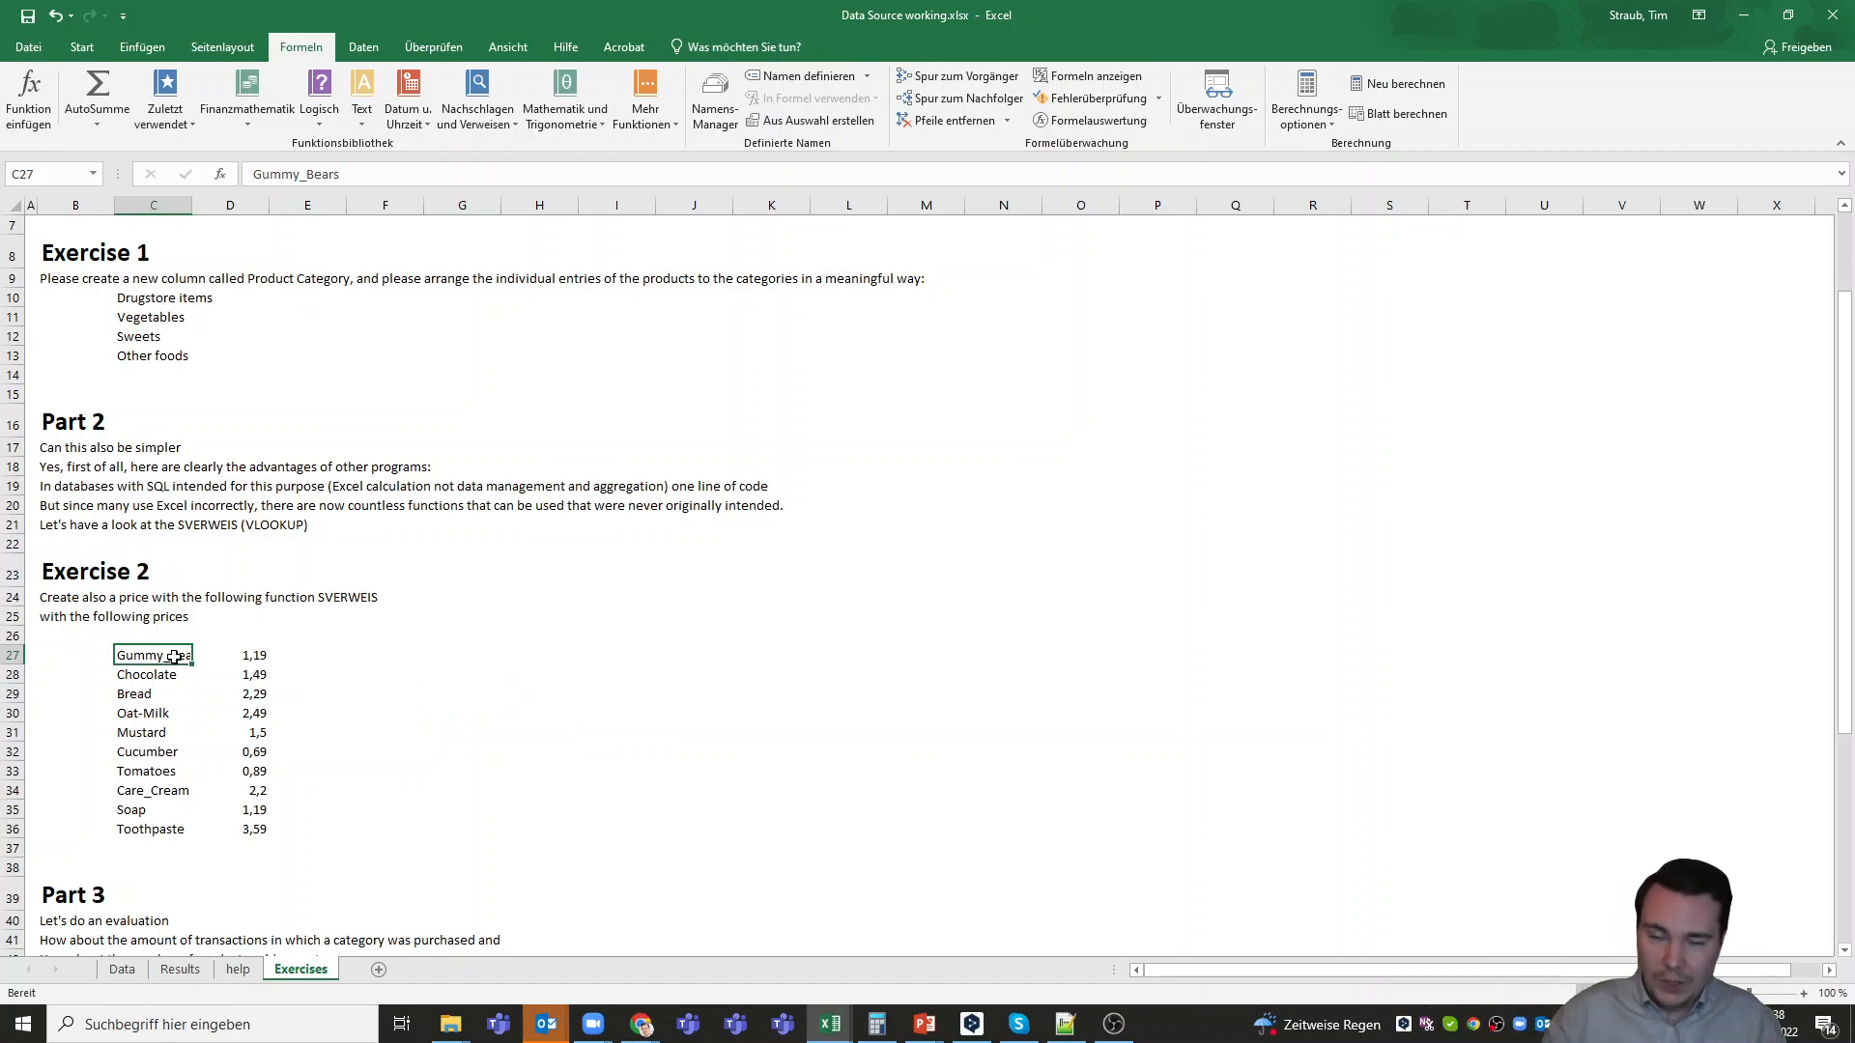
{"action": "left_click_drag", "start_coordinate": [174, 657], "coordinate": [161, 834]}
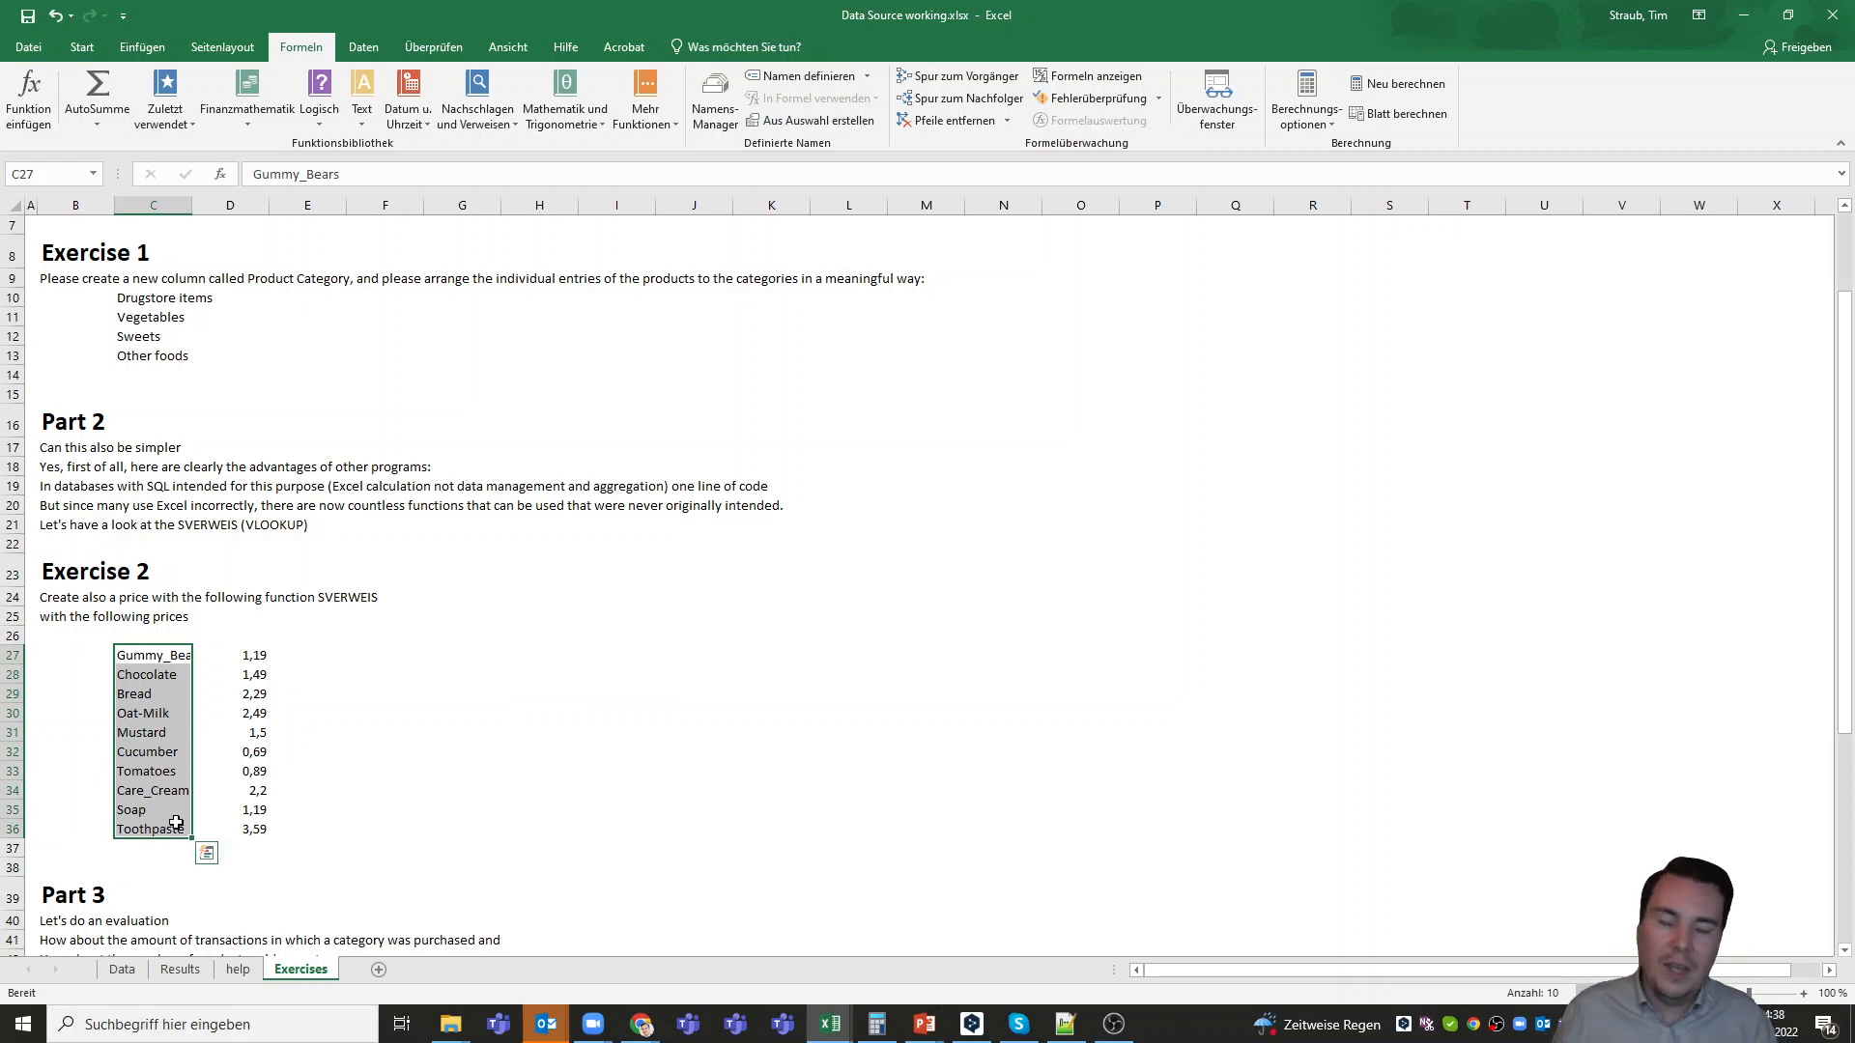
{"action": "key", "text": "ctrl+c"}
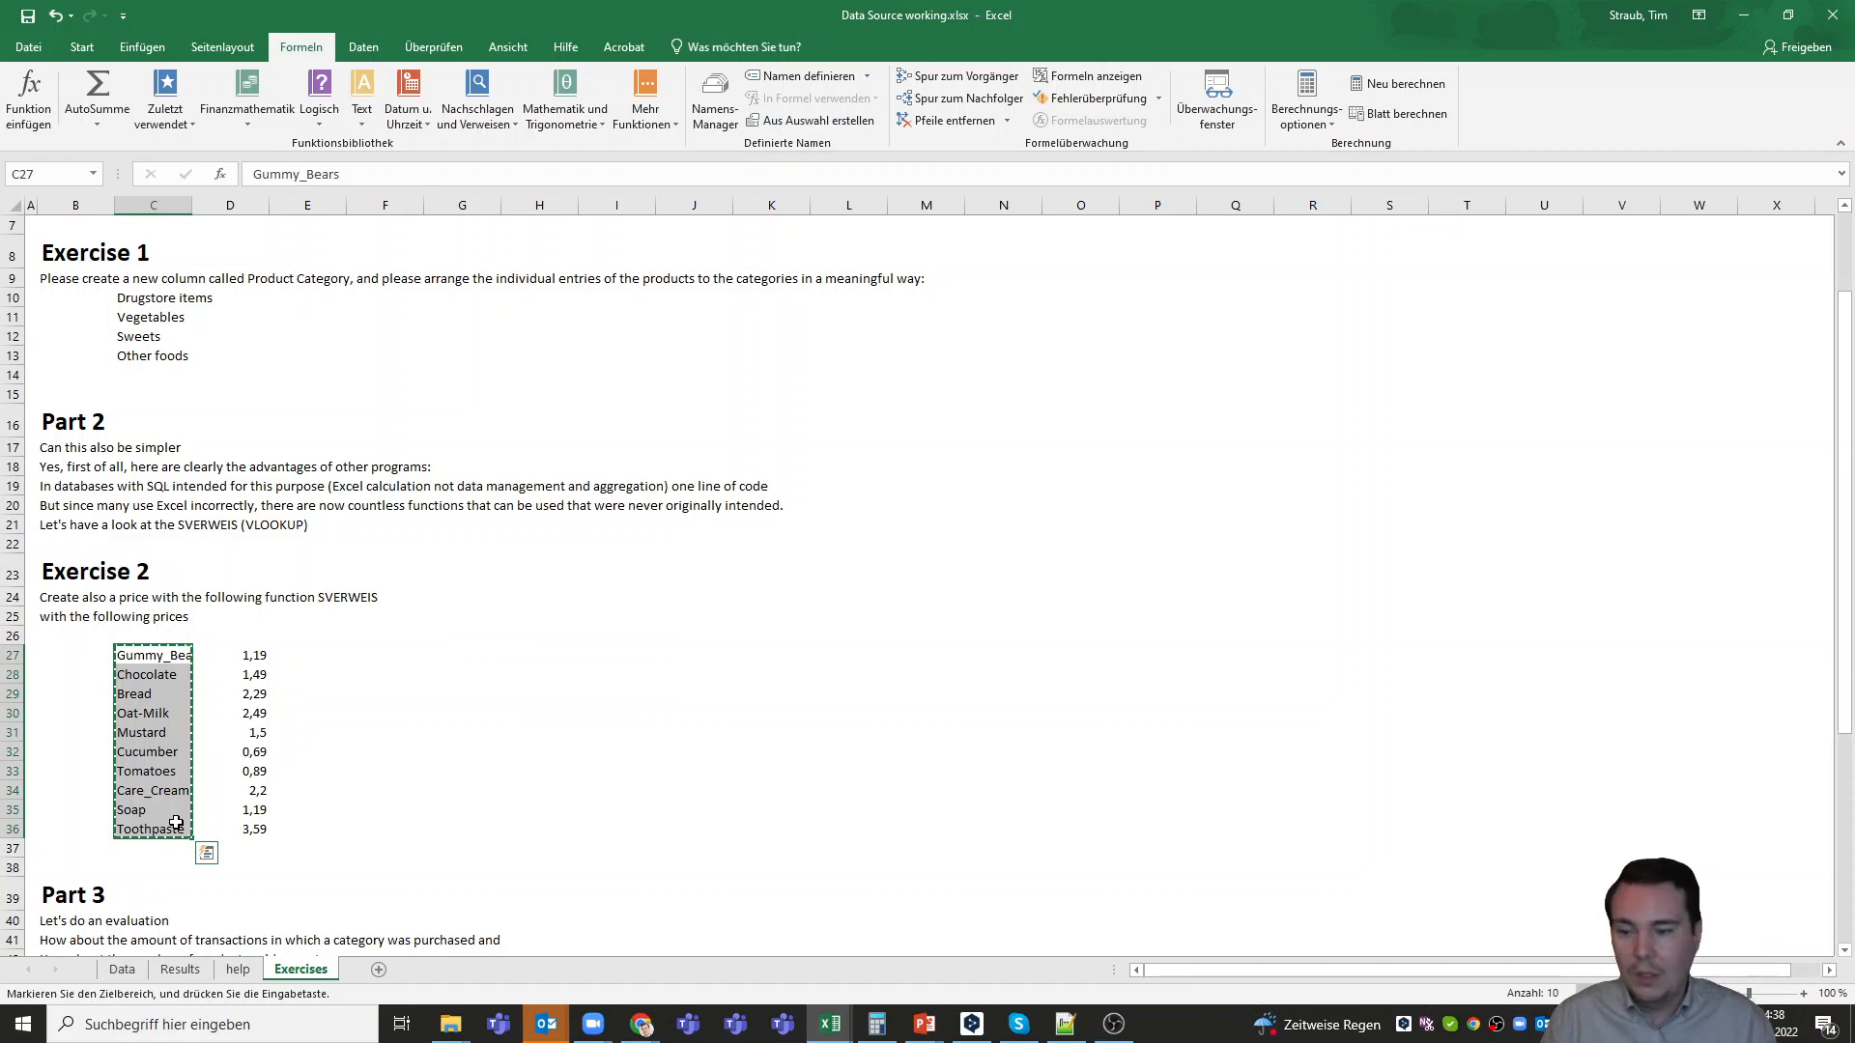
{"action": "left_click", "coordinate": [238, 969]}
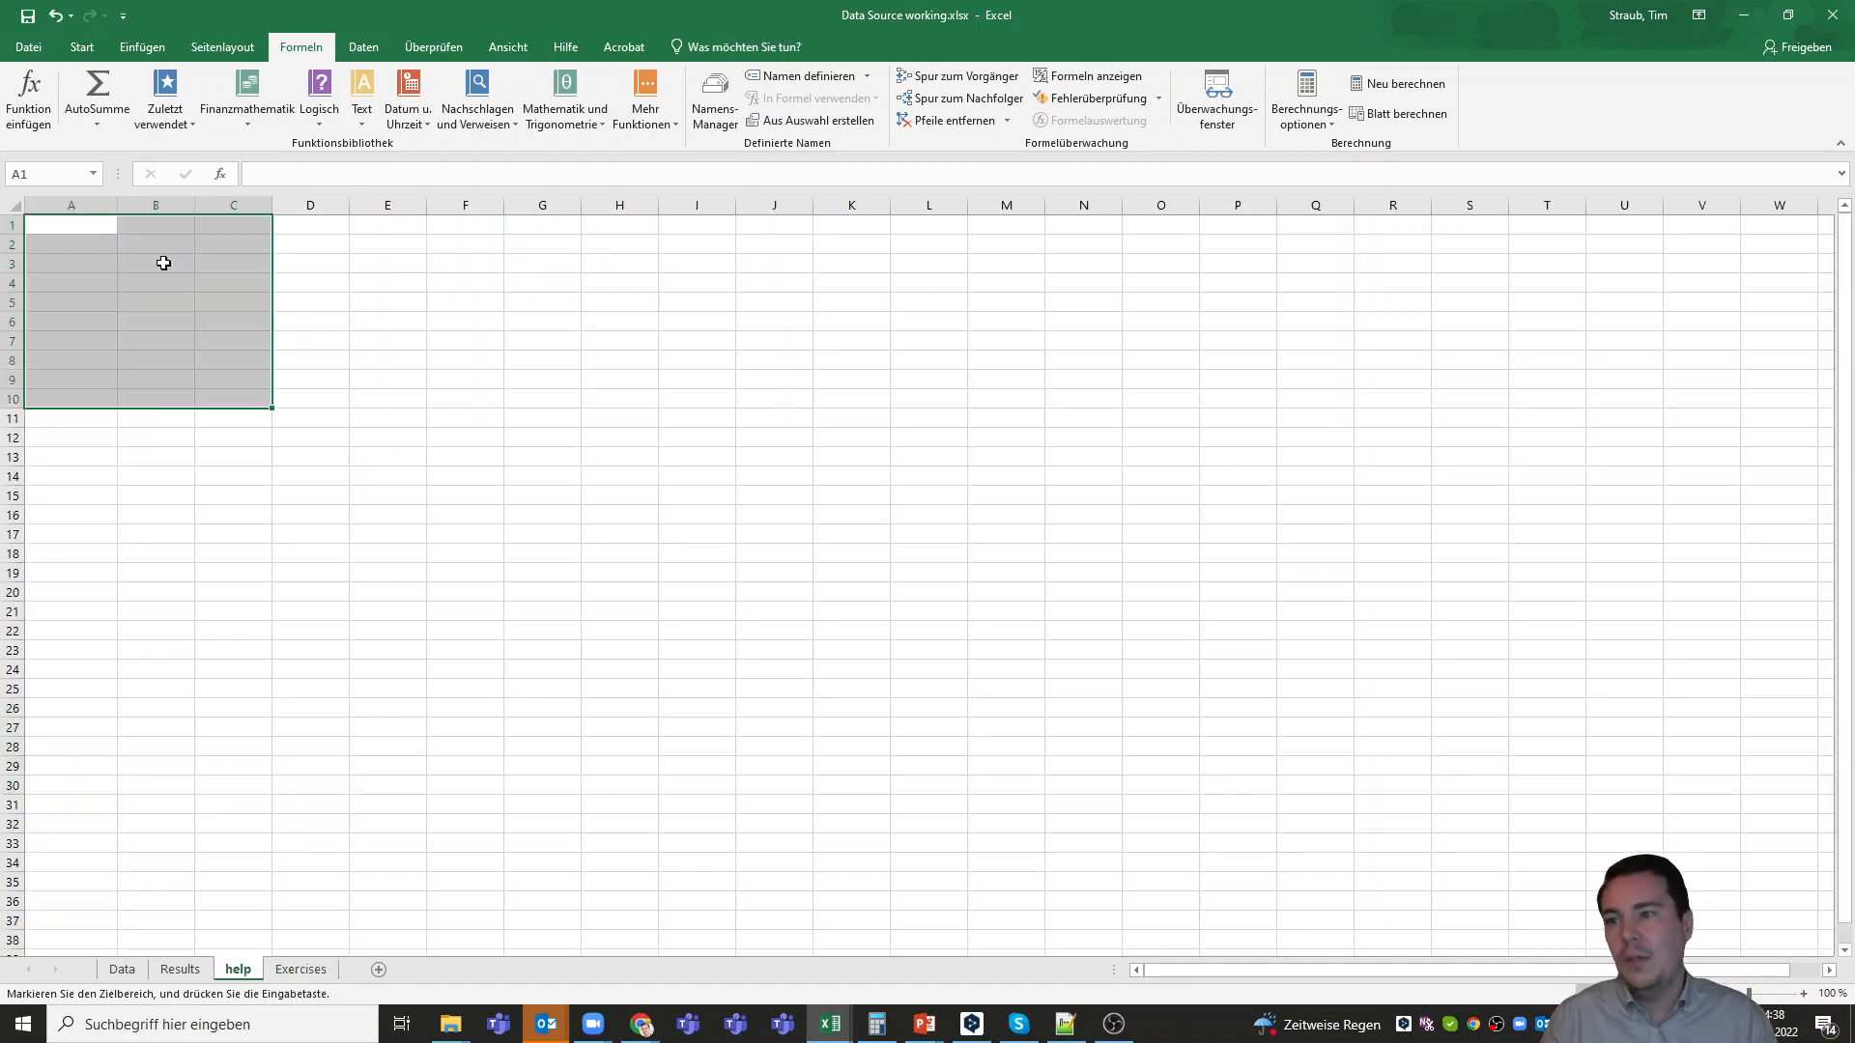
{"action": "left_click", "coordinate": [62, 237]}
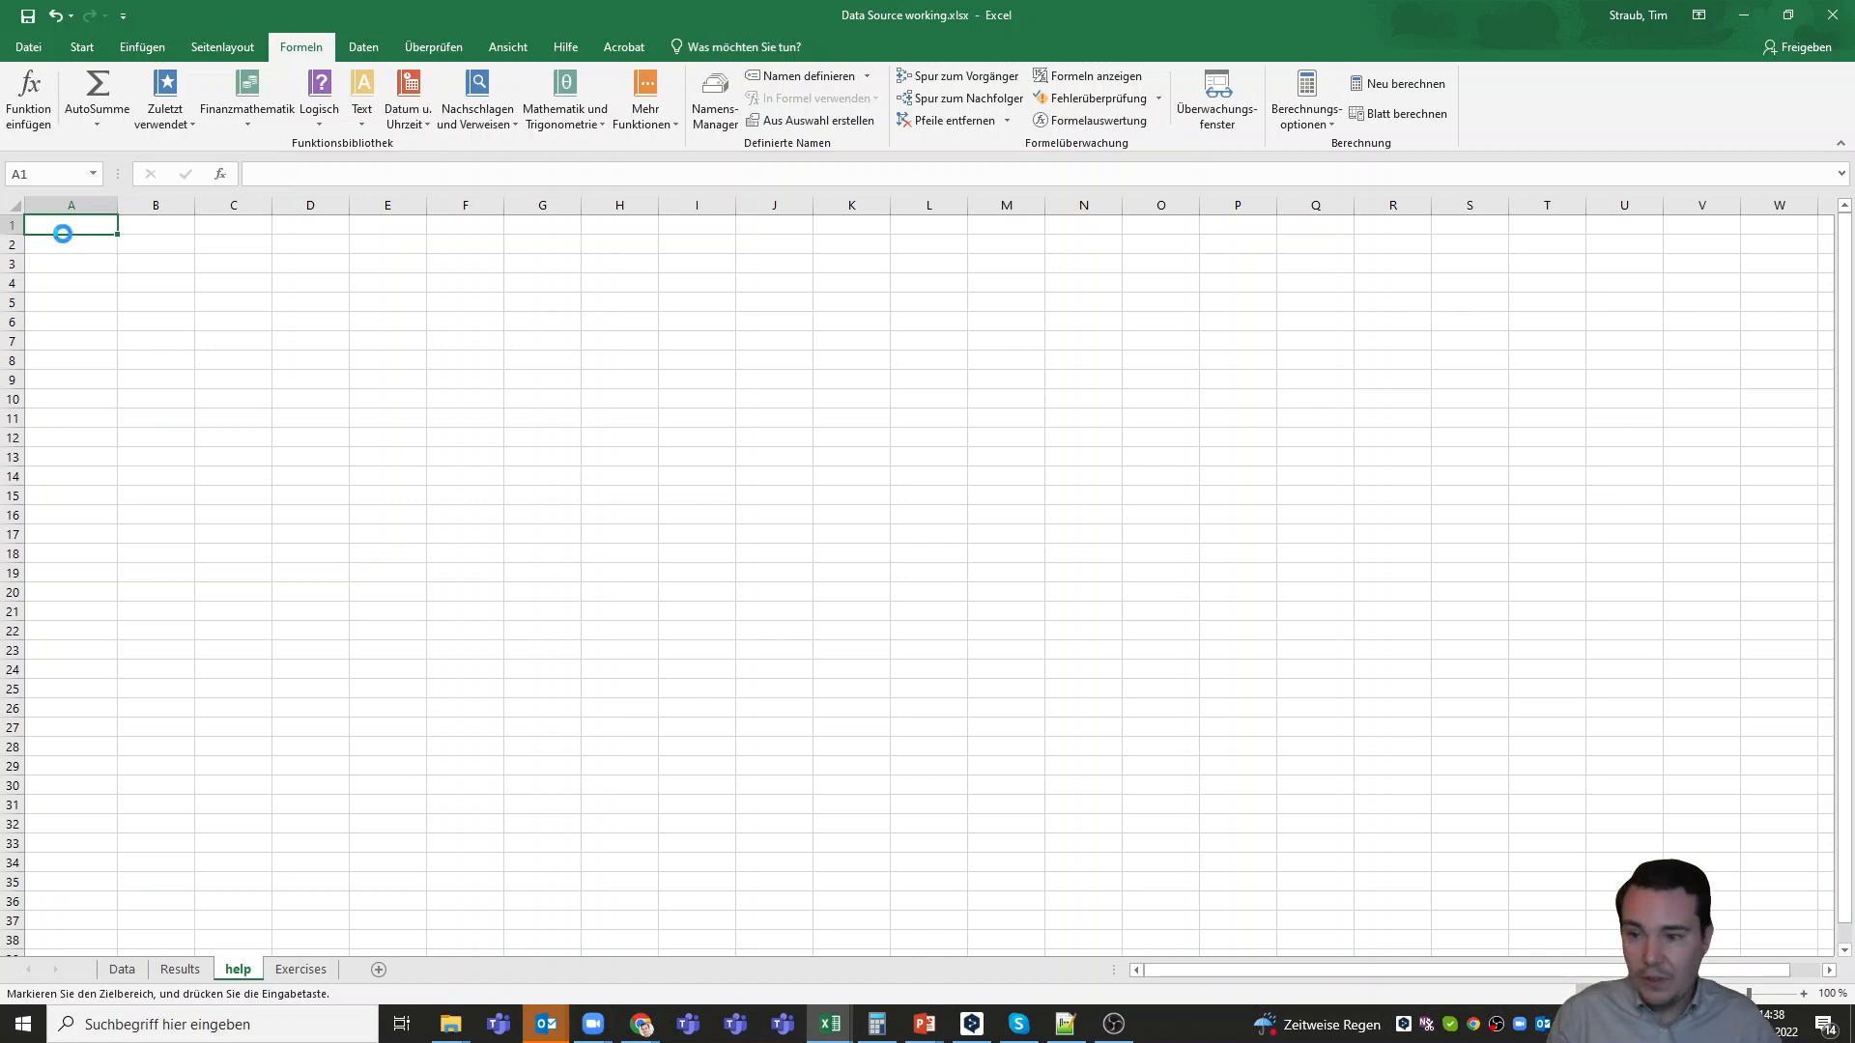
{"action": "key", "text": "ctrl+v"}
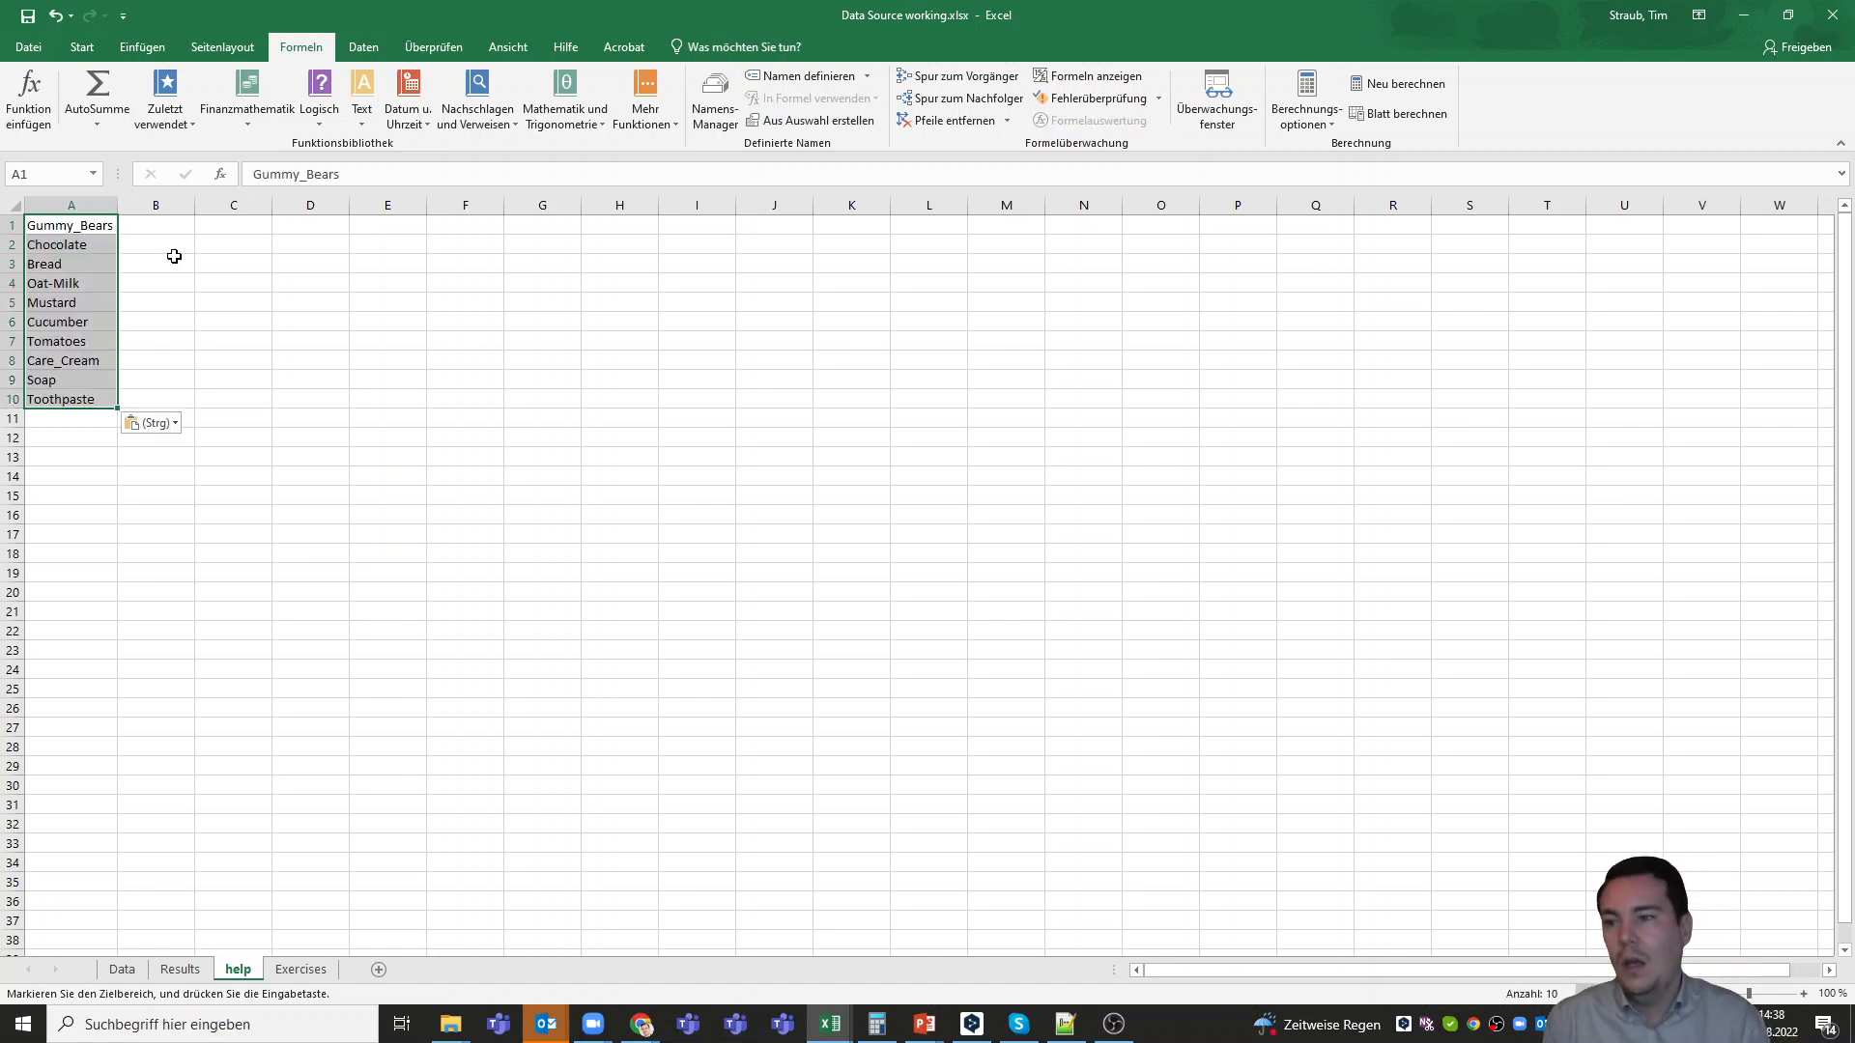
{"action": "left_click", "coordinate": [228, 257]}
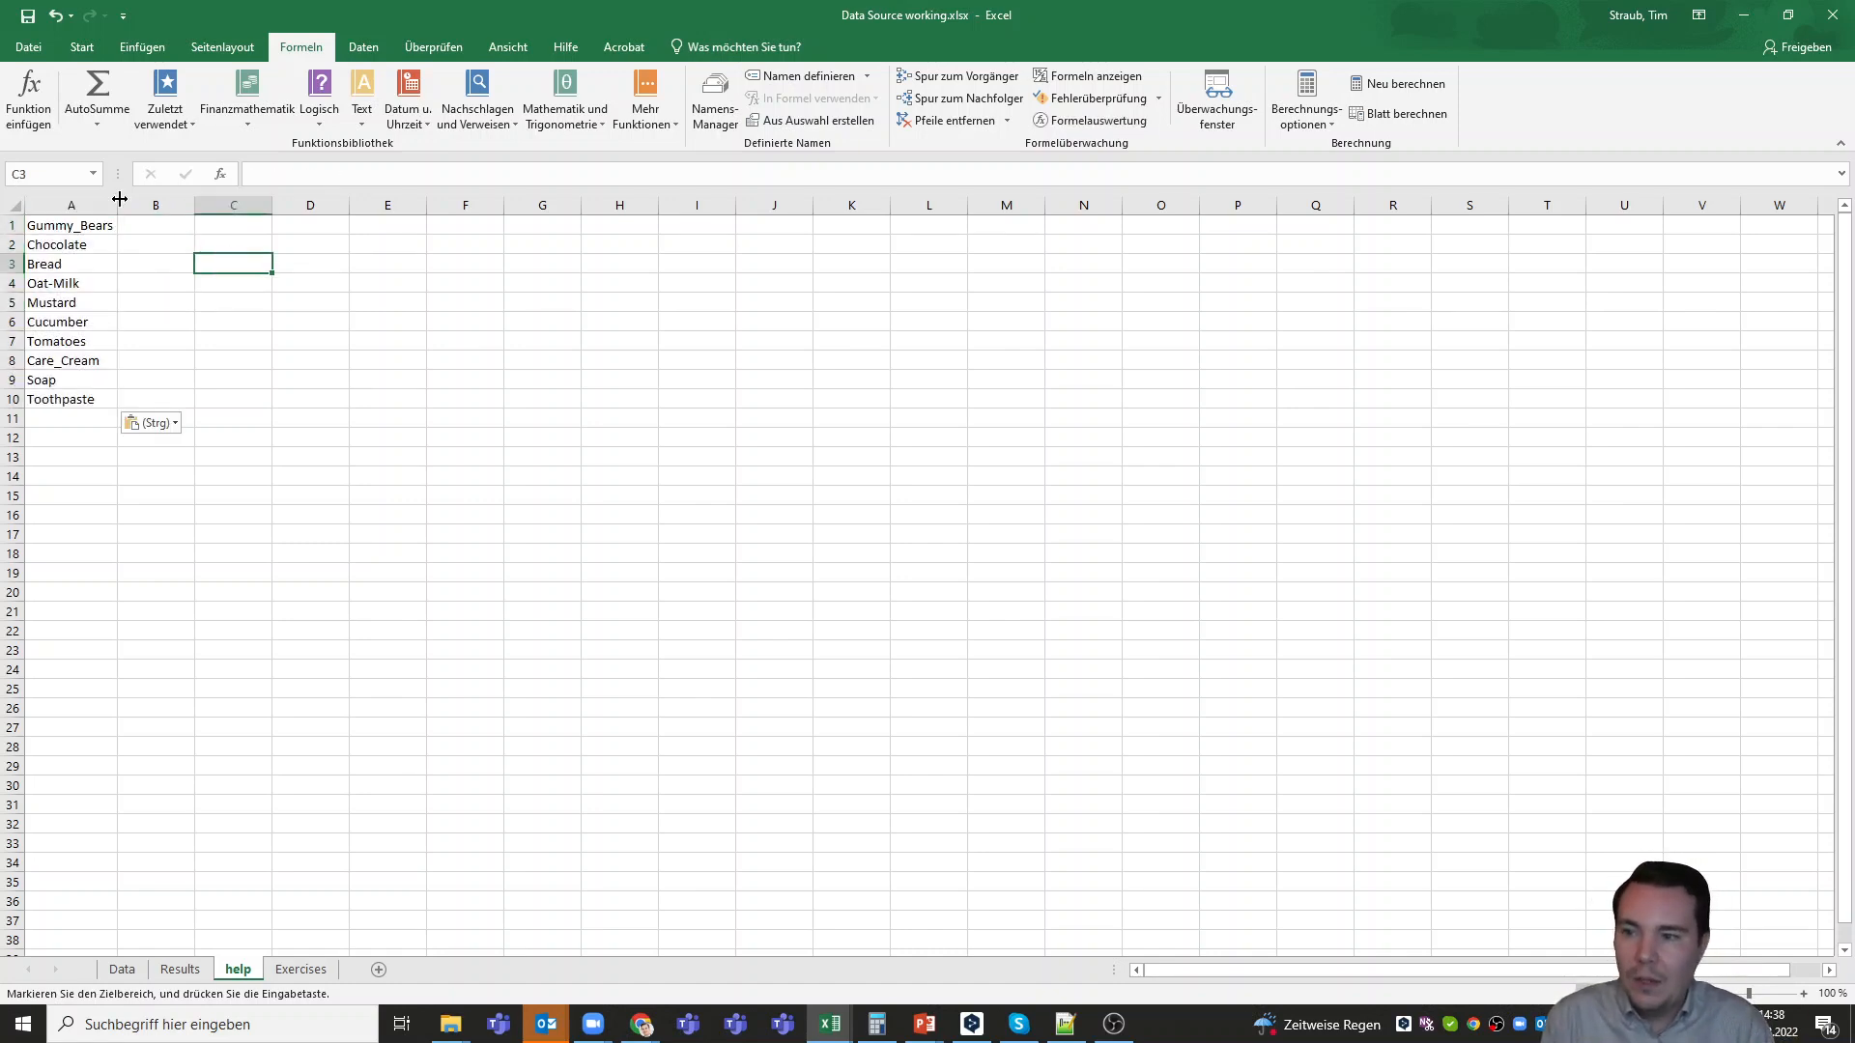
Enter the category Sweets beside Gummy_Bears and Chocolate in cells B1 and B2
{"action": "left_click", "coordinate": [159, 223]}
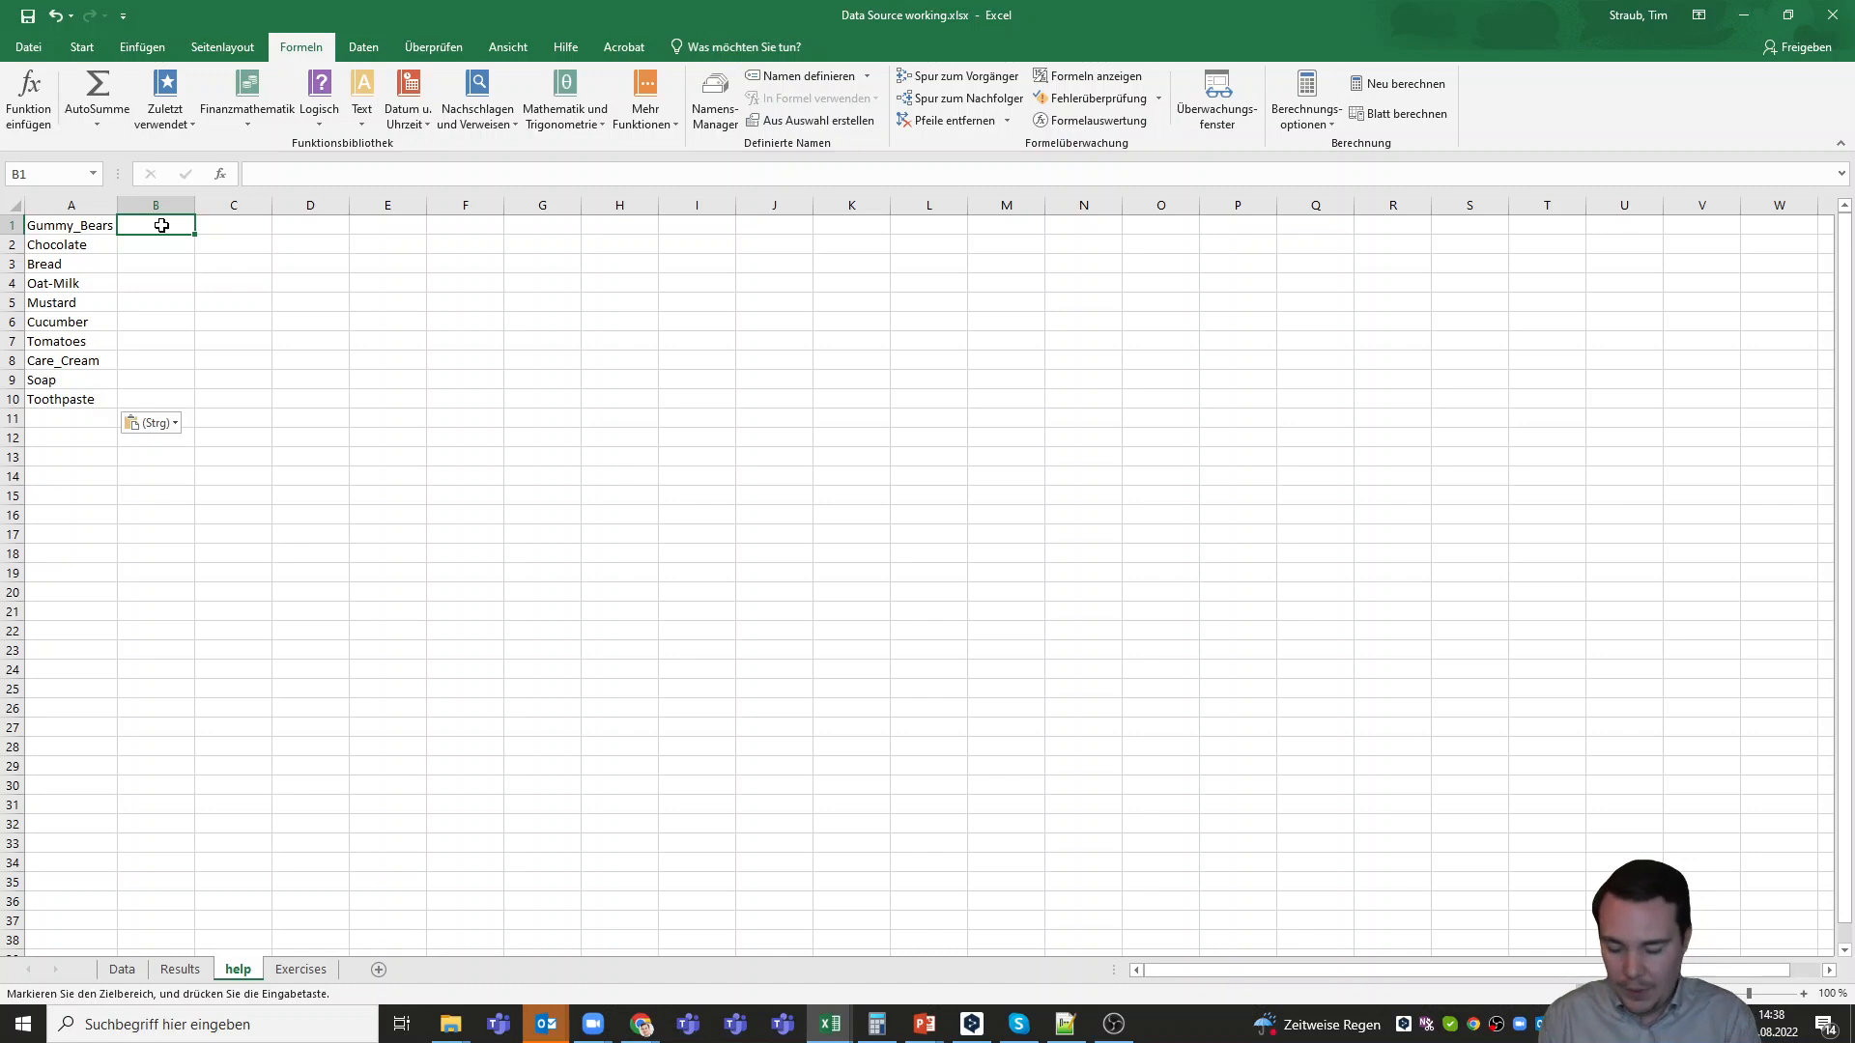
{"action": "type", "text": "Sweets"}
{"action": "key", "text": "Return"}
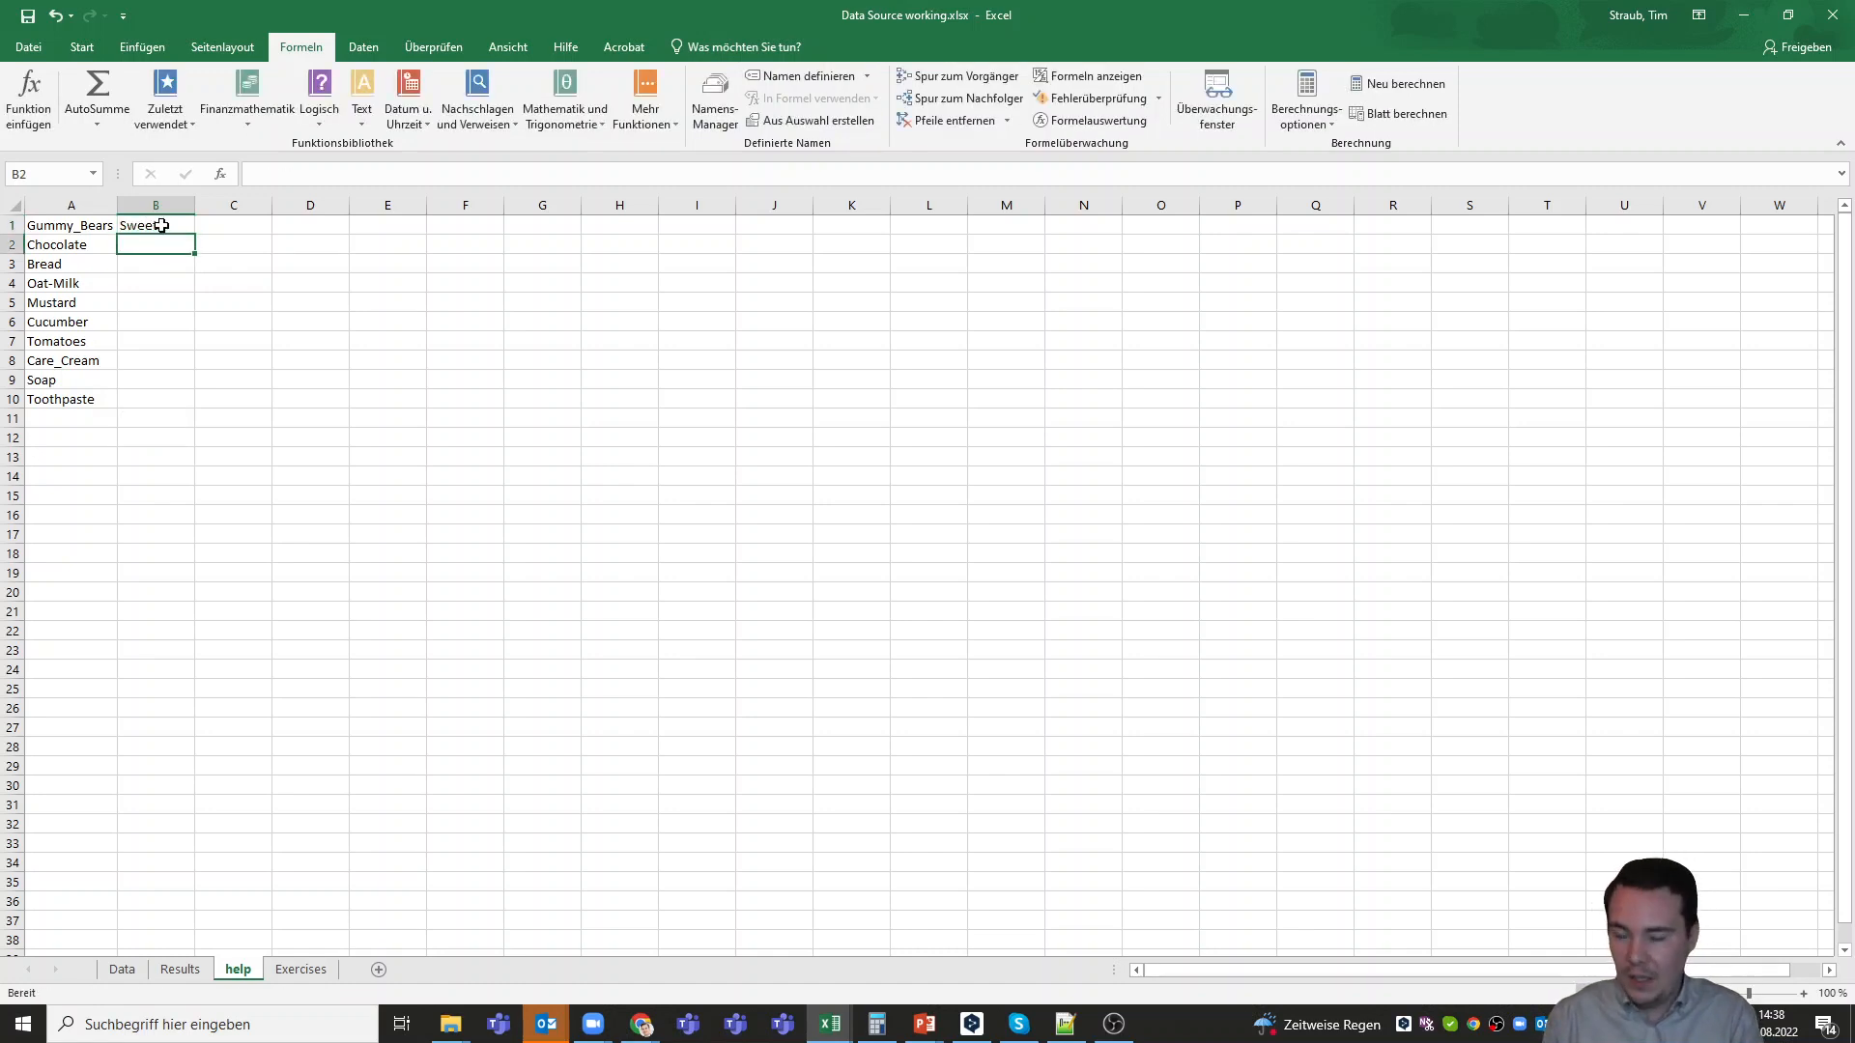
{"action": "type", "text": "Sweets"}
{"action": "key", "text": "Return"}
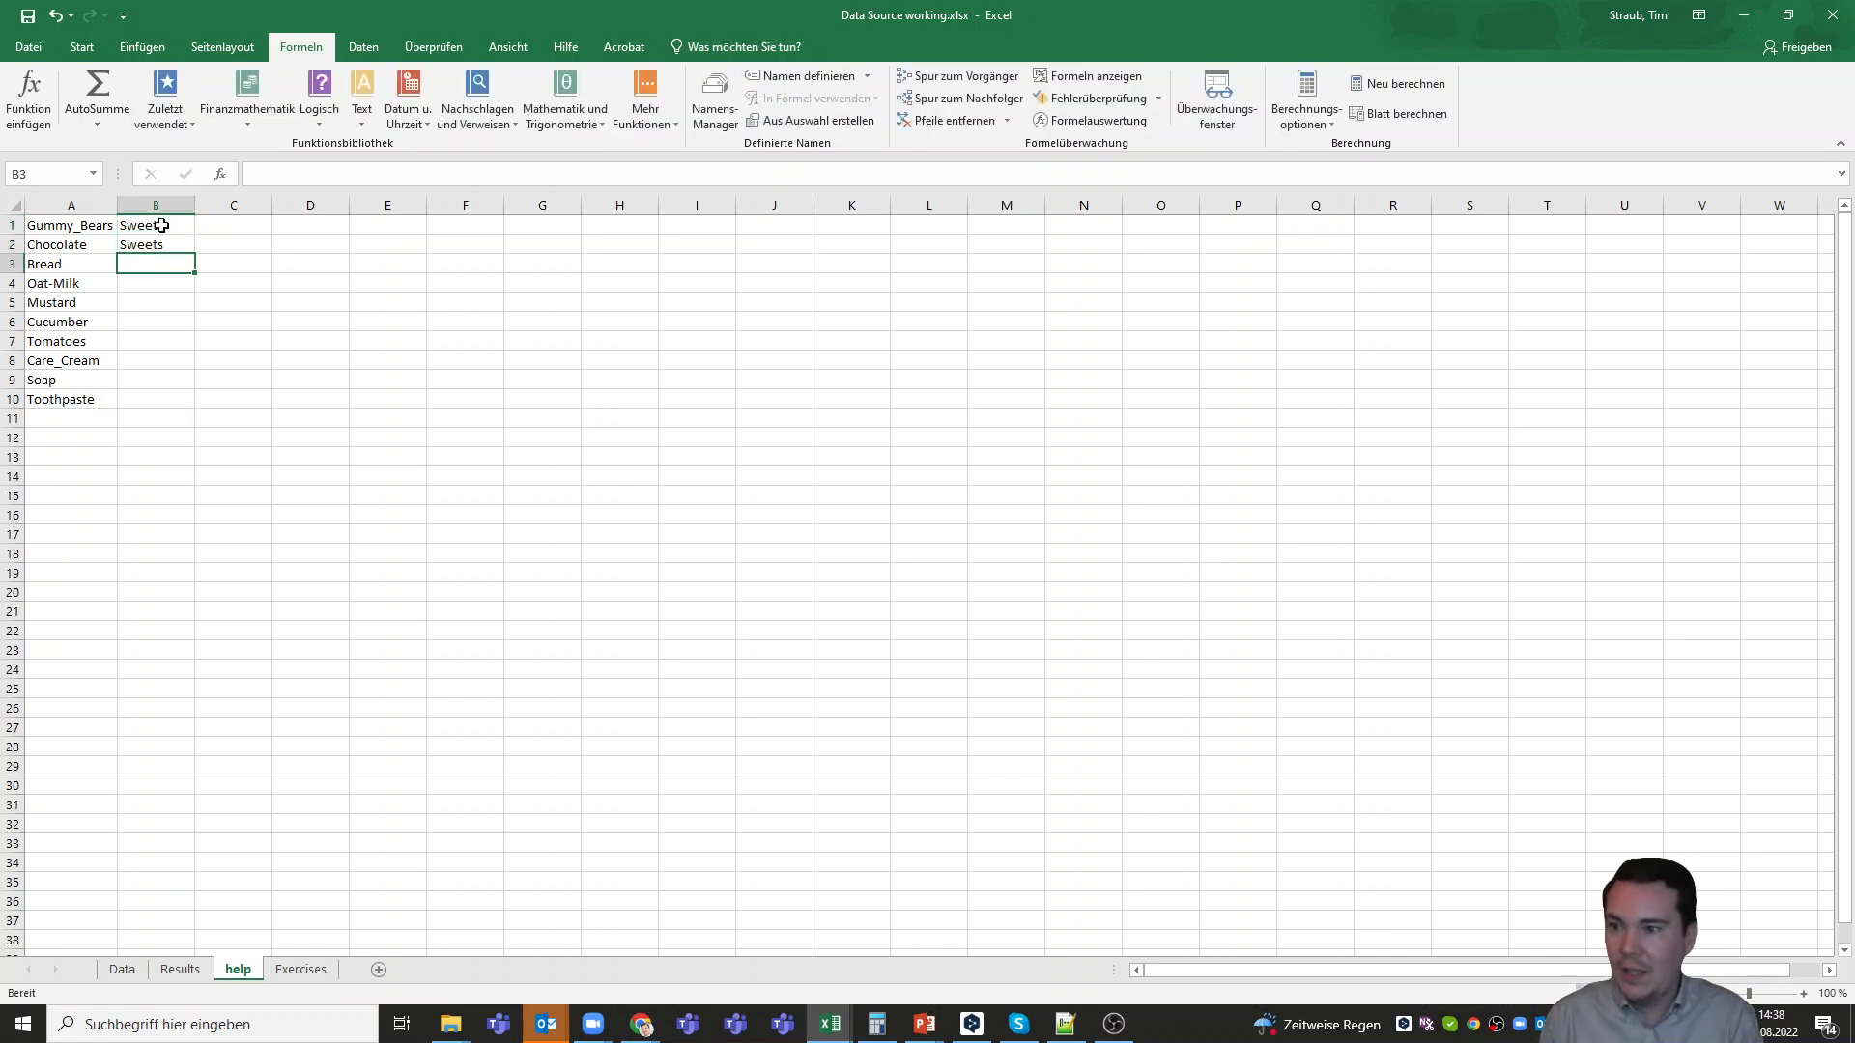
Enter the category Other_Foods beside Bread in B3 and copy it to B4 and B5 for Oat-Milk and Mustard
{"action": "type", "text": "Other"}
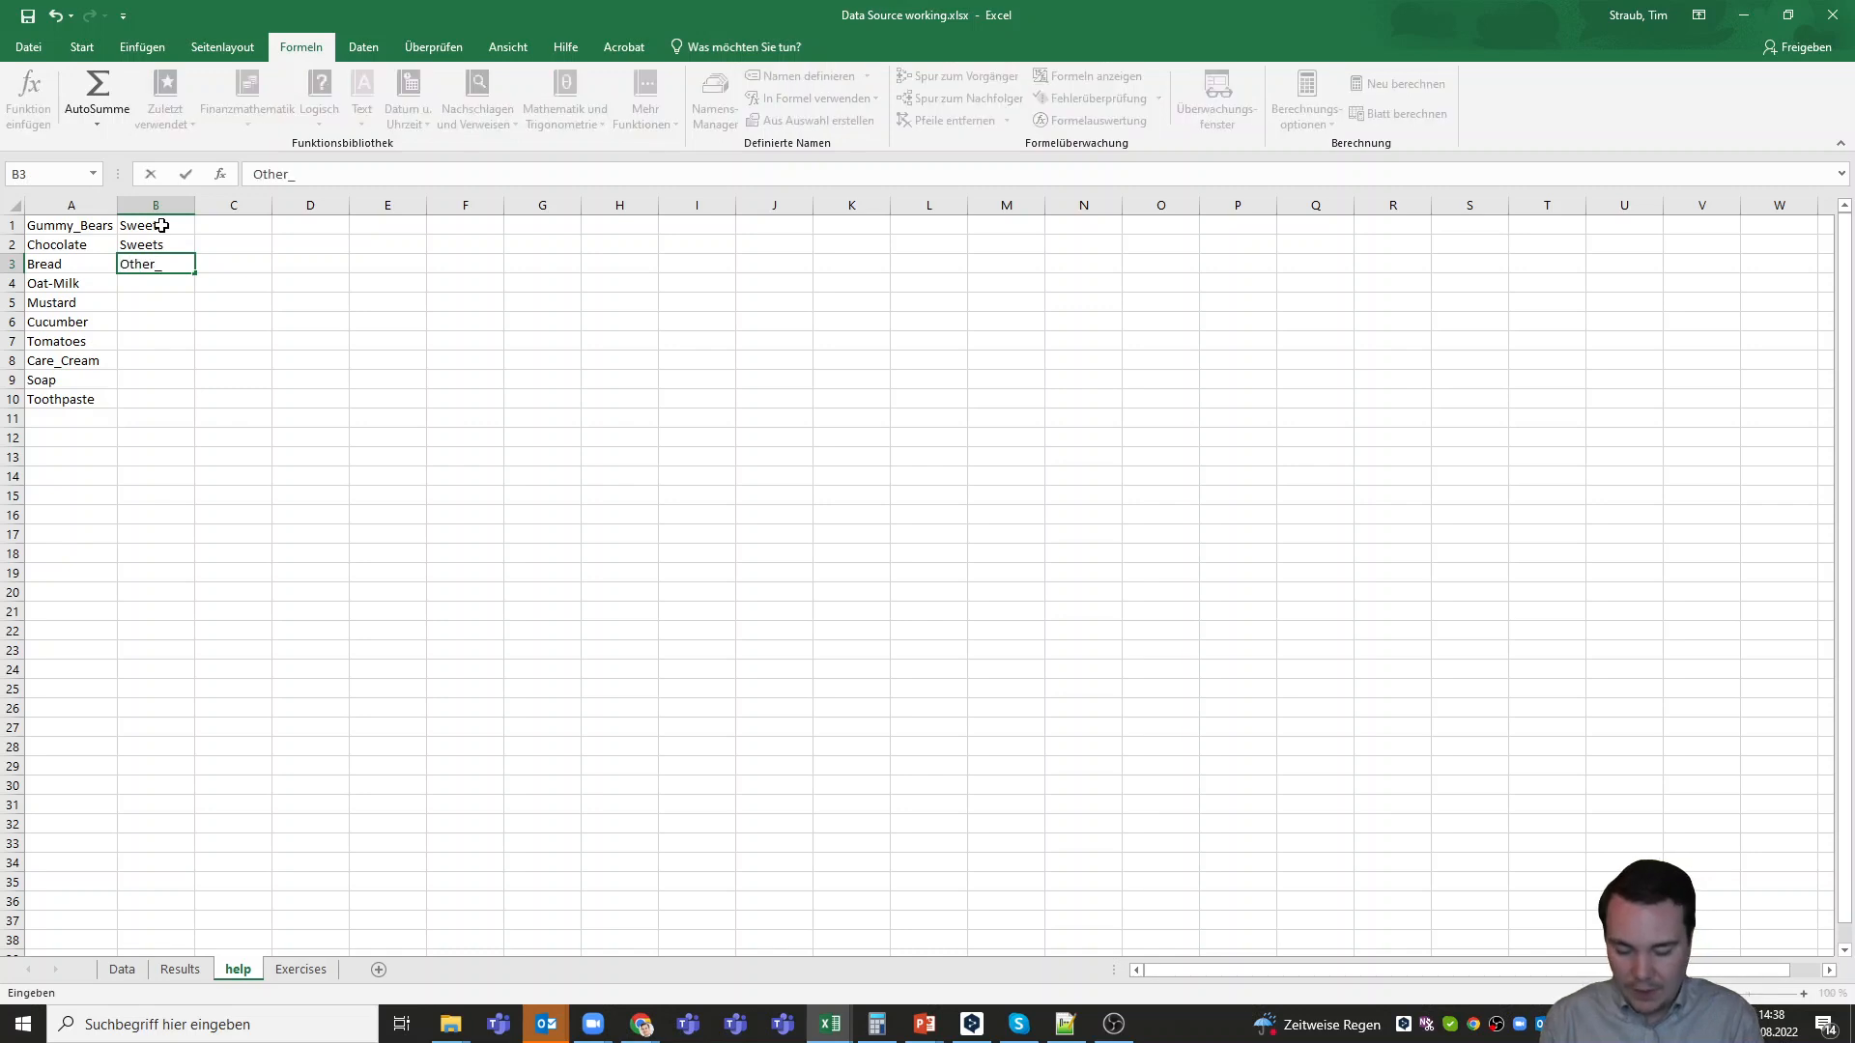
{"action": "type", "text": "_foods"}
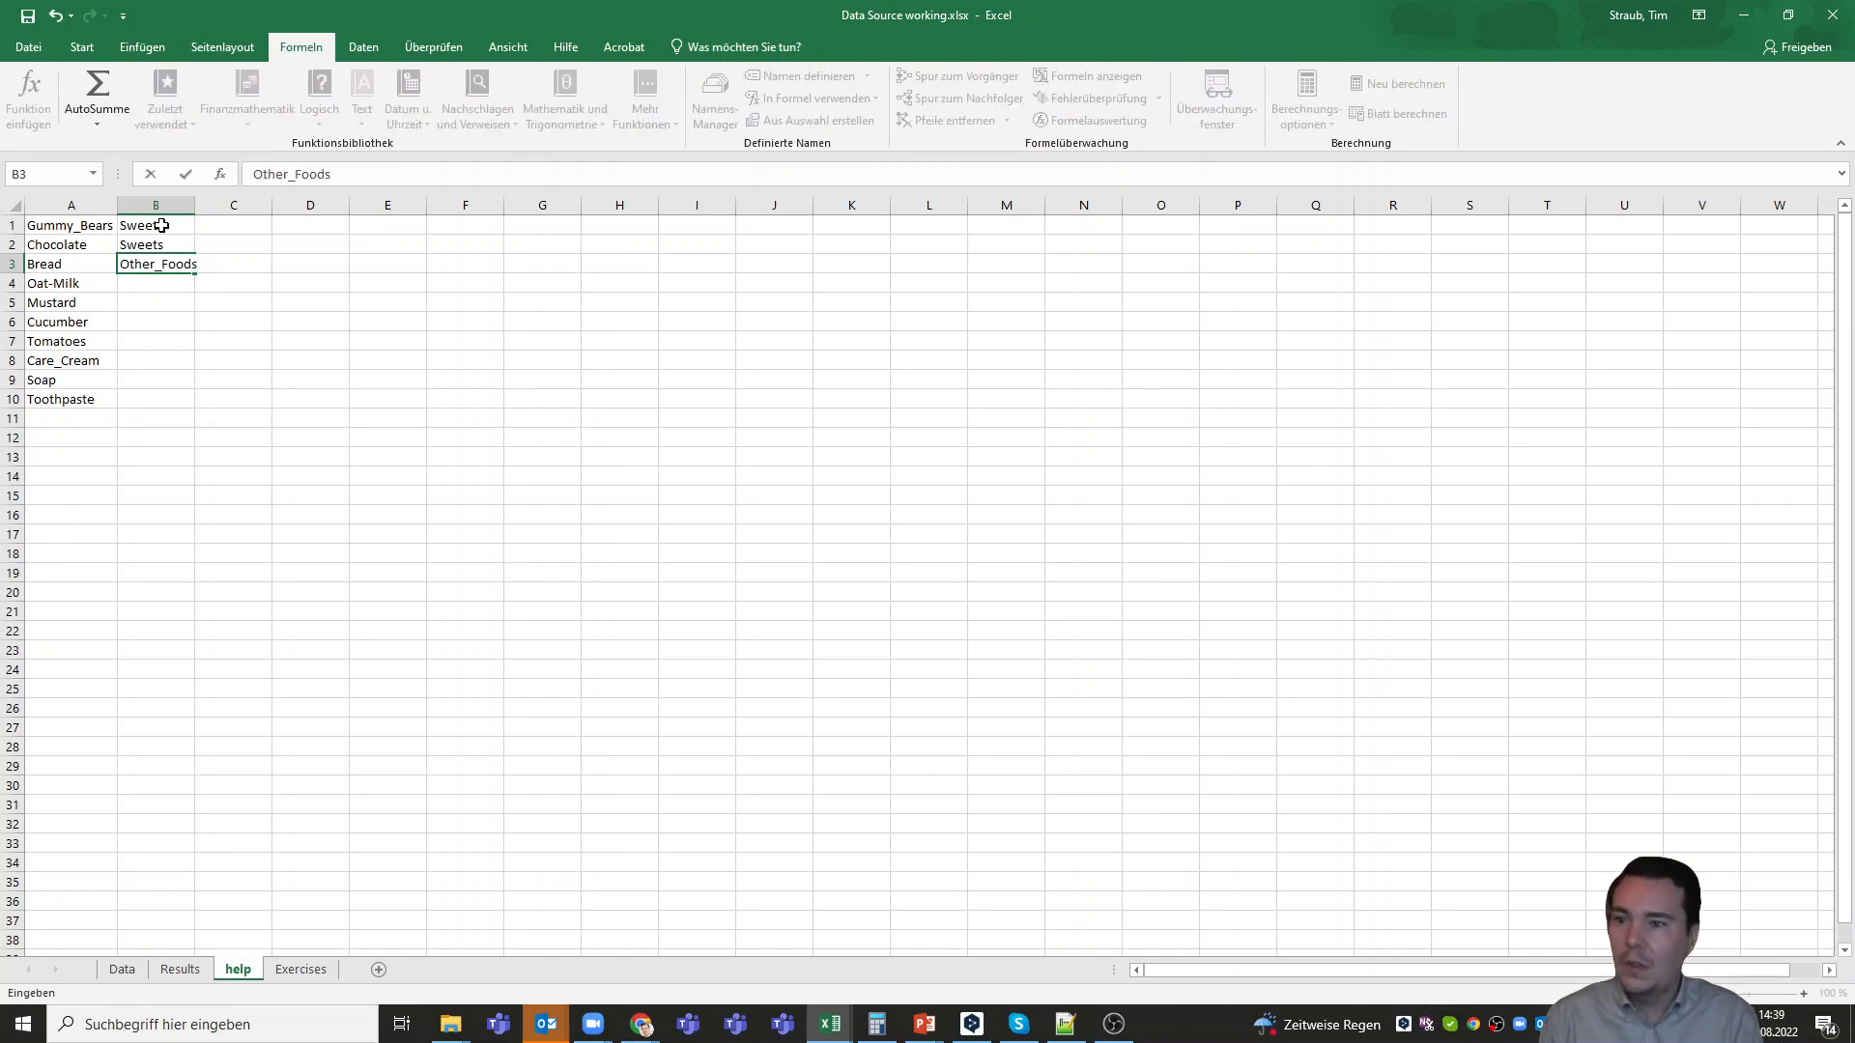
{"action": "key", "text": "ctrl+Return"}
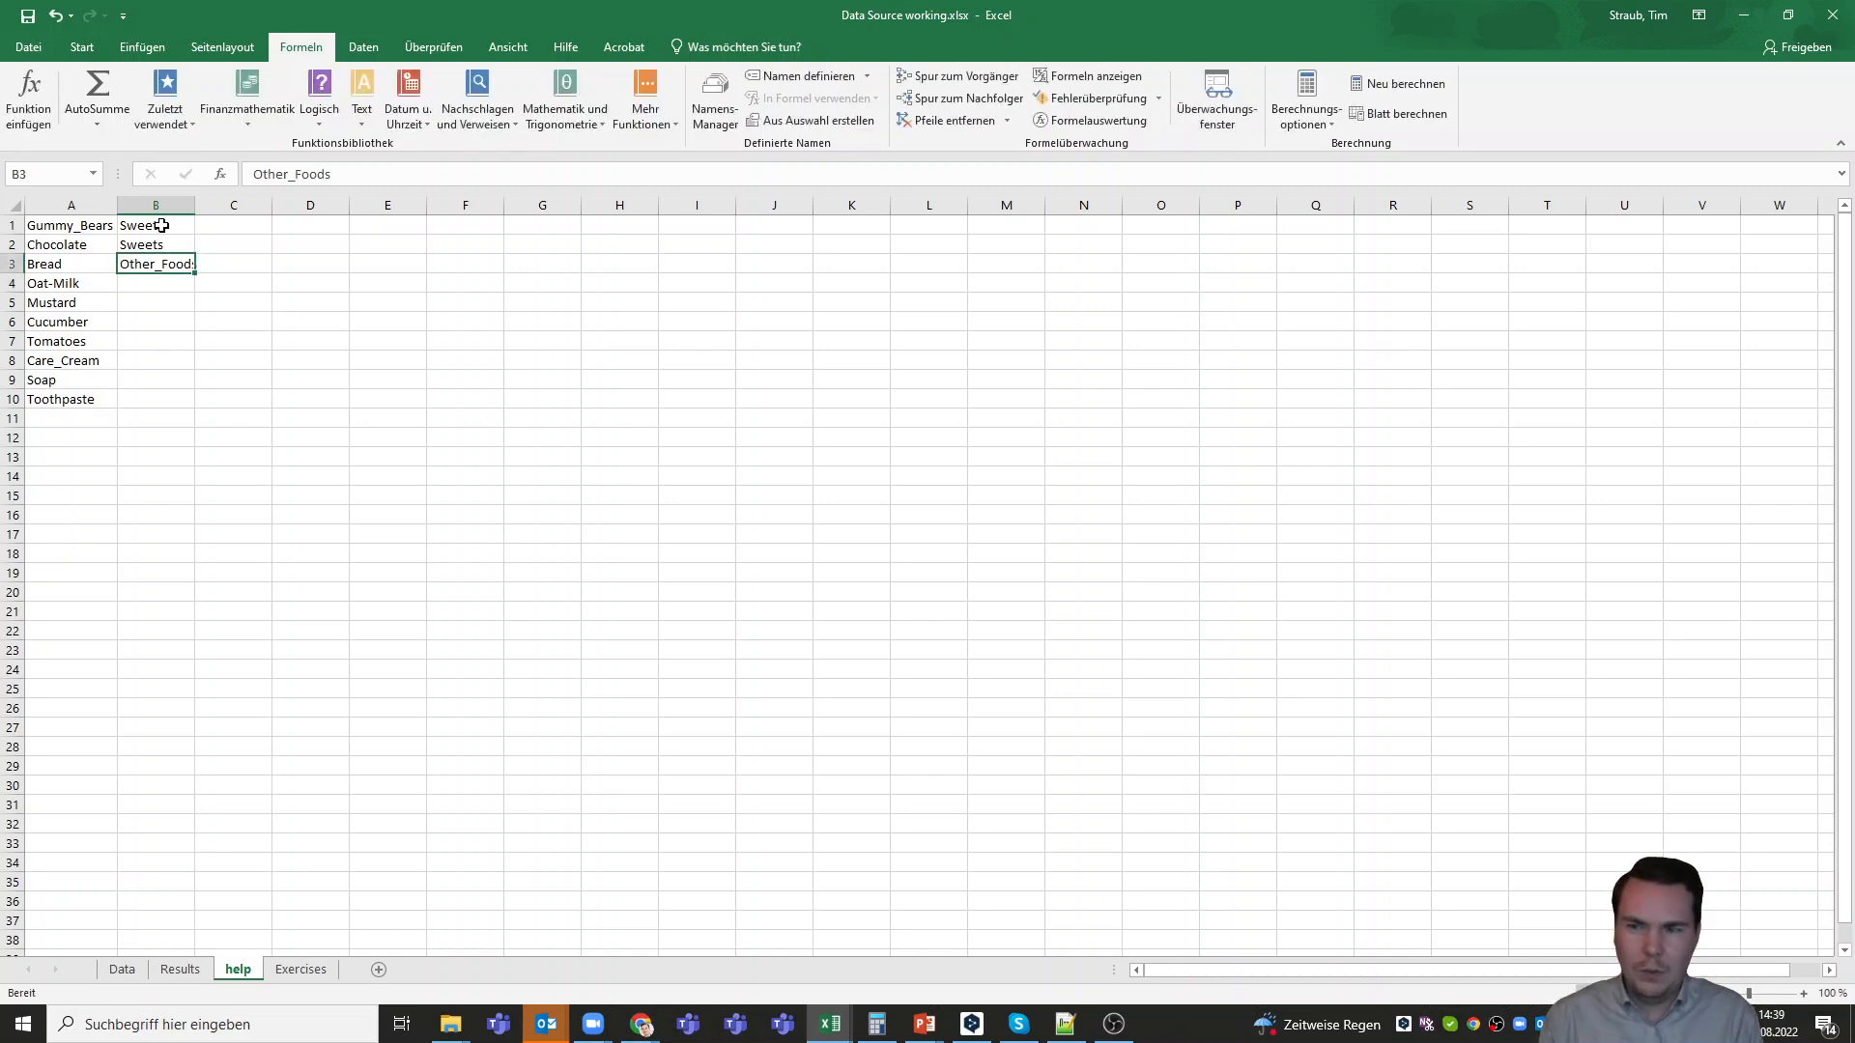
{"action": "key", "text": "ctrl+c"}
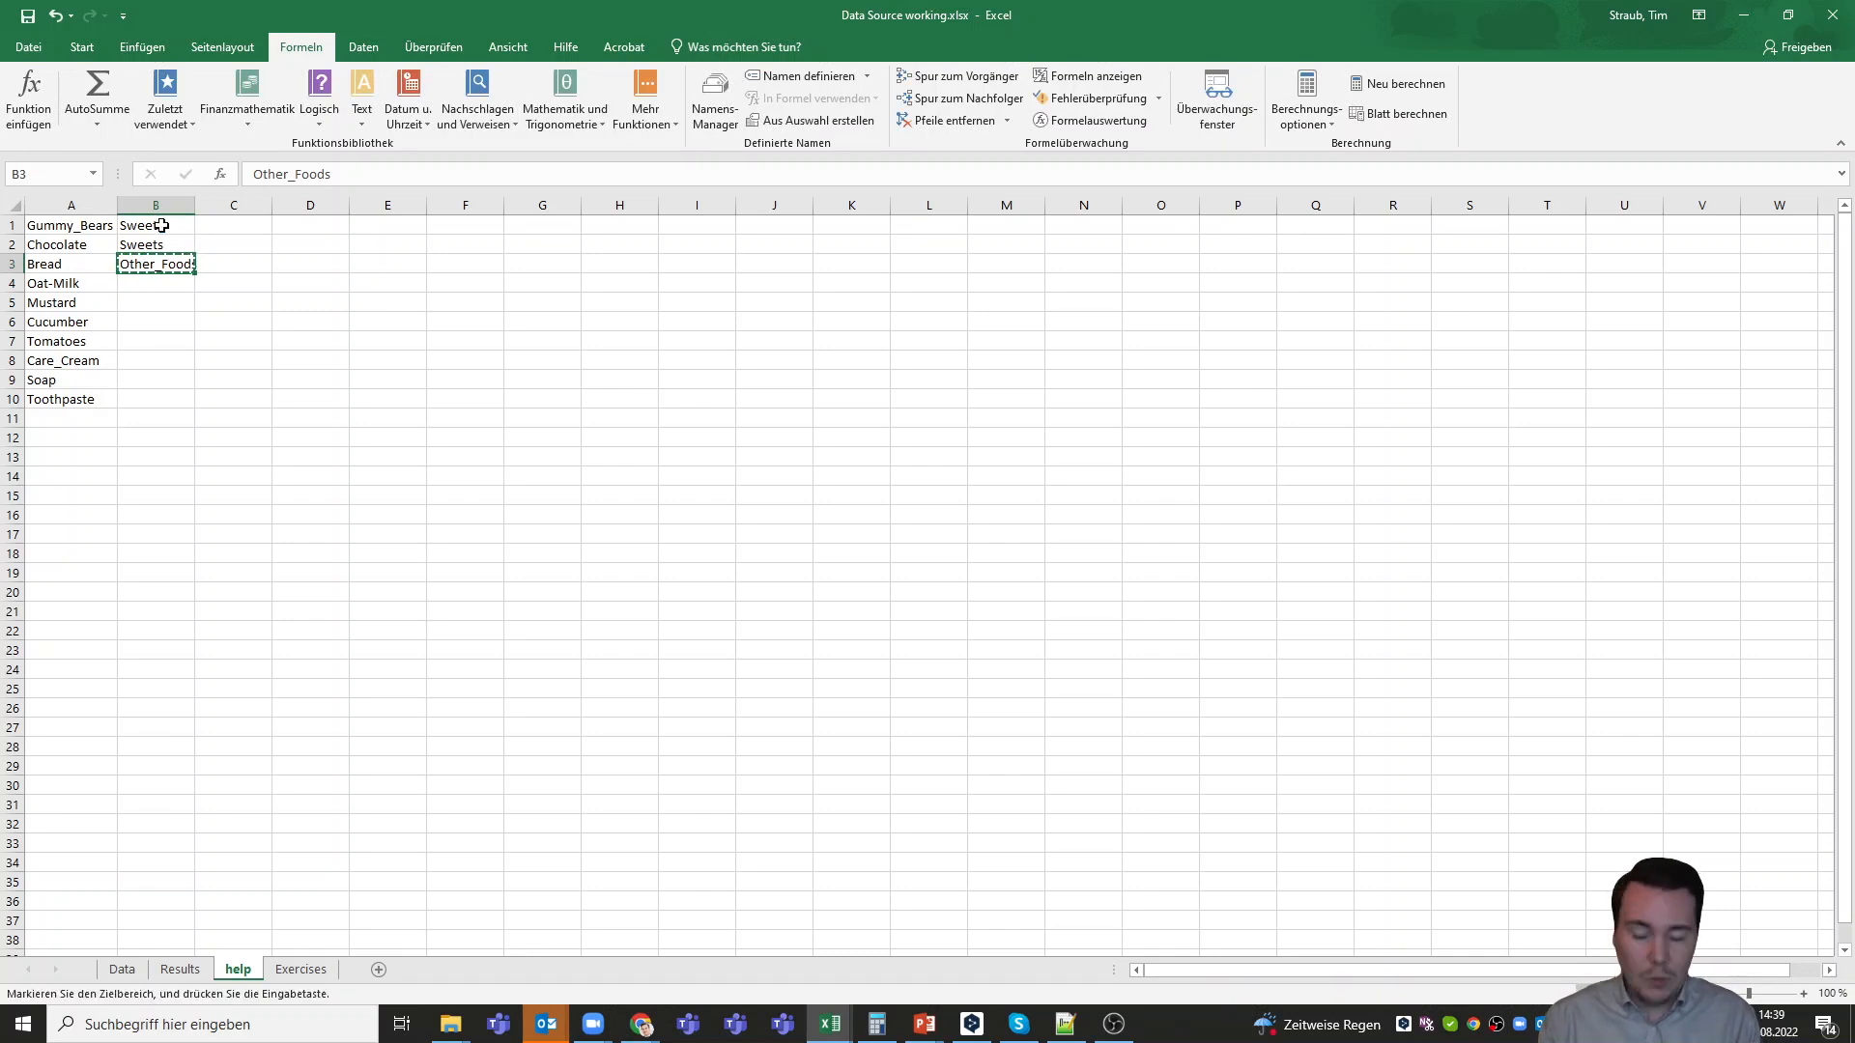
{"action": "key", "text": "Down"}
{"action": "key", "text": "ctrl+v"}
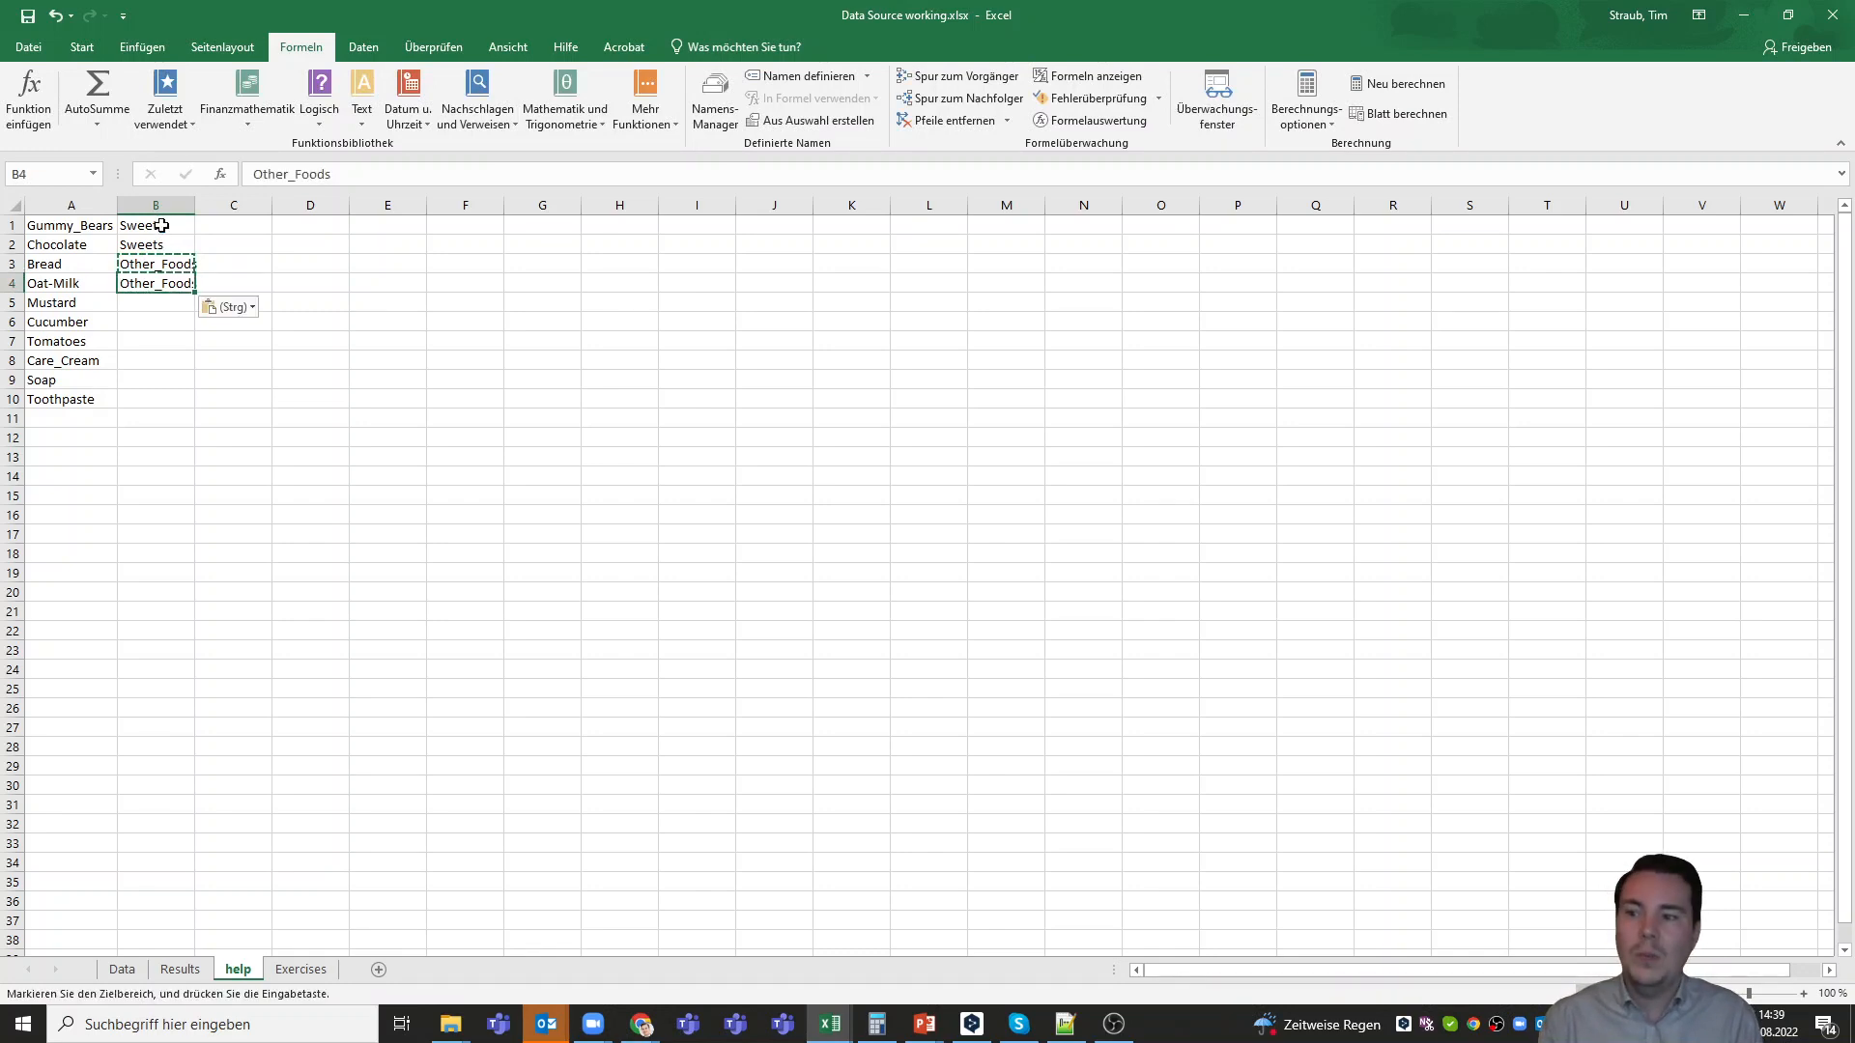
{"action": "key", "text": "Down"}
{"action": "key", "text": "ctrl+v"}
Replace the product name Mustard in cell A5 with Senf
{"action": "left_click", "coordinate": [81, 302]}
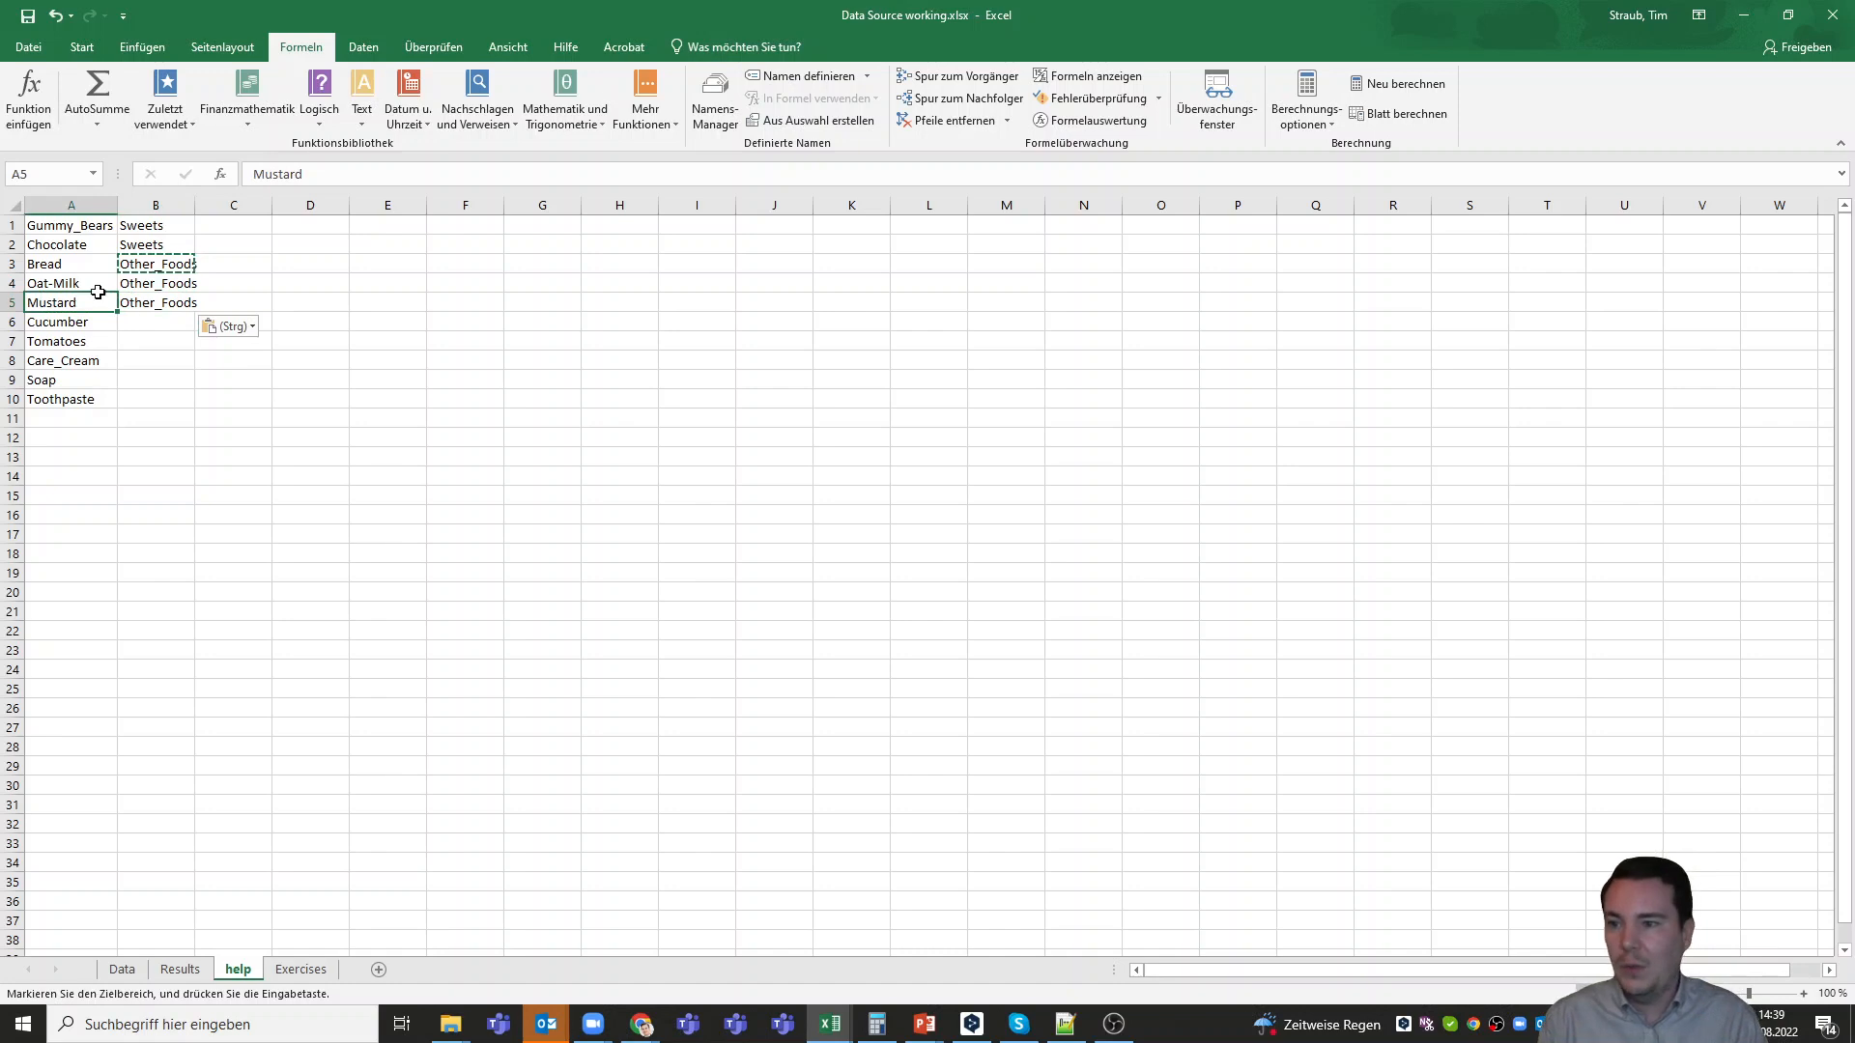
{"action": "double_click", "coordinate": [64, 303]}
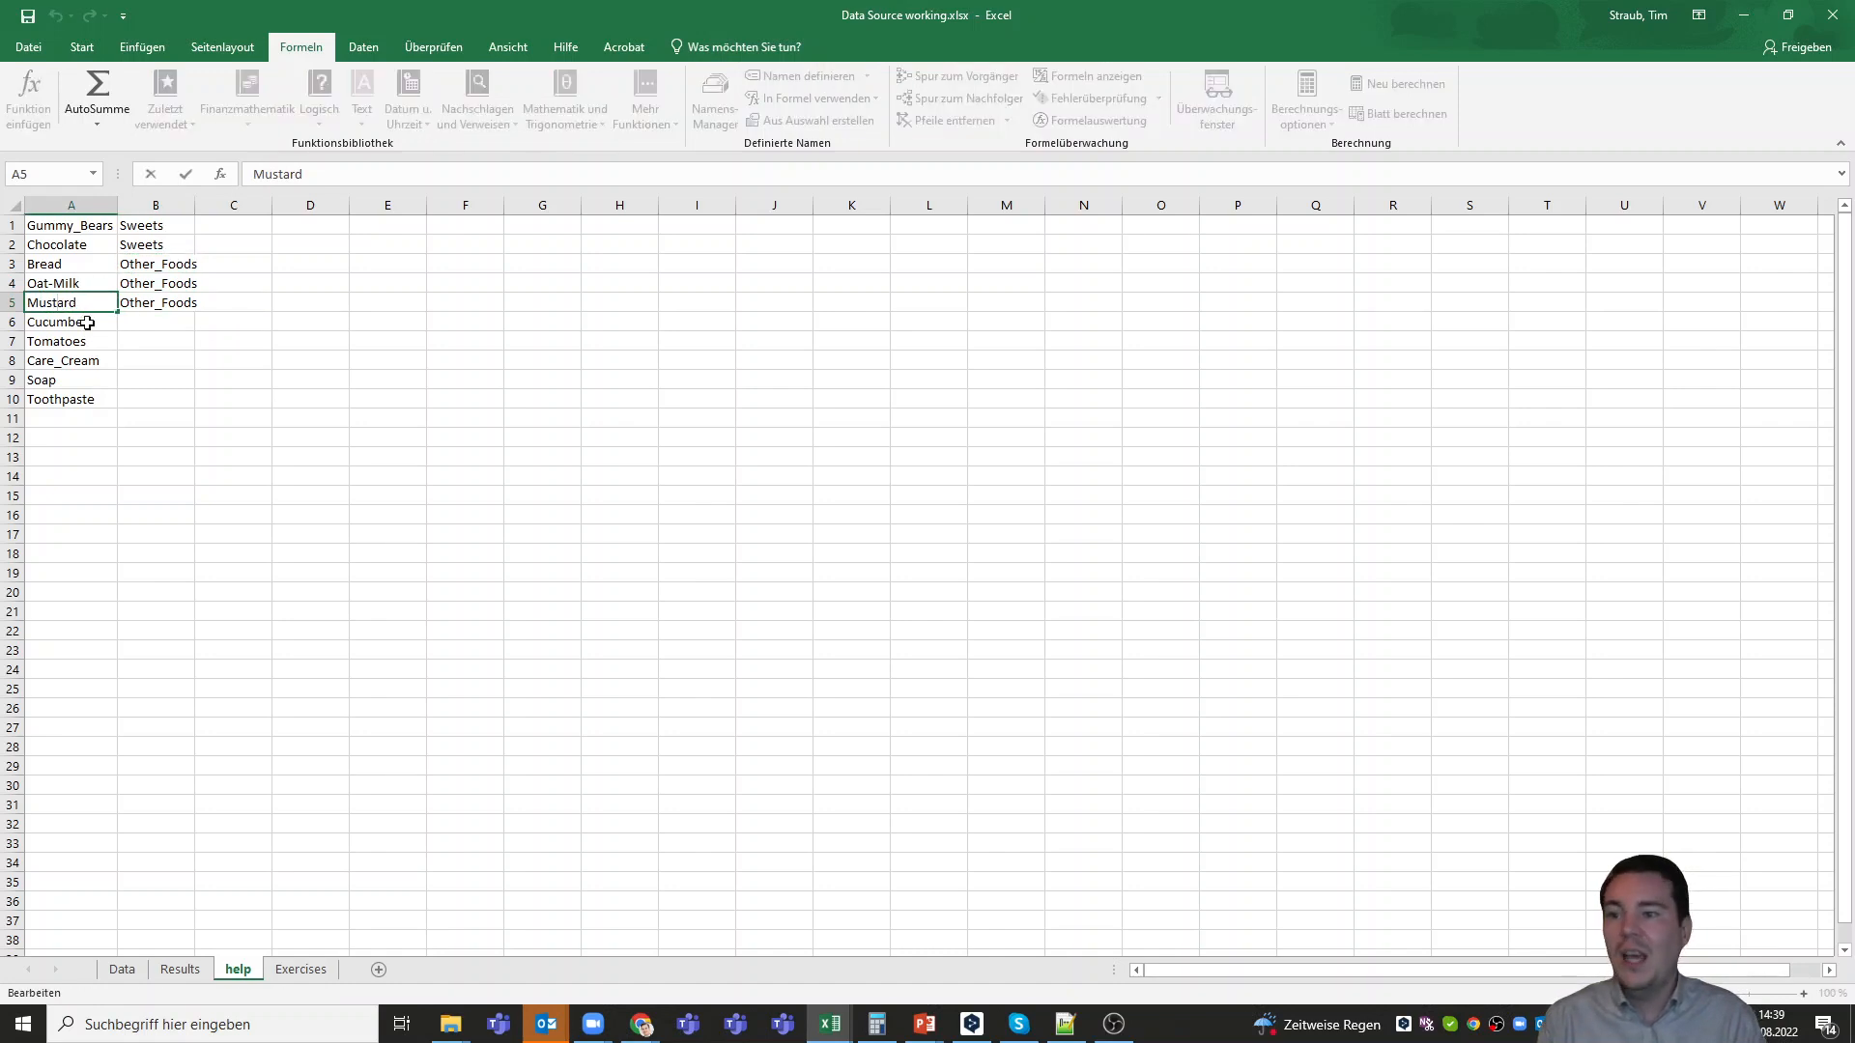
{"action": "double_click", "coordinate": [66, 305]}
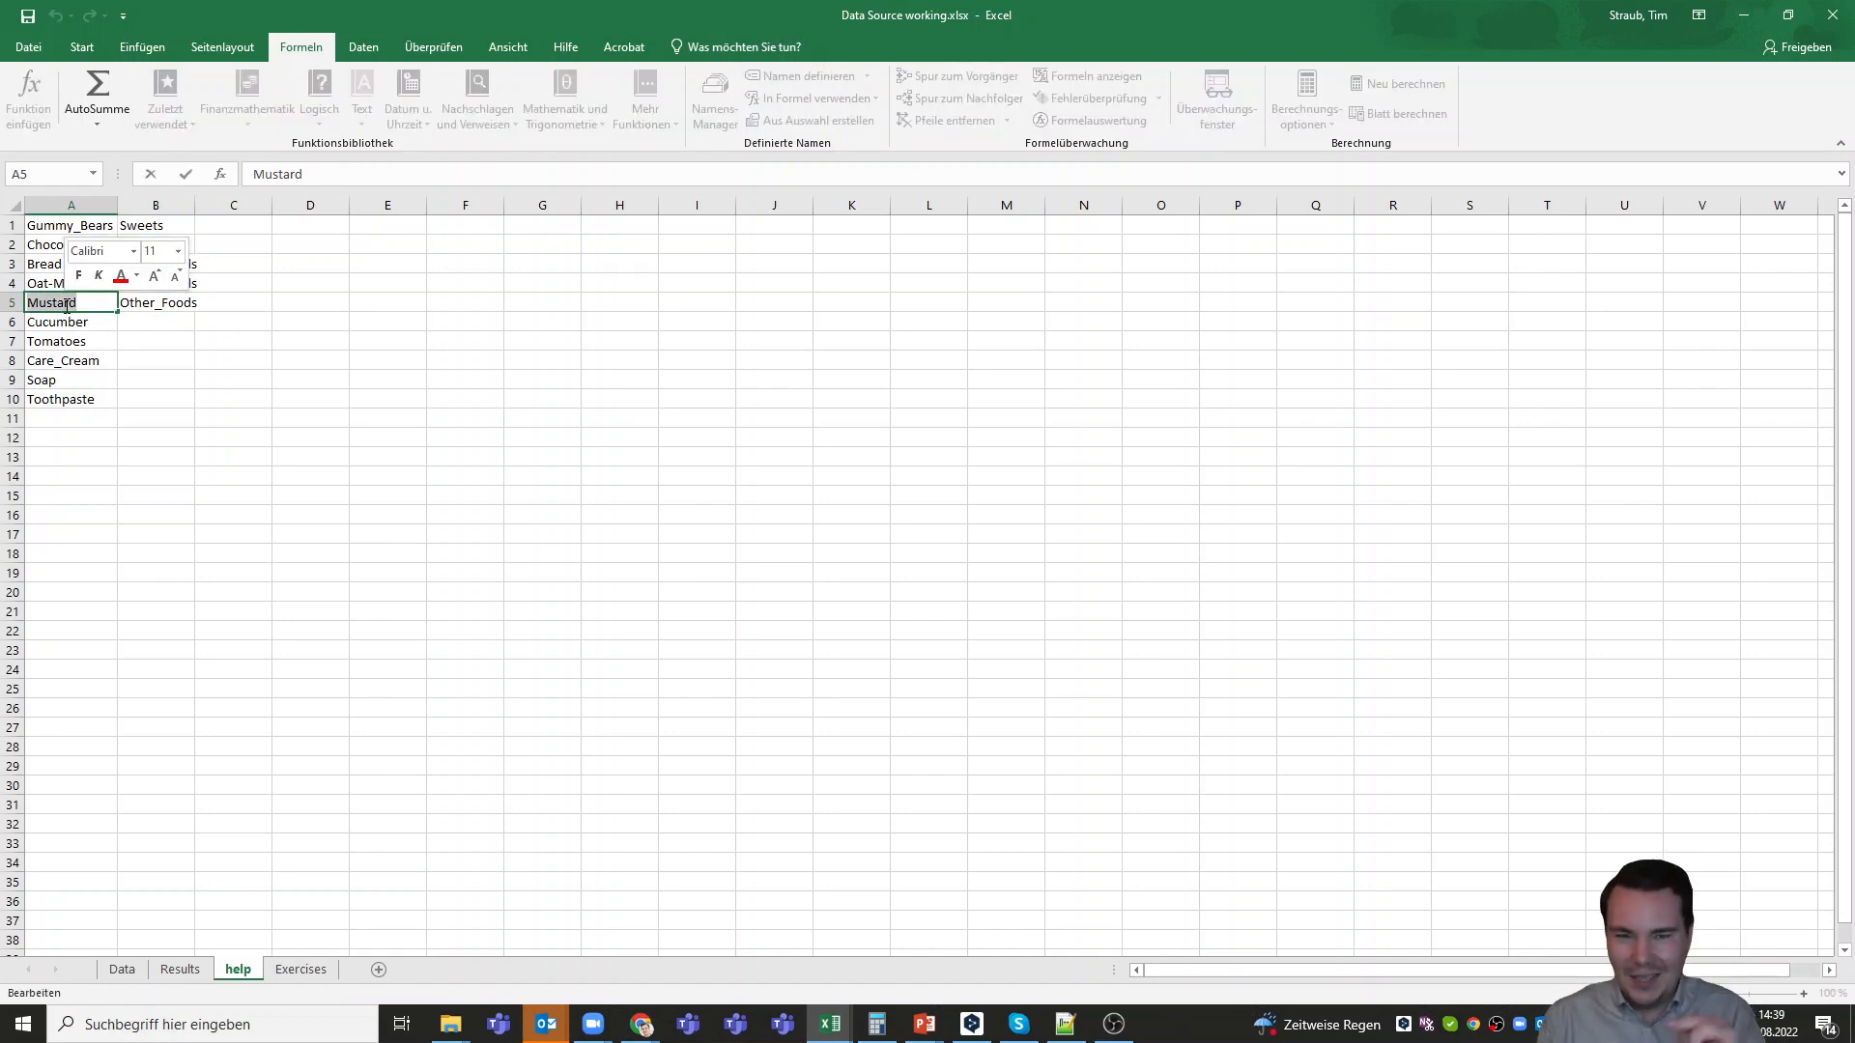
{"action": "type", "text": "Senf"}
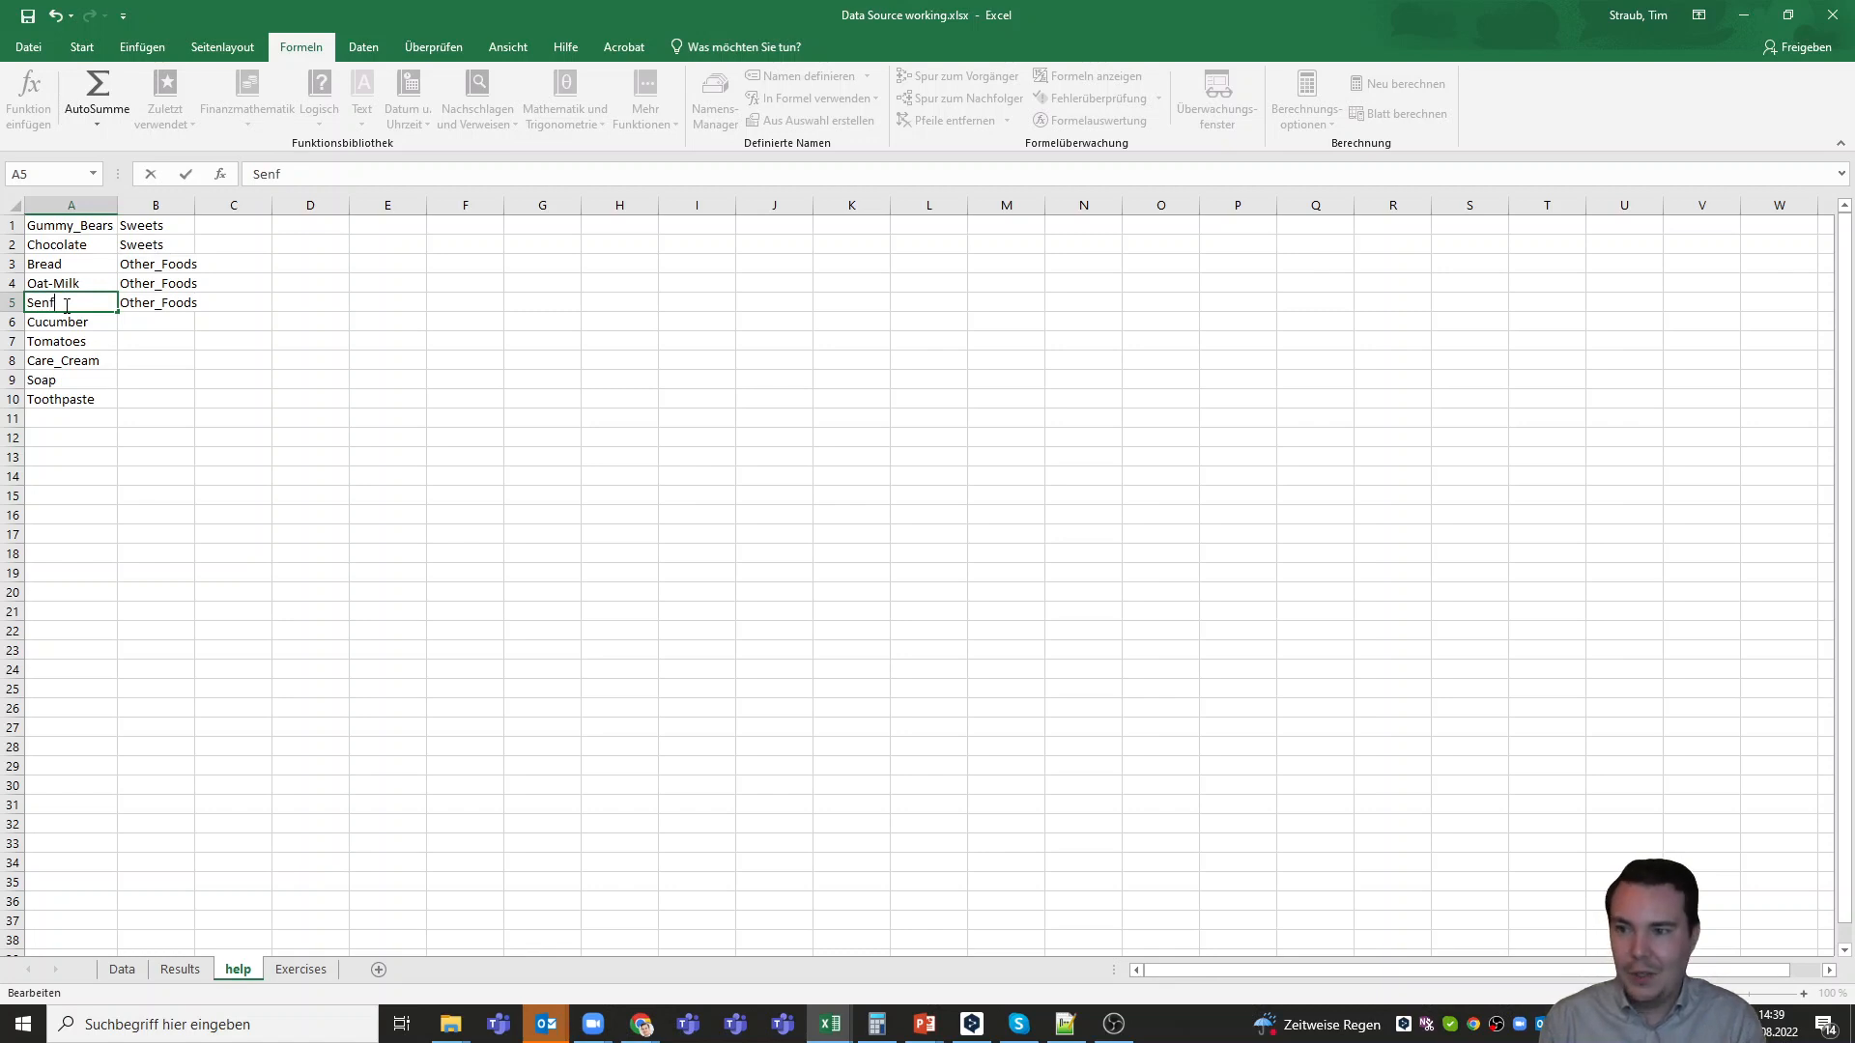
{"action": "key", "text": "Return"}
Enter the category Vegetables beside Cucumber in B6 and copy it to B7 for Tomatoes
{"action": "key", "text": "Right"}
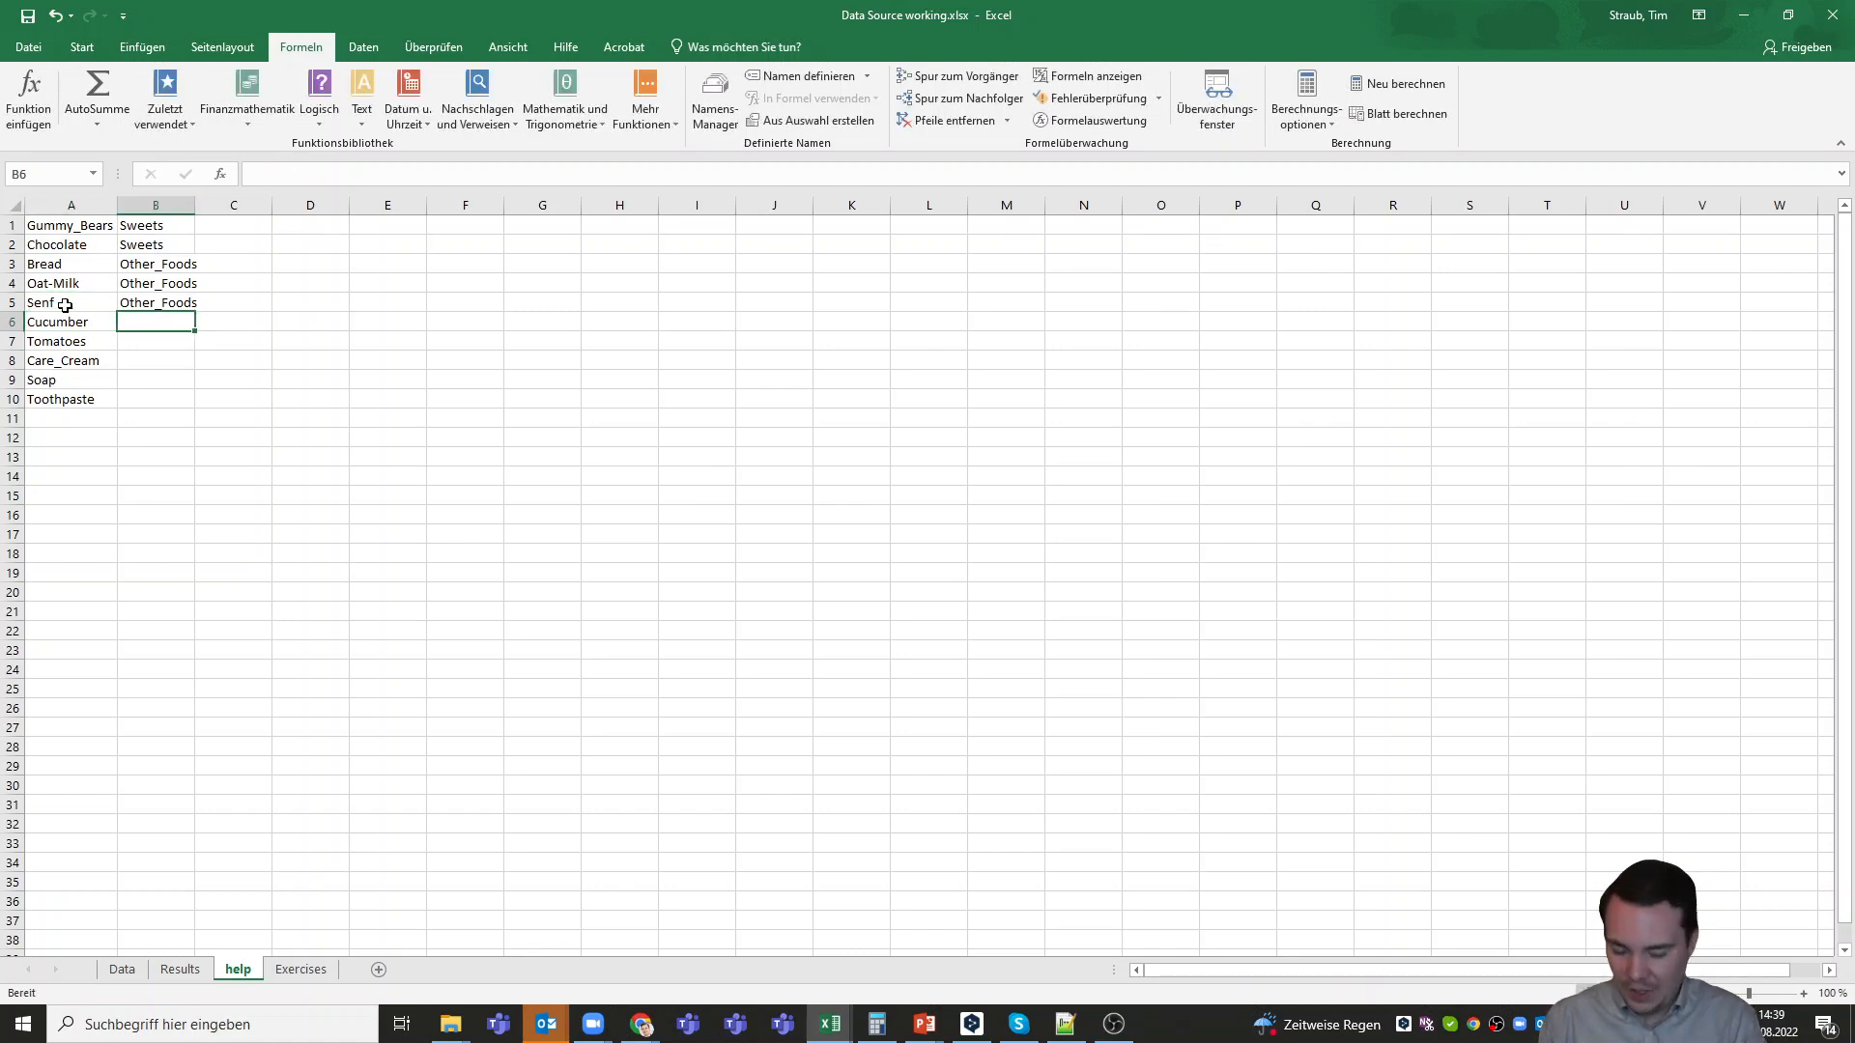
{"action": "type", "text": "Veget"}
{"action": "key", "text": "BackSpace"}
{"action": "type", "text": "g"}
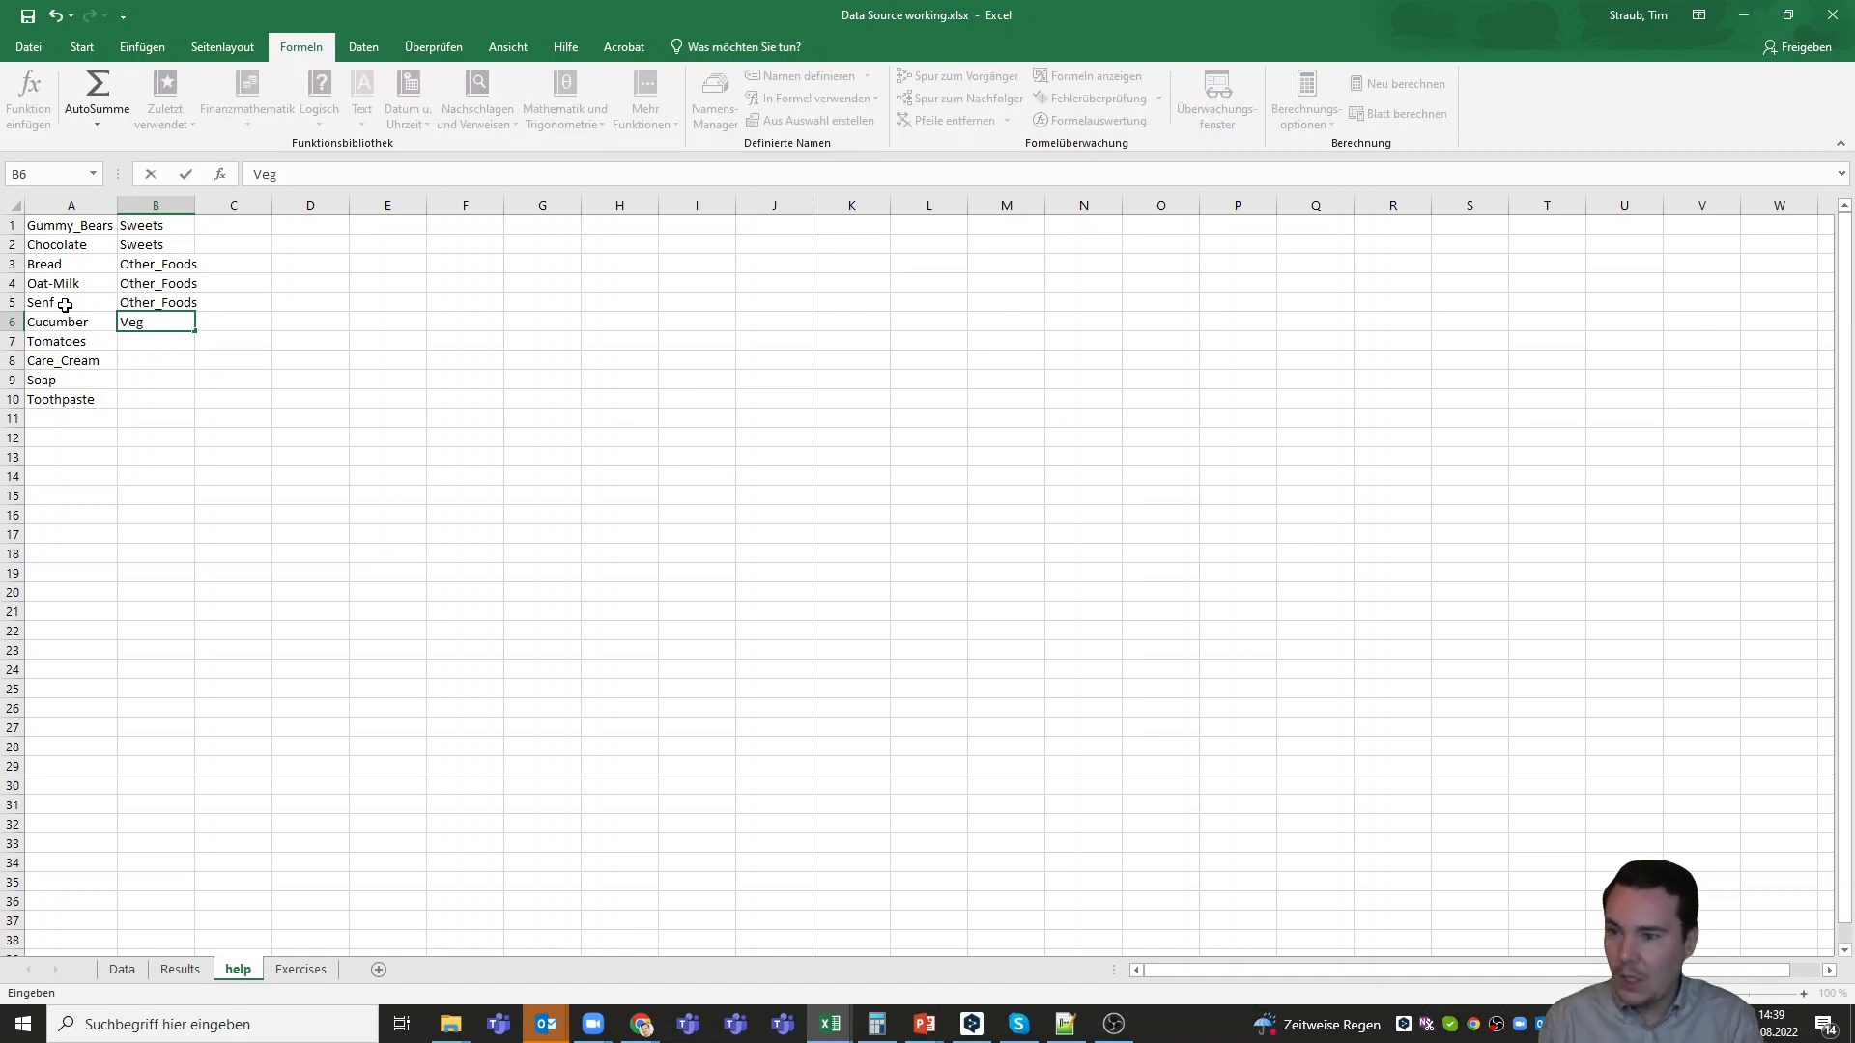
{"action": "type", "text": "etetables"}
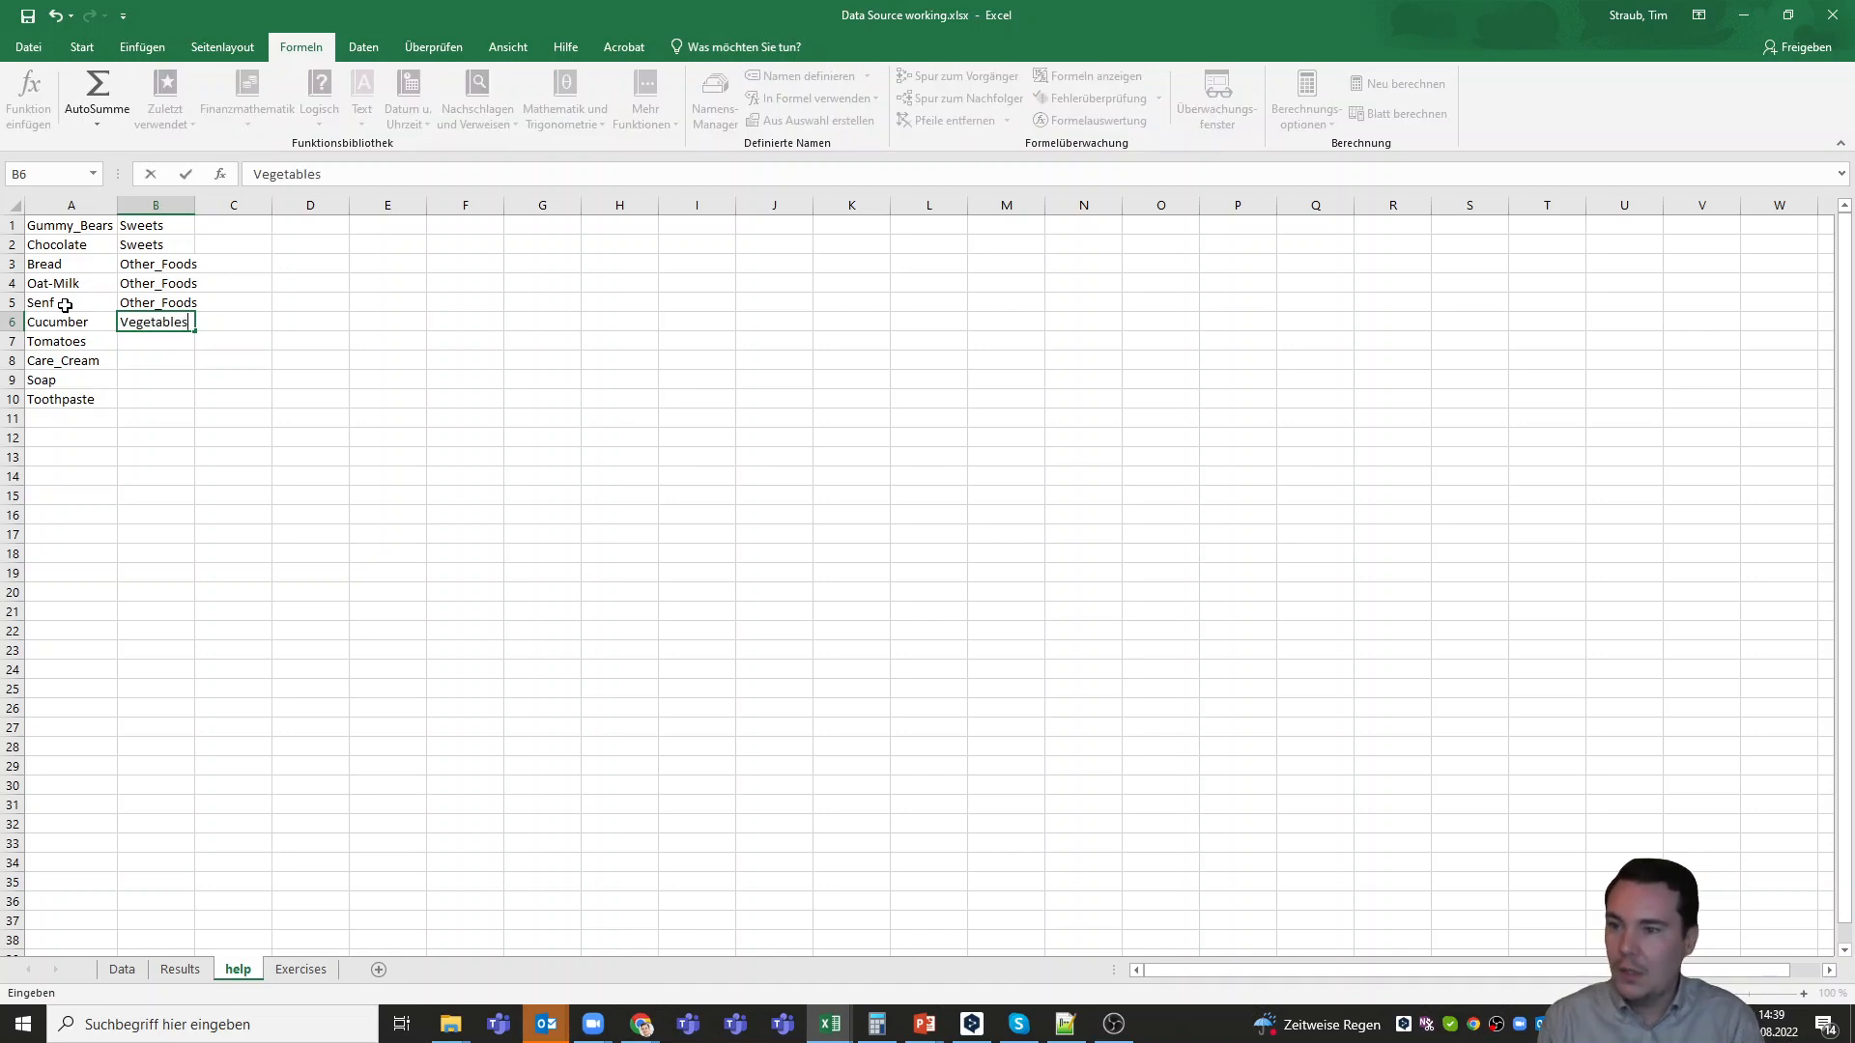
{"action": "key", "text": "ctrl+Return"}
{"action": "key", "text": "ctrl+c"}
{"action": "key", "text": "Down"}
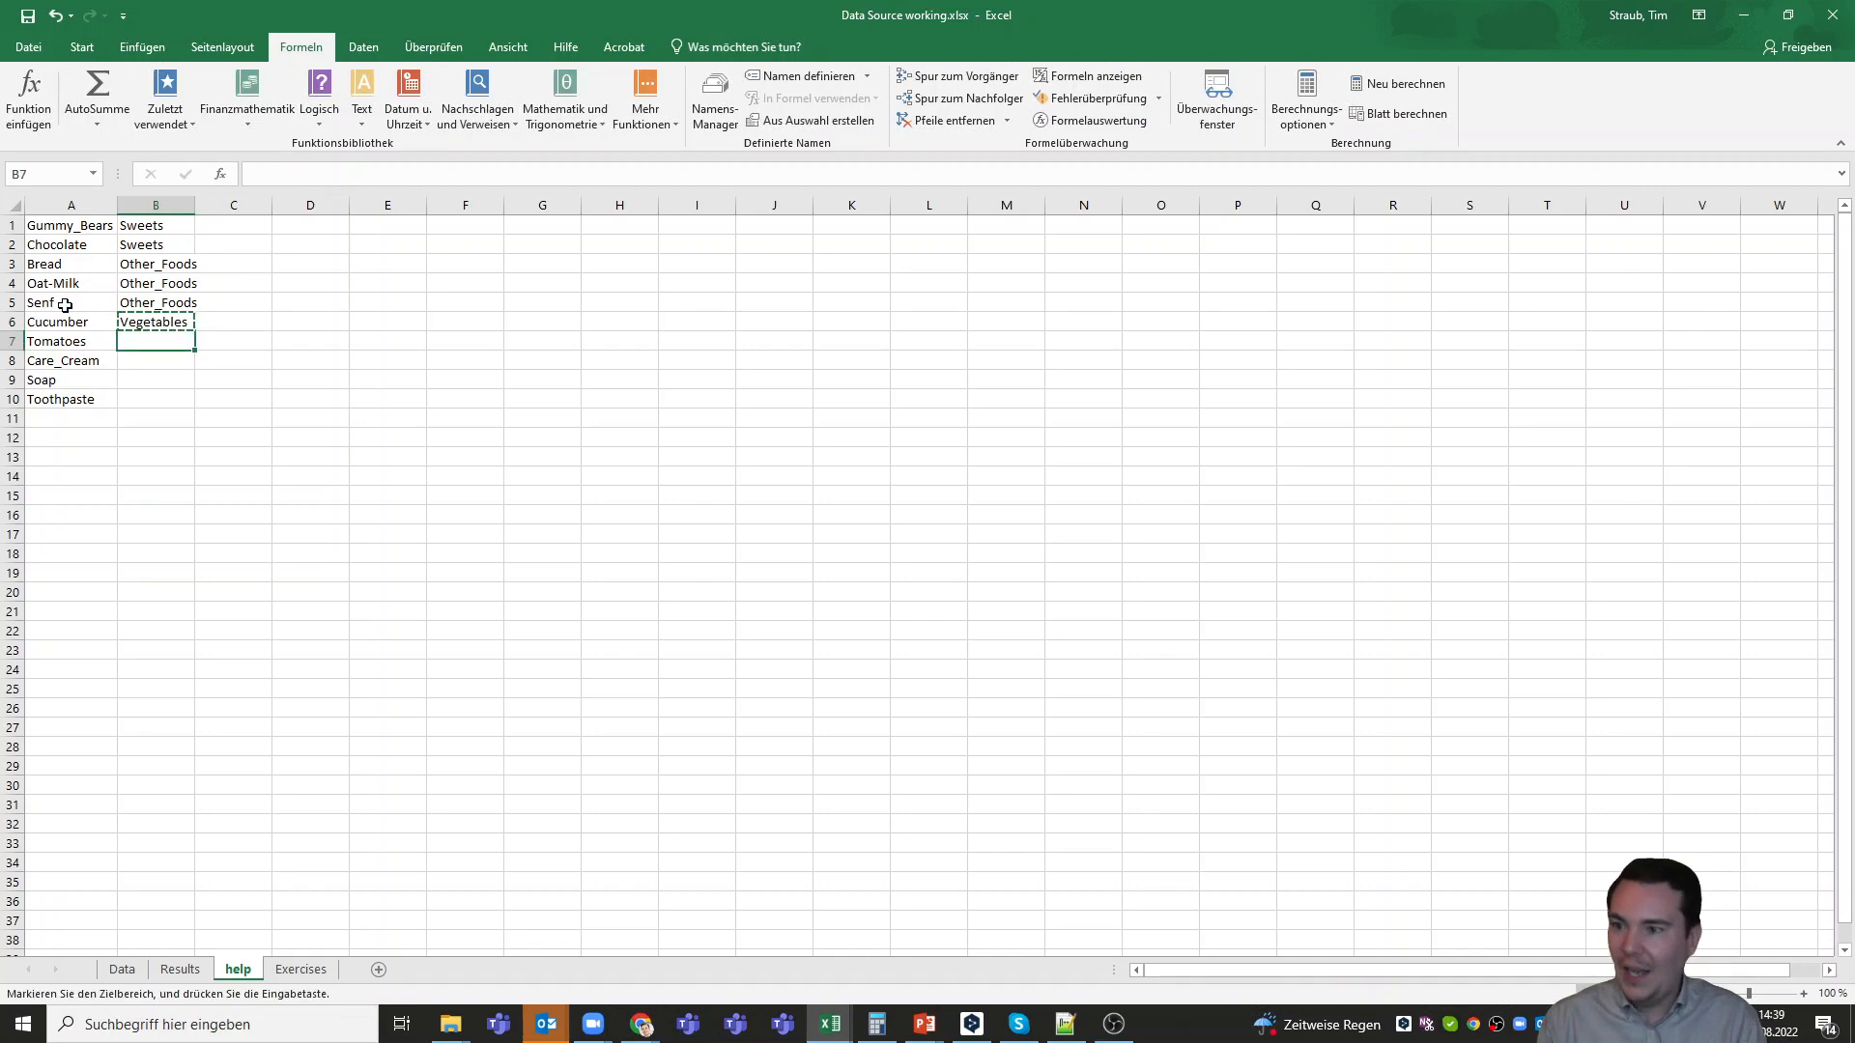
{"action": "key", "text": "ctrl+v"}
{"action": "key", "text": "Escape"}
Enter the category Drugstore_Item beside Care_Cream in cell B8
{"action": "key", "text": "Down"}
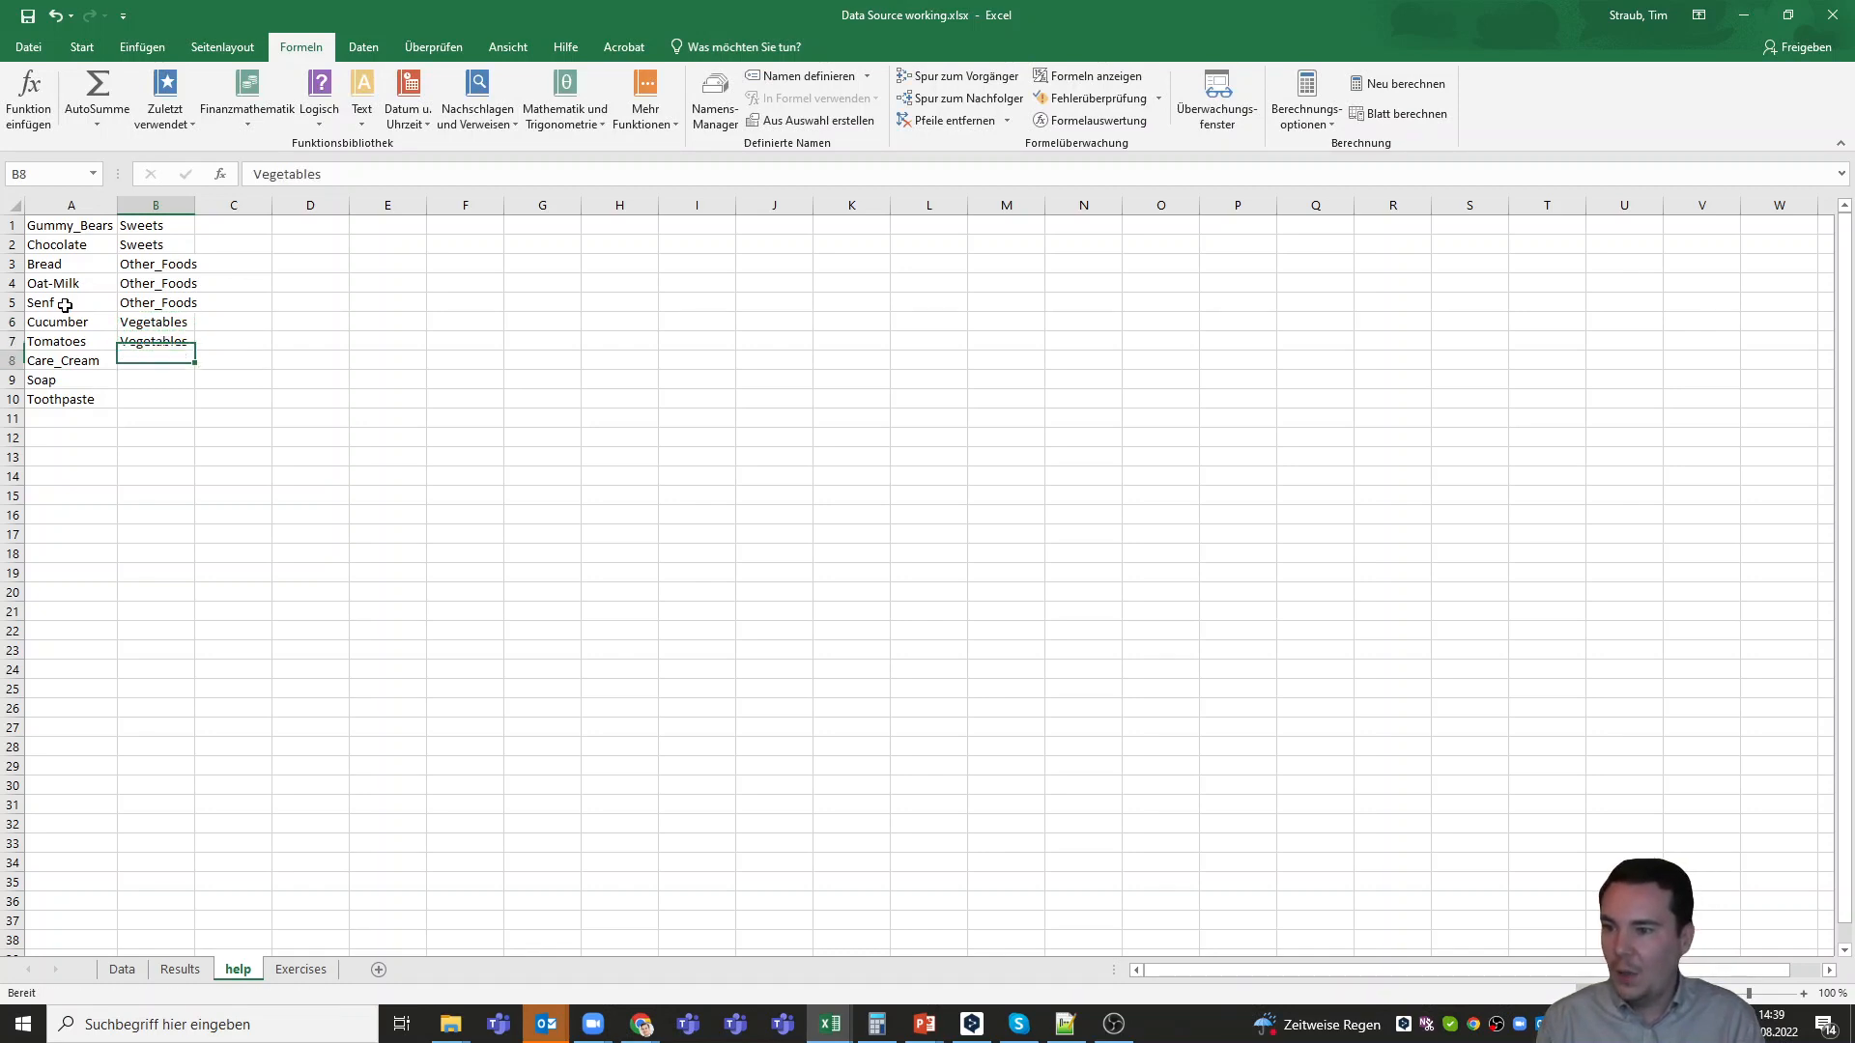
{"action": "type", "text": "Dr"}
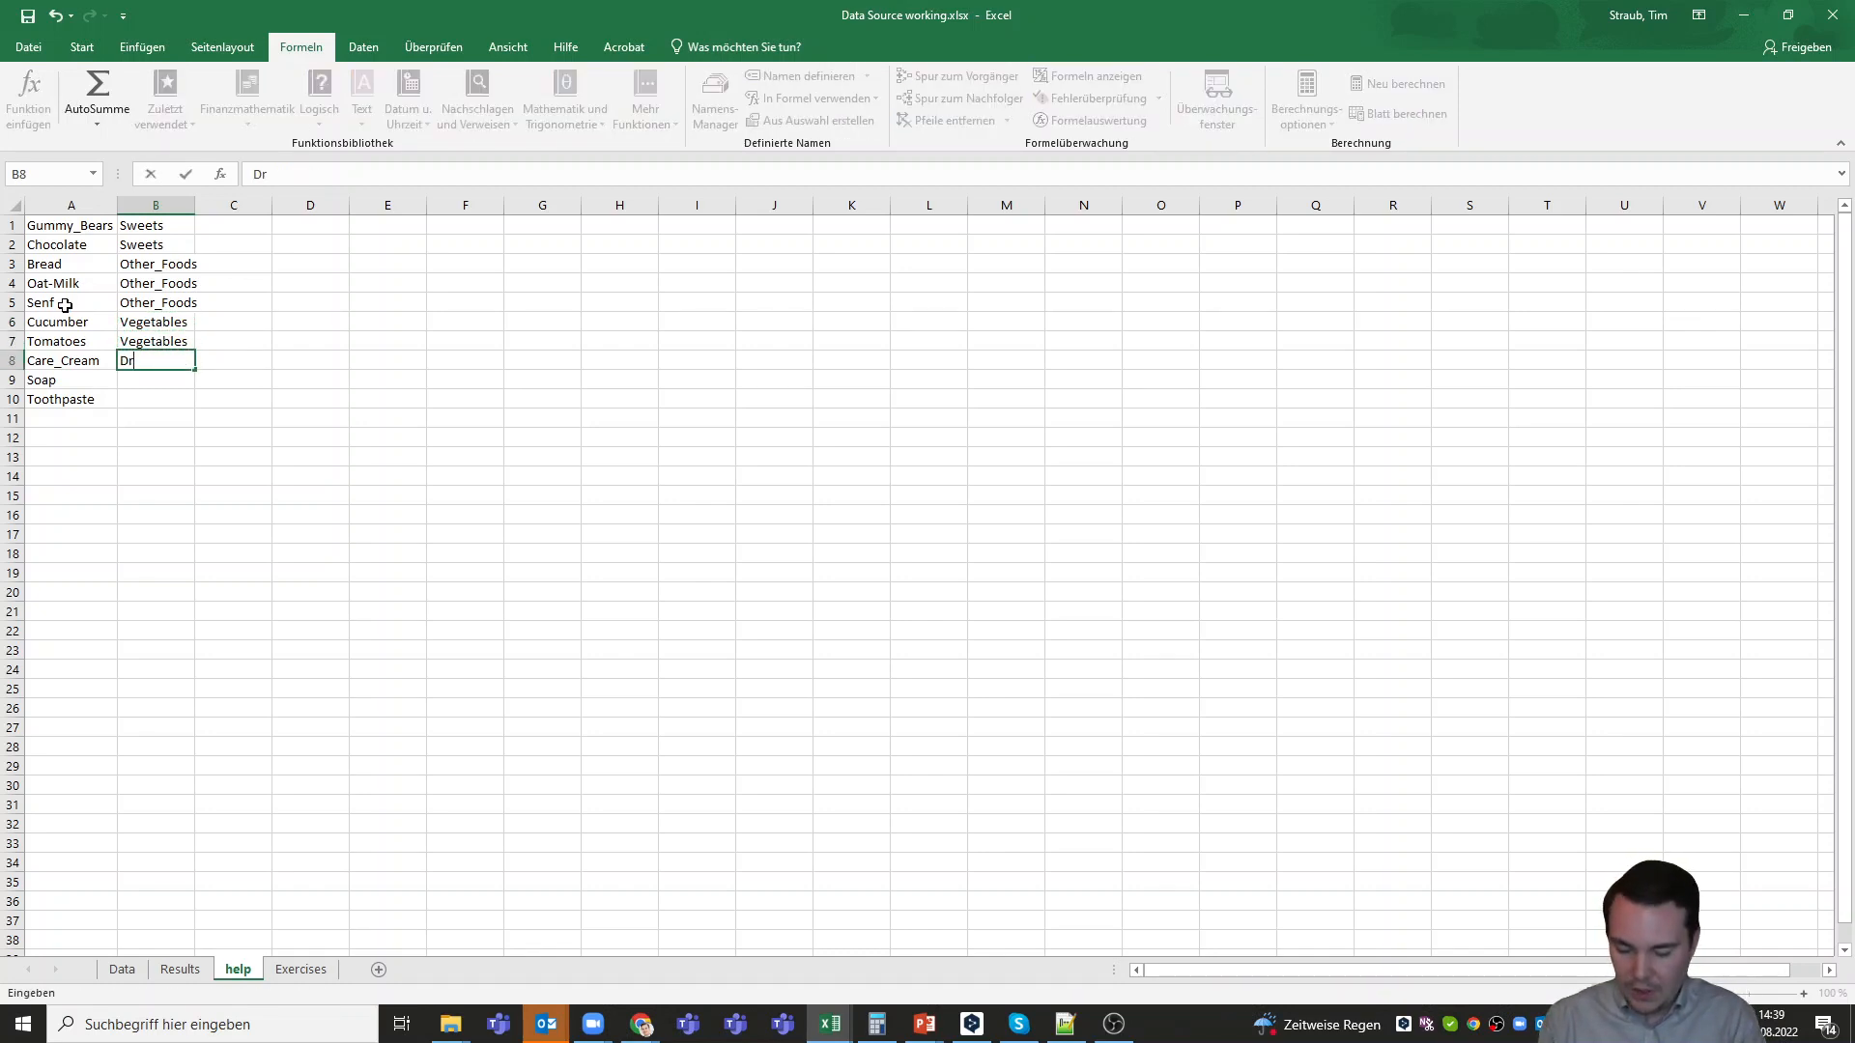
{"action": "type", "text": "ugstore_Thi"}
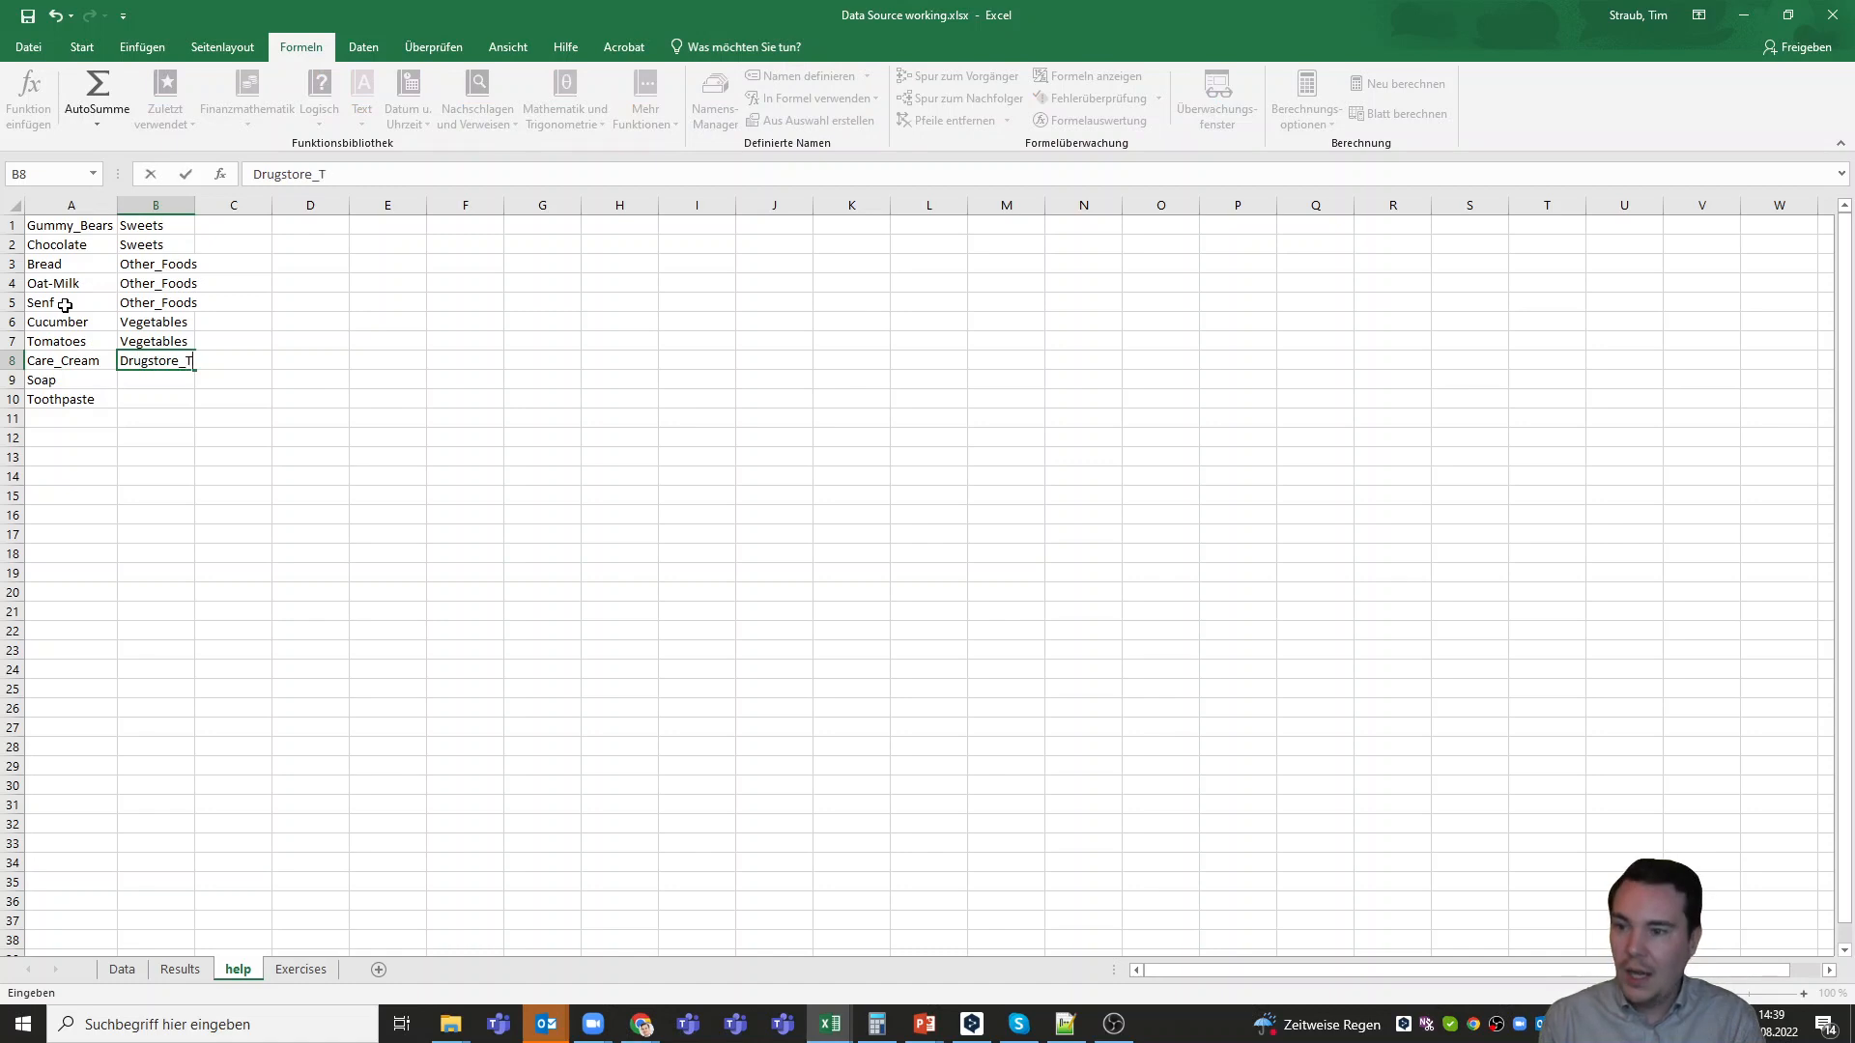
{"action": "key", "text": "BackSpace"}
{"action": "key", "text": "BackSpace"}
{"action": "key", "text": "BackSpace"}
{"action": "type", "text": "Thin"}
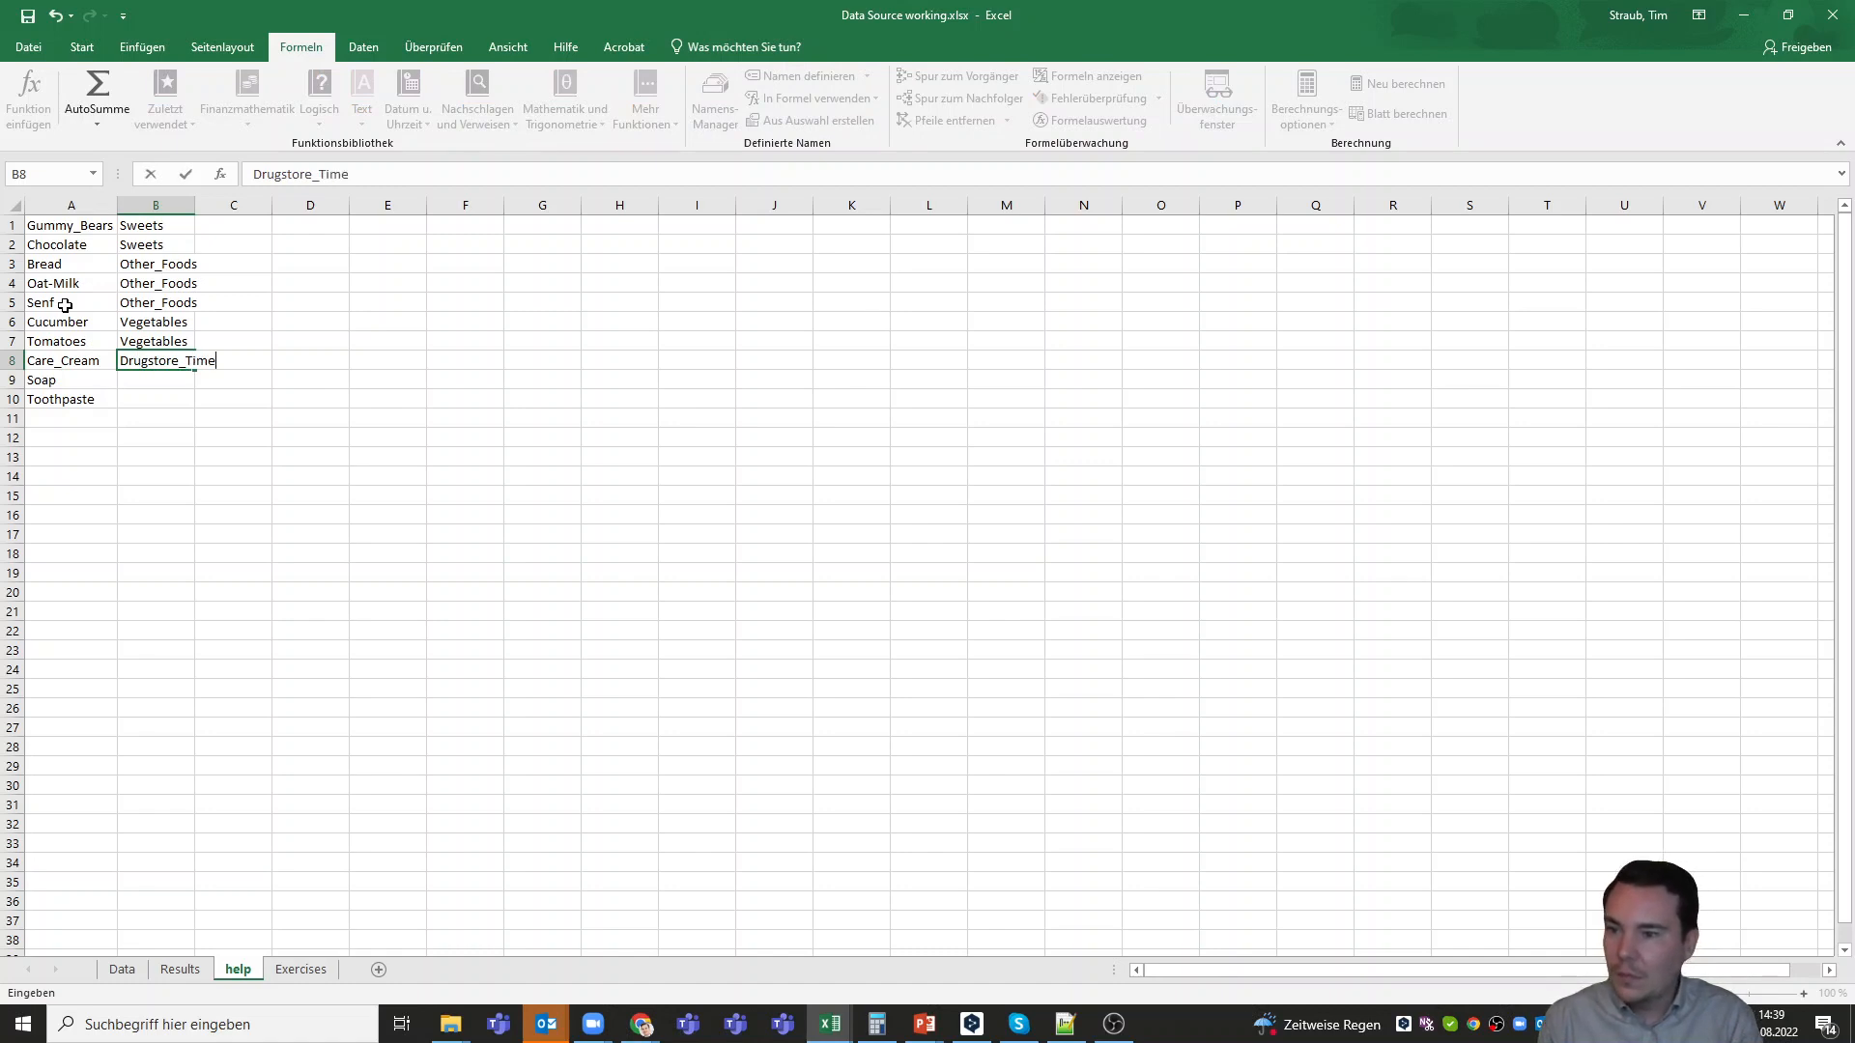
{"action": "key", "text": "BackSpace"}
{"action": "key", "text": "BackSpace"}
{"action": "key", "text": "BackSpace"}
{"action": "key", "text": "BackSpace"}
{"action": "type", "text": "Item"}
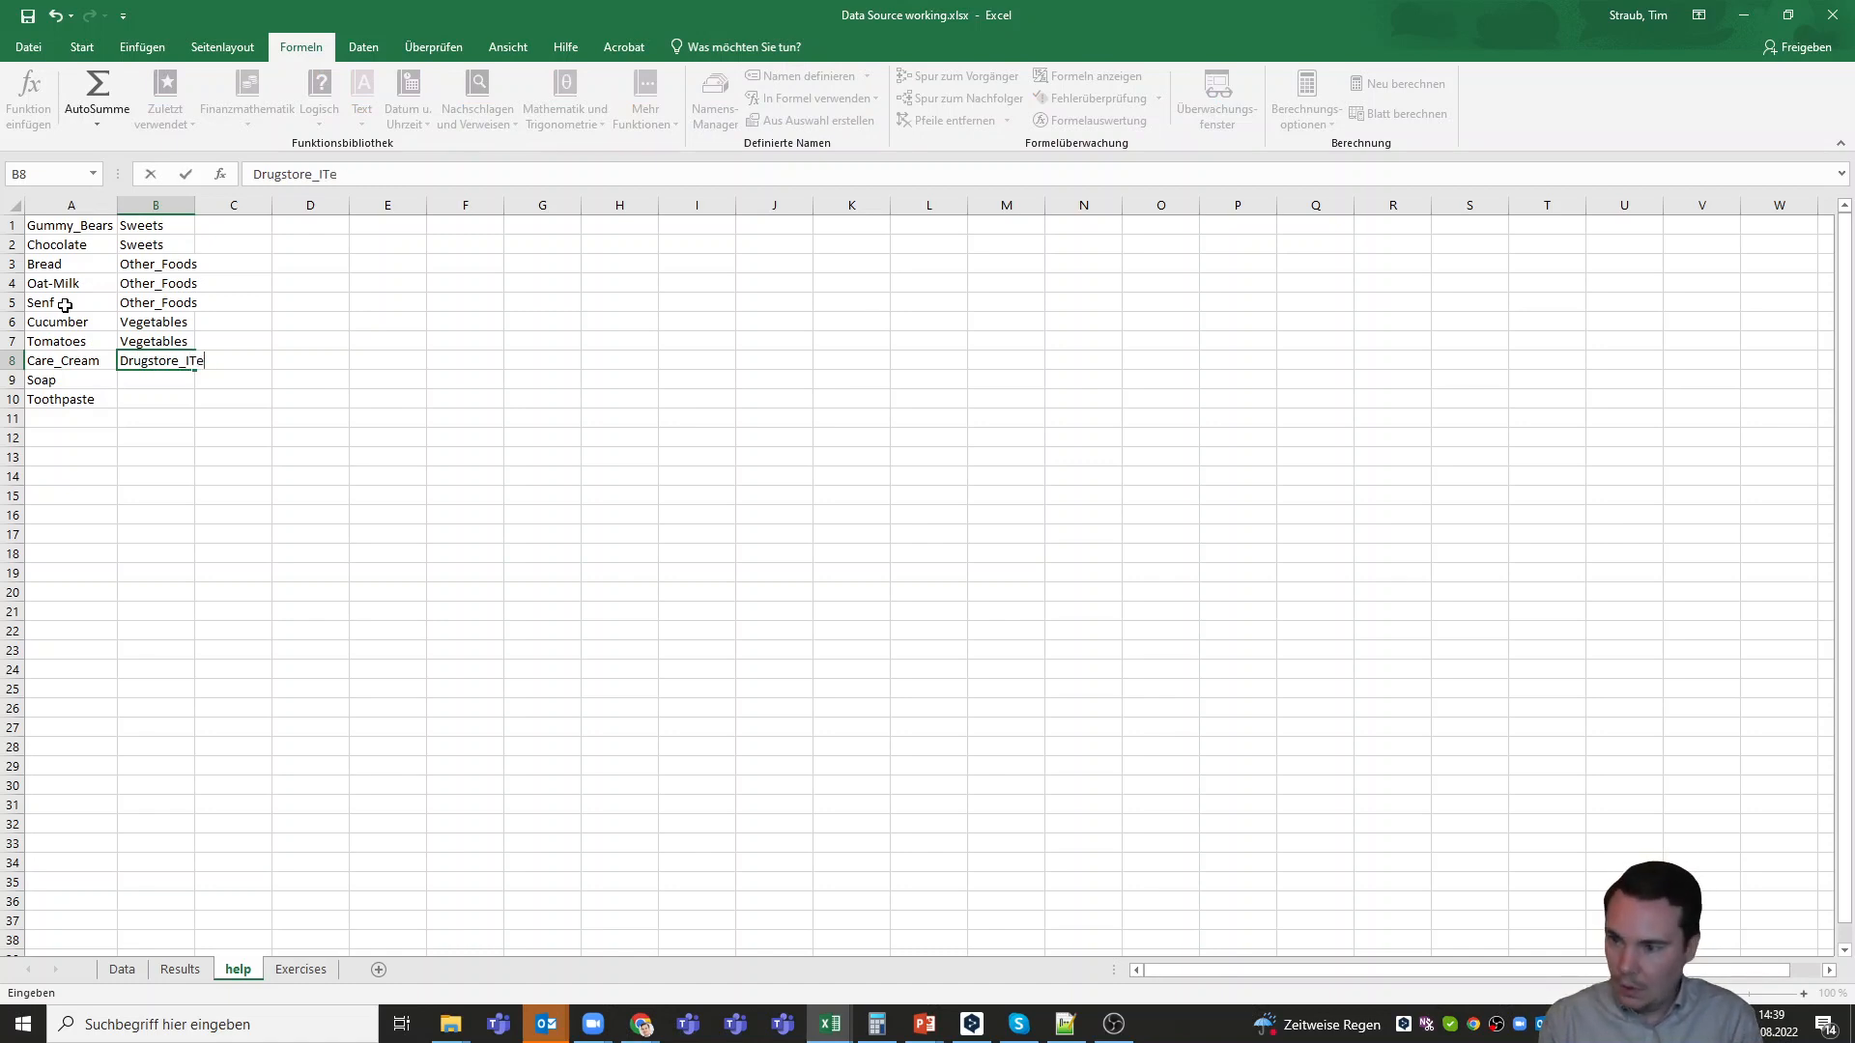
{"action": "key", "text": "Return"}
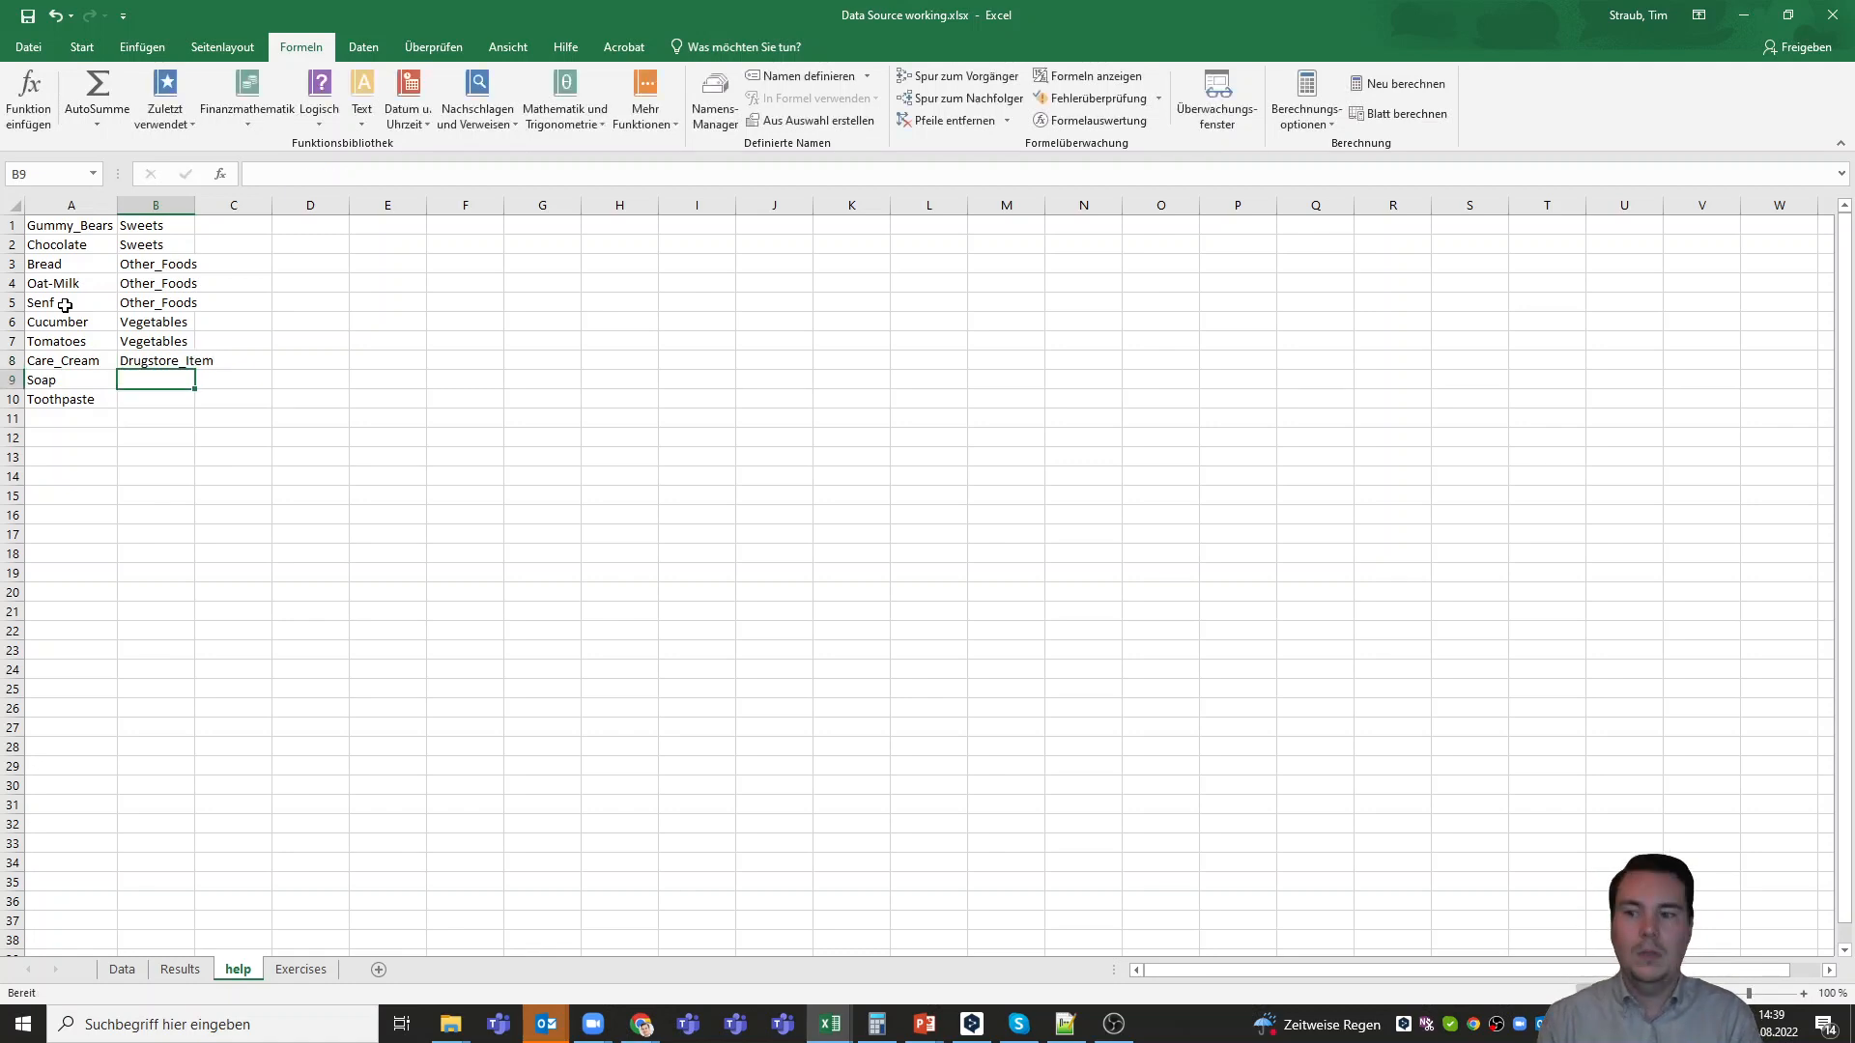
Copy the Drugstore_Item category from B8 to B9 and B10 for Soap and Toothpaste
{"action": "key", "text": "Up"}
{"action": "key", "text": "ctrl+c"}
{"action": "key", "text": "Down"}
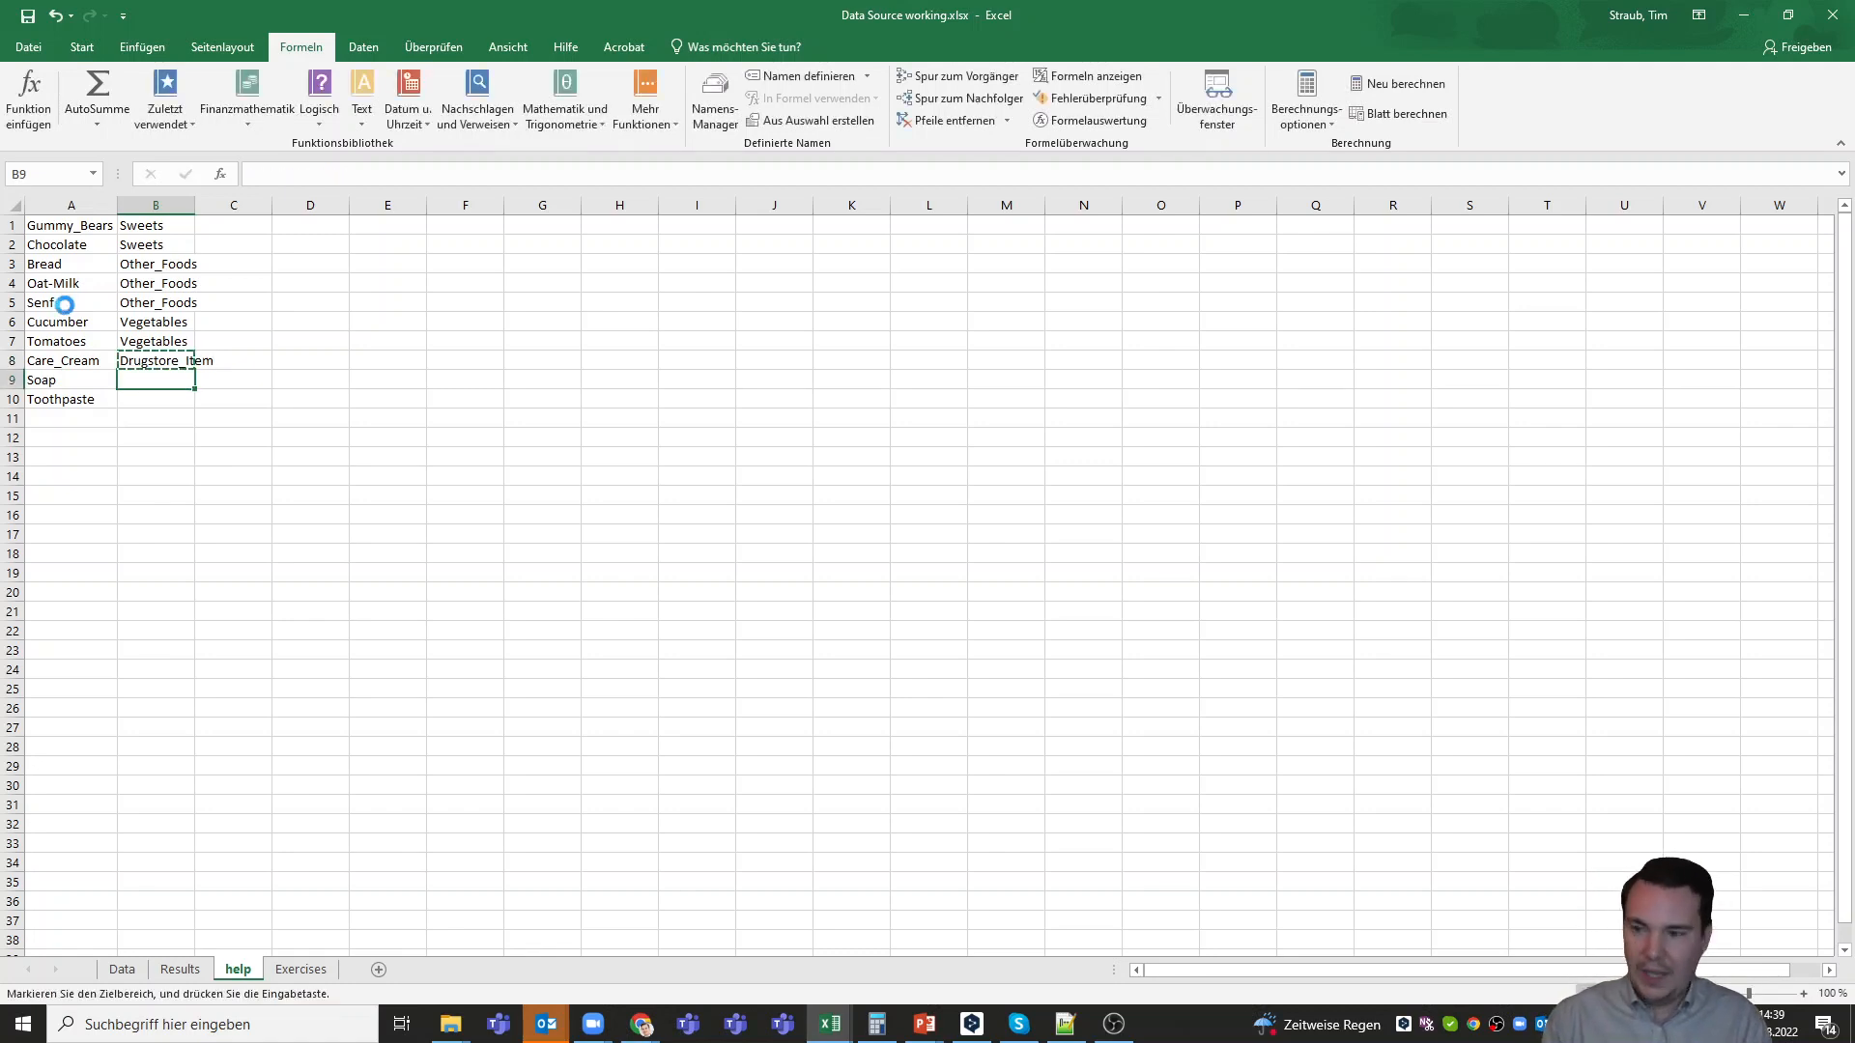
{"action": "key", "text": "ctrl+v"}
{"action": "key", "text": "ctrl+Down"}
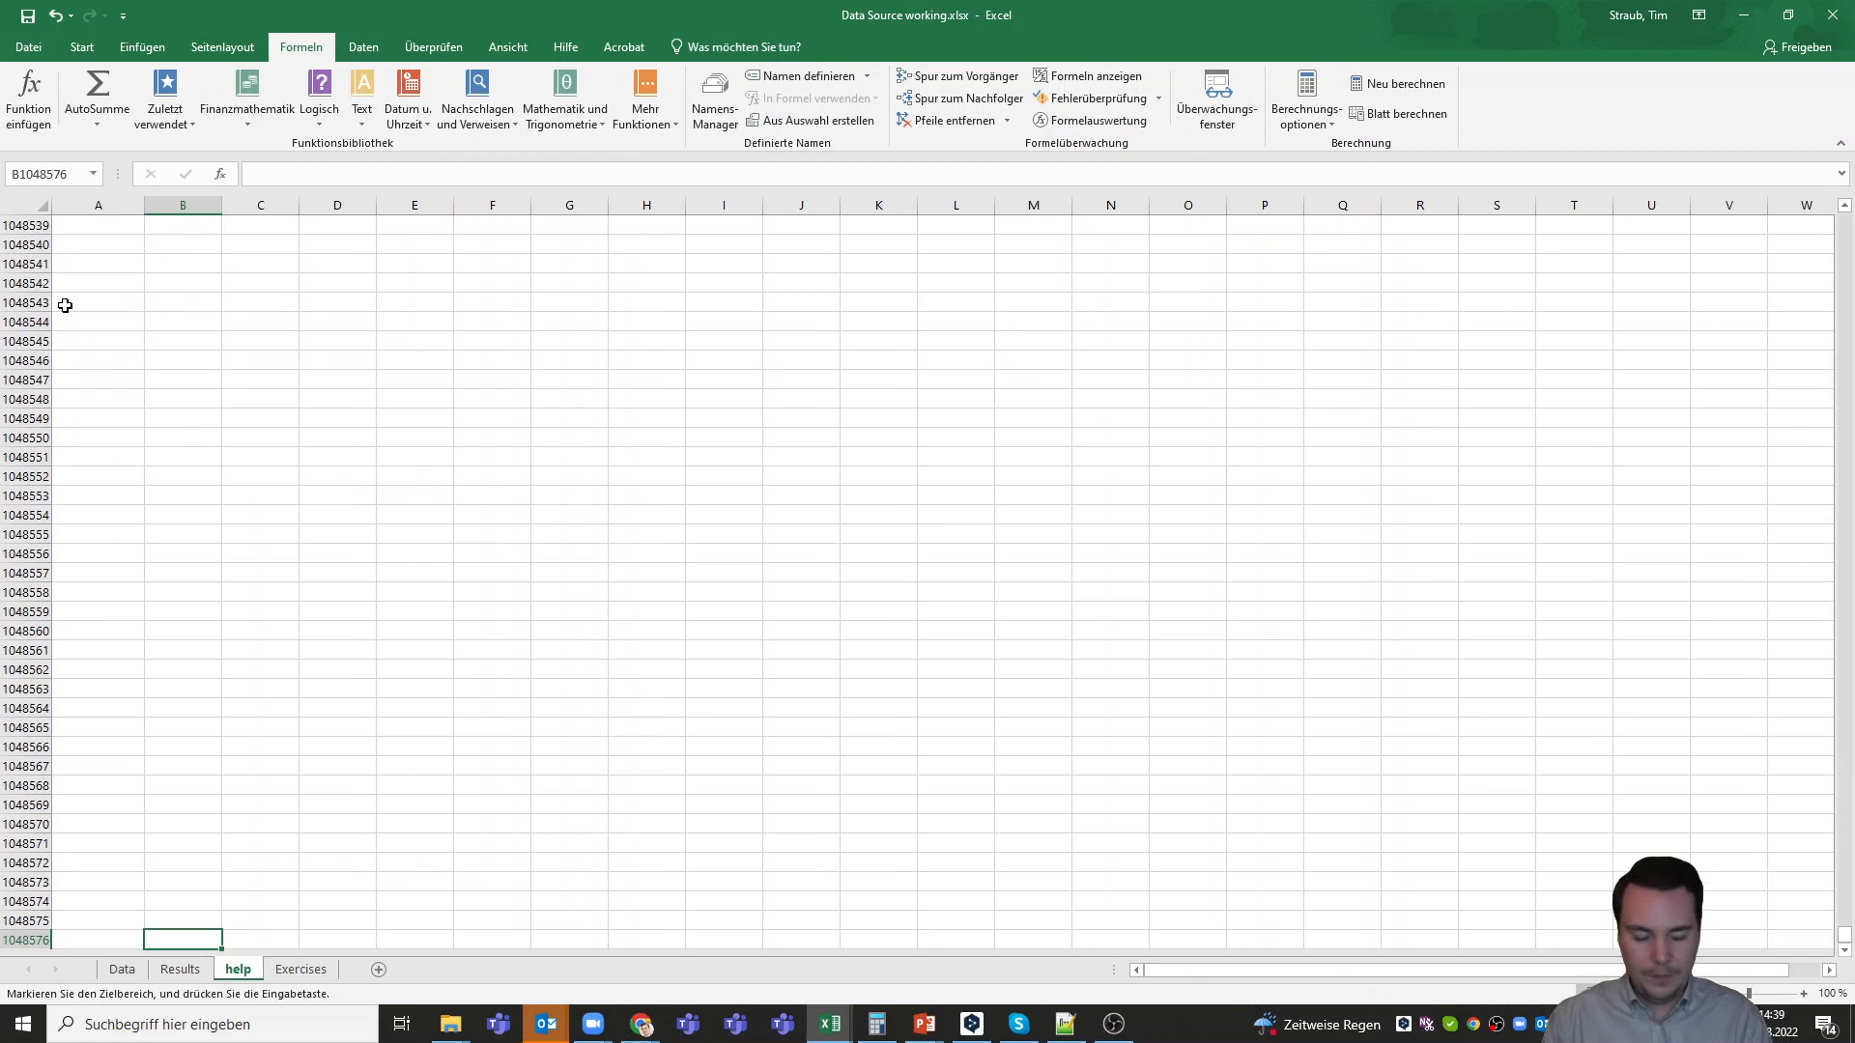
{"action": "key", "text": "Left"}
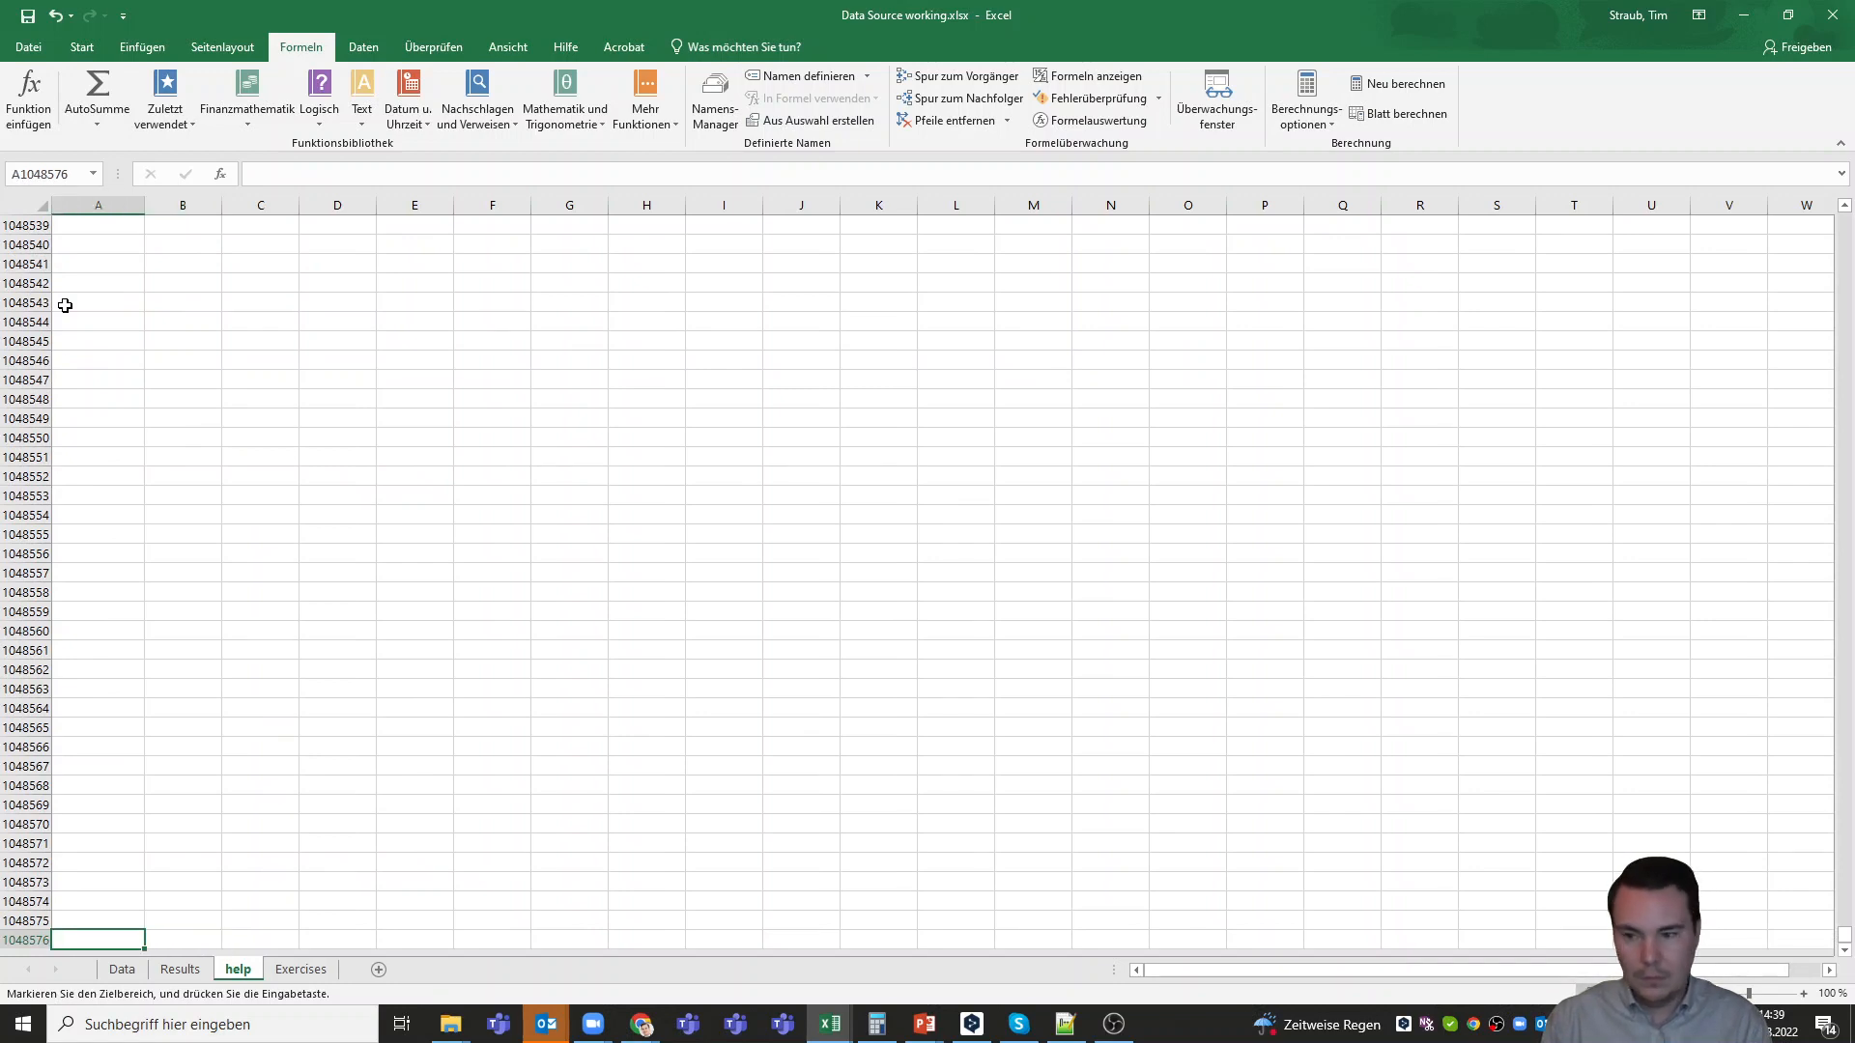
{"action": "key", "text": "Up"}
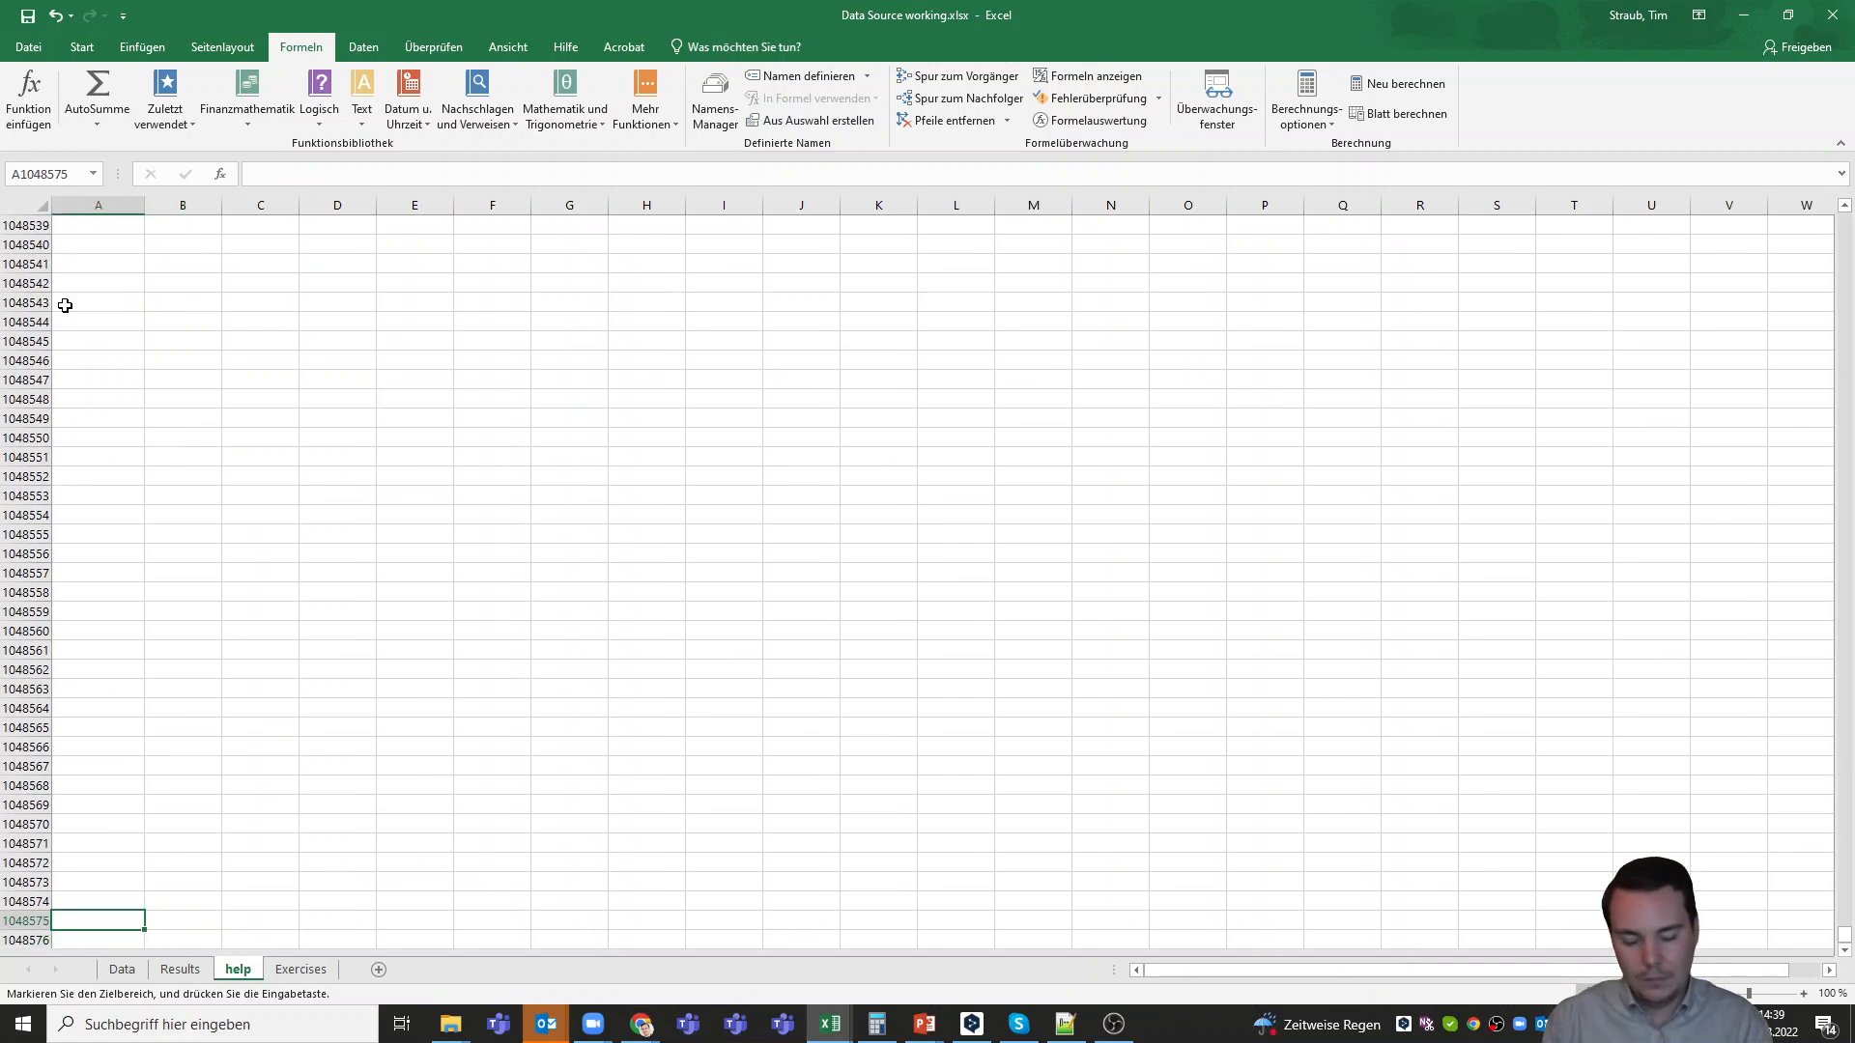
{"action": "key", "text": "Up"}
{"action": "key", "text": "ctrl+Up"}
{"action": "key", "text": "Right"}
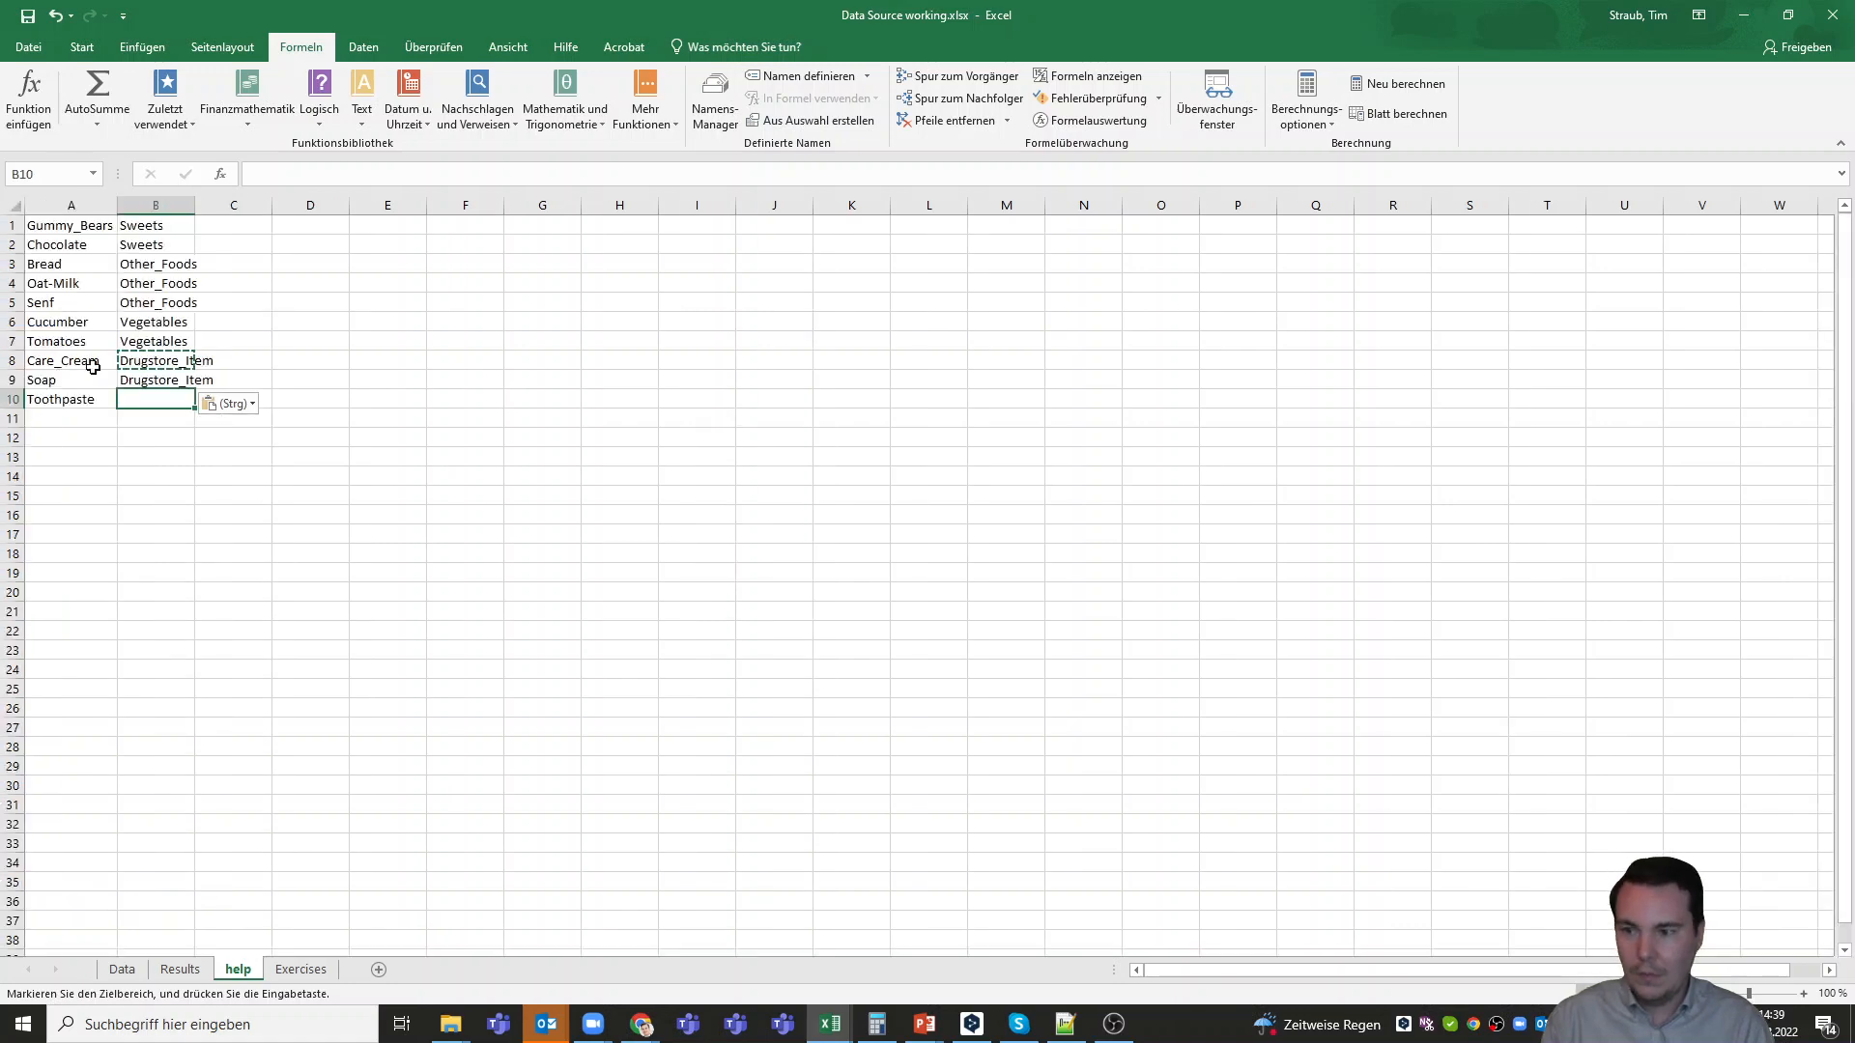
{"action": "key", "text": "ctrl+v"}
Review the product and category columns of the lookup table in A1:B10
{"action": "left_click", "coordinate": [155, 442]}
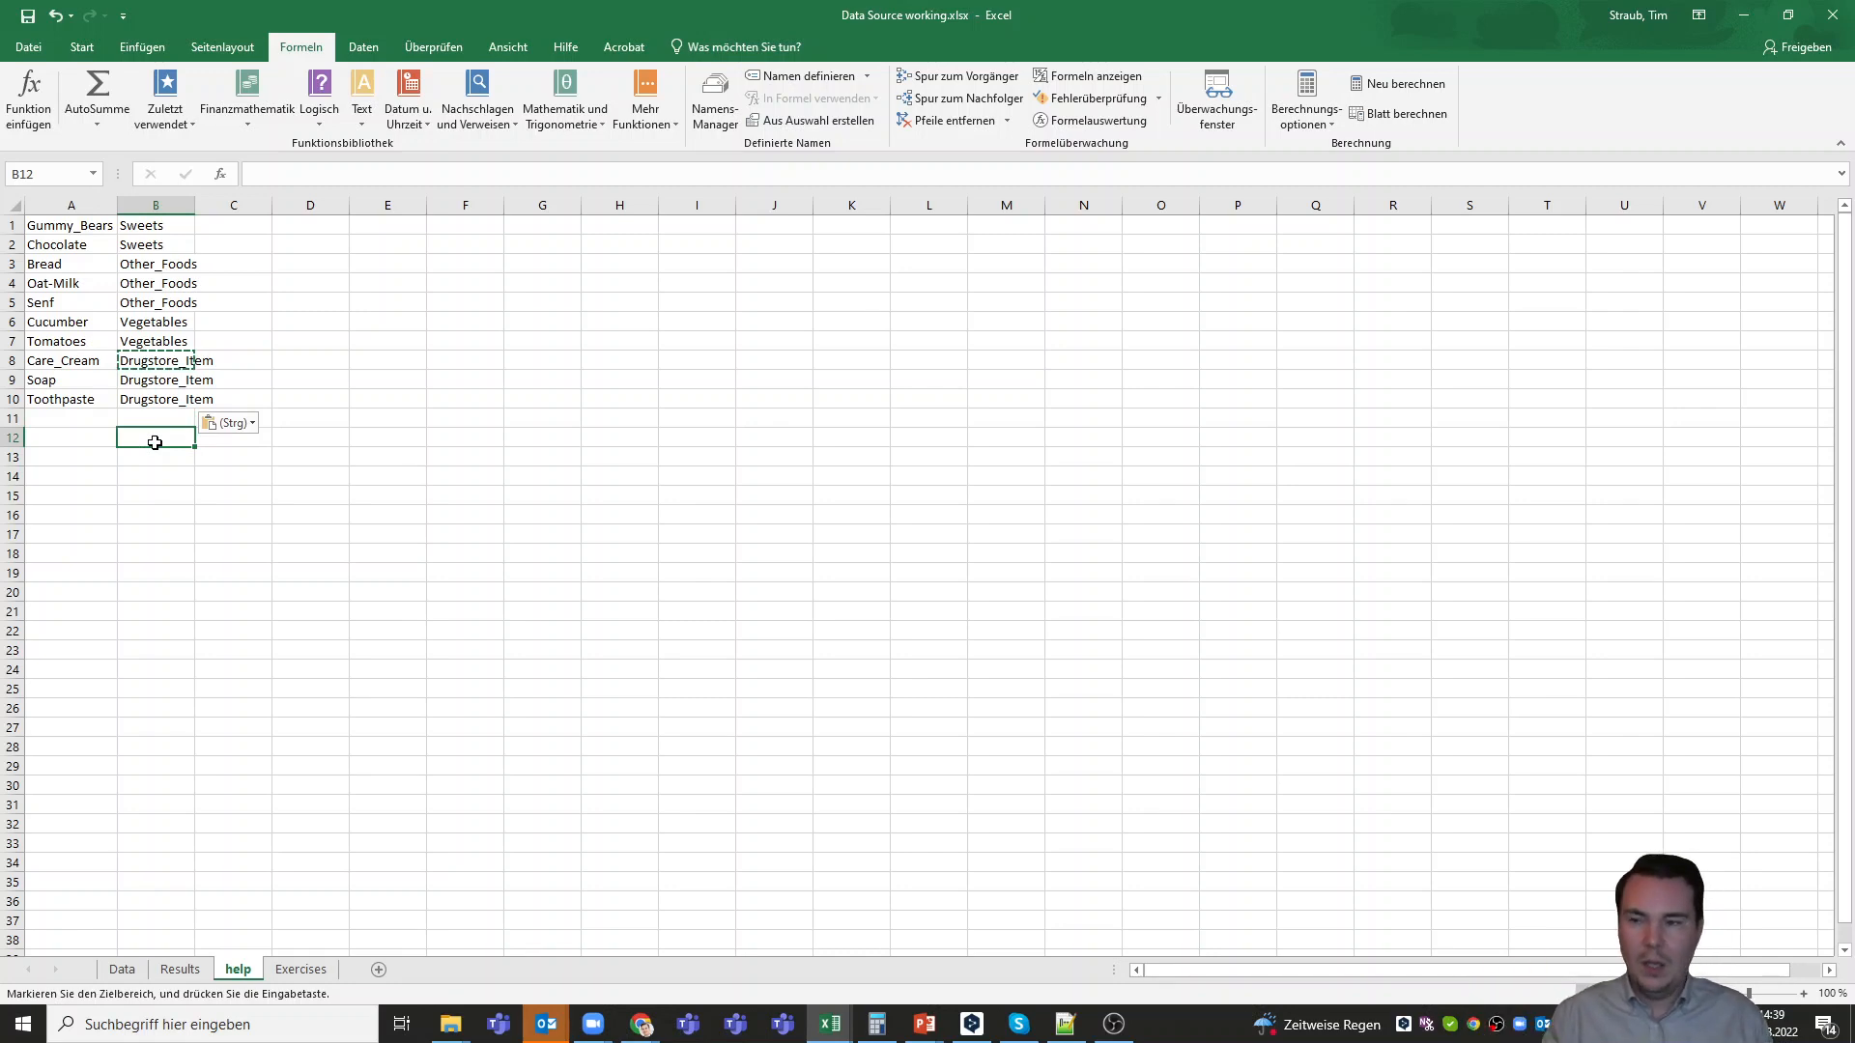
{"action": "left_click", "coordinate": [65, 228]}
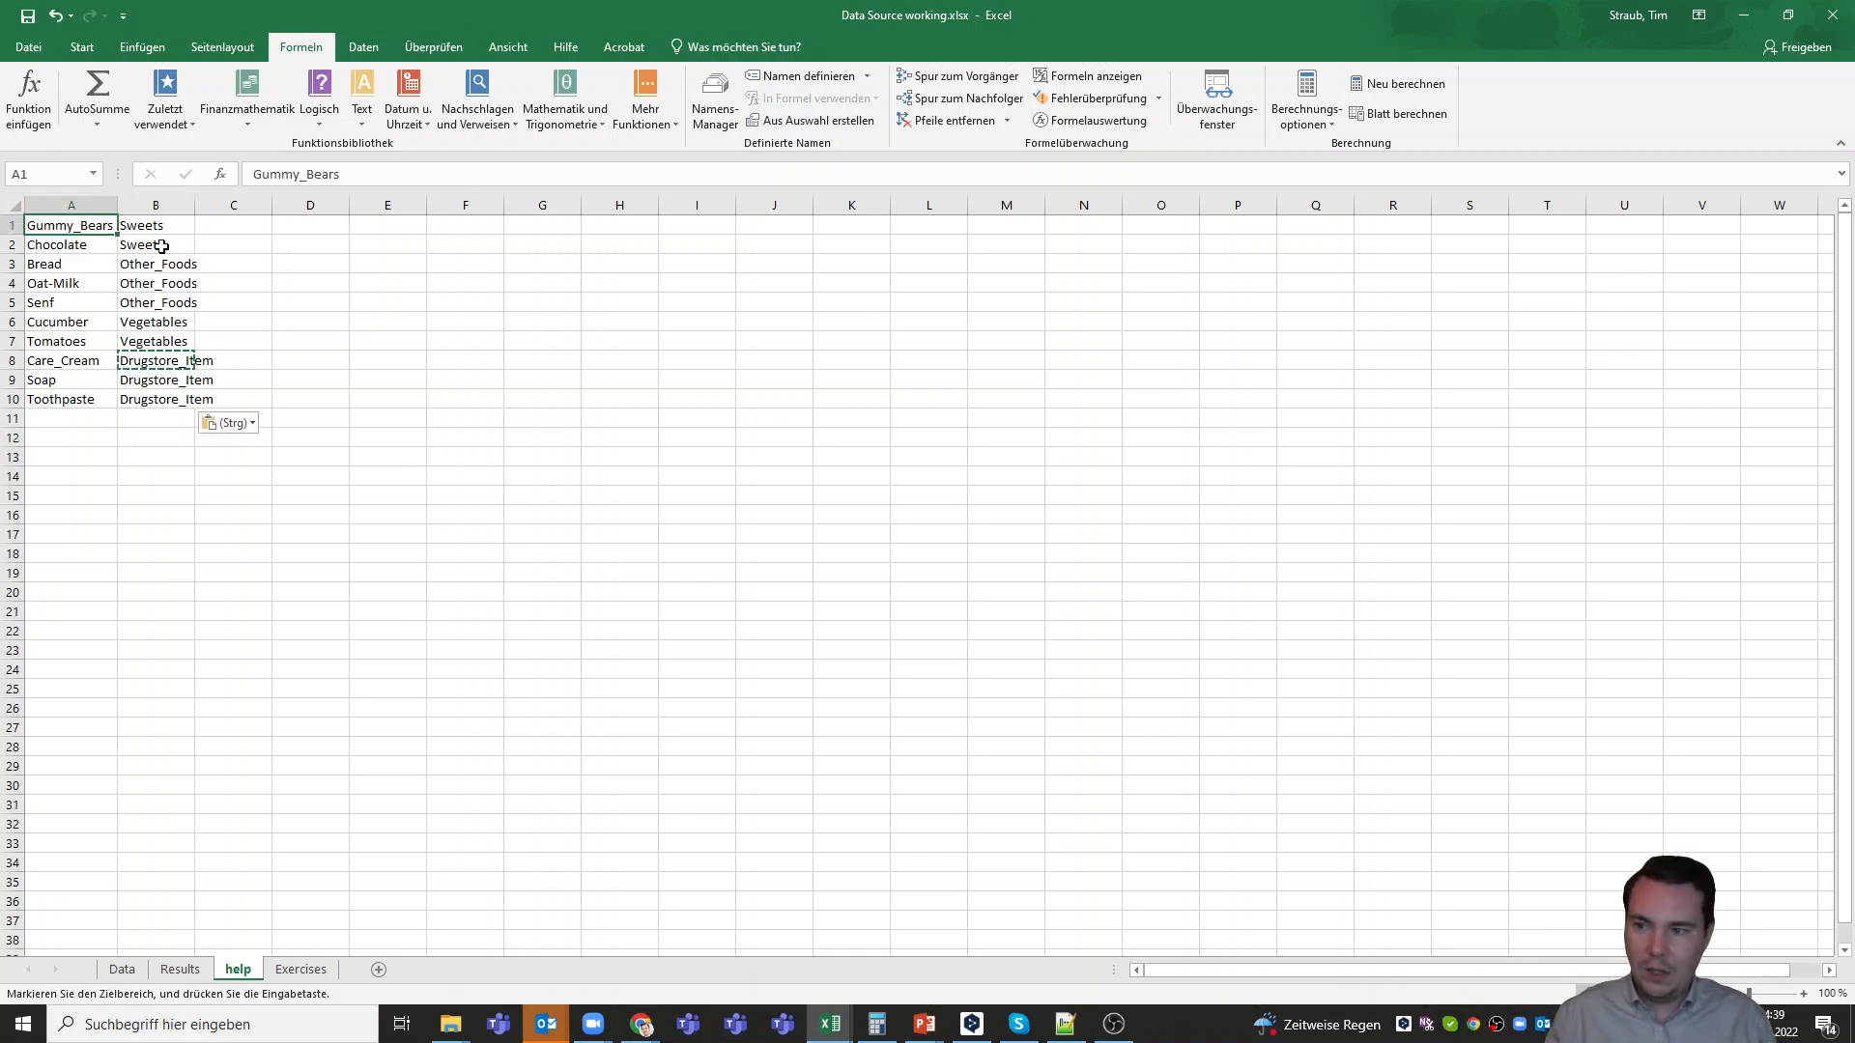
{"action": "left_click_drag", "start_coordinate": [162, 246], "coordinate": [178, 394]}
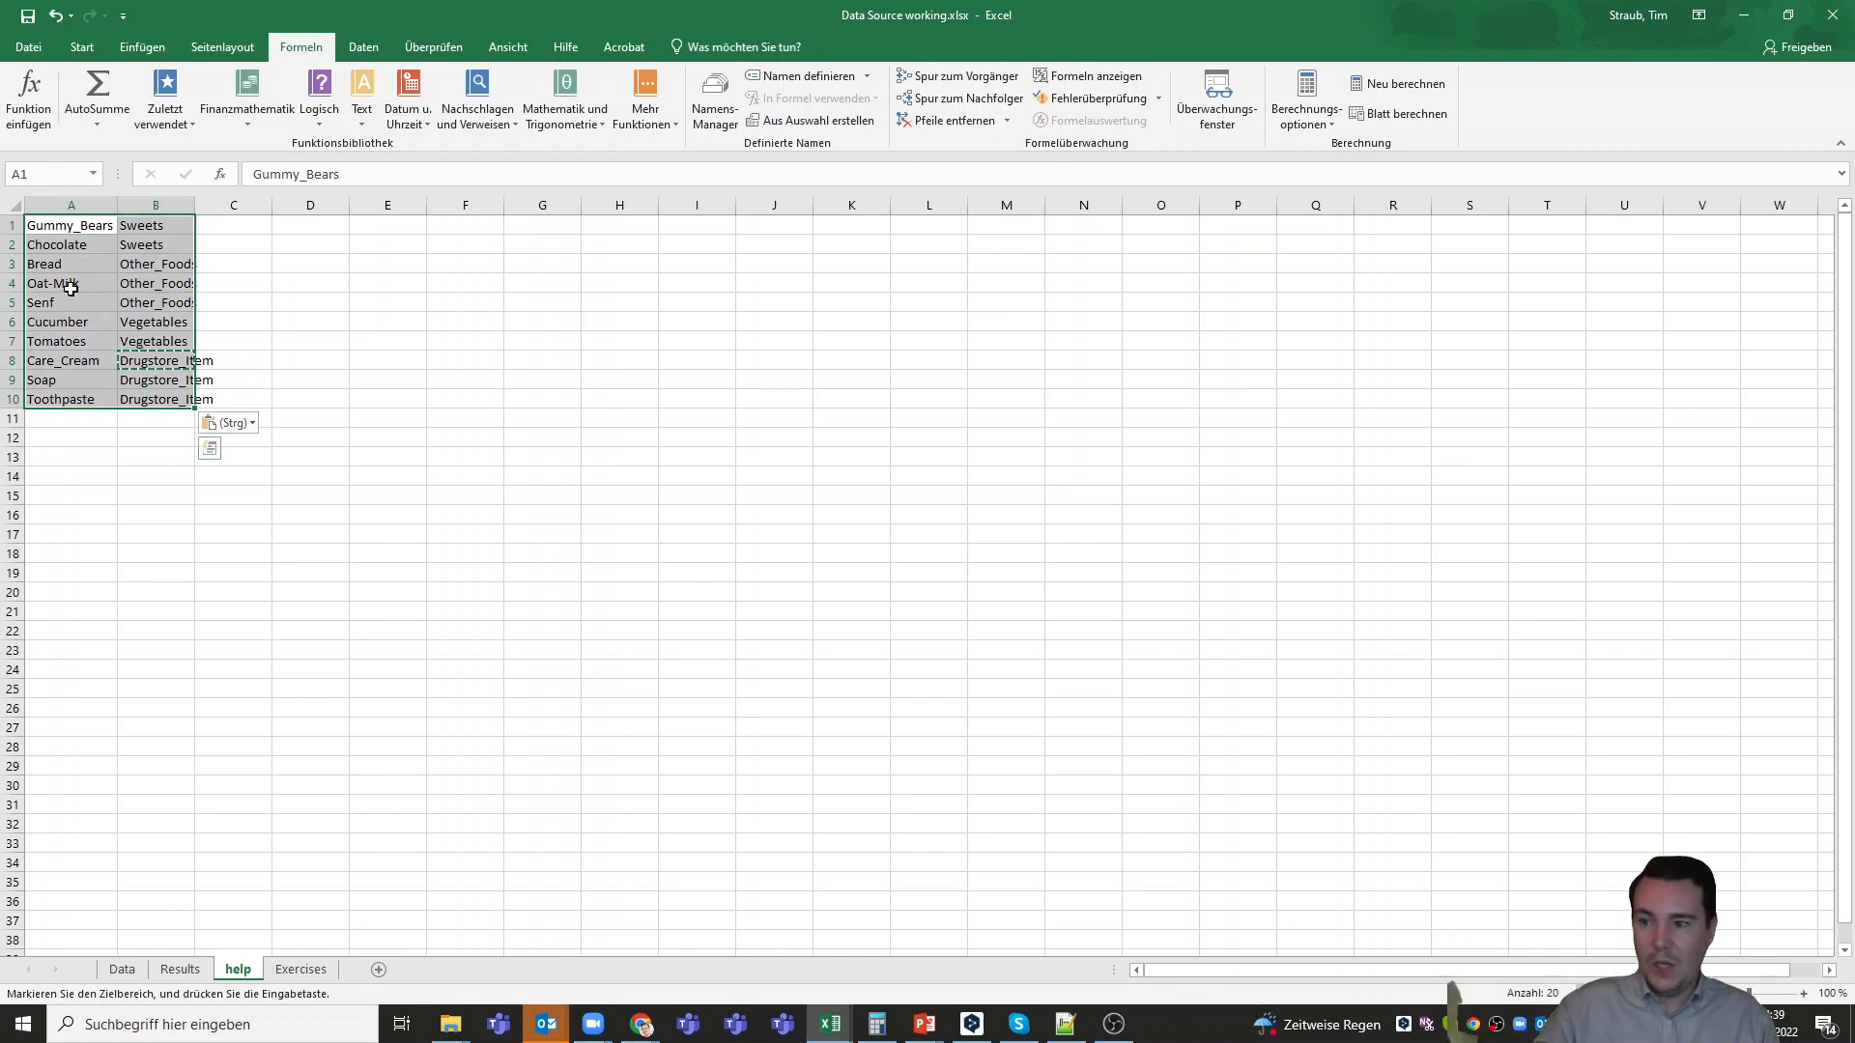
{"action": "left_click", "coordinate": [124, 286]}
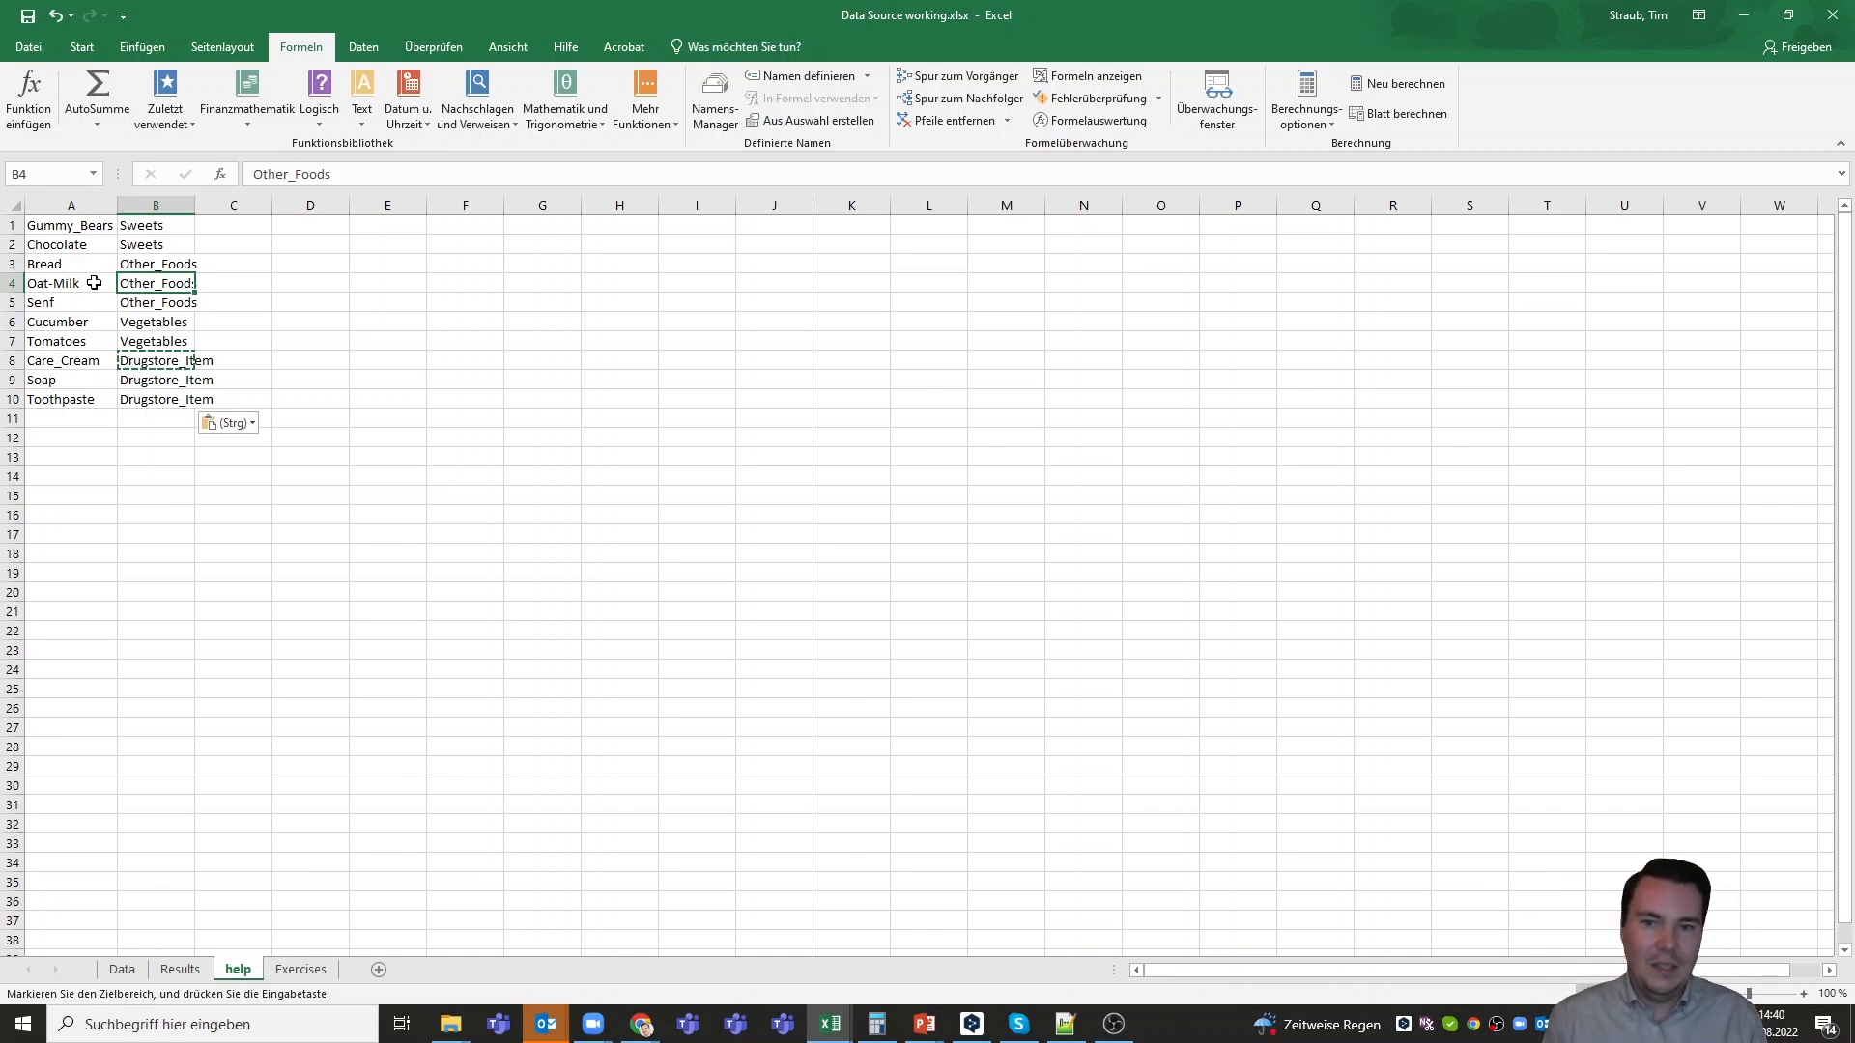
{"action": "left_click_drag", "start_coordinate": [73, 229], "coordinate": [76, 390]}
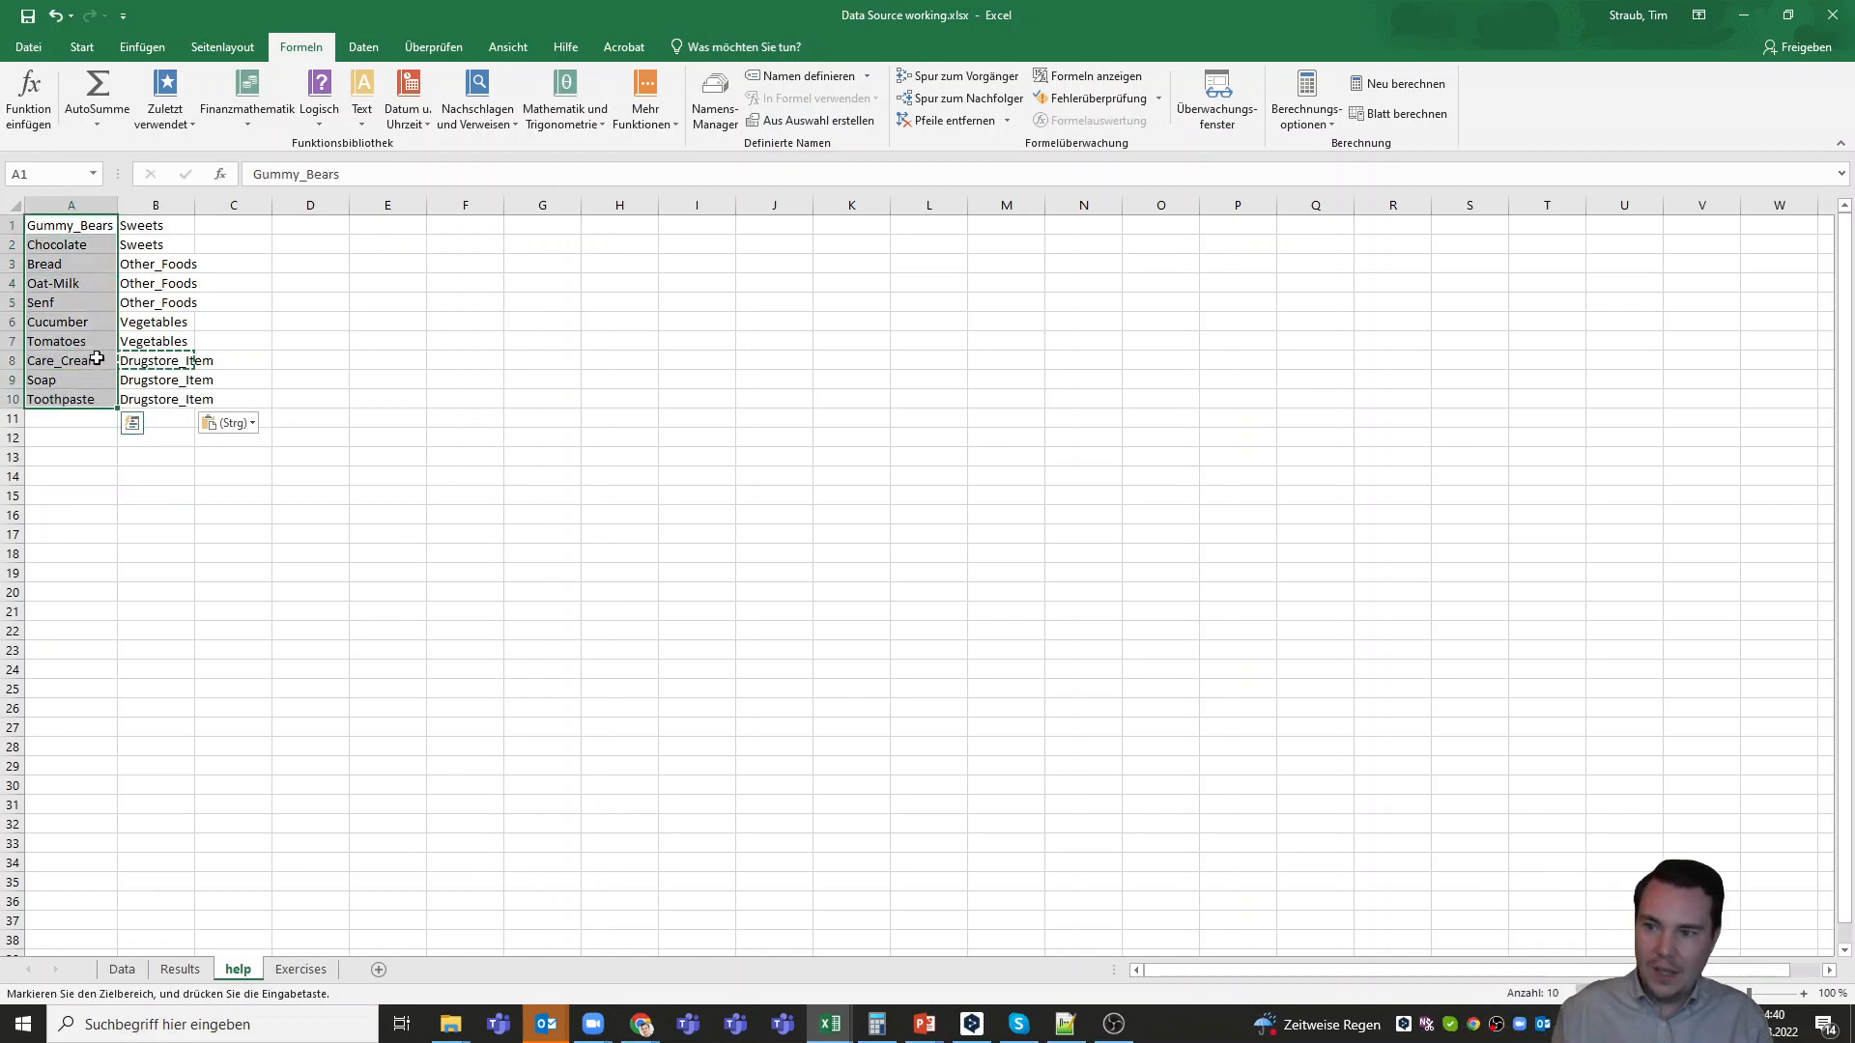
{"action": "left_click", "coordinate": [95, 360]}
{"action": "left_click", "coordinate": [151, 360]}
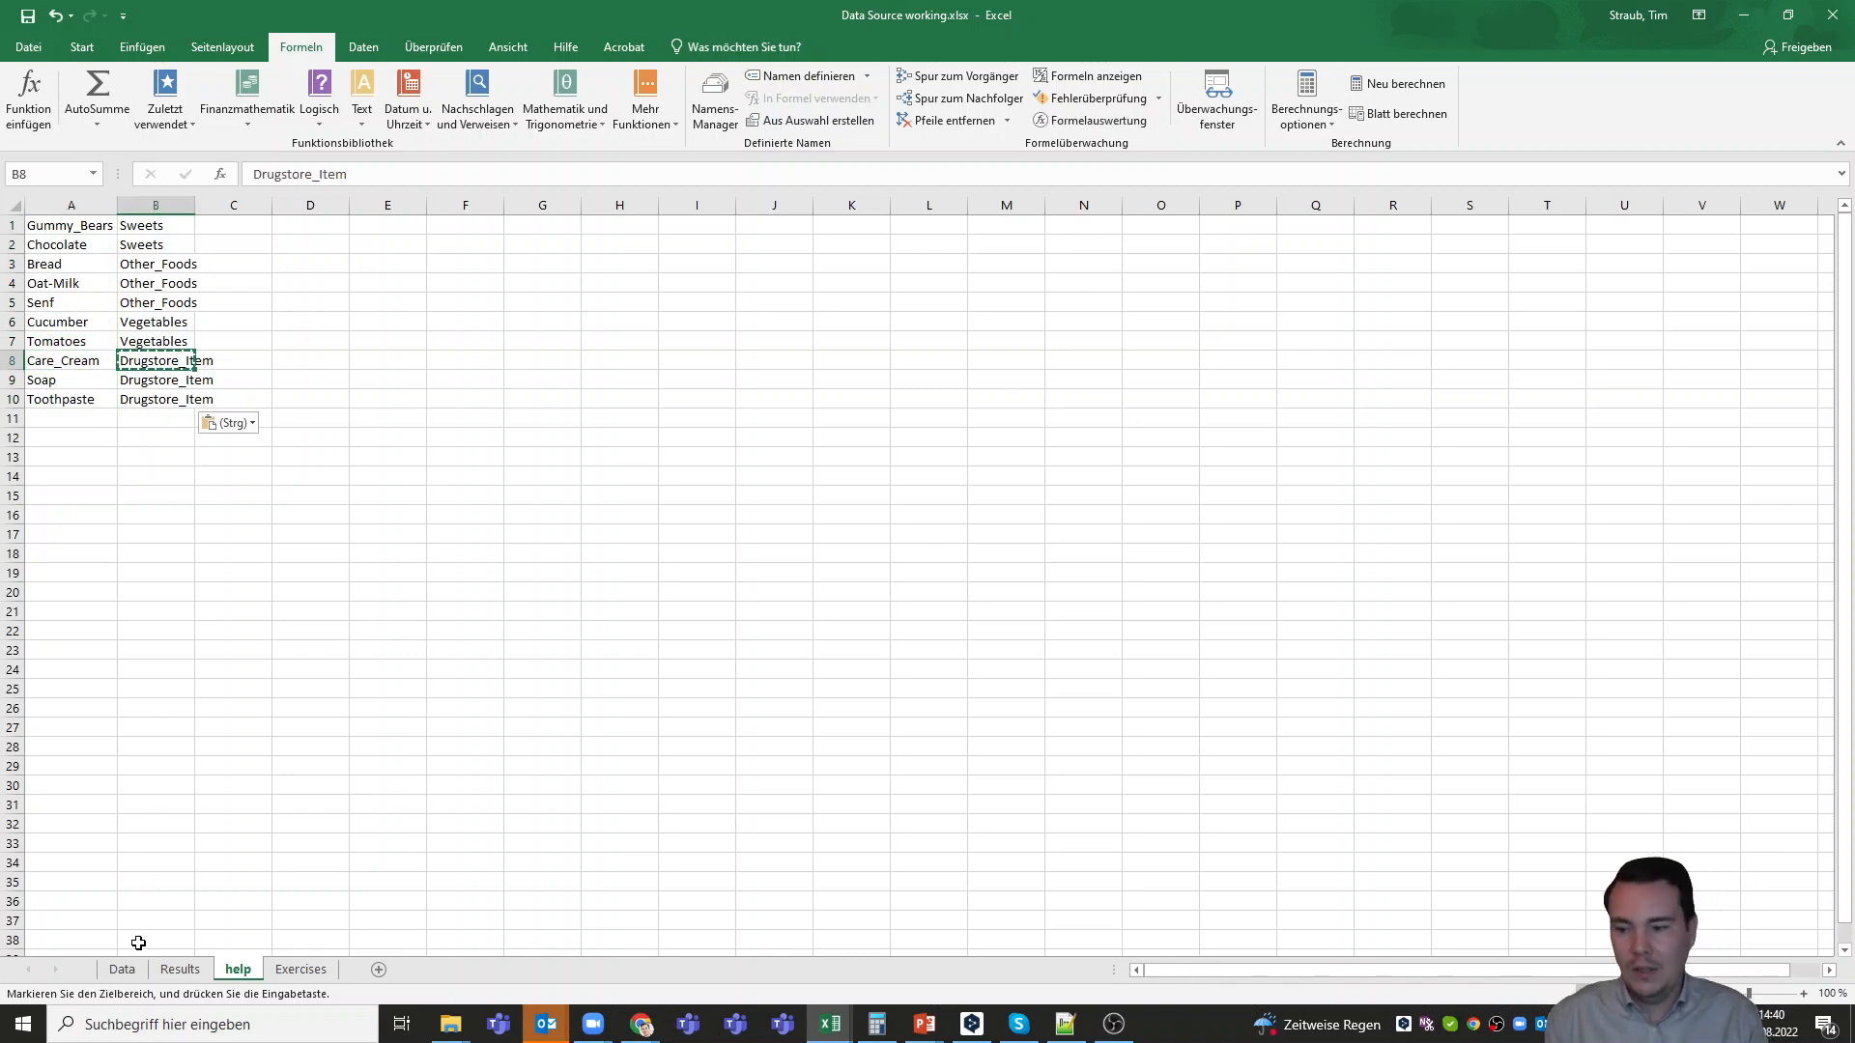
Add a new table column with the header Category_Fast in cell G2 of the Data sheet
{"action": "left_click", "coordinate": [122, 969]}
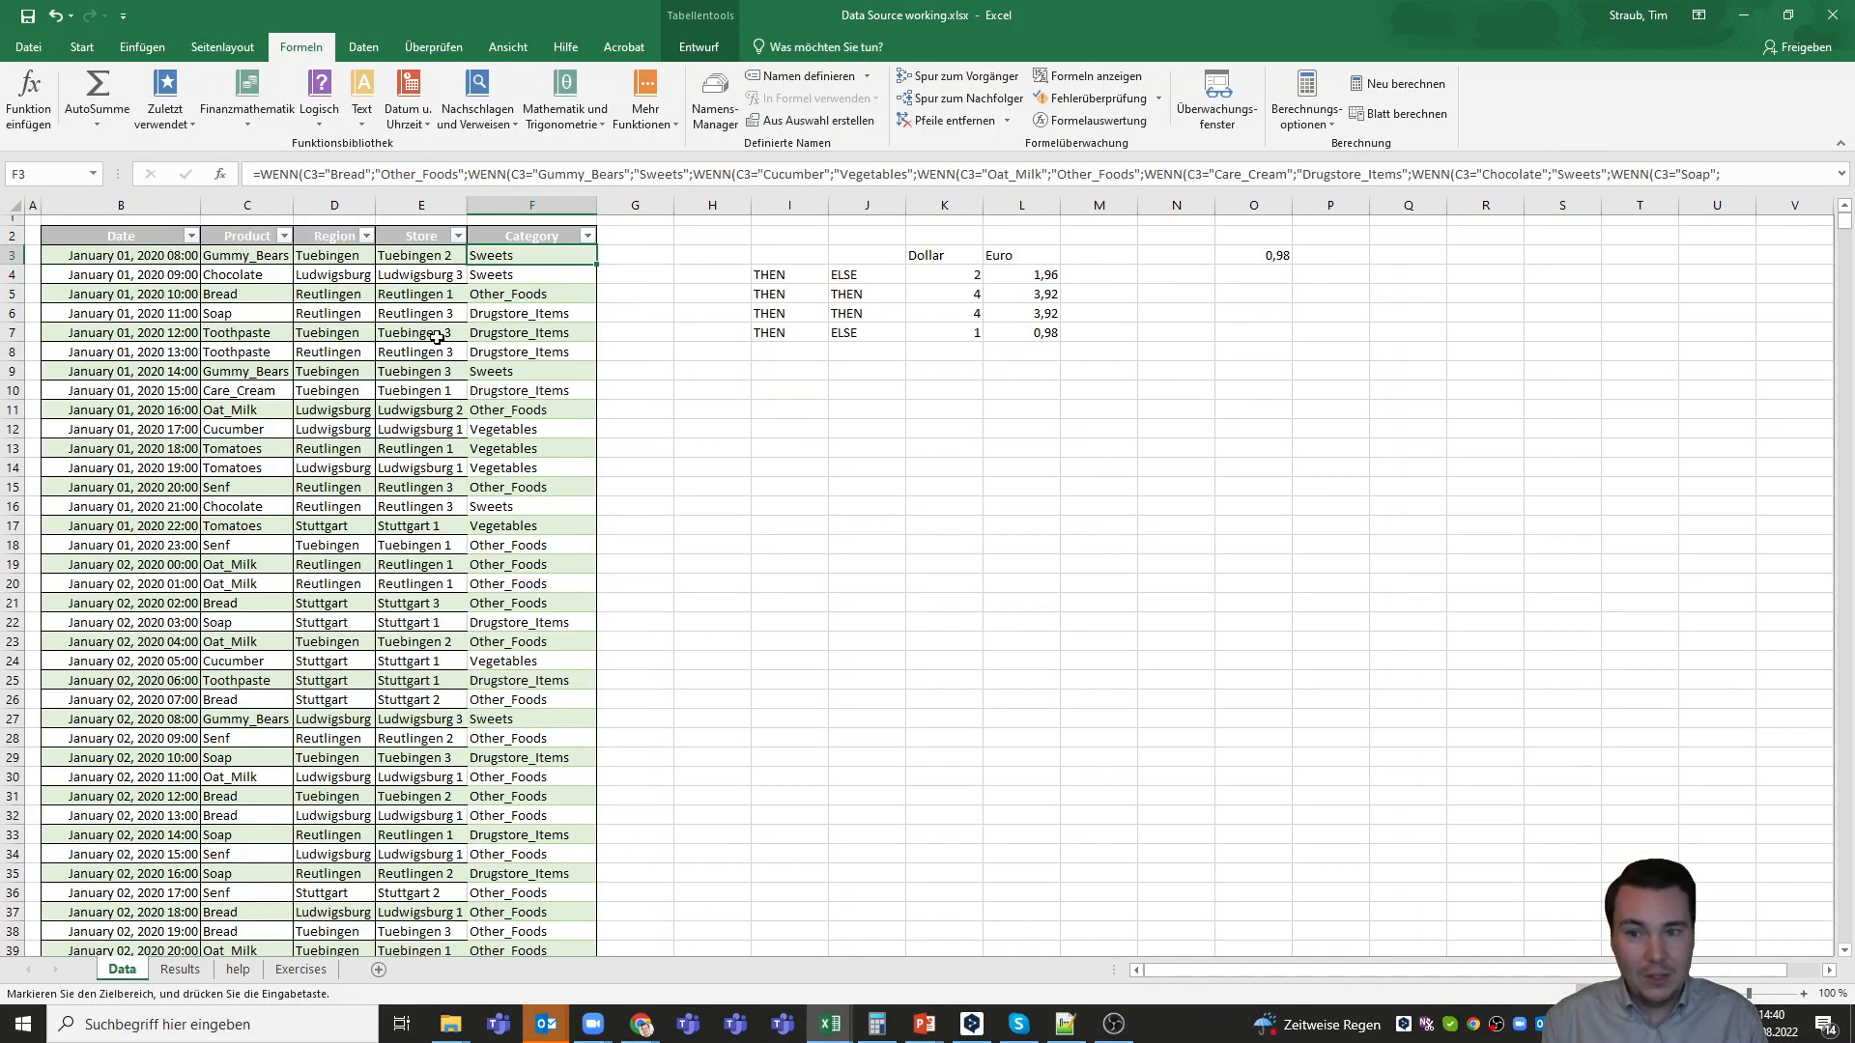
{"action": "left_click", "coordinate": [628, 239]}
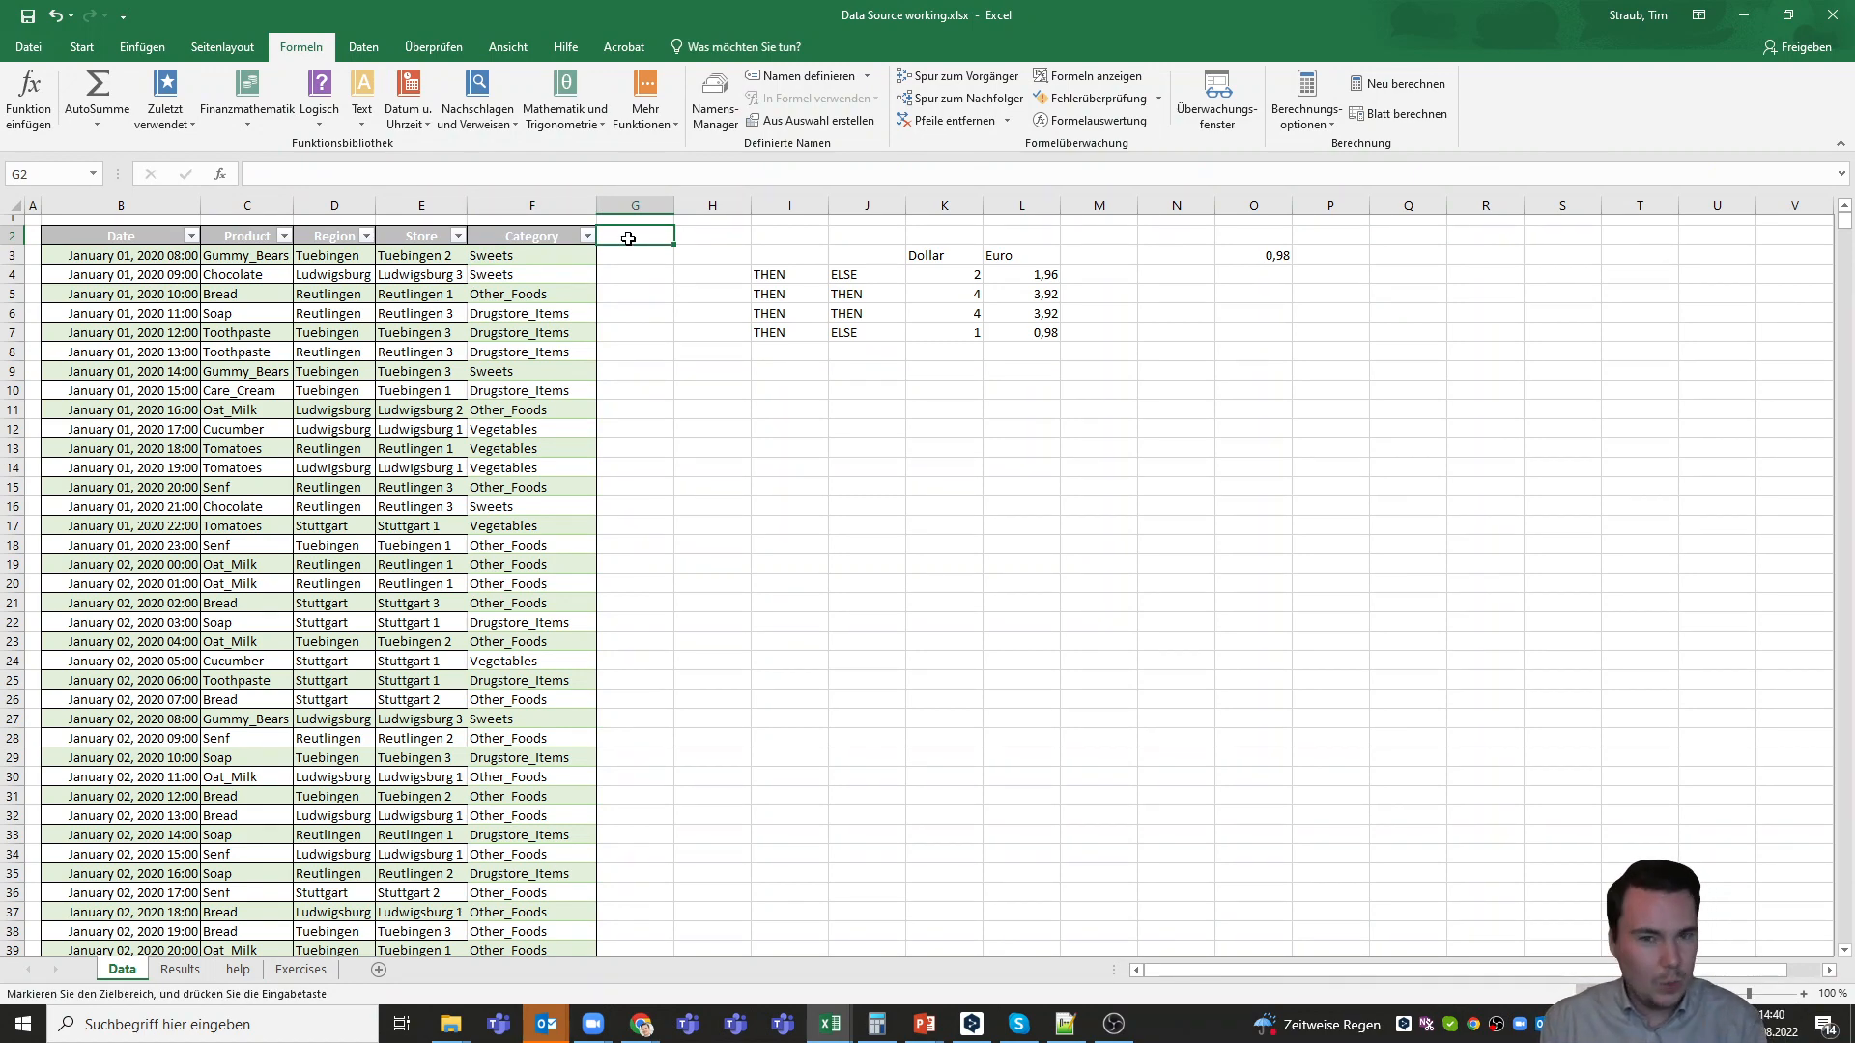
{"action": "type", "text": "Category"}
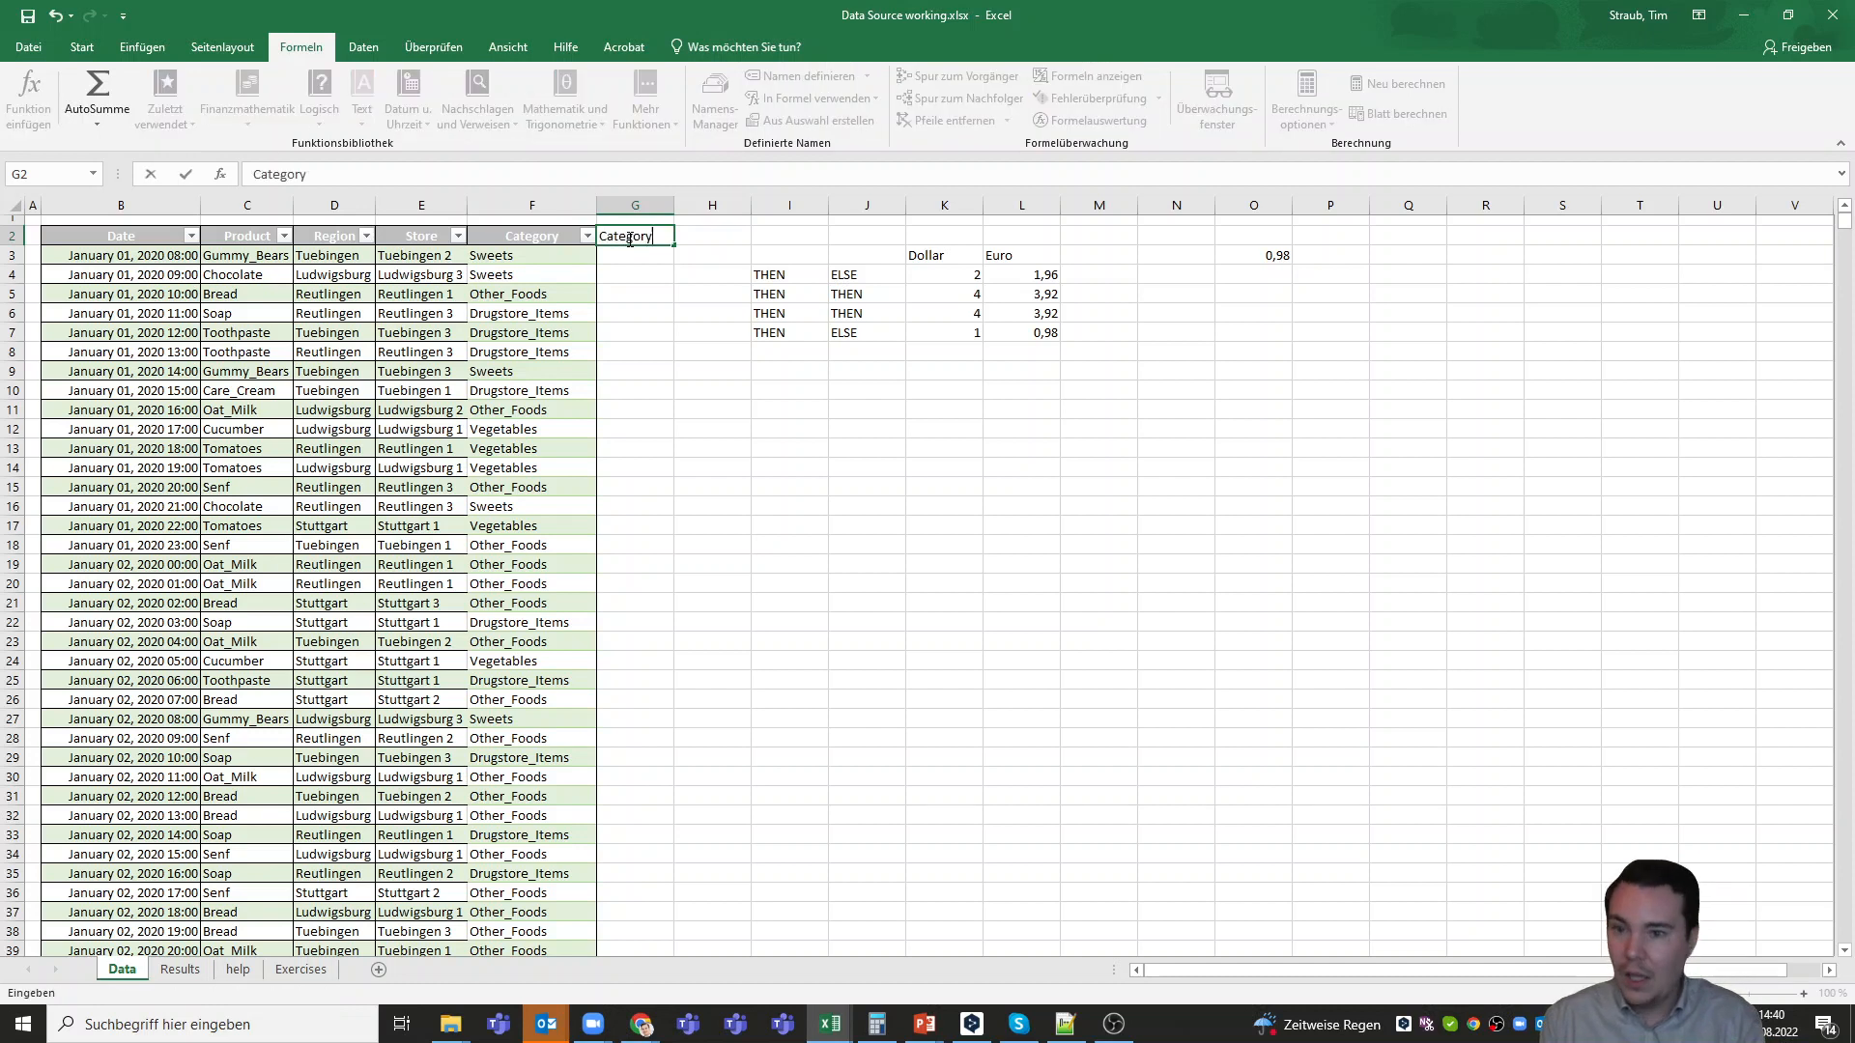
{"action": "type", "text": "_Fast"}
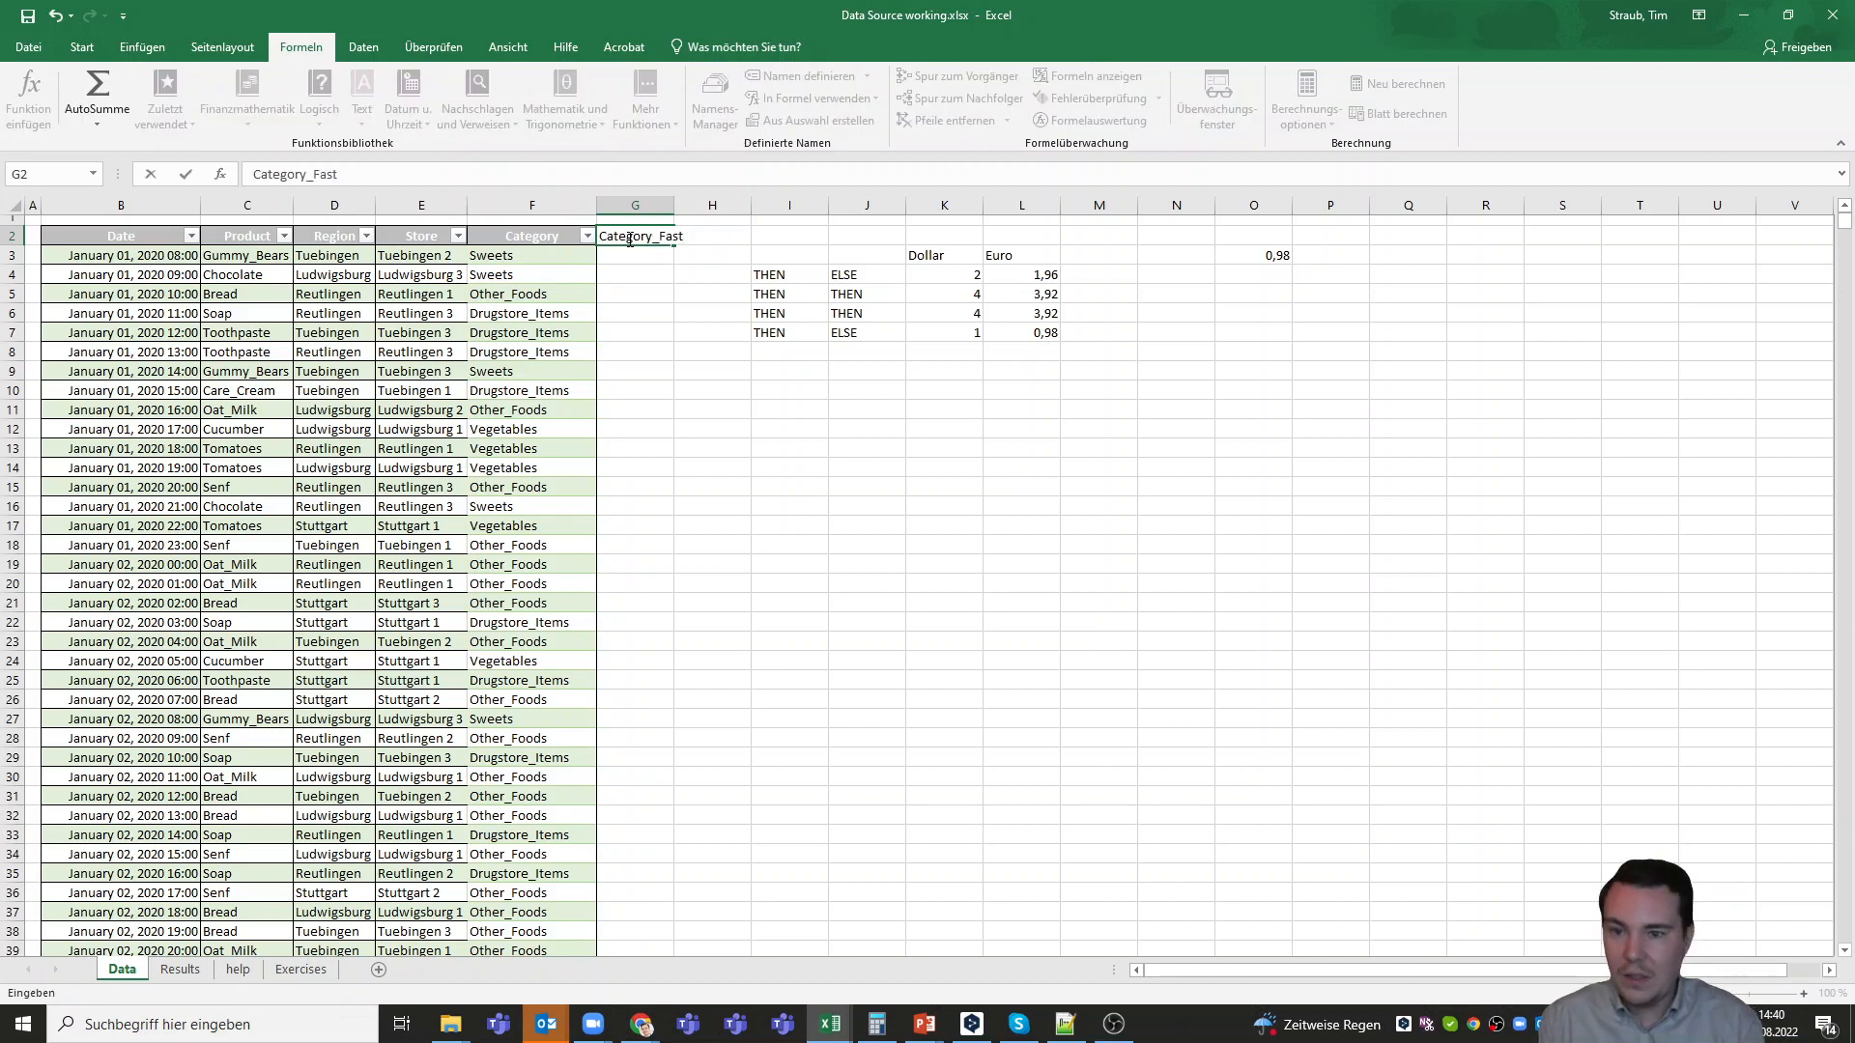
Begin a SVERWEIS formula in G3 with the row's Product cell (C3) as the search criterion
{"action": "left_click", "coordinate": [623, 252]}
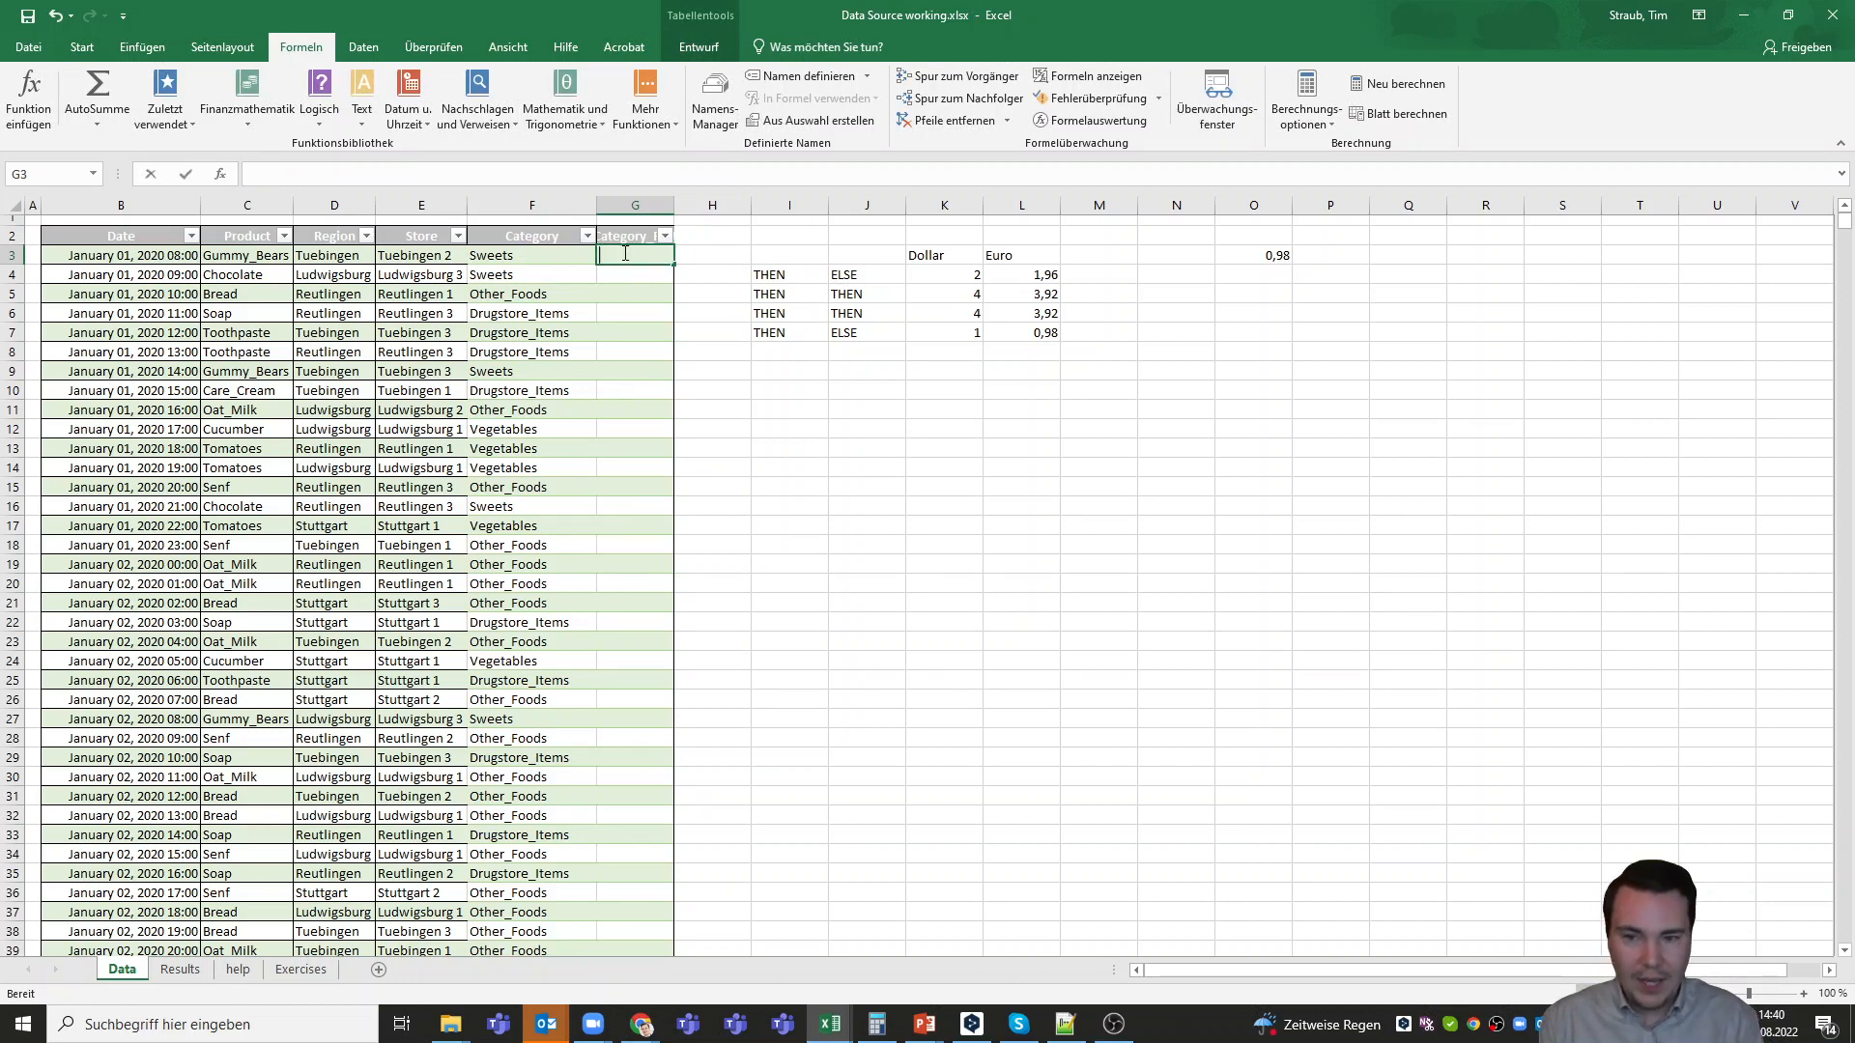
{"action": "type", "text": "=V"}
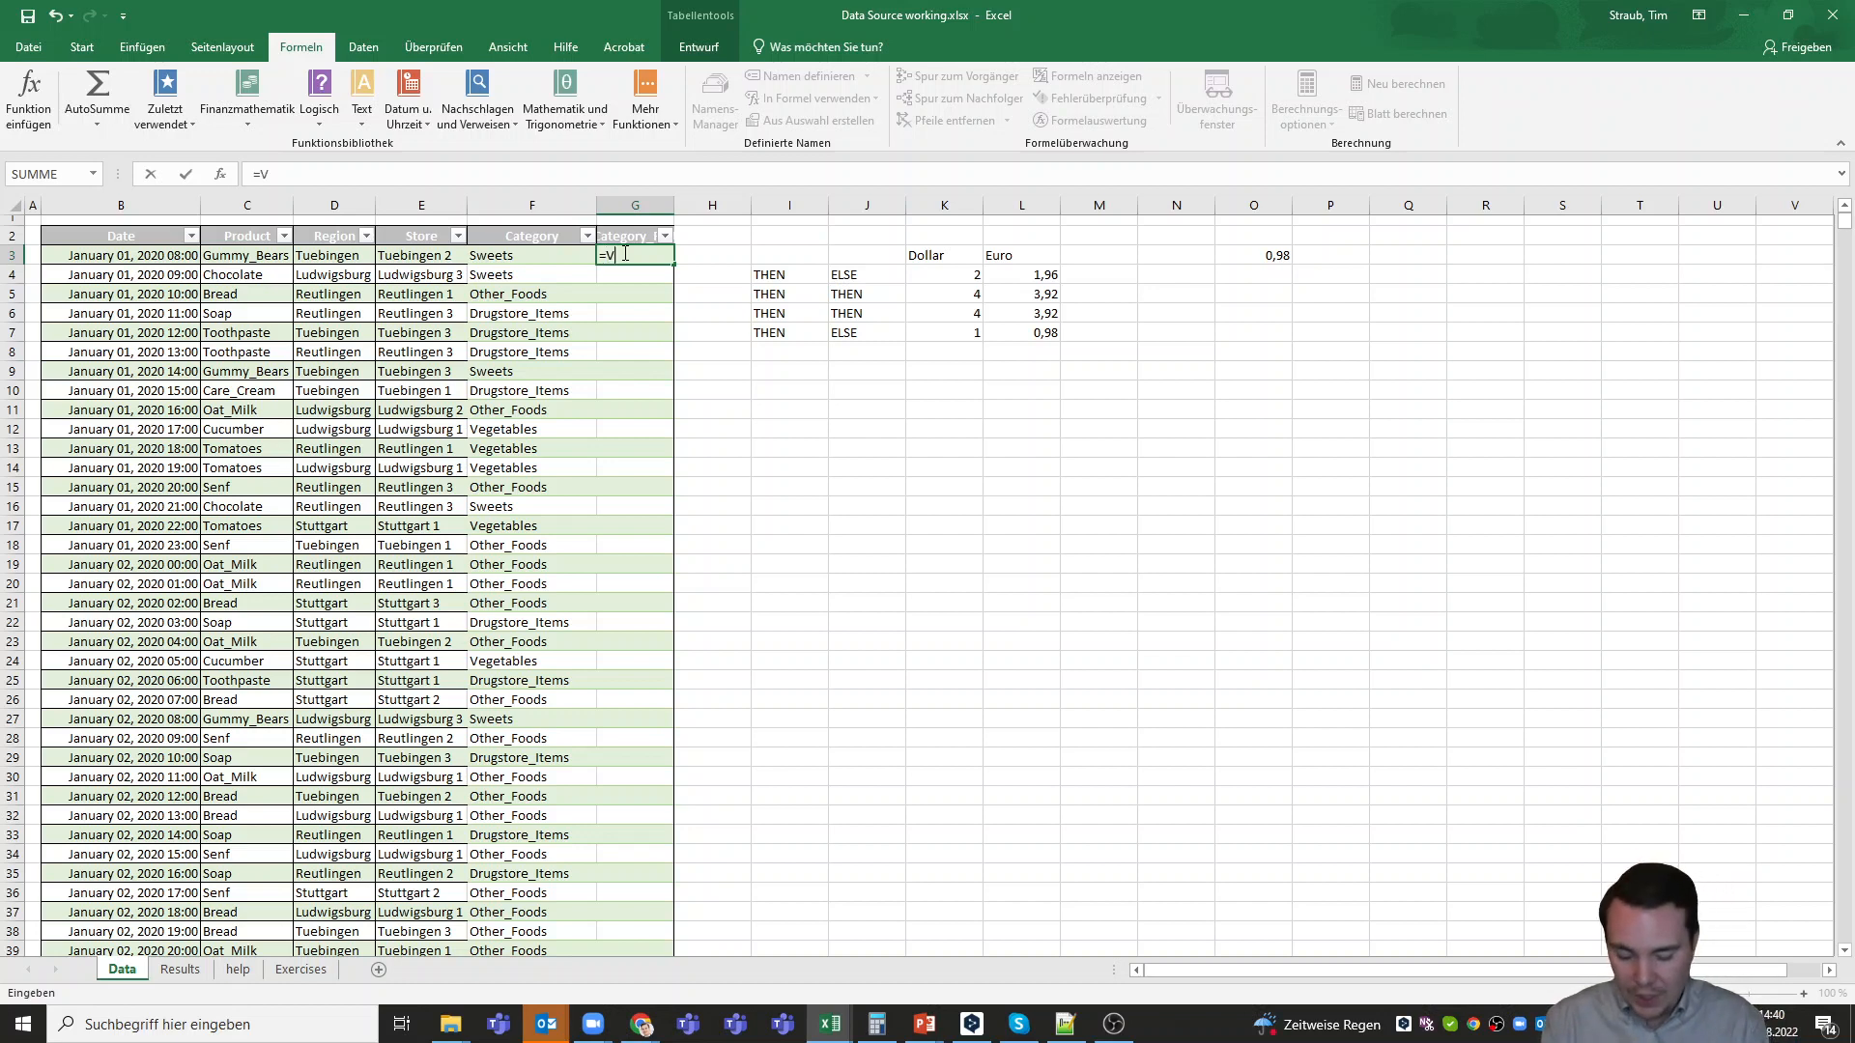
{"action": "type", "text": "LO"}
{"action": "key", "text": "BackSpace"}
{"action": "key", "text": "BackSpace"}
{"action": "key", "text": "BackSpace"}
{"action": "key", "text": "BackSpace"}
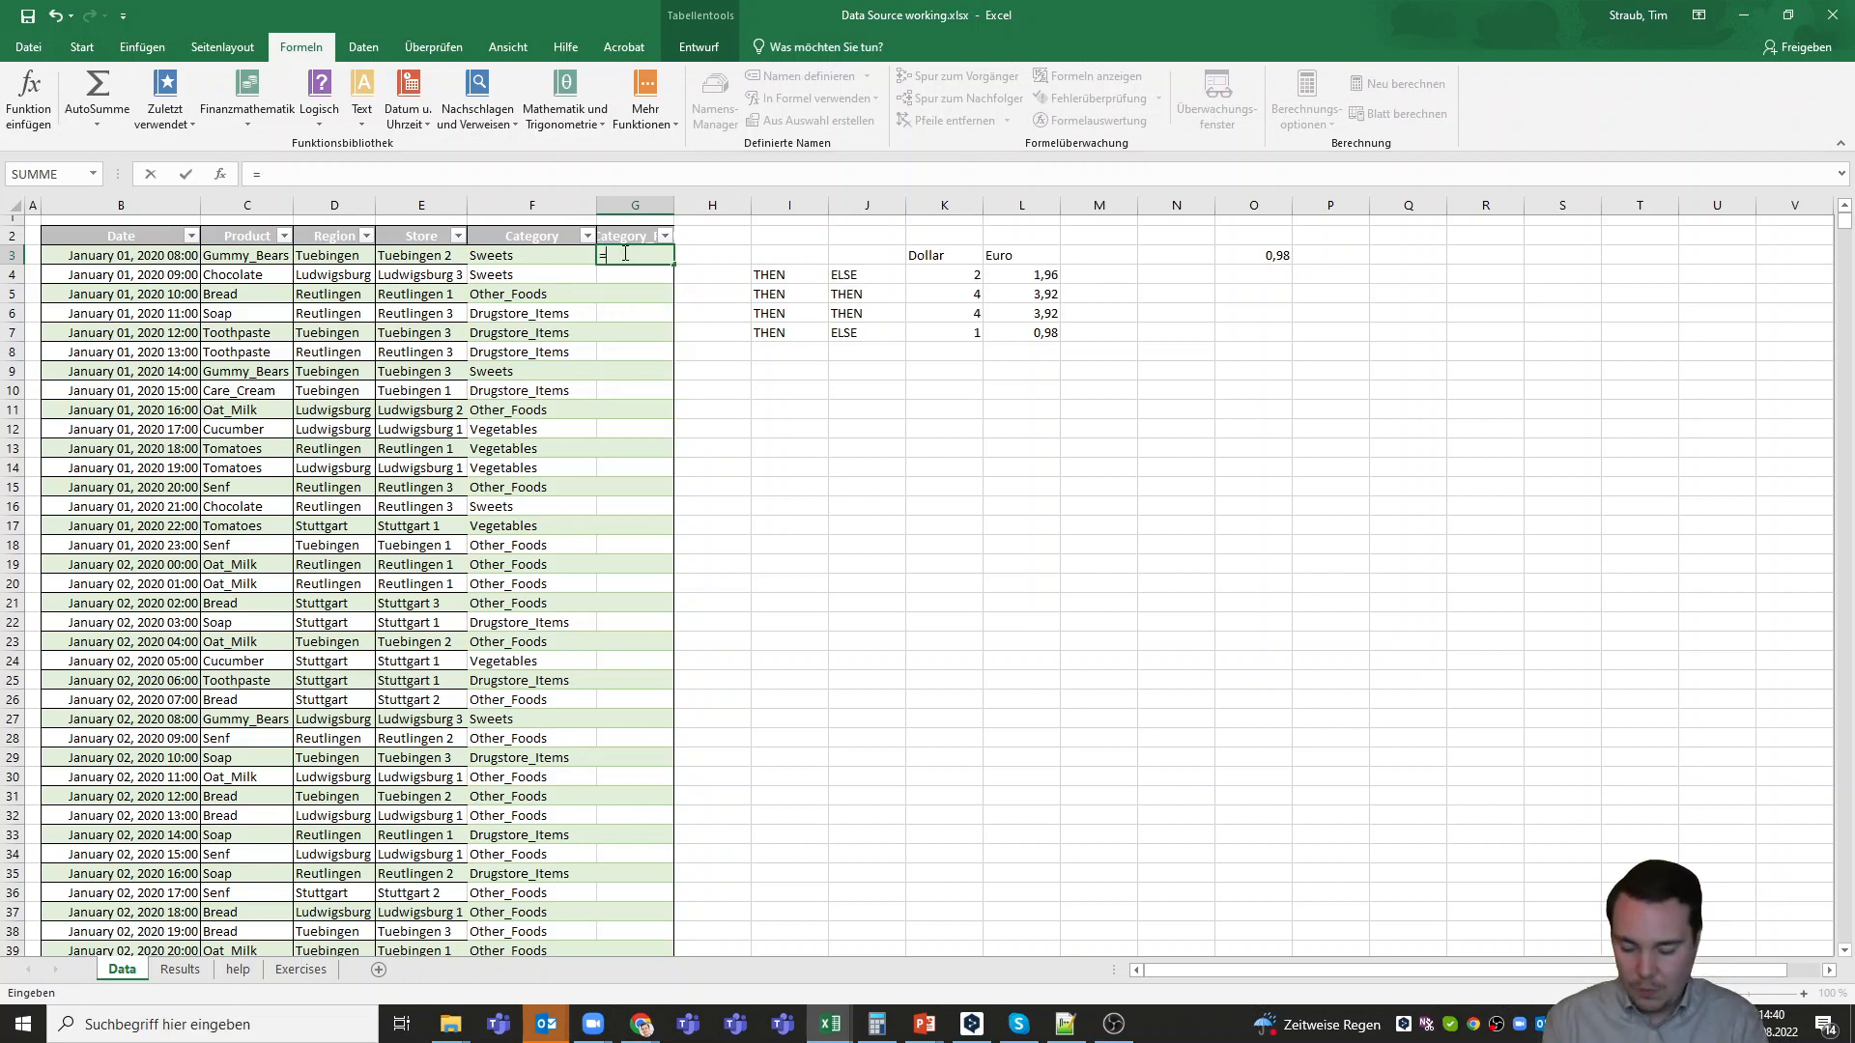
{"action": "type", "text": "SV"}
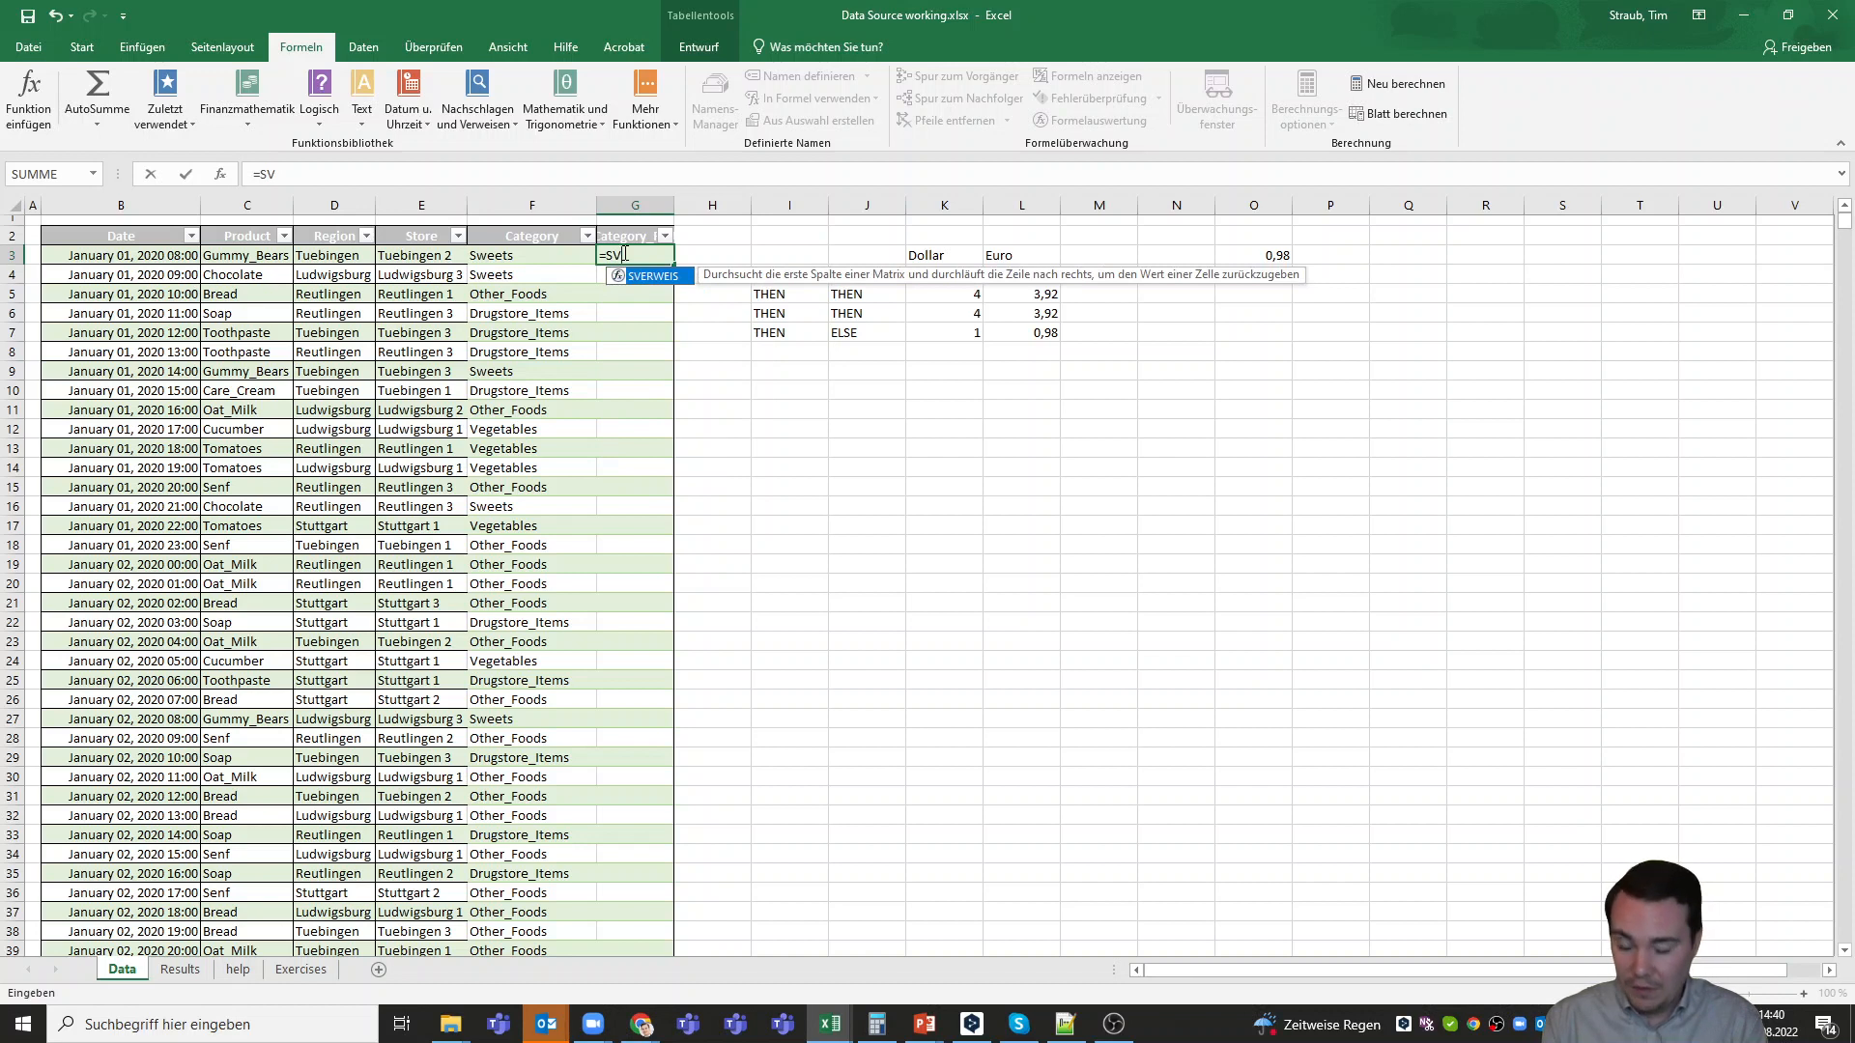
{"action": "type", "text": "ERW"}
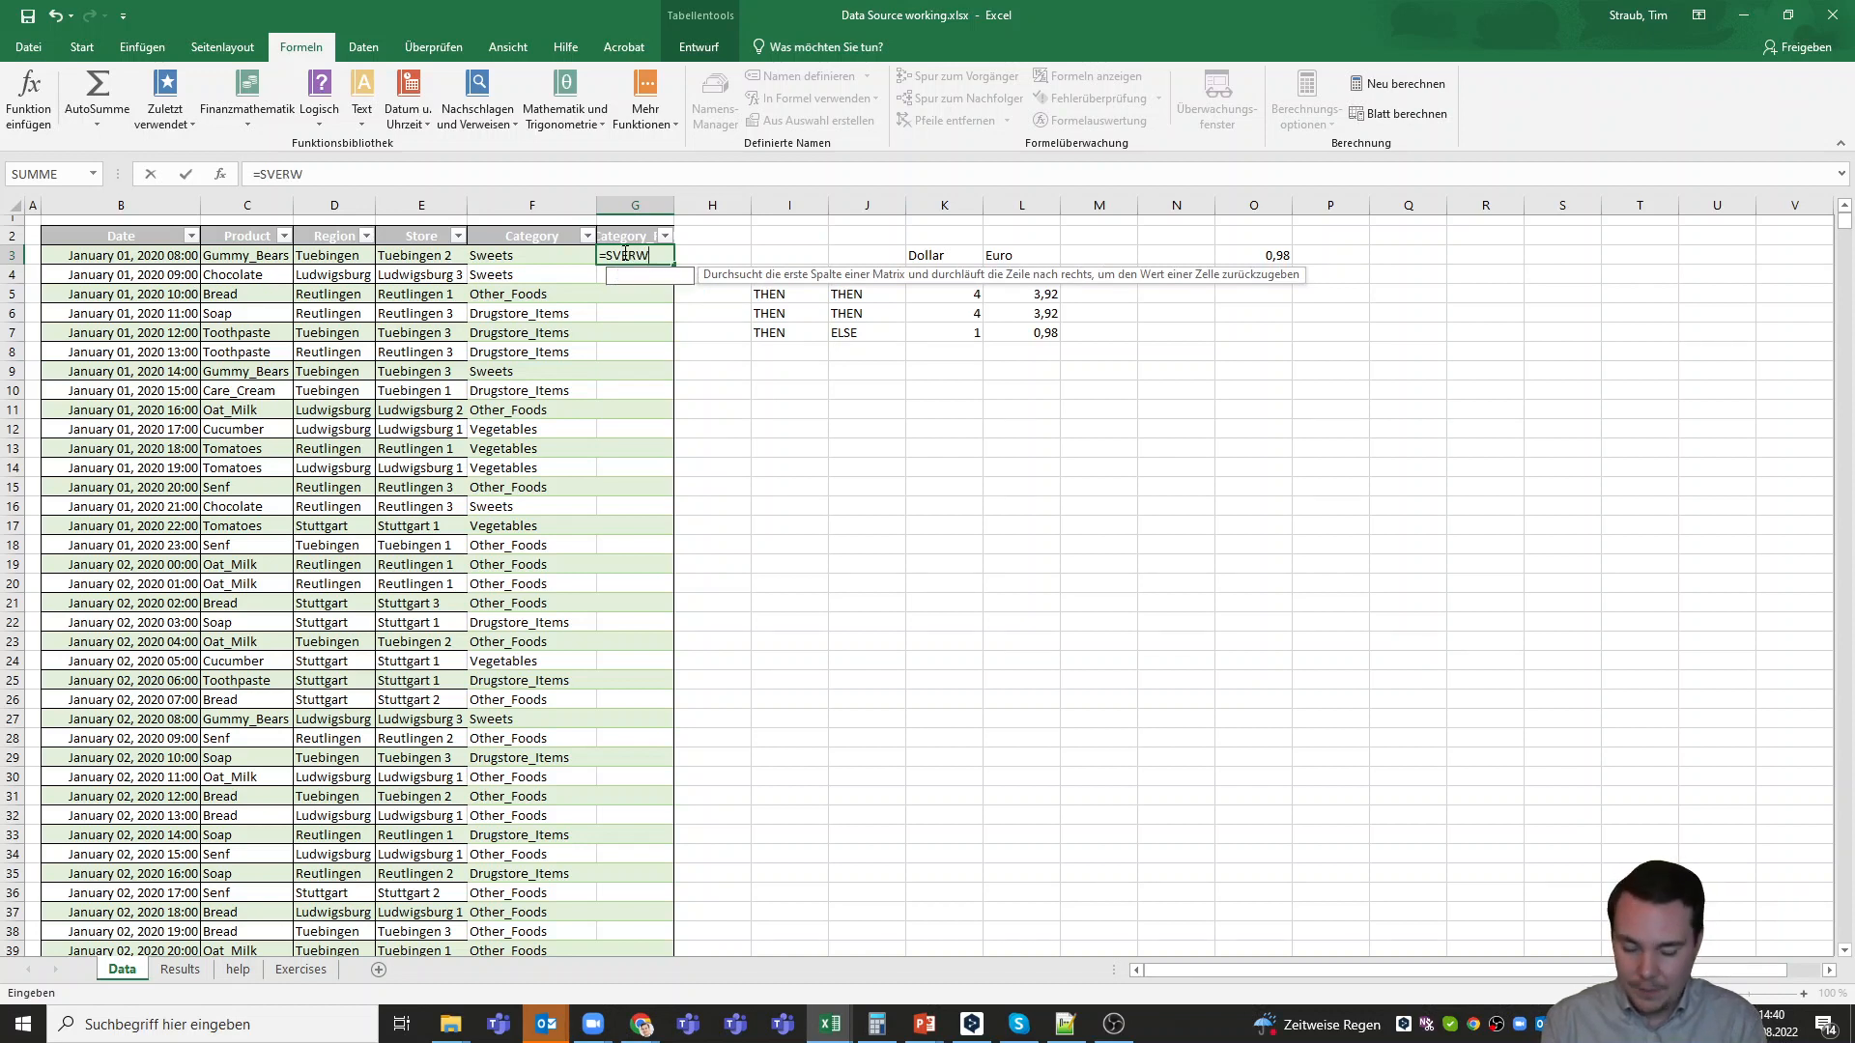
{"action": "type", "text": "EIS("}
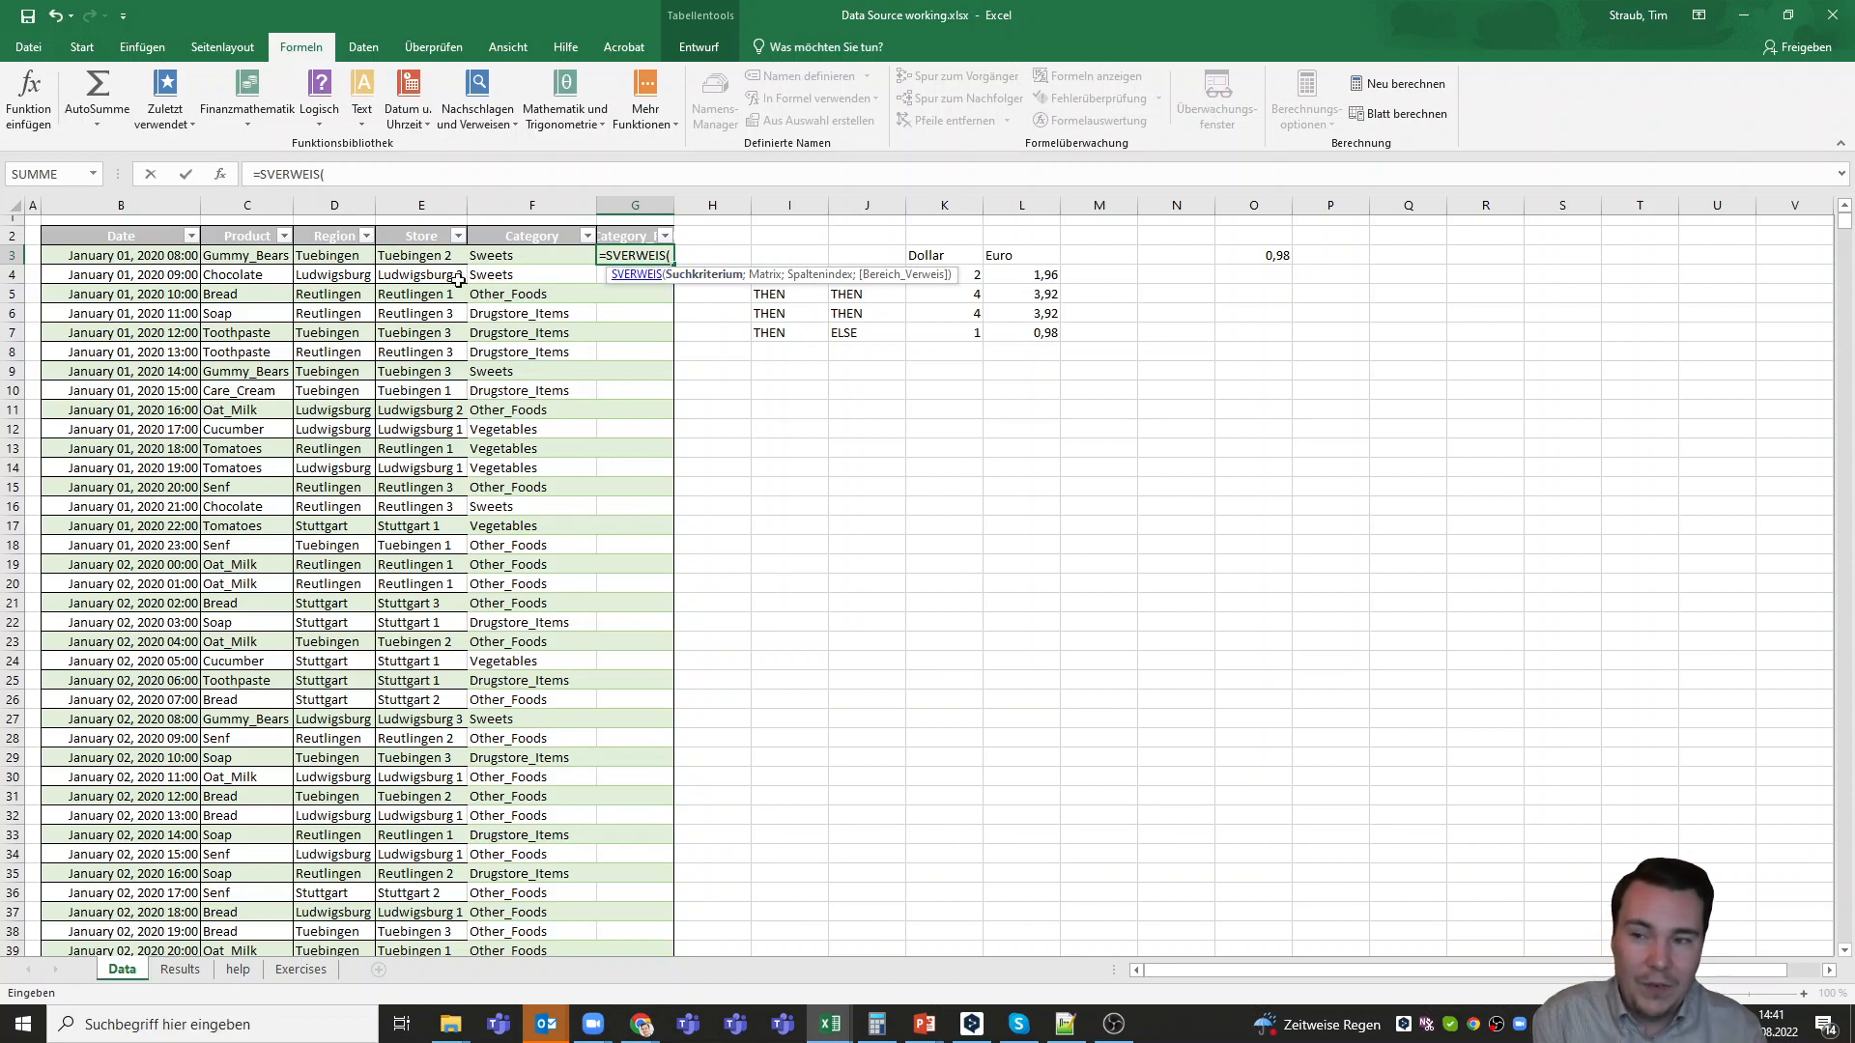
{"action": "left_click", "coordinate": [268, 259]}
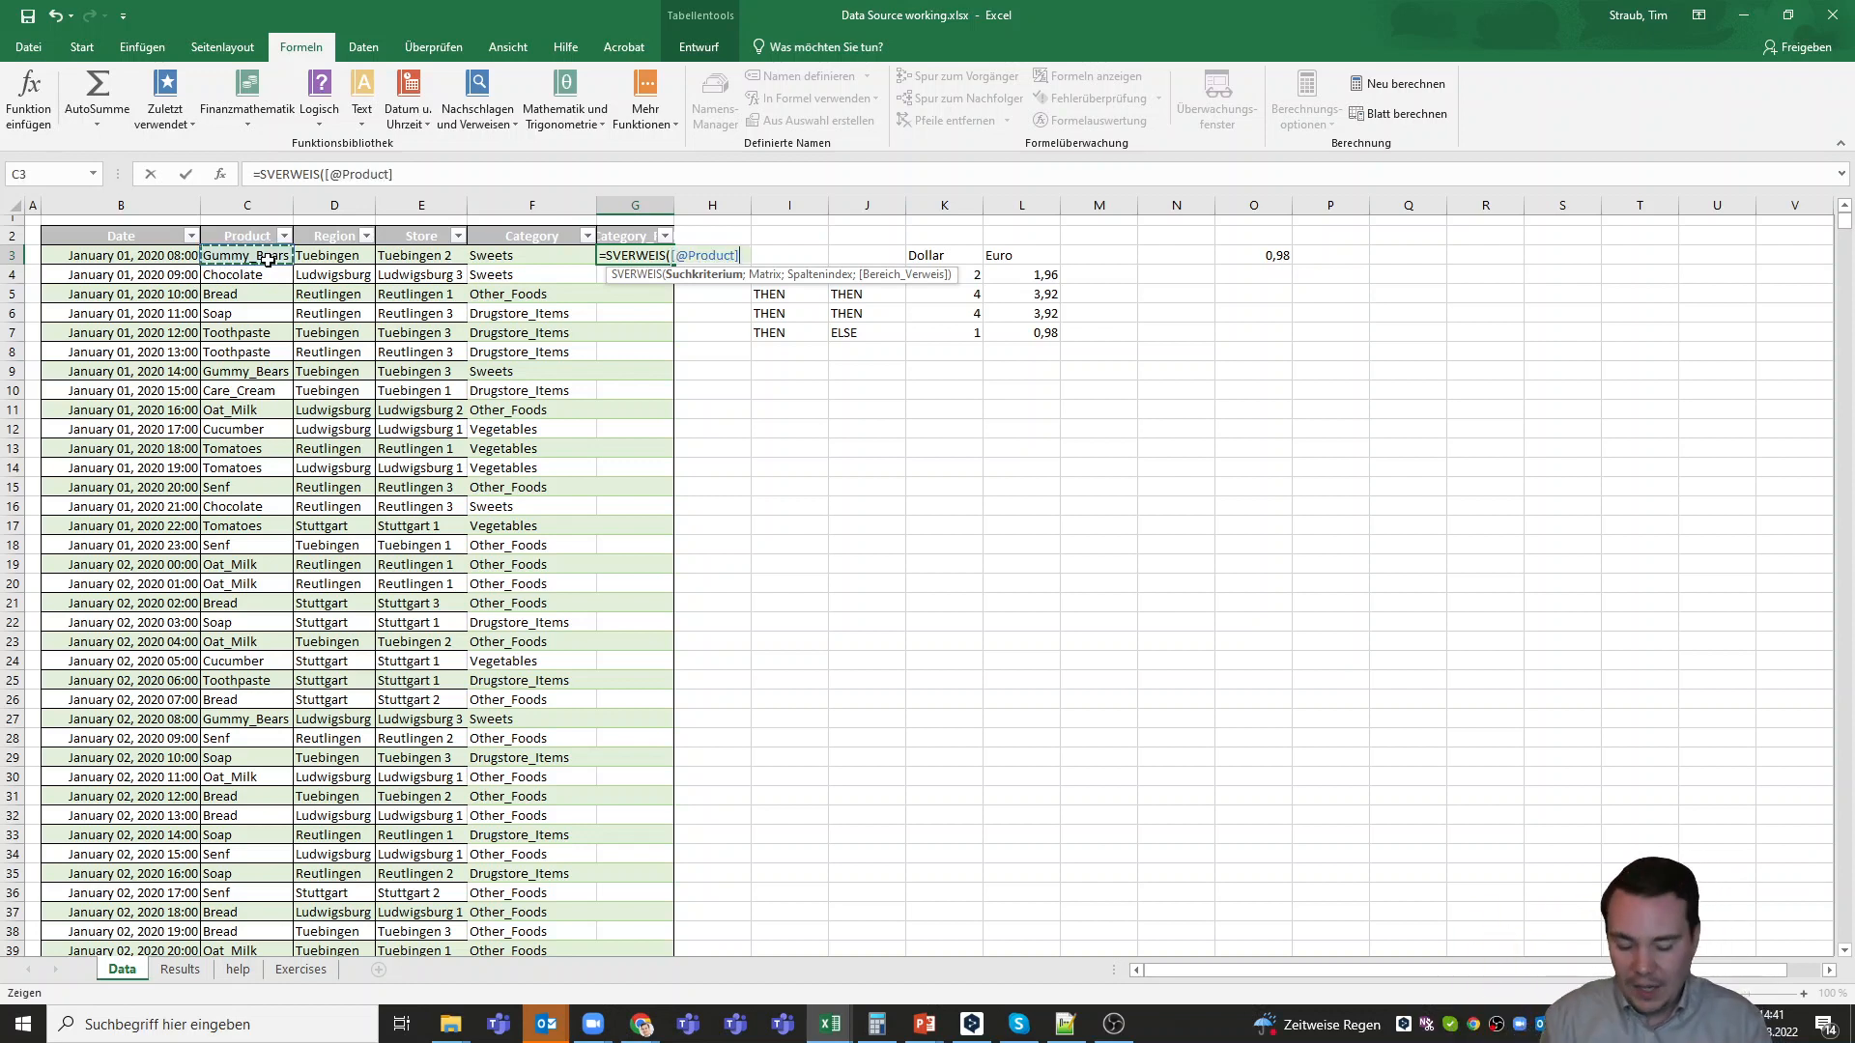
{"action": "type", "text": ";"}
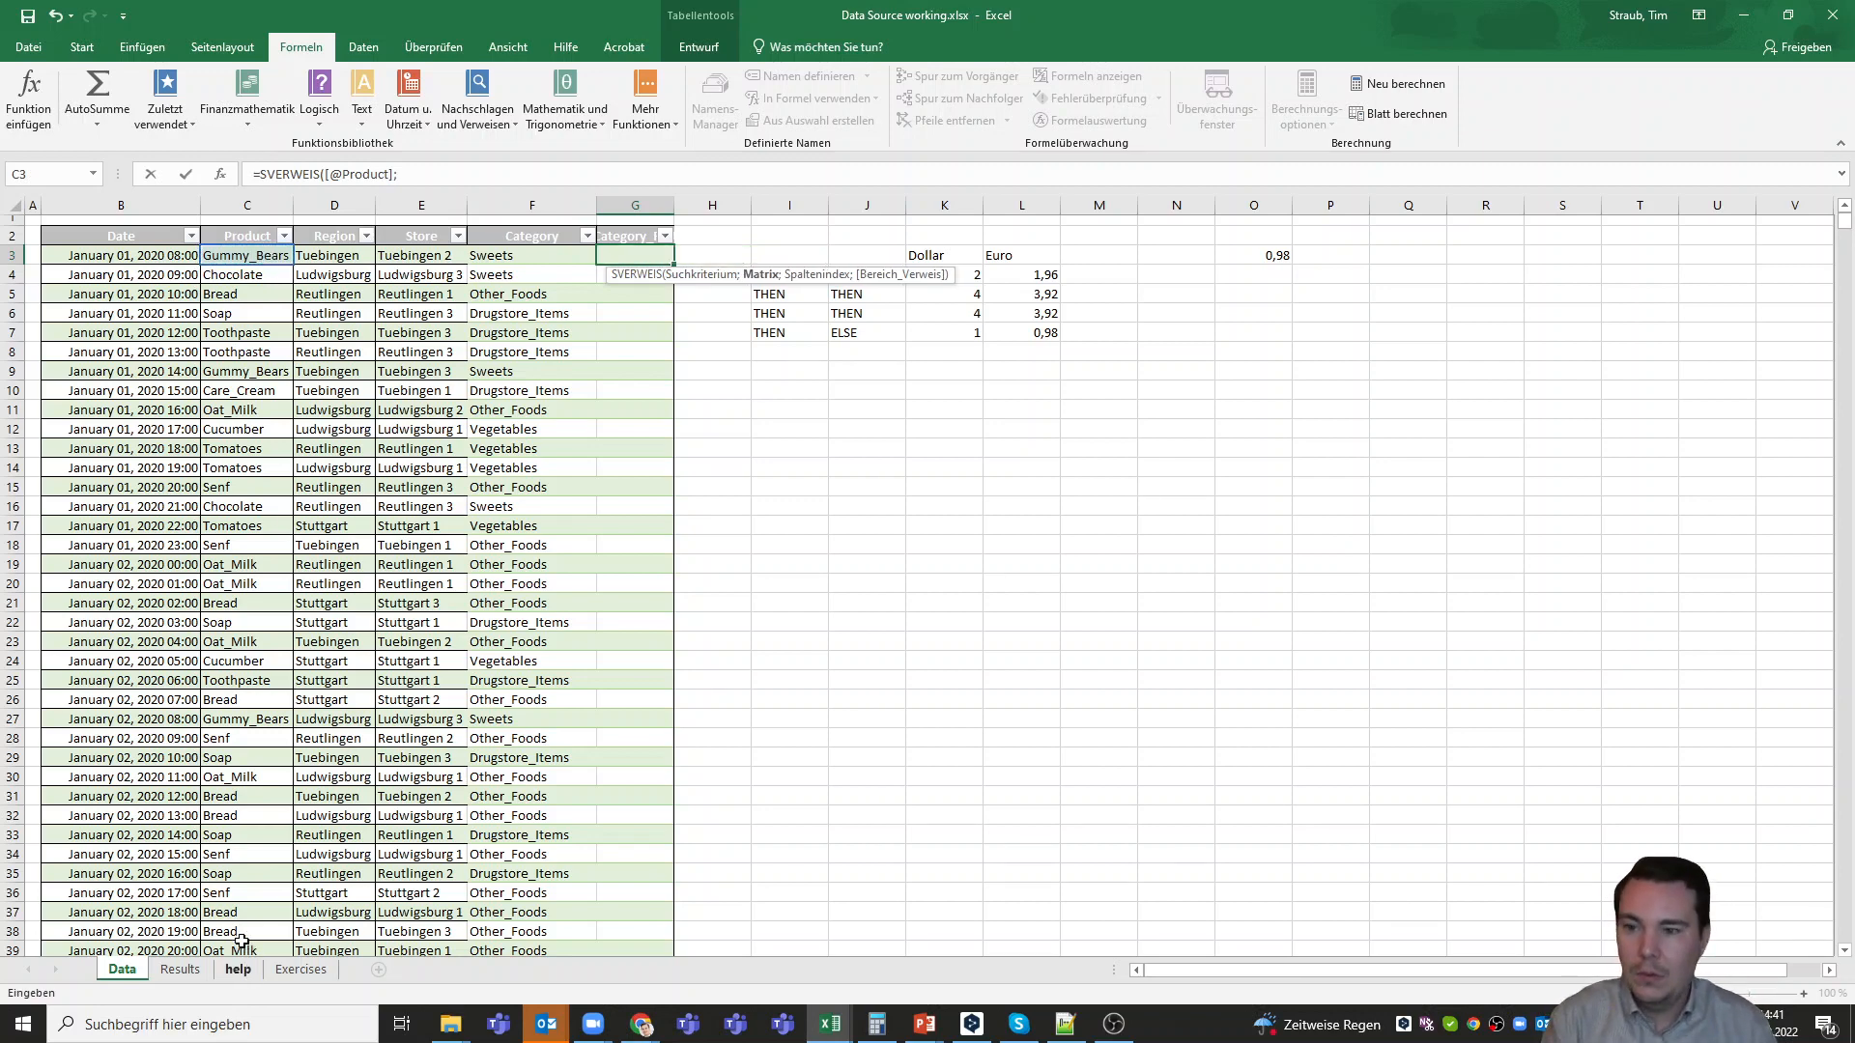
Set the SVERWEIS matrix to A1:B10 on the help sheet and the column index to 2
{"action": "left_click", "coordinate": [238, 969]}
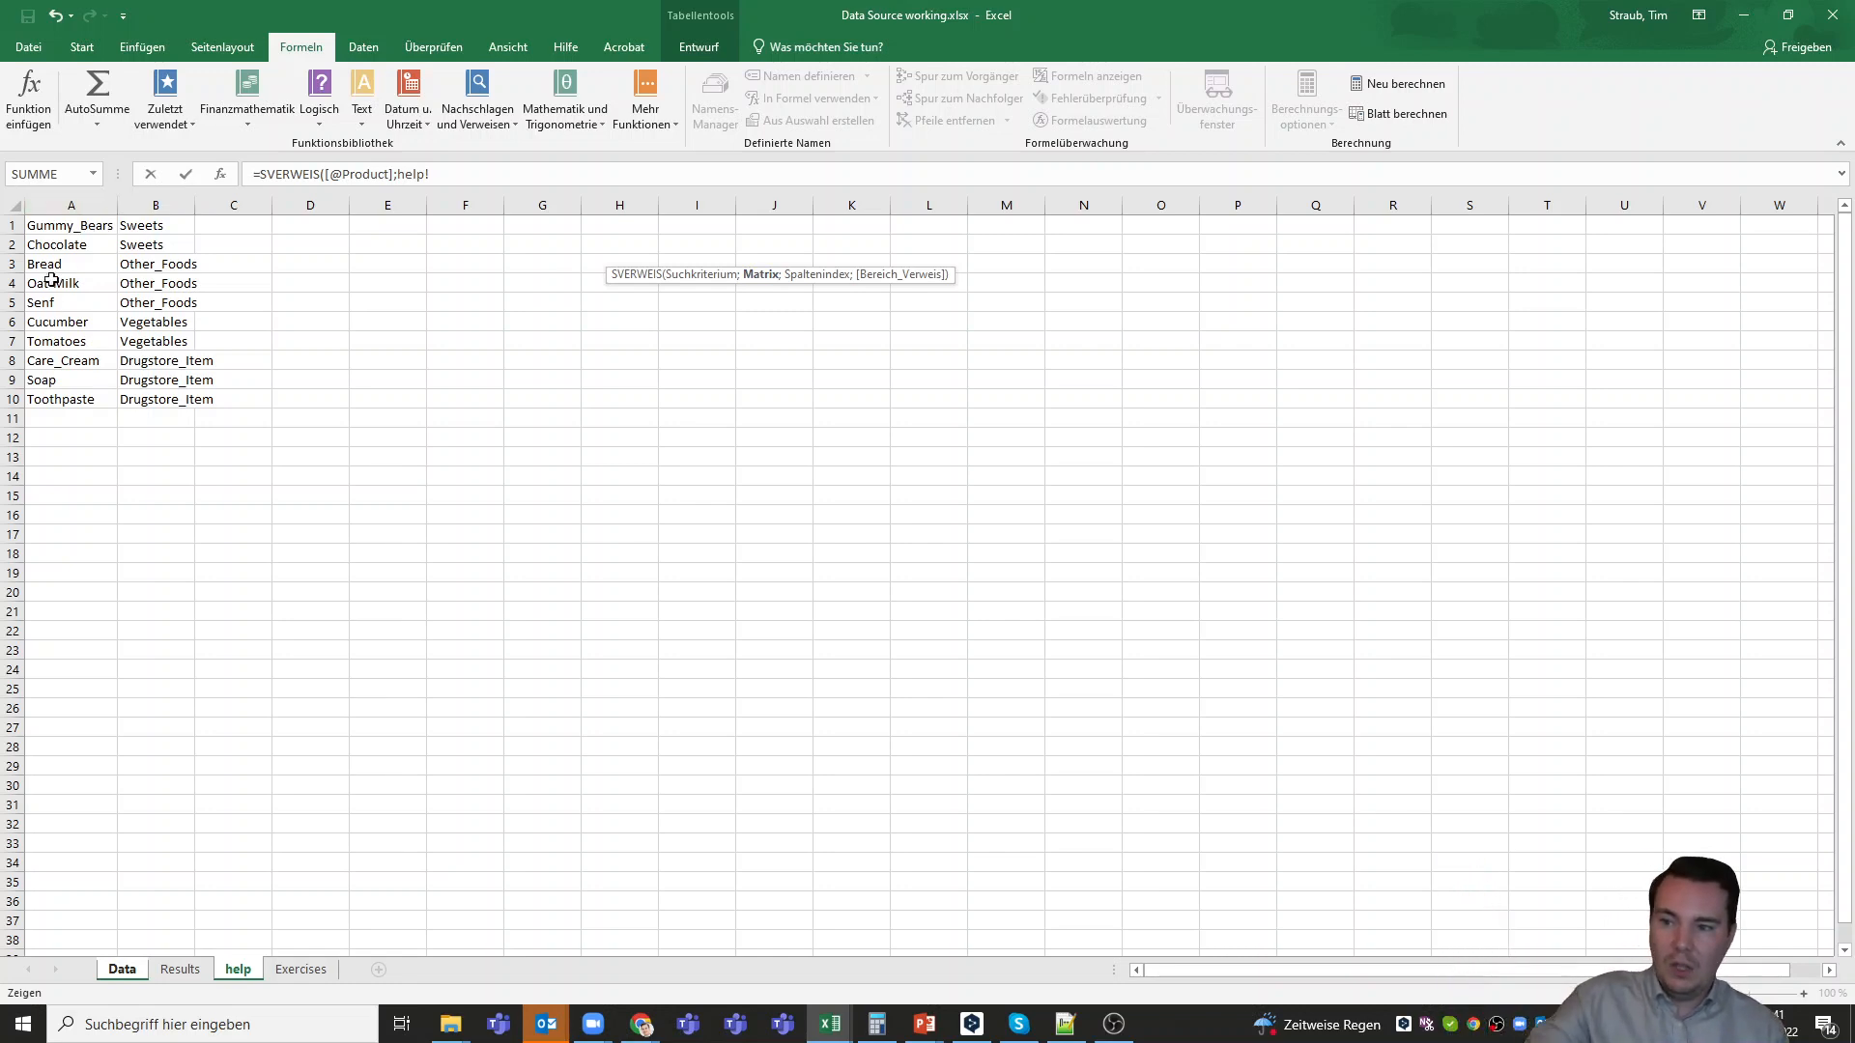
{"action": "left_click_drag", "start_coordinate": [66, 219], "coordinate": [156, 409]}
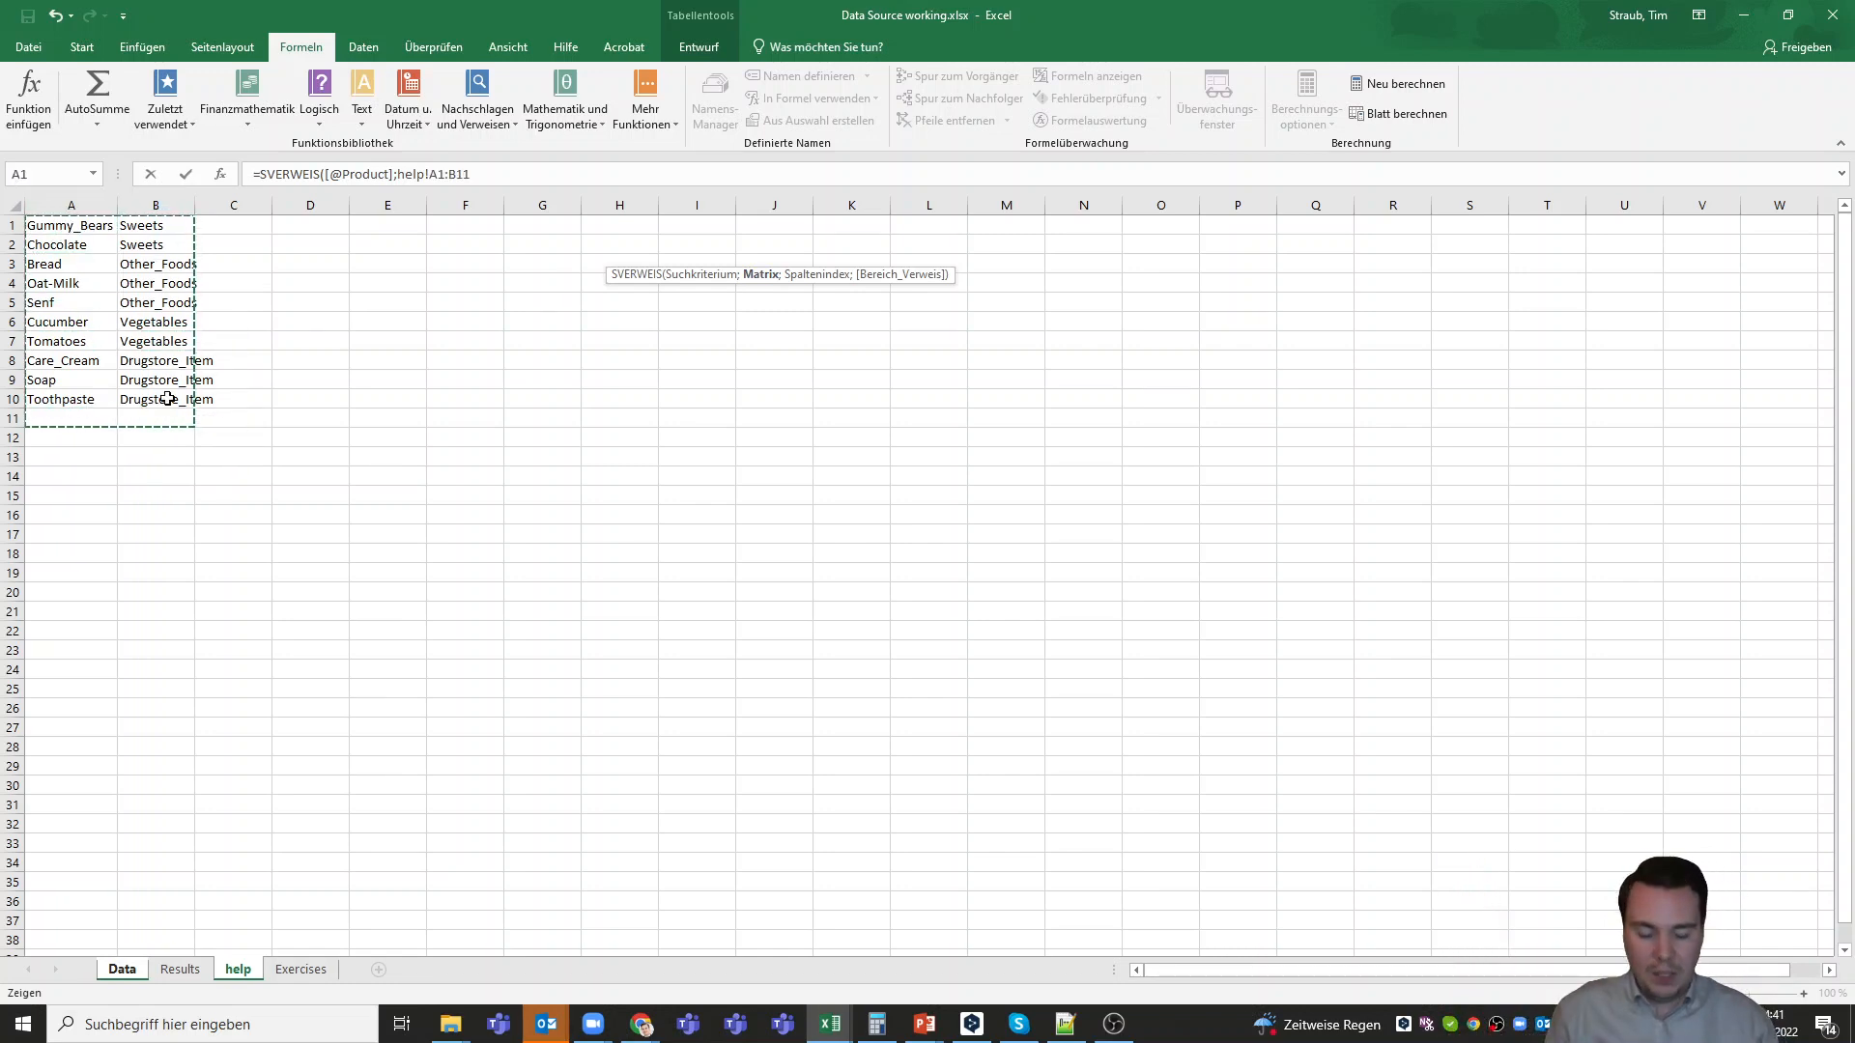
{"action": "key", "text": "shift+Up"}
{"action": "key", "text": "shift+Up"}
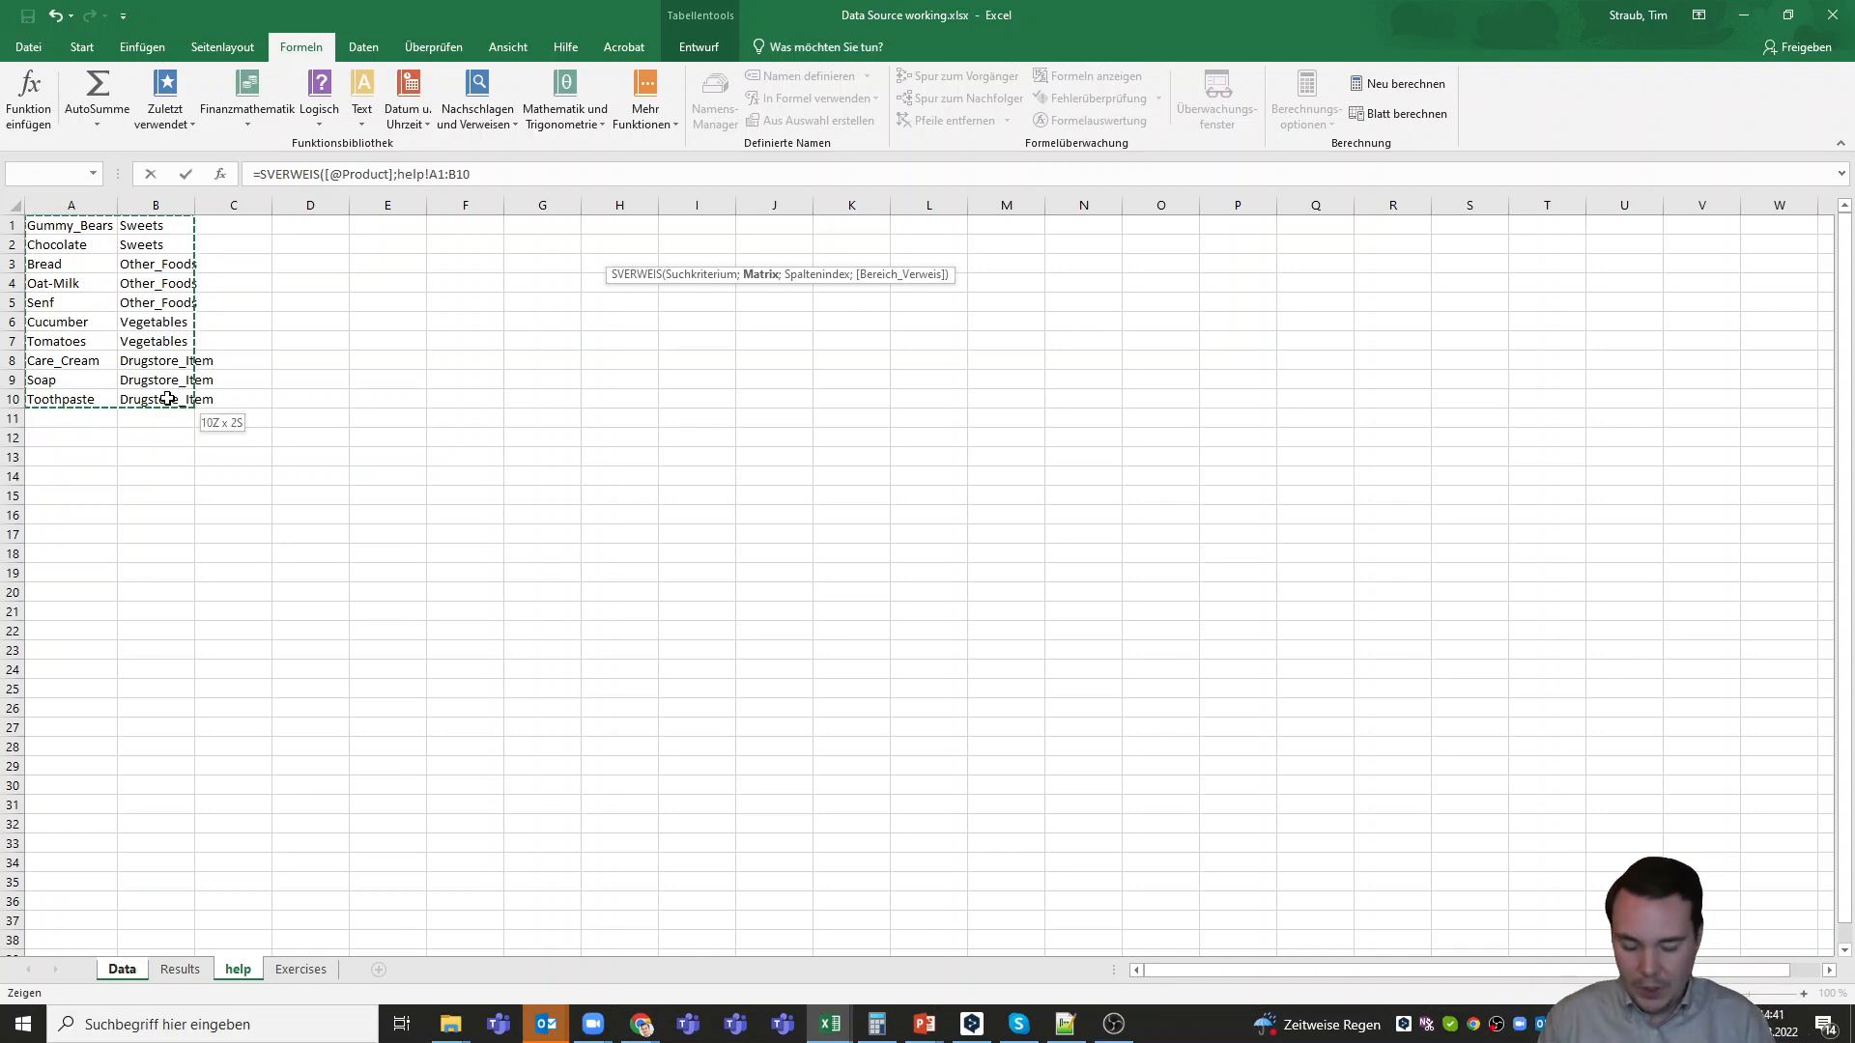
{"action": "type", "text": ";"}
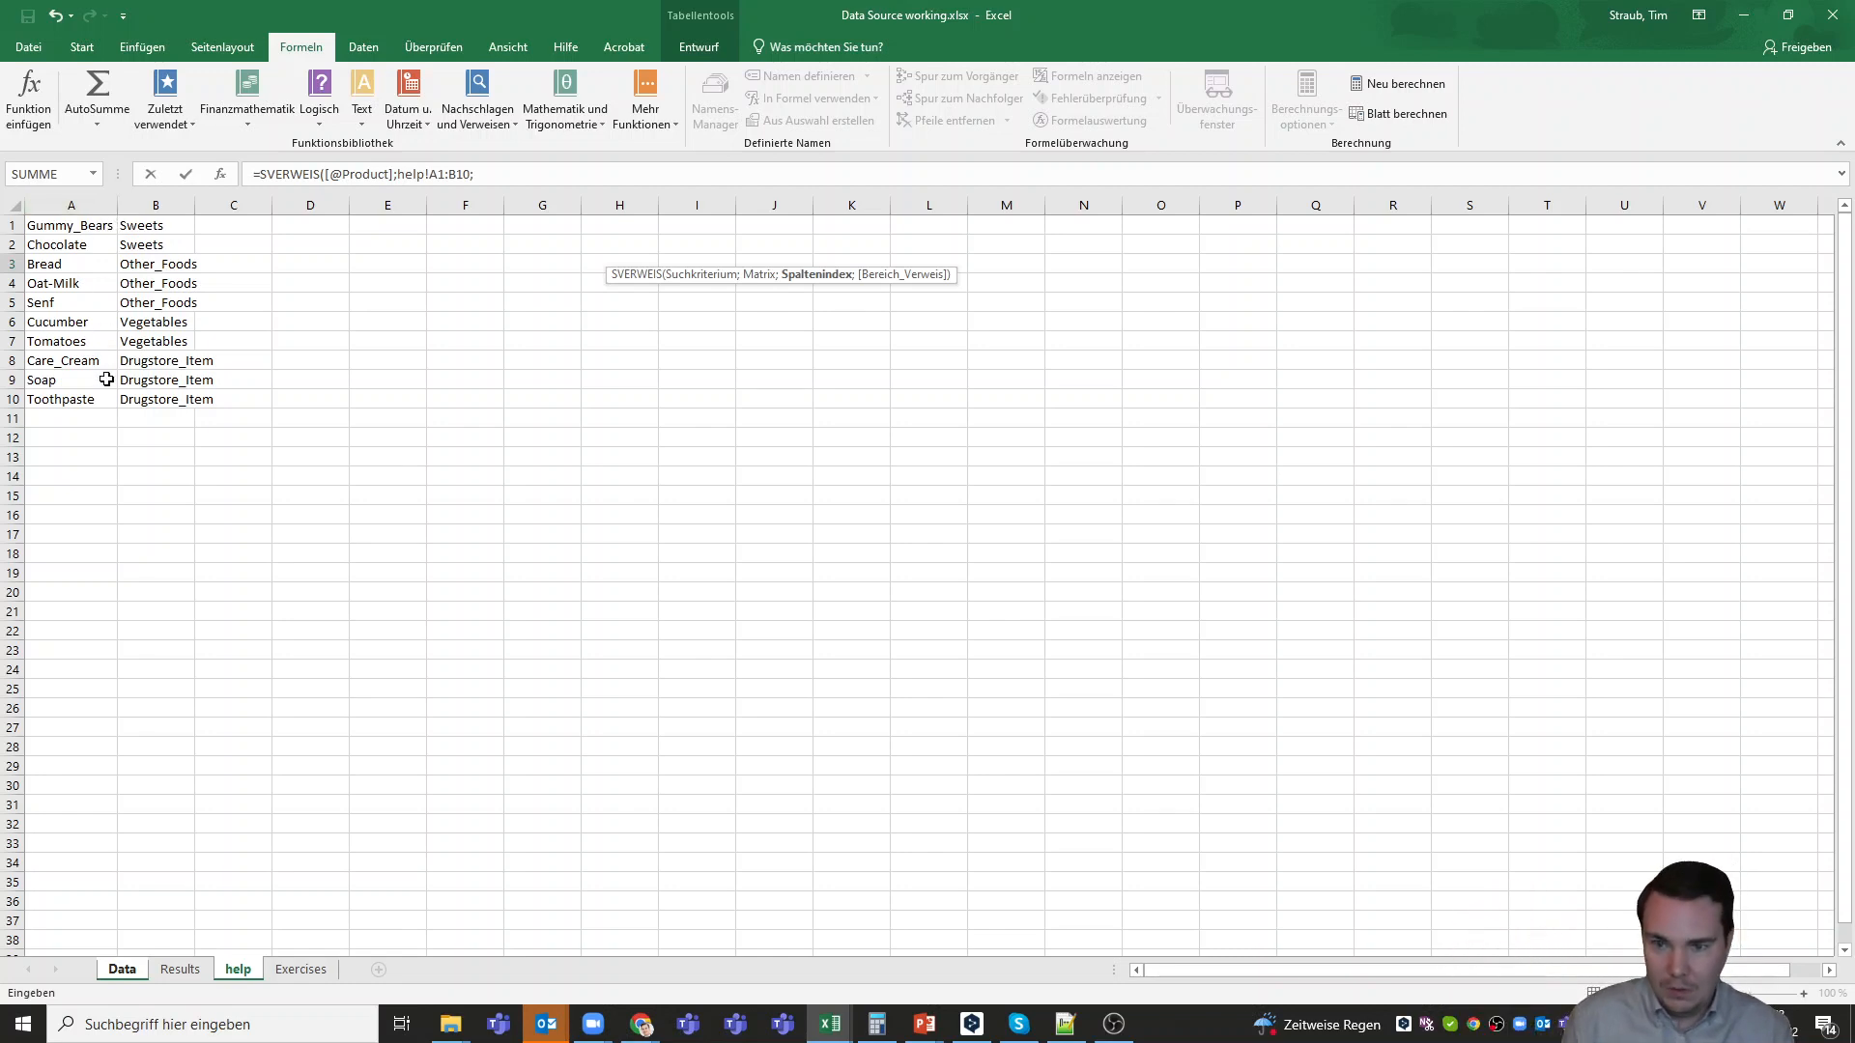
{"action": "left_click", "coordinate": [518, 174]}
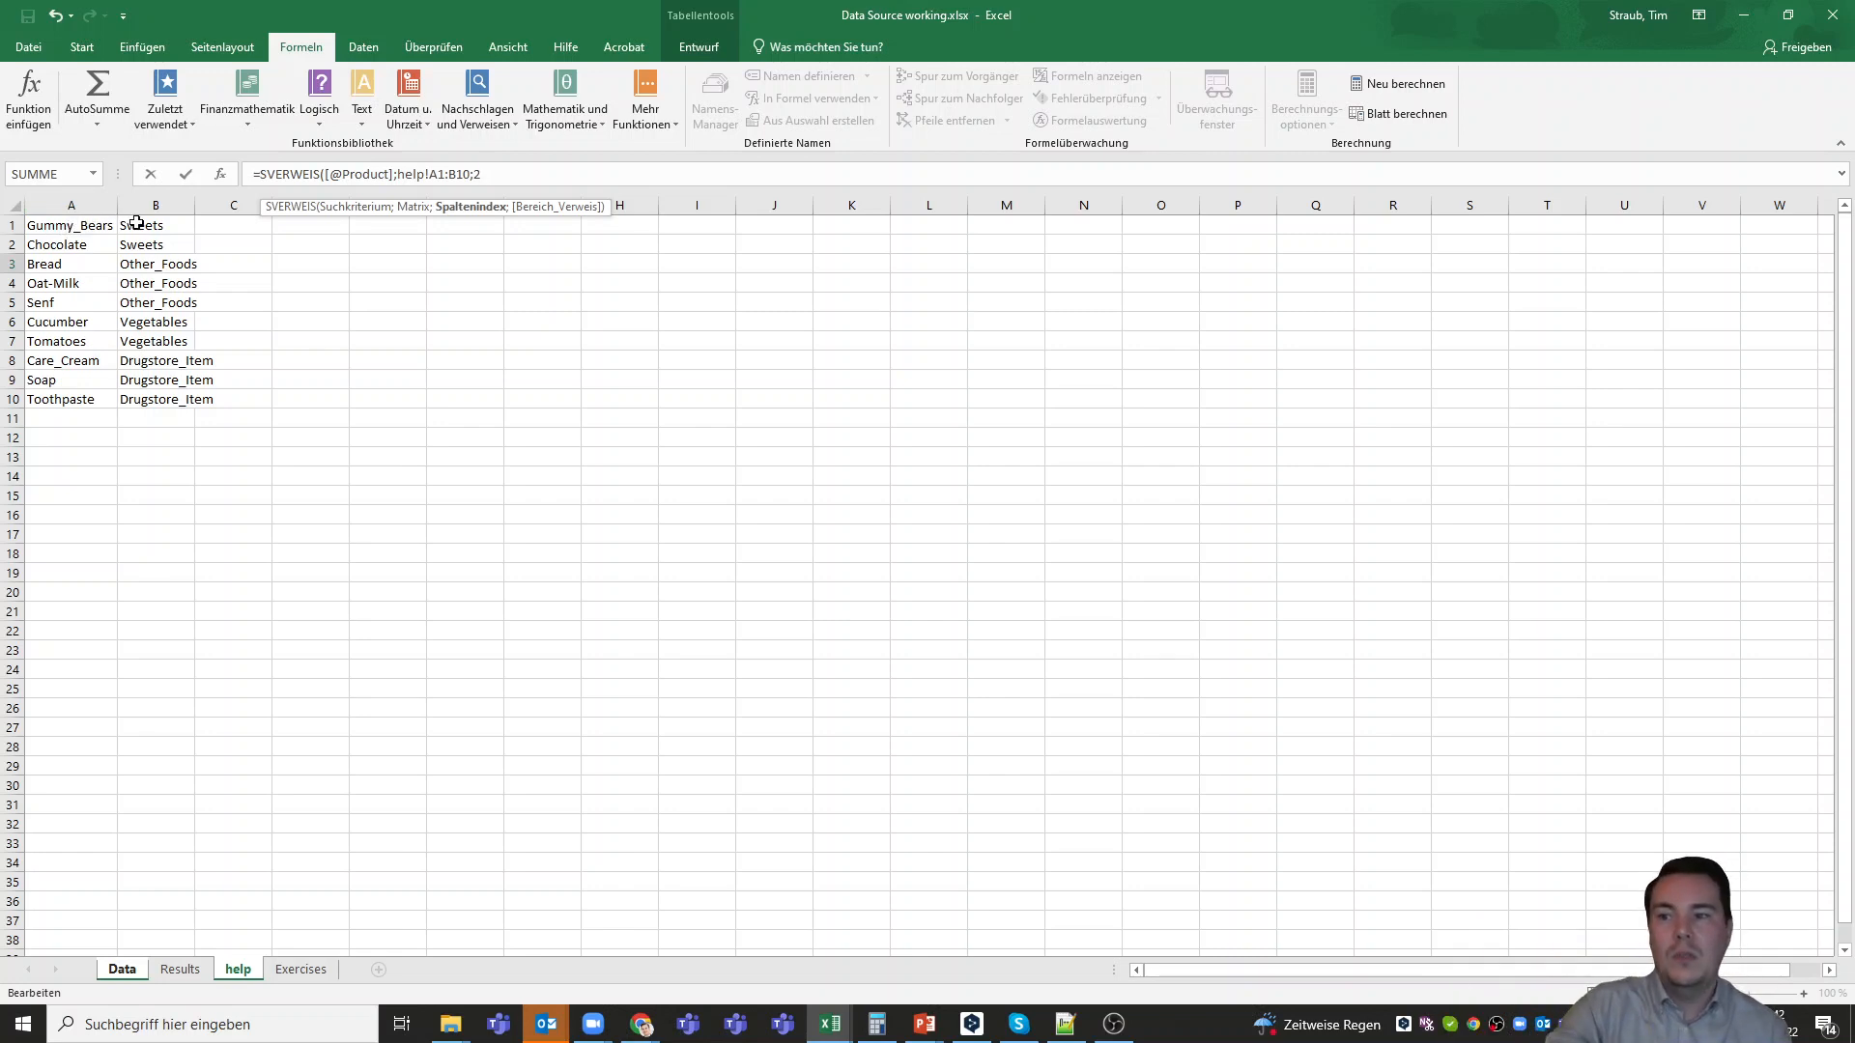
{"action": "type", "text": ";"}
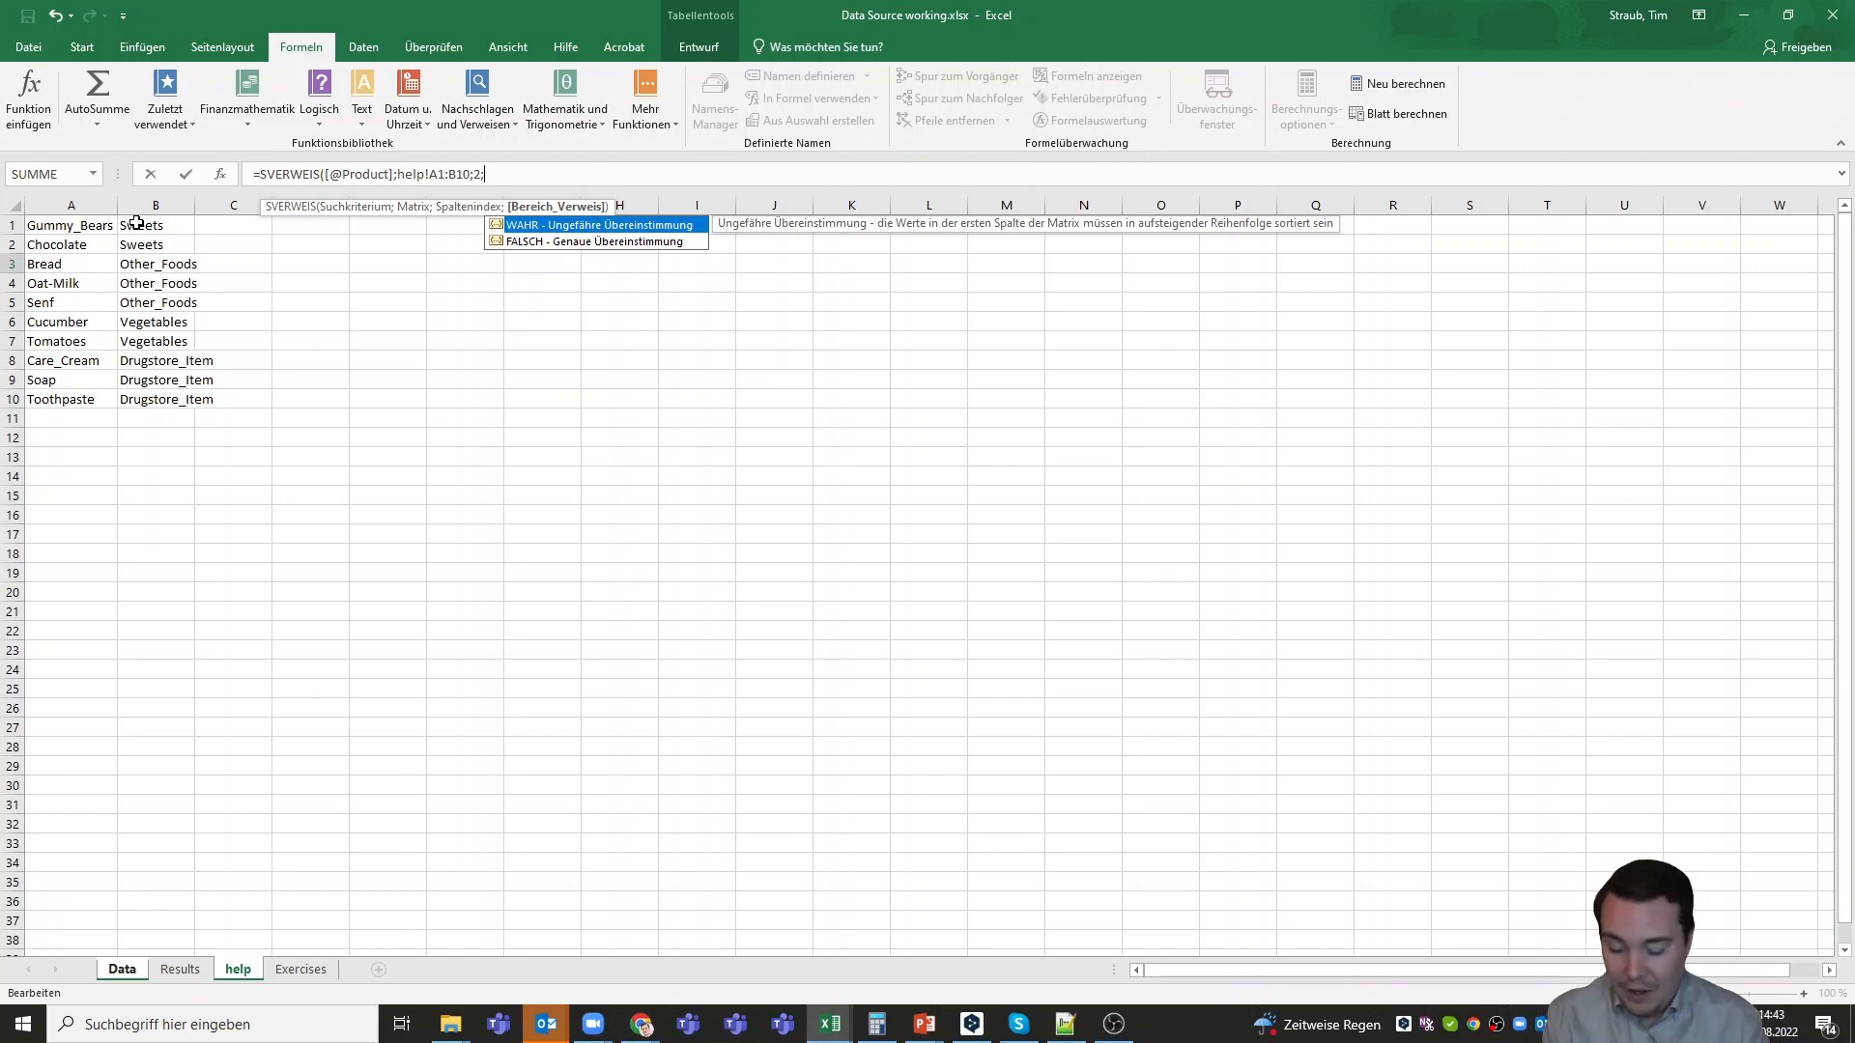
Complete the SVERWEIS formula in G3 with FALSCH for exact matching and enter it in the Category_Fast column
{"action": "type", "text": "FLASC"}
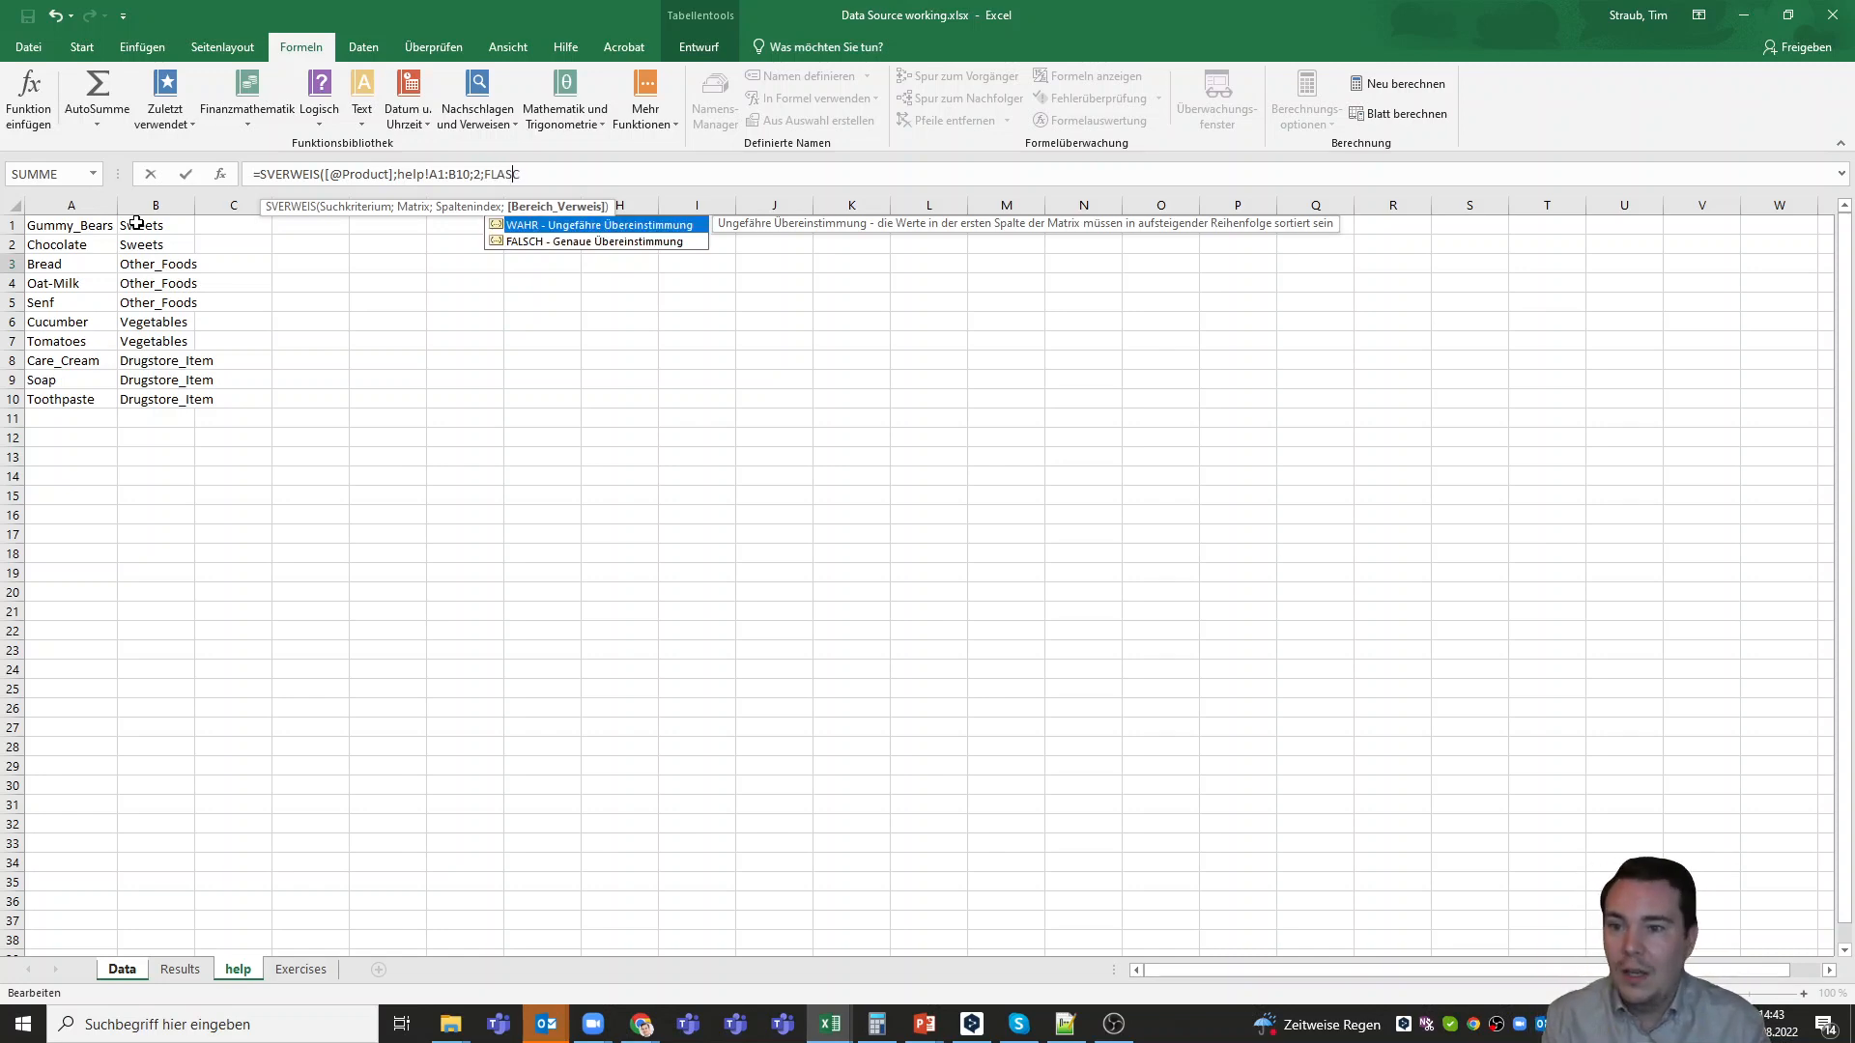
{"action": "key", "text": "BackSpace"}
{"action": "key", "text": "BackSpace"}
{"action": "key", "text": "BackSpace"}
{"action": "key", "text": "BackSpace"}
{"action": "type", "text": "ALSCH"}
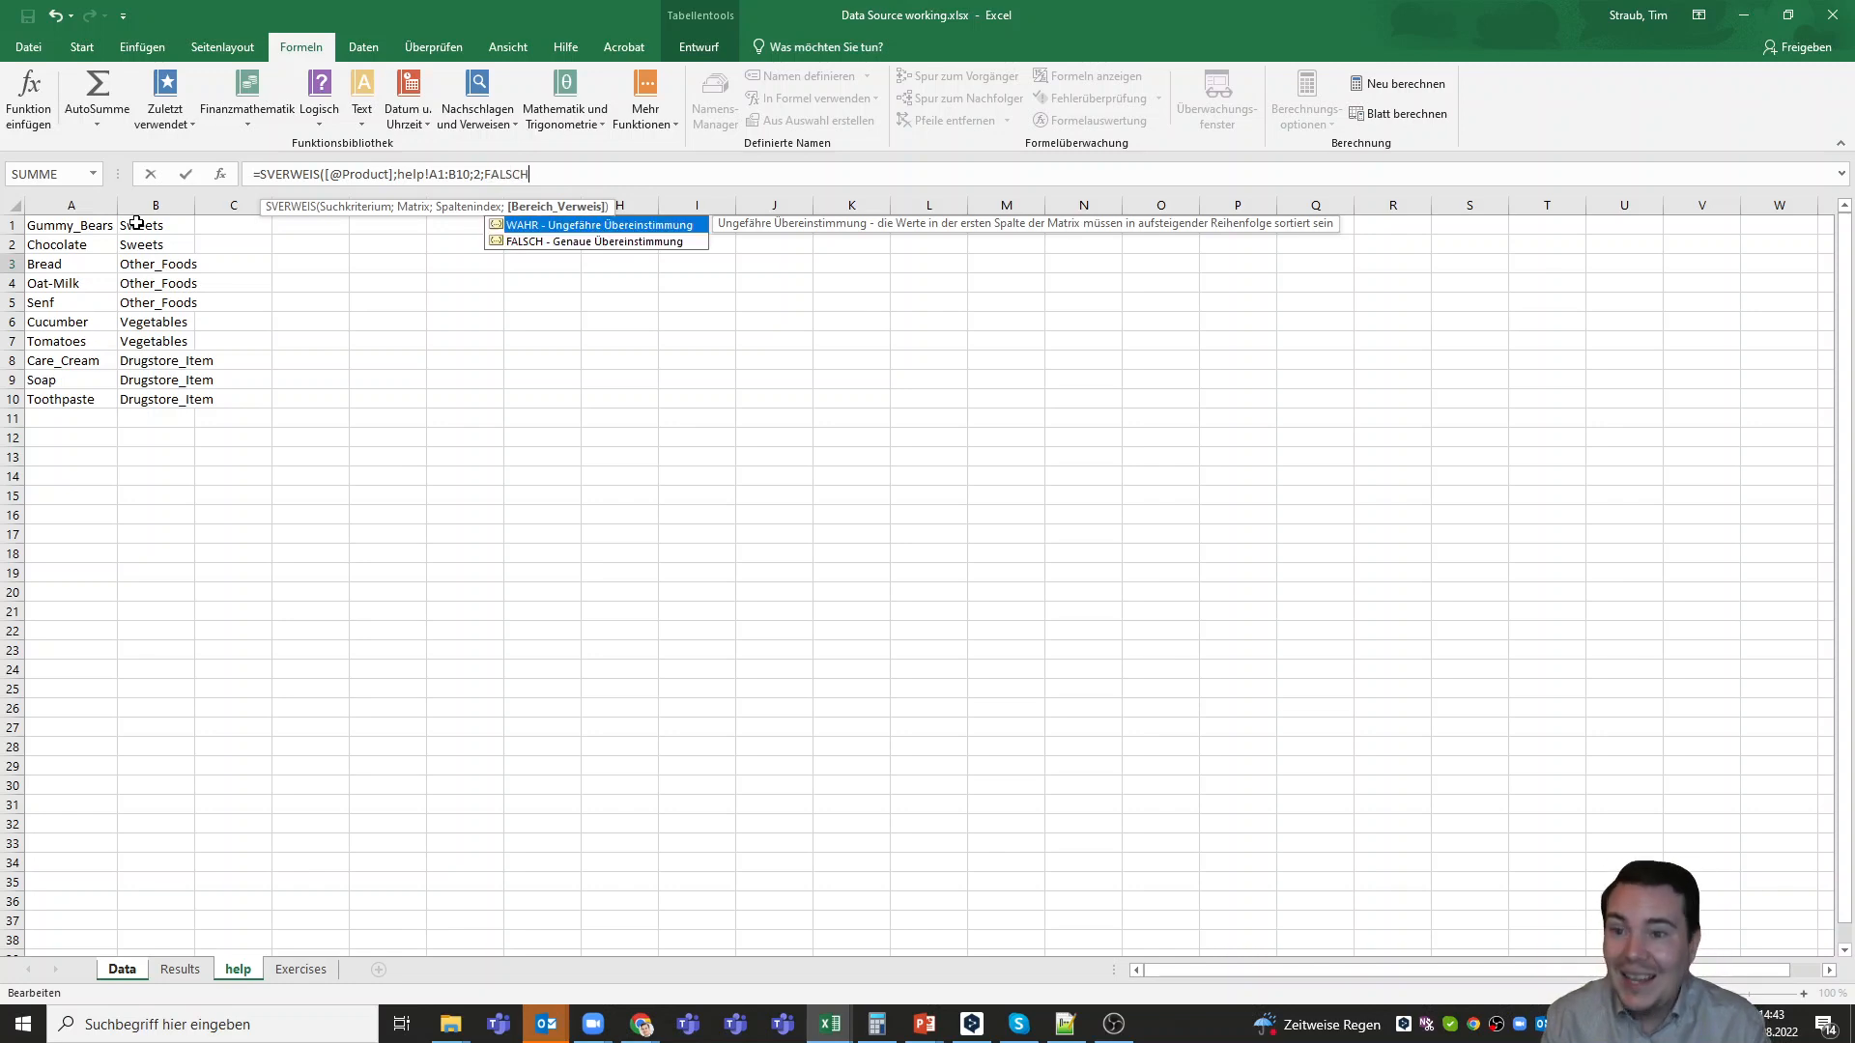
{"action": "type", "text": ")"}
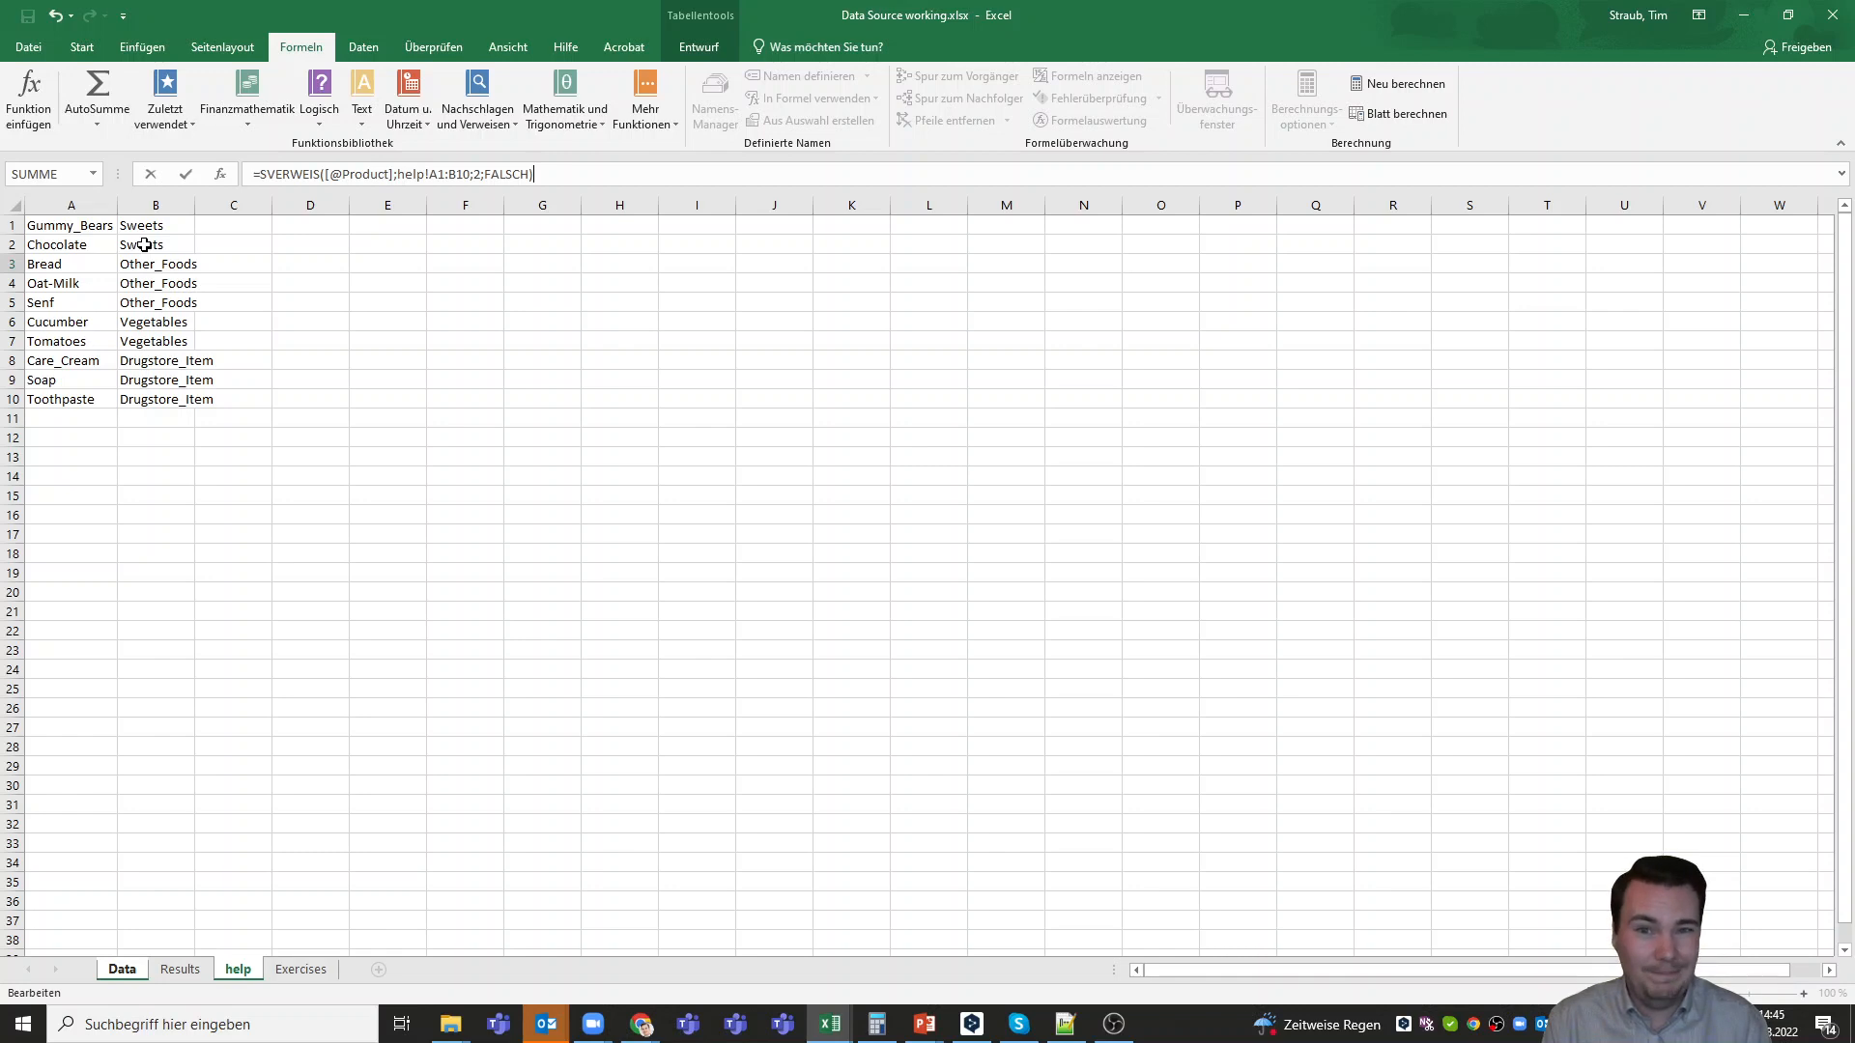
{"action": "key", "text": "Return"}
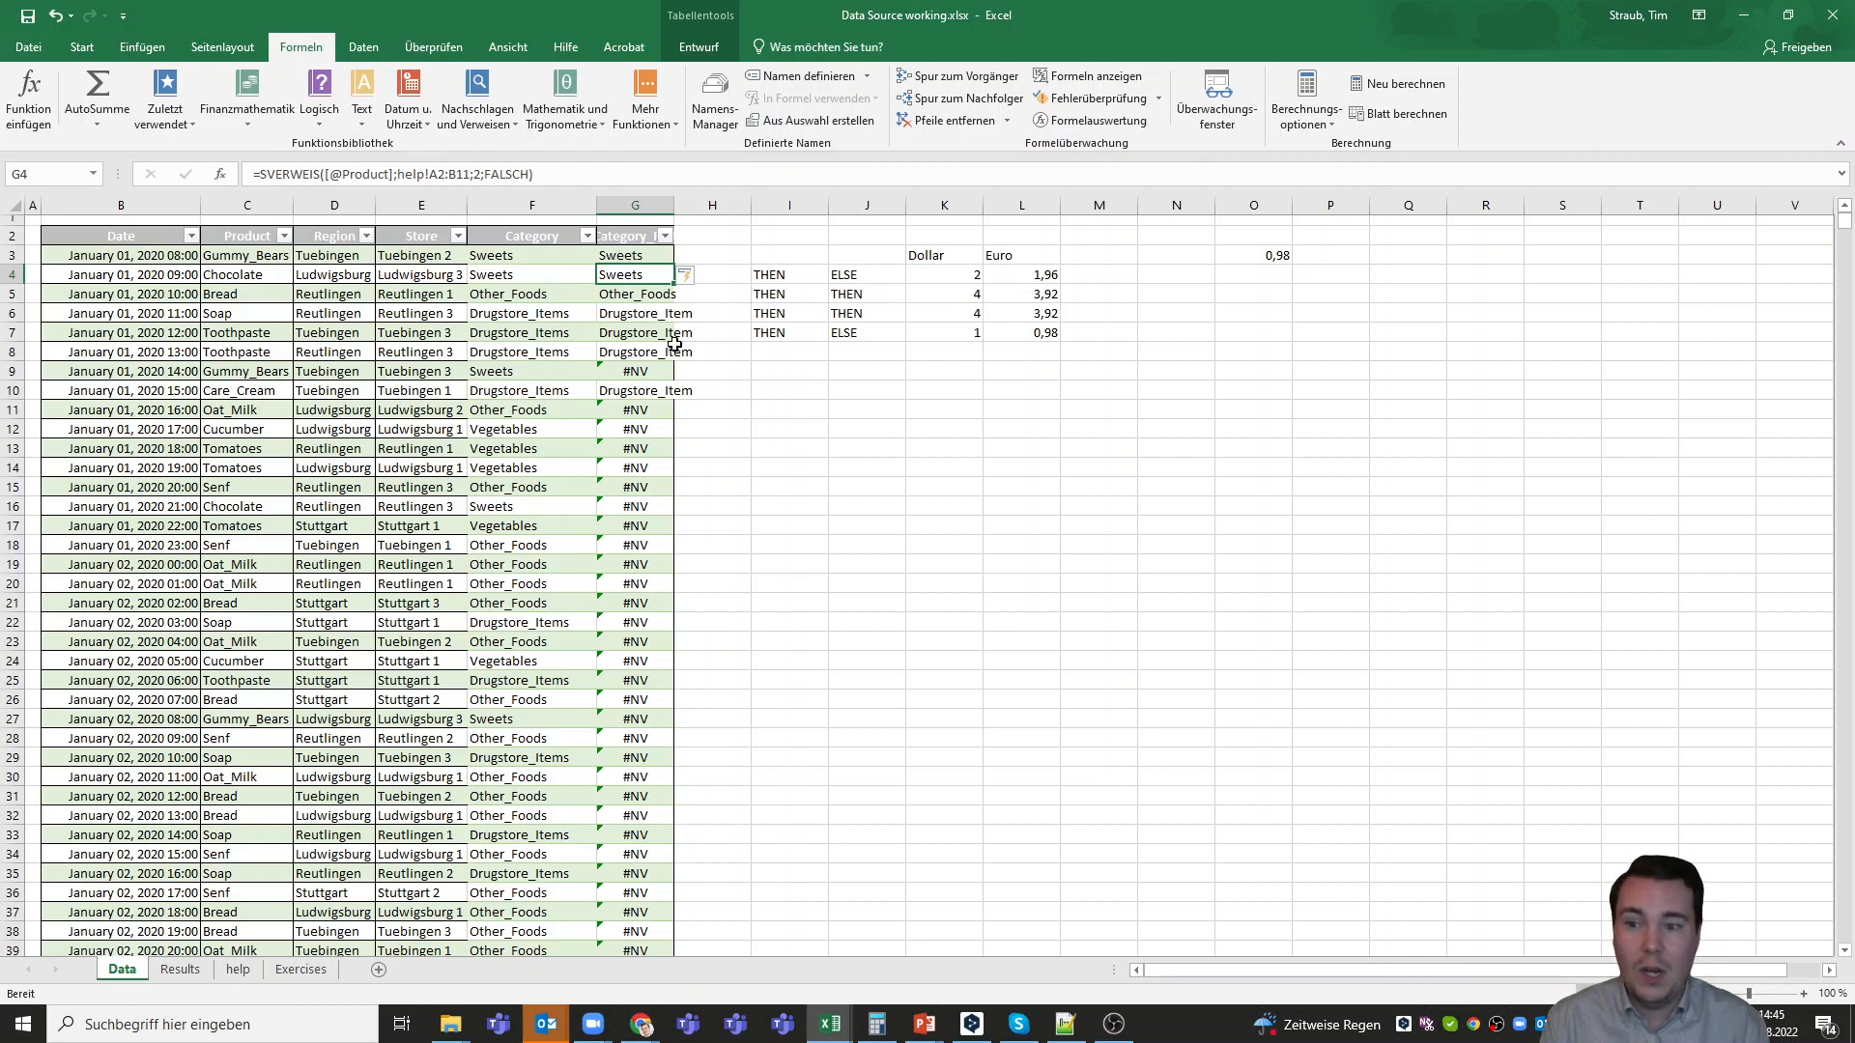
Compare the matrix range in G3's SVERWEIS formula with the extent of the lookup table on the help sheet
{"action": "left_click", "coordinate": [651, 373]}
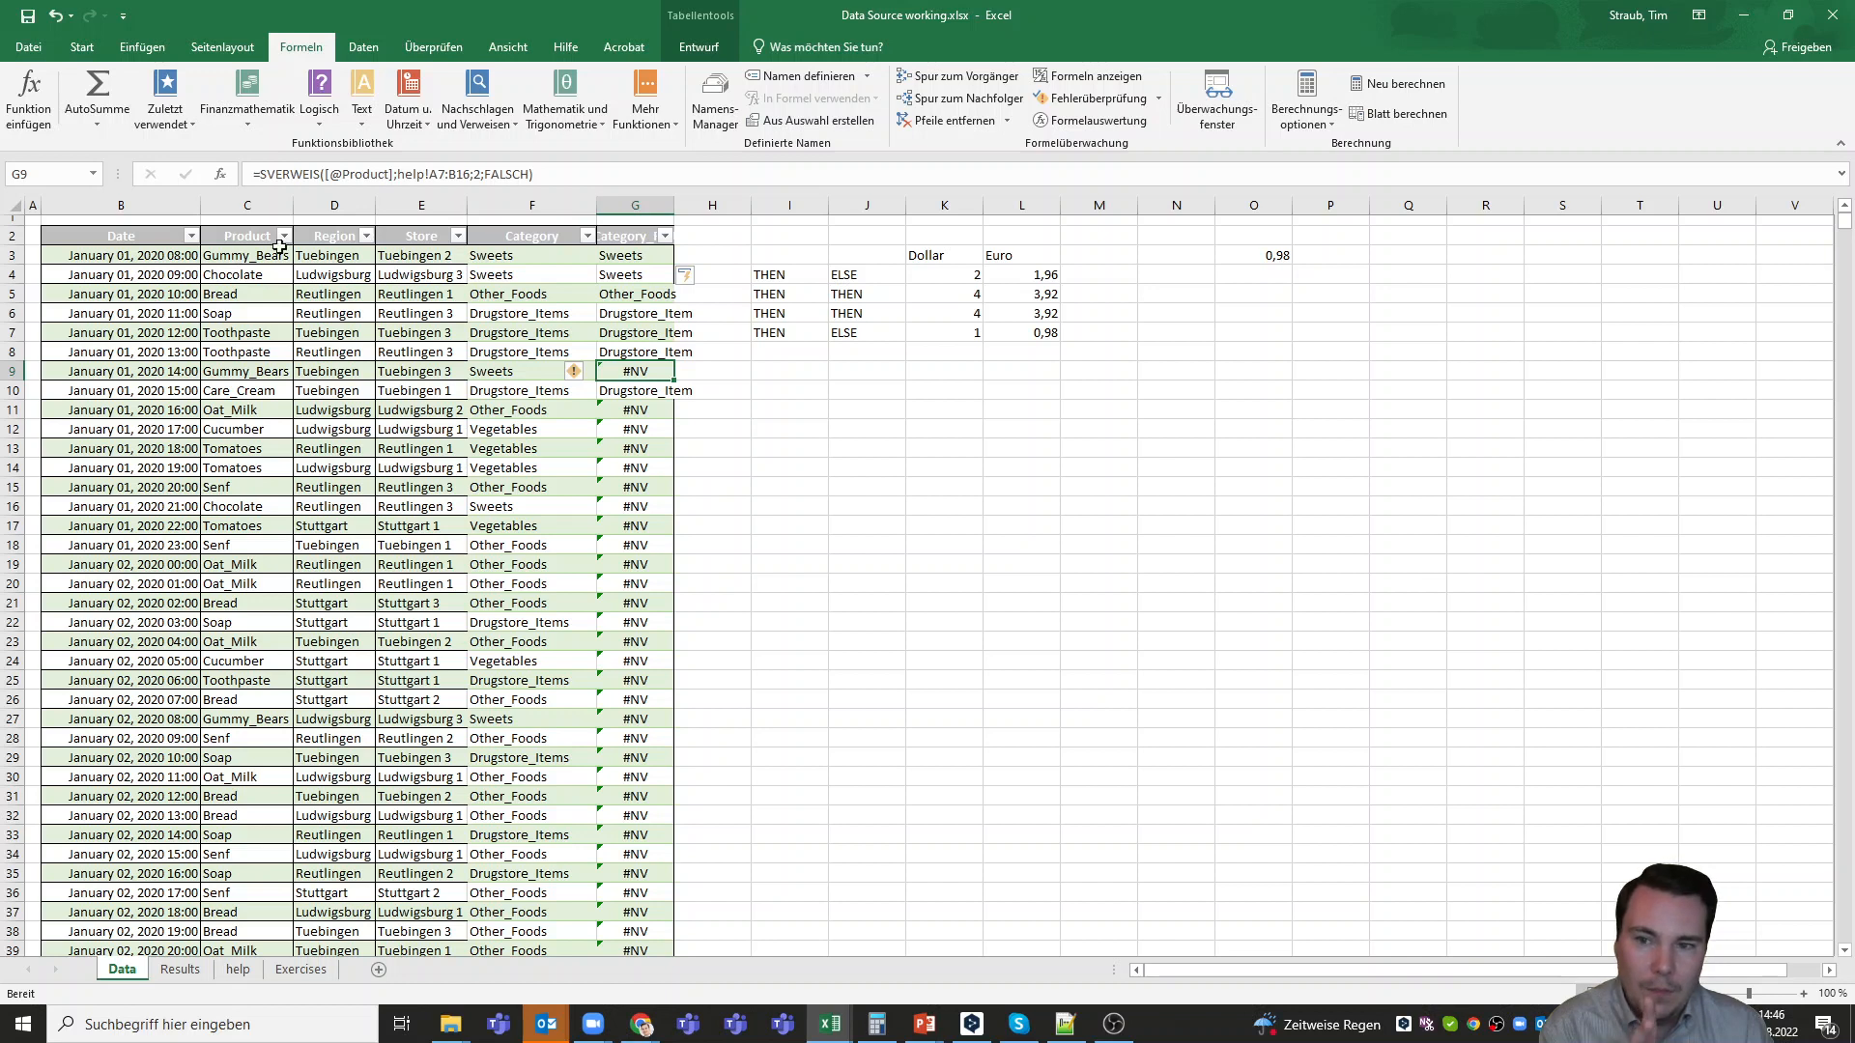
{"action": "left_click", "coordinate": [655, 252]}
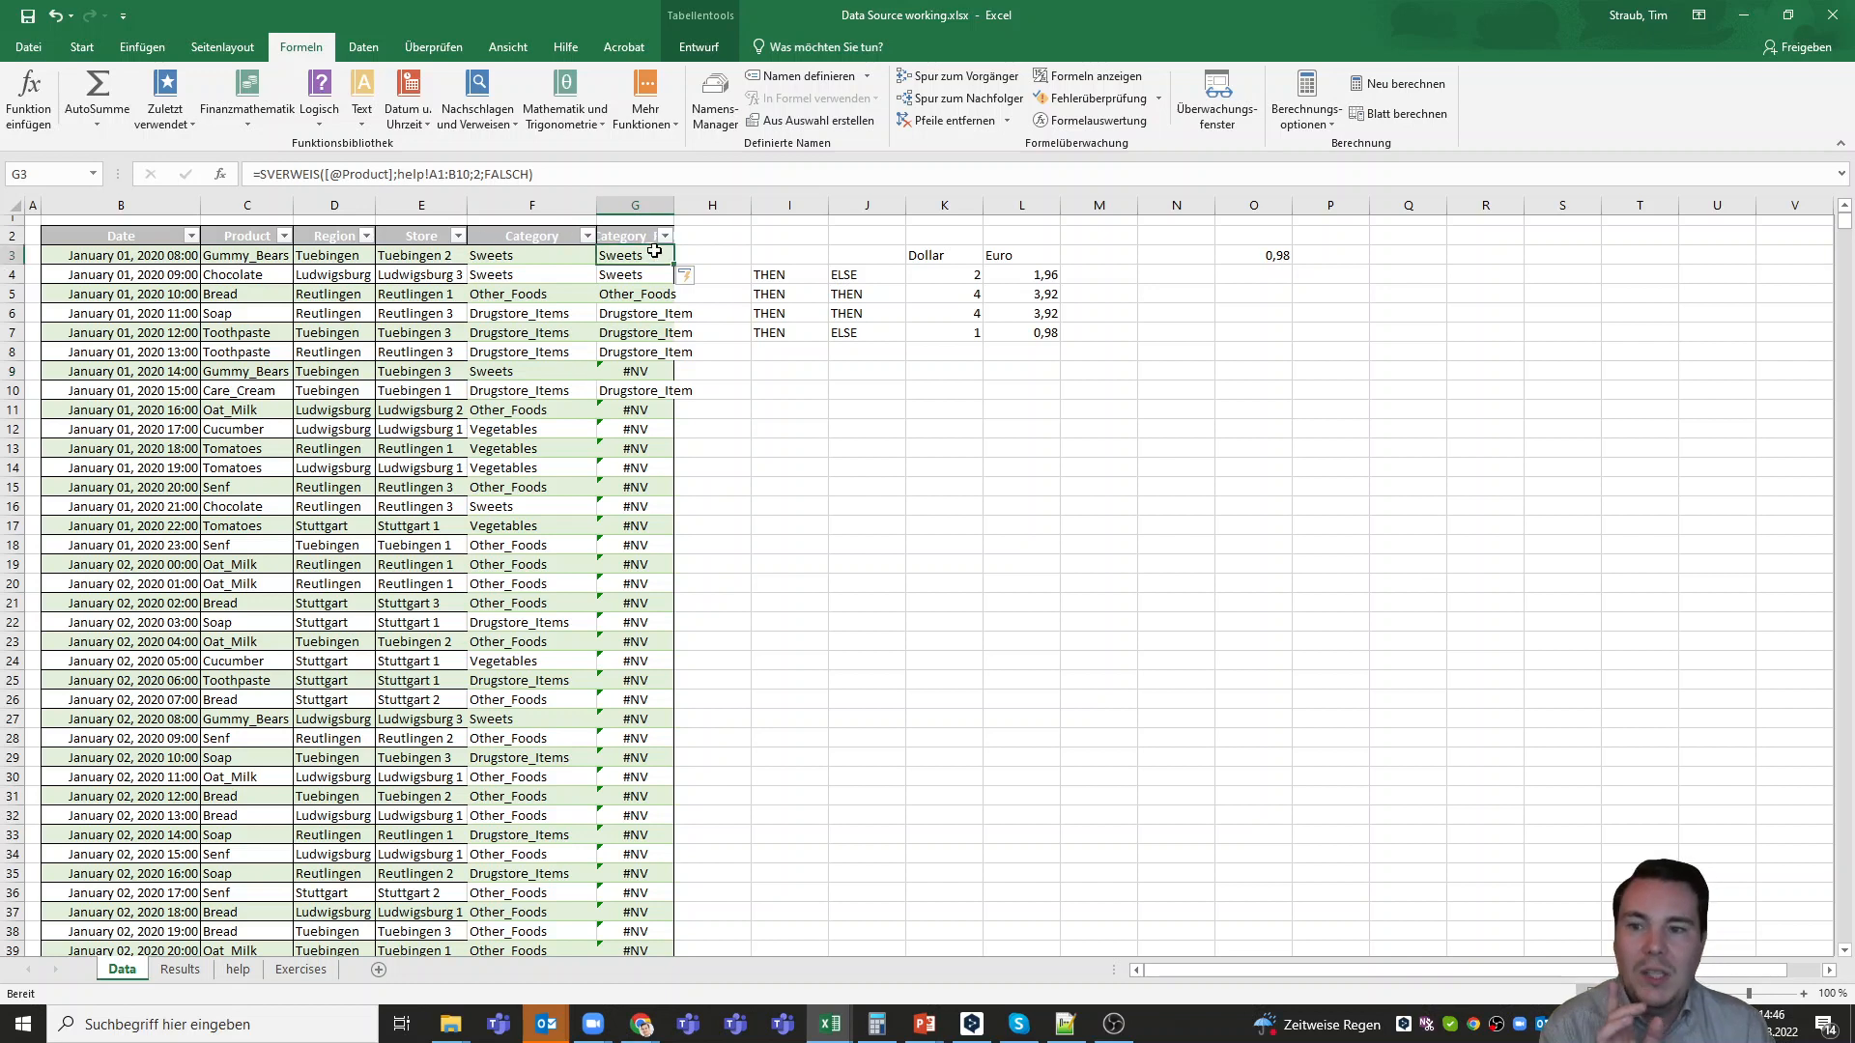
{"action": "left_click", "coordinate": [434, 174]}
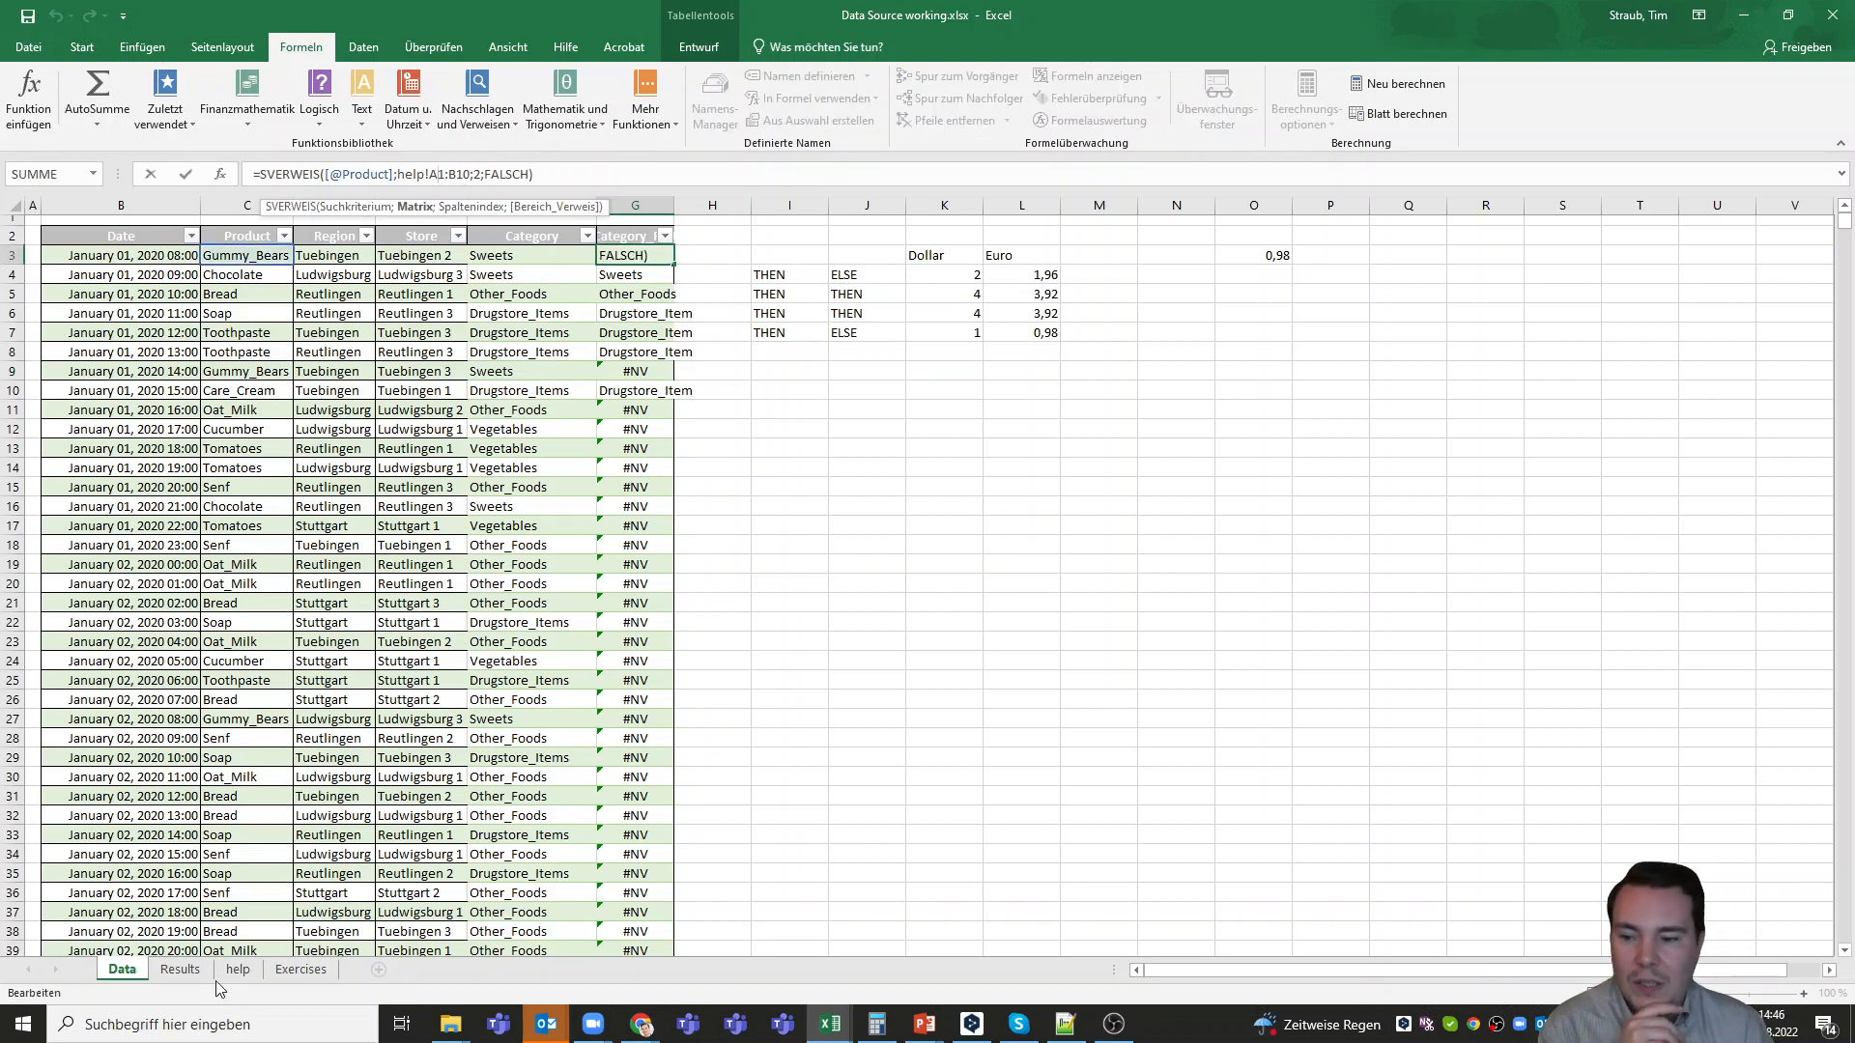
{"action": "left_click", "coordinate": [180, 969]}
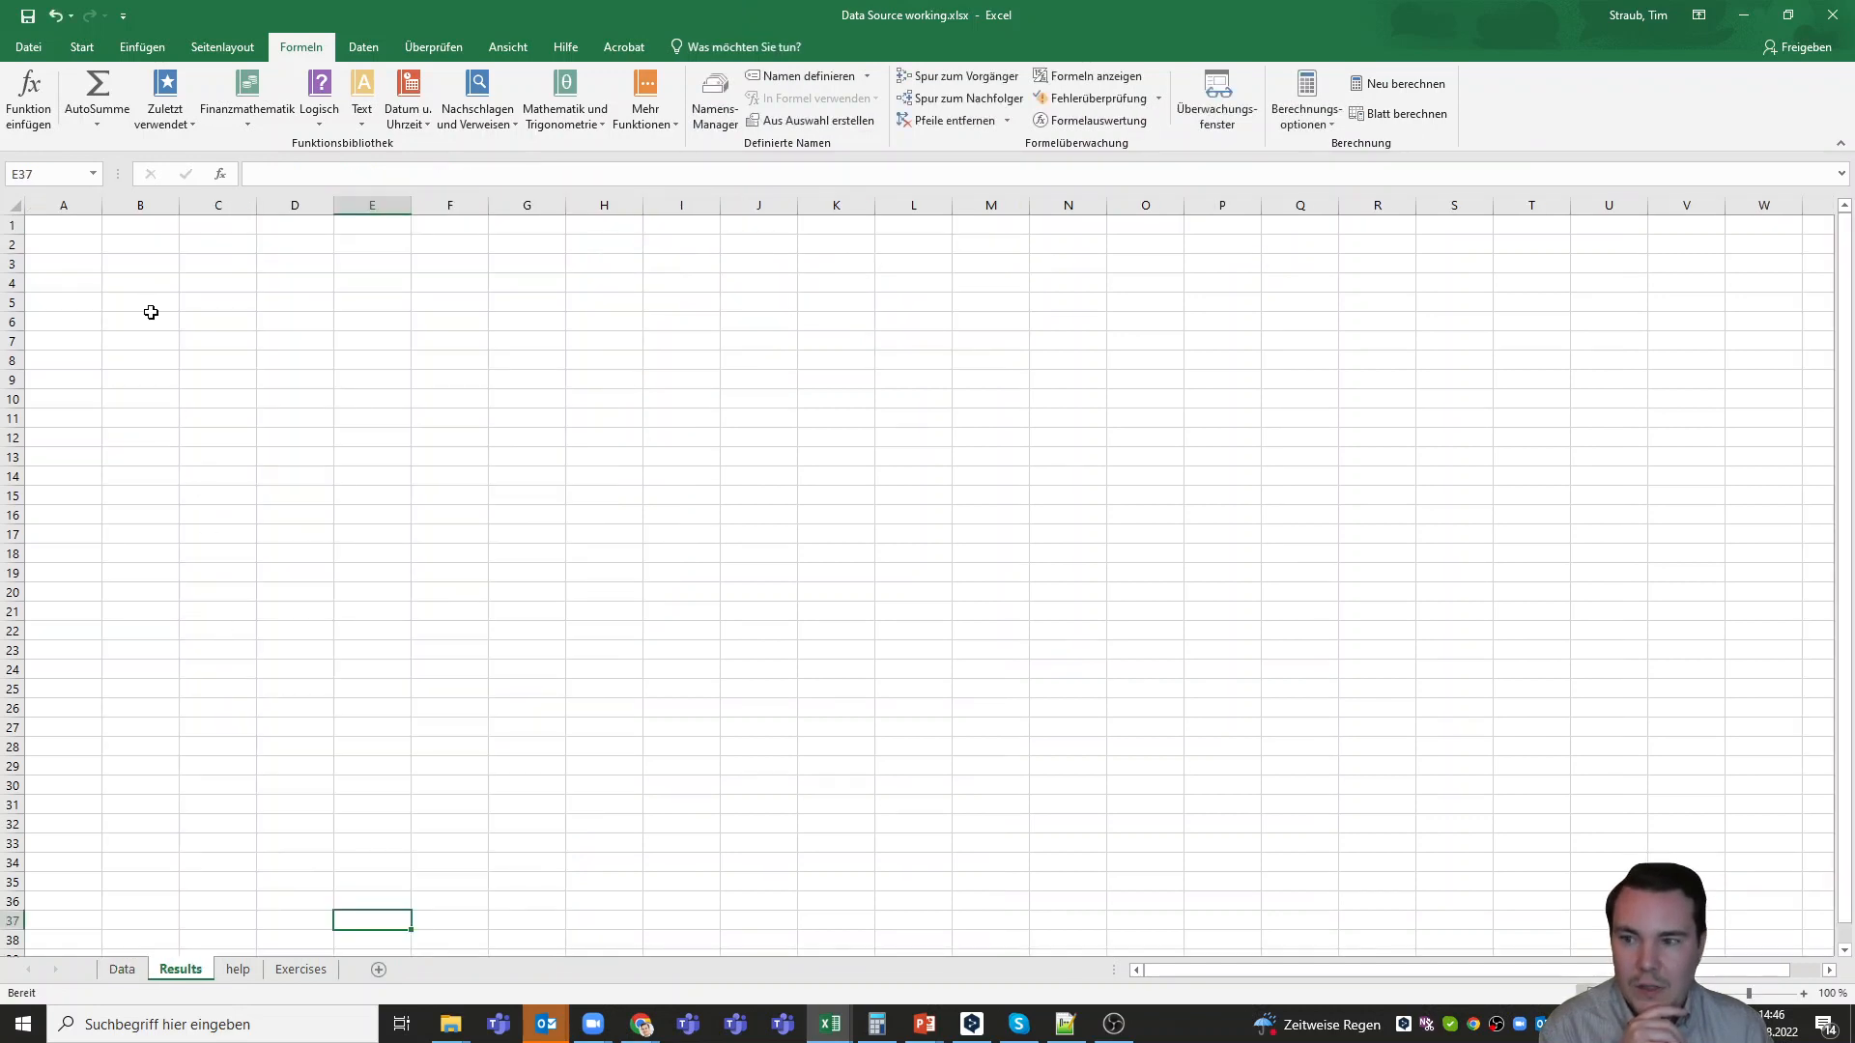
{"action": "left_click", "coordinate": [238, 969]}
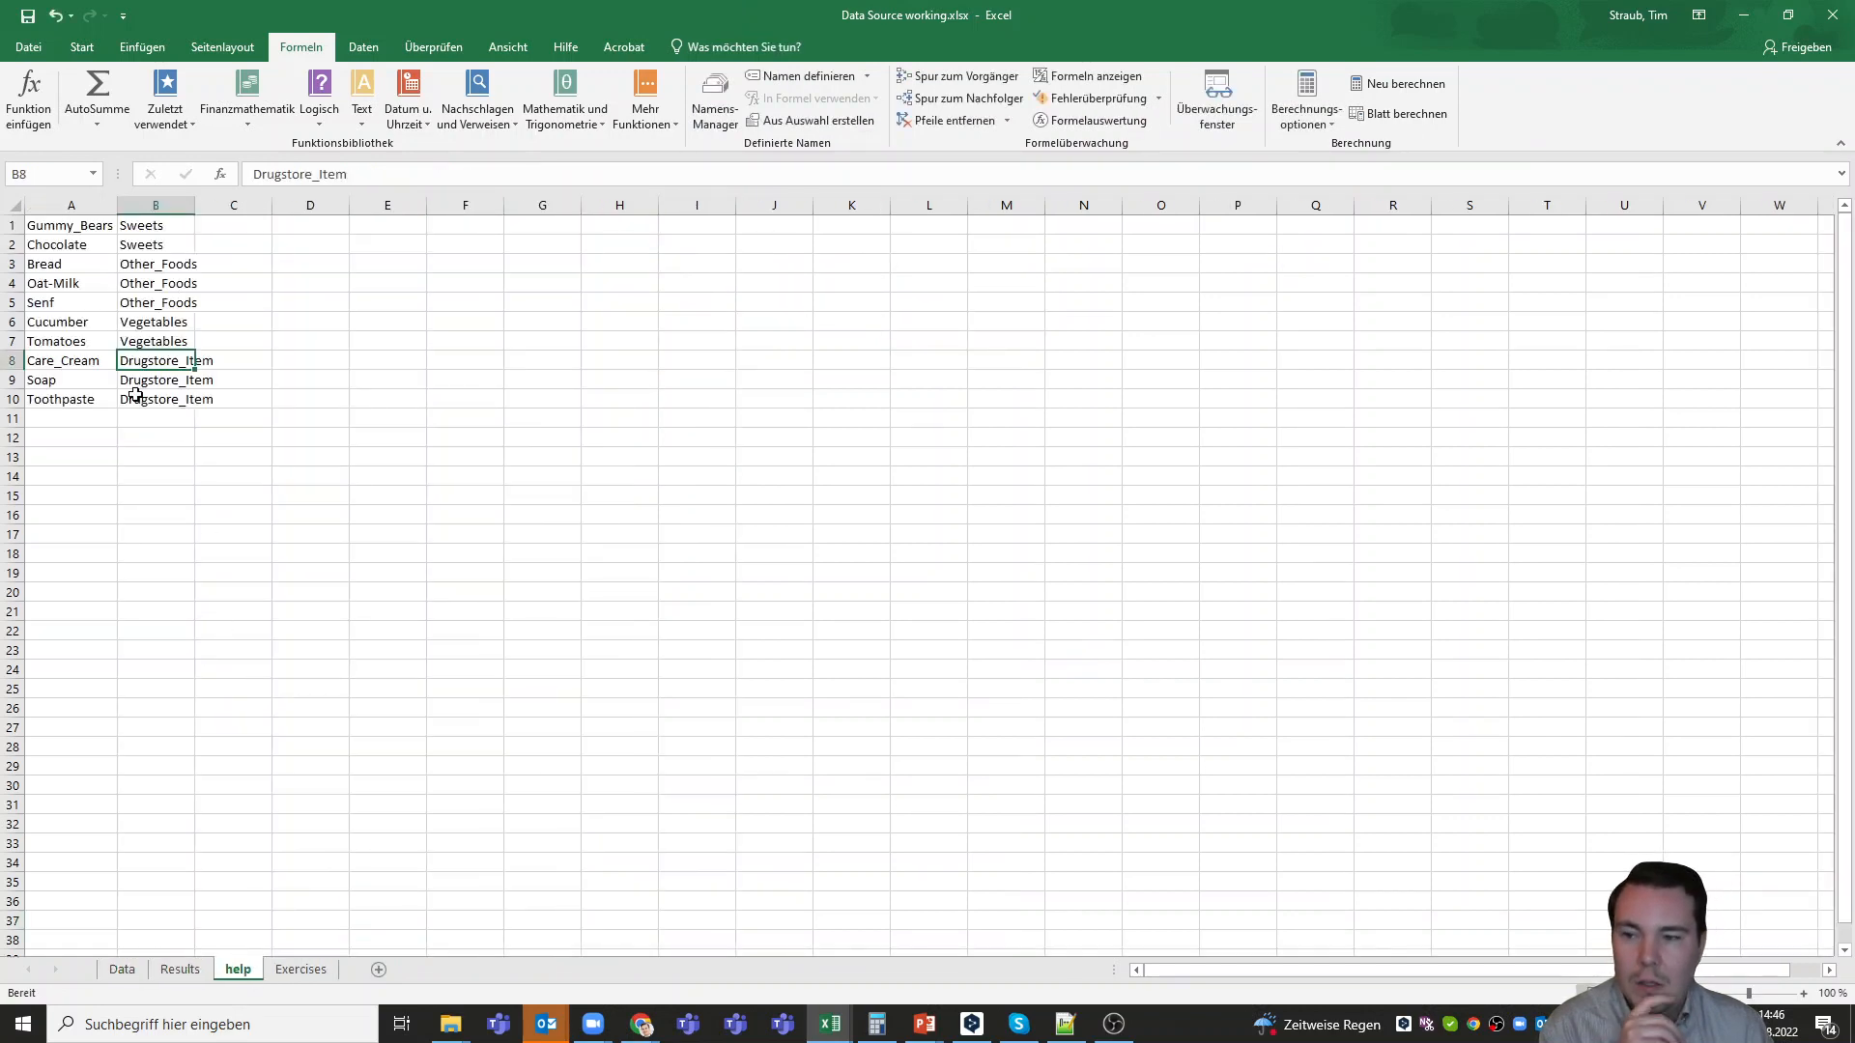
{"action": "left_click", "coordinate": [65, 230]}
{"action": "left_click", "coordinate": [179, 404]}
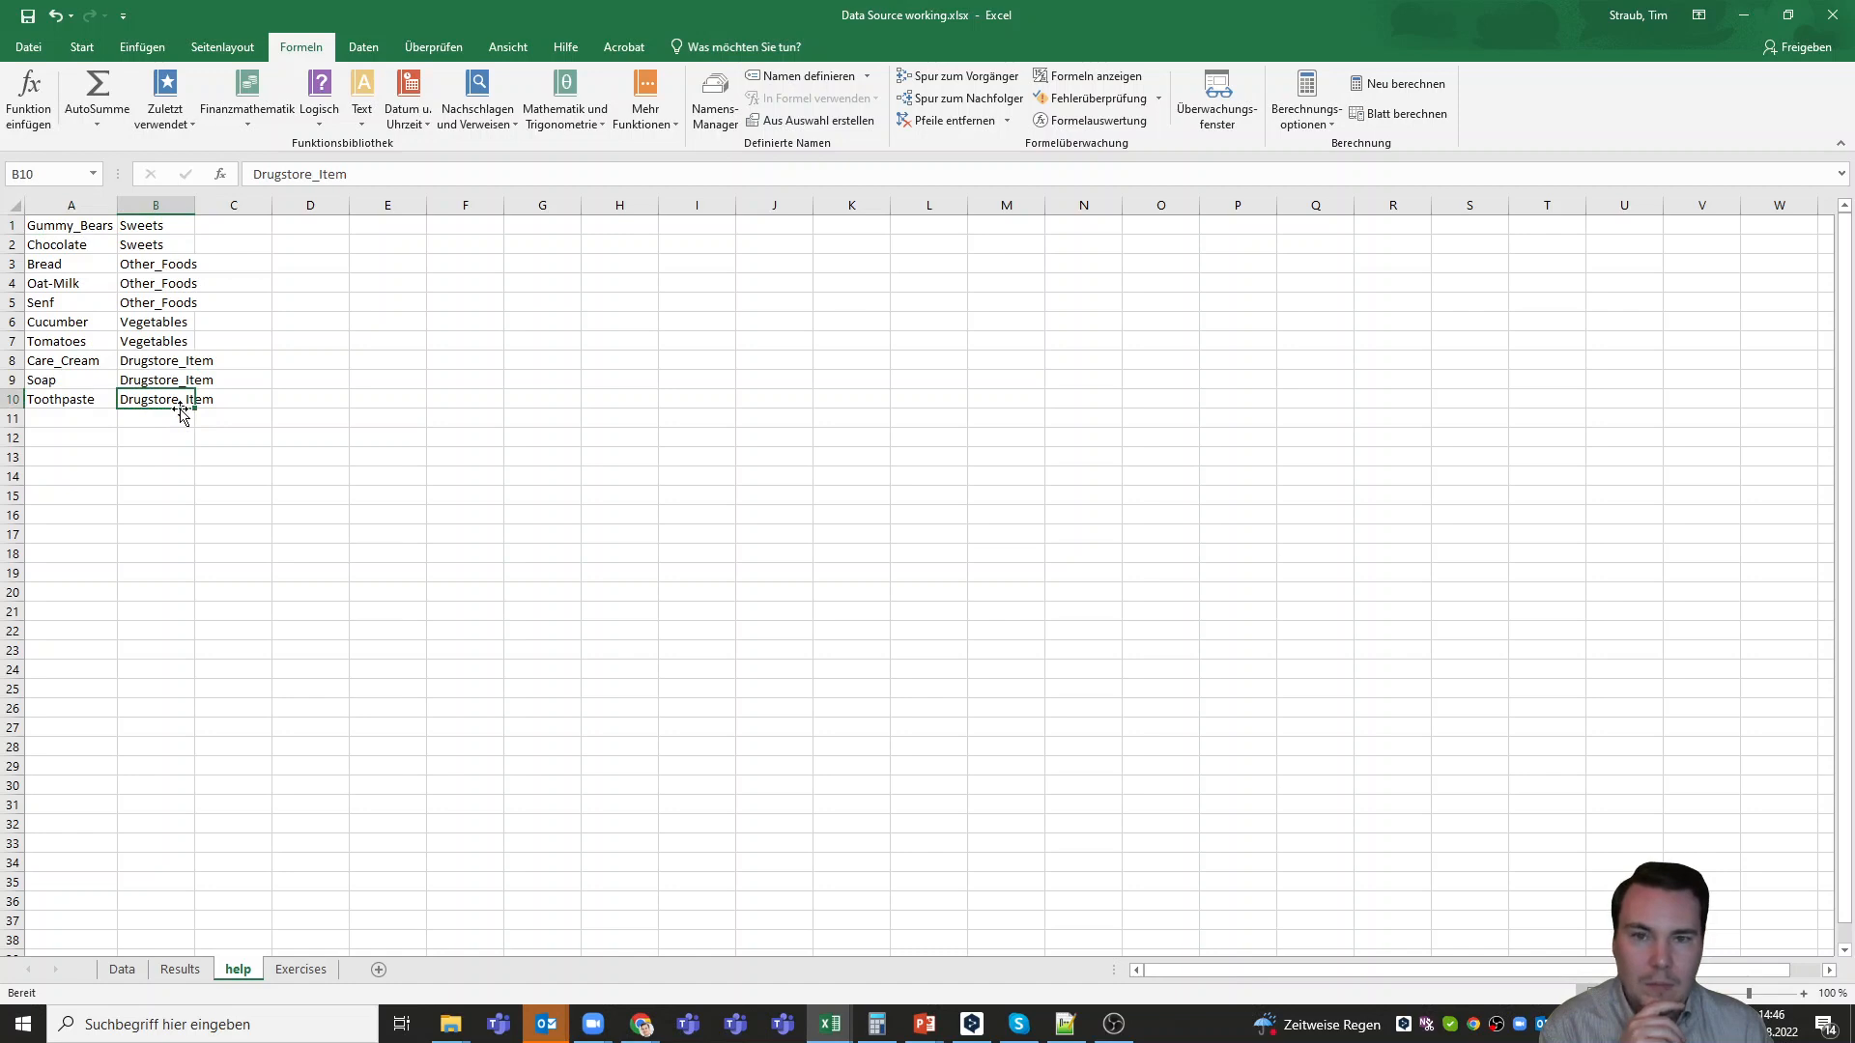
{"action": "left_click", "coordinate": [122, 970]}
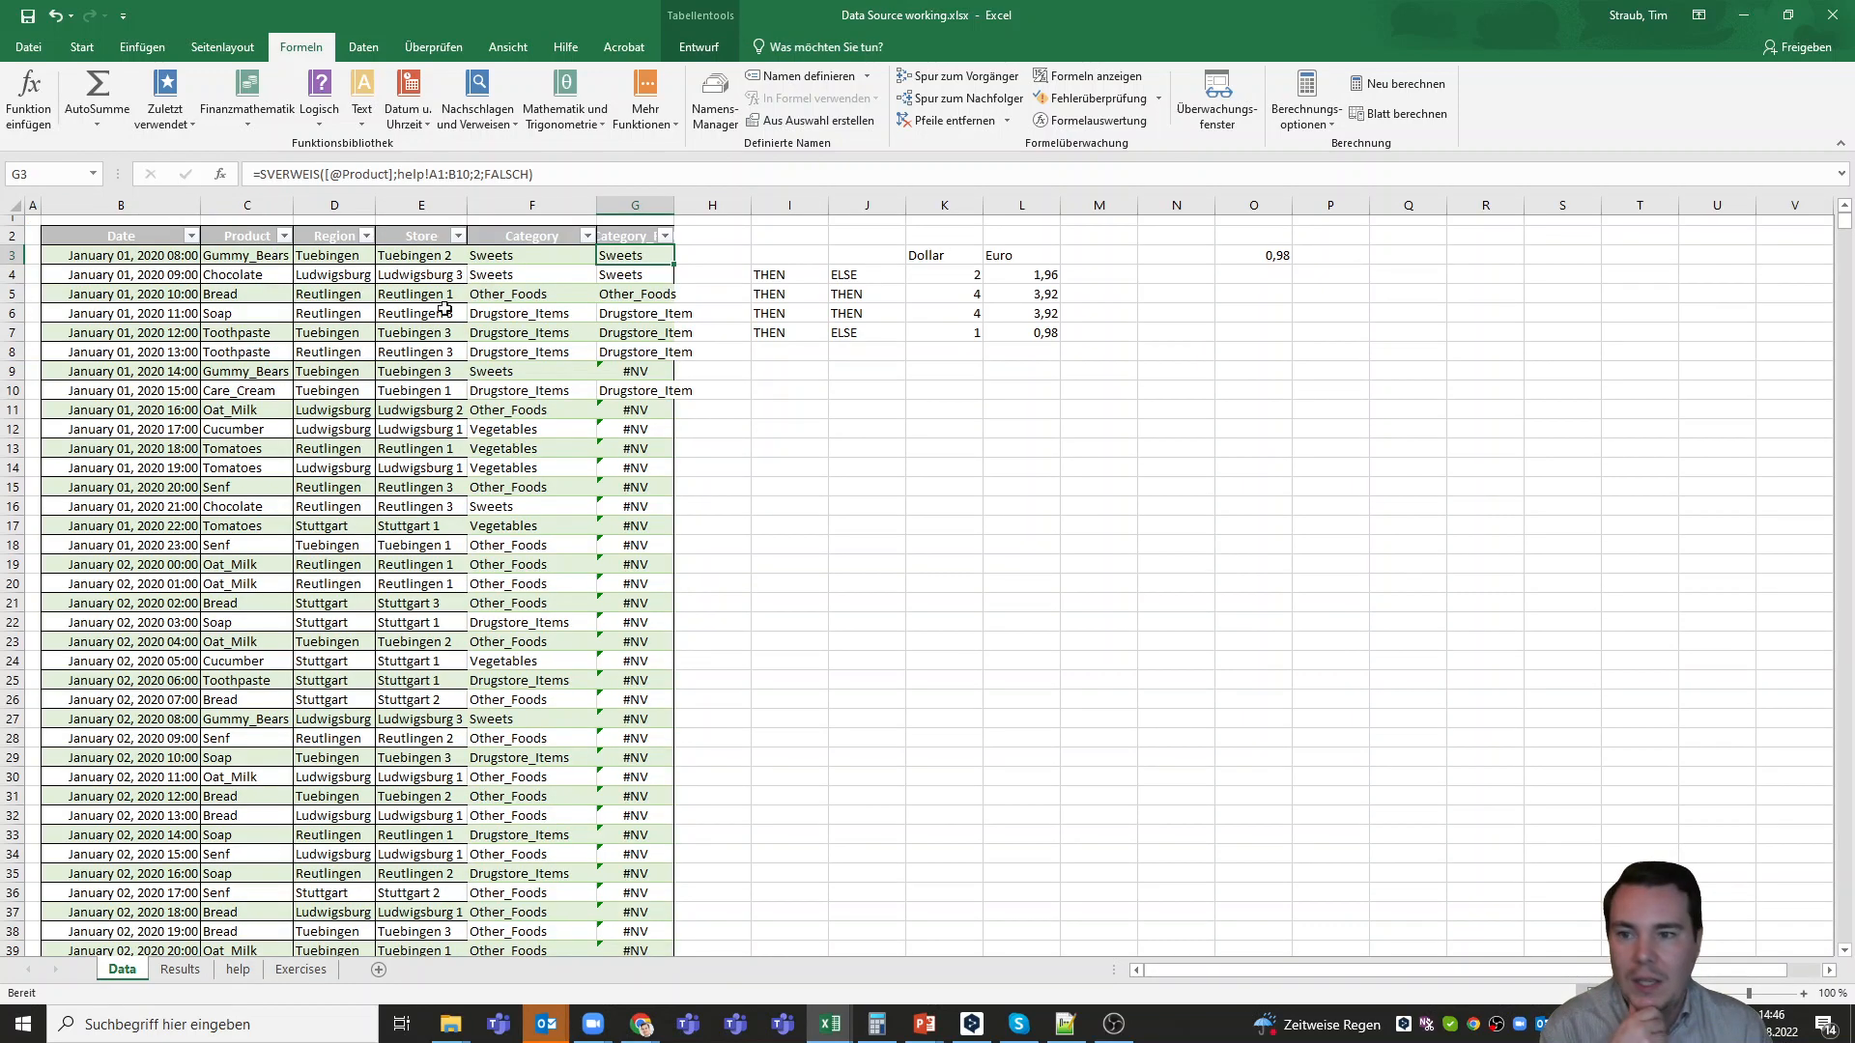
Compare the matrix ranges in G4, G9 and G13 with the lookup table and cells A11:B20 on the help sheet
{"action": "left_click", "coordinate": [609, 274]}
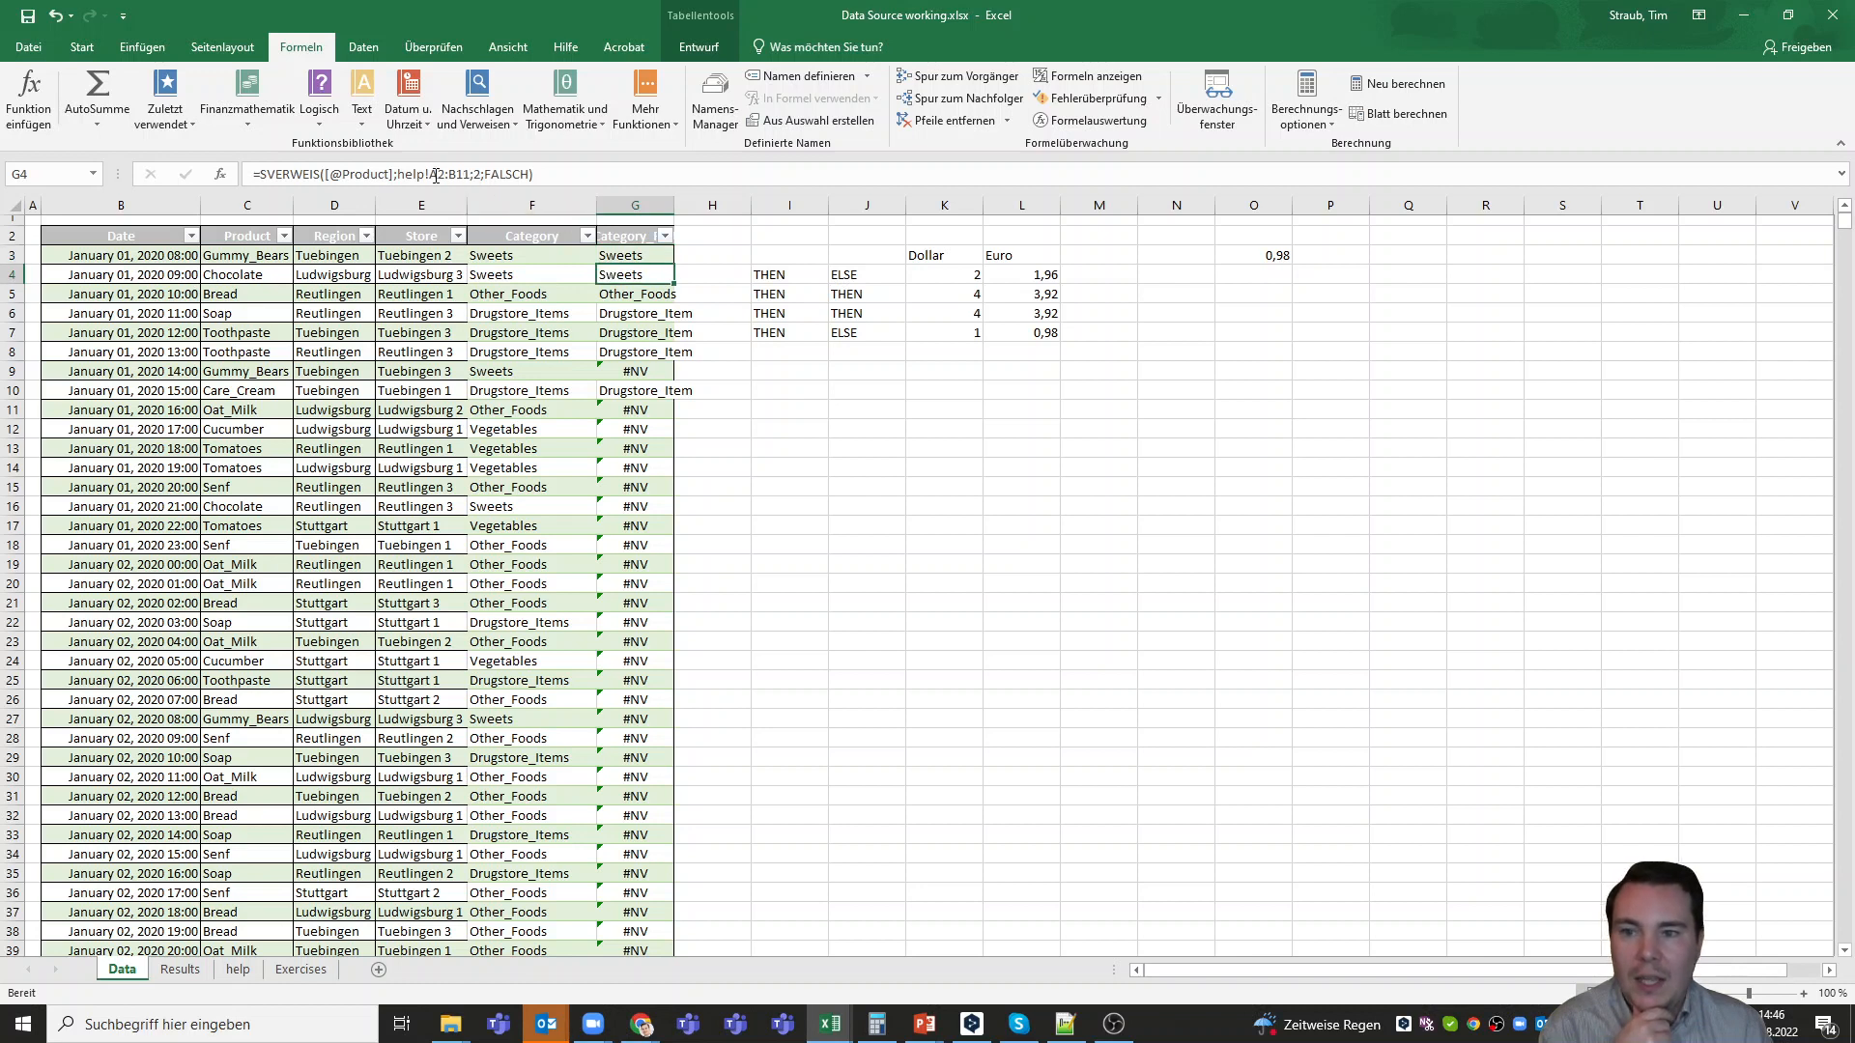
{"action": "left_click", "coordinate": [467, 175]}
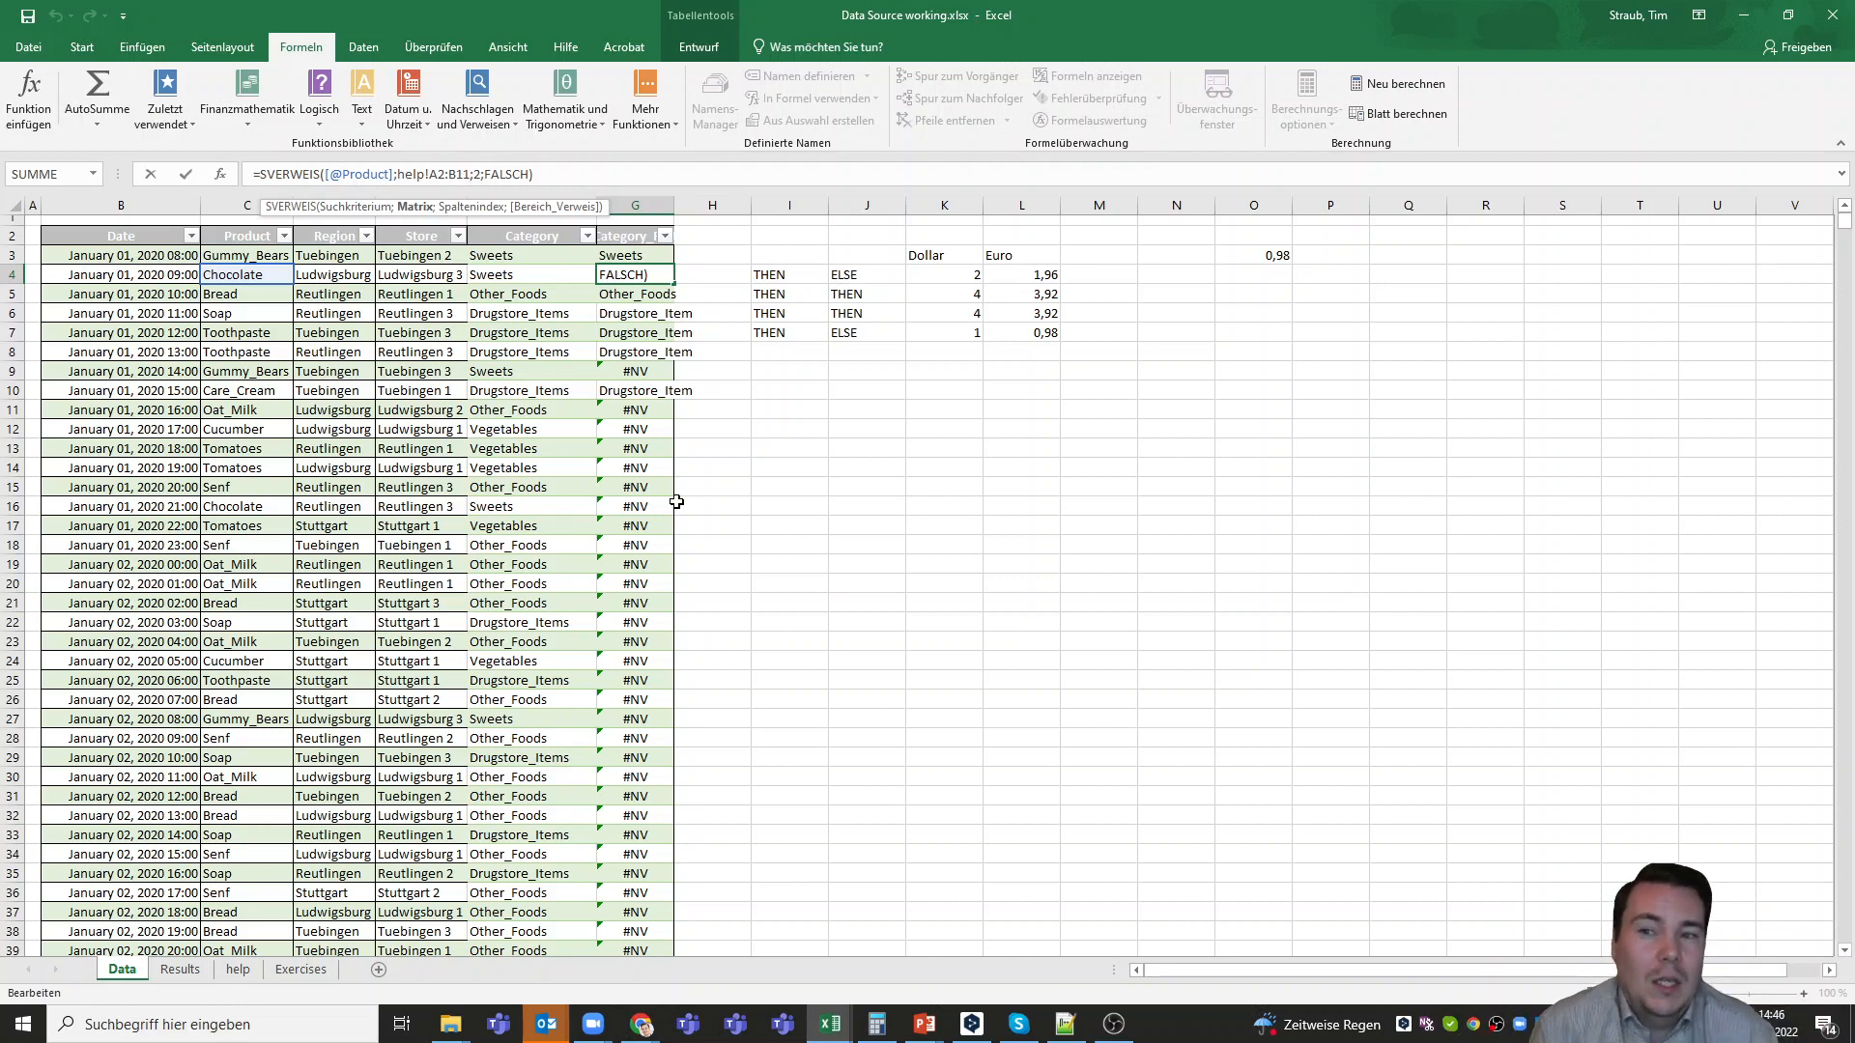
{"action": "left_click", "coordinate": [634, 370]}
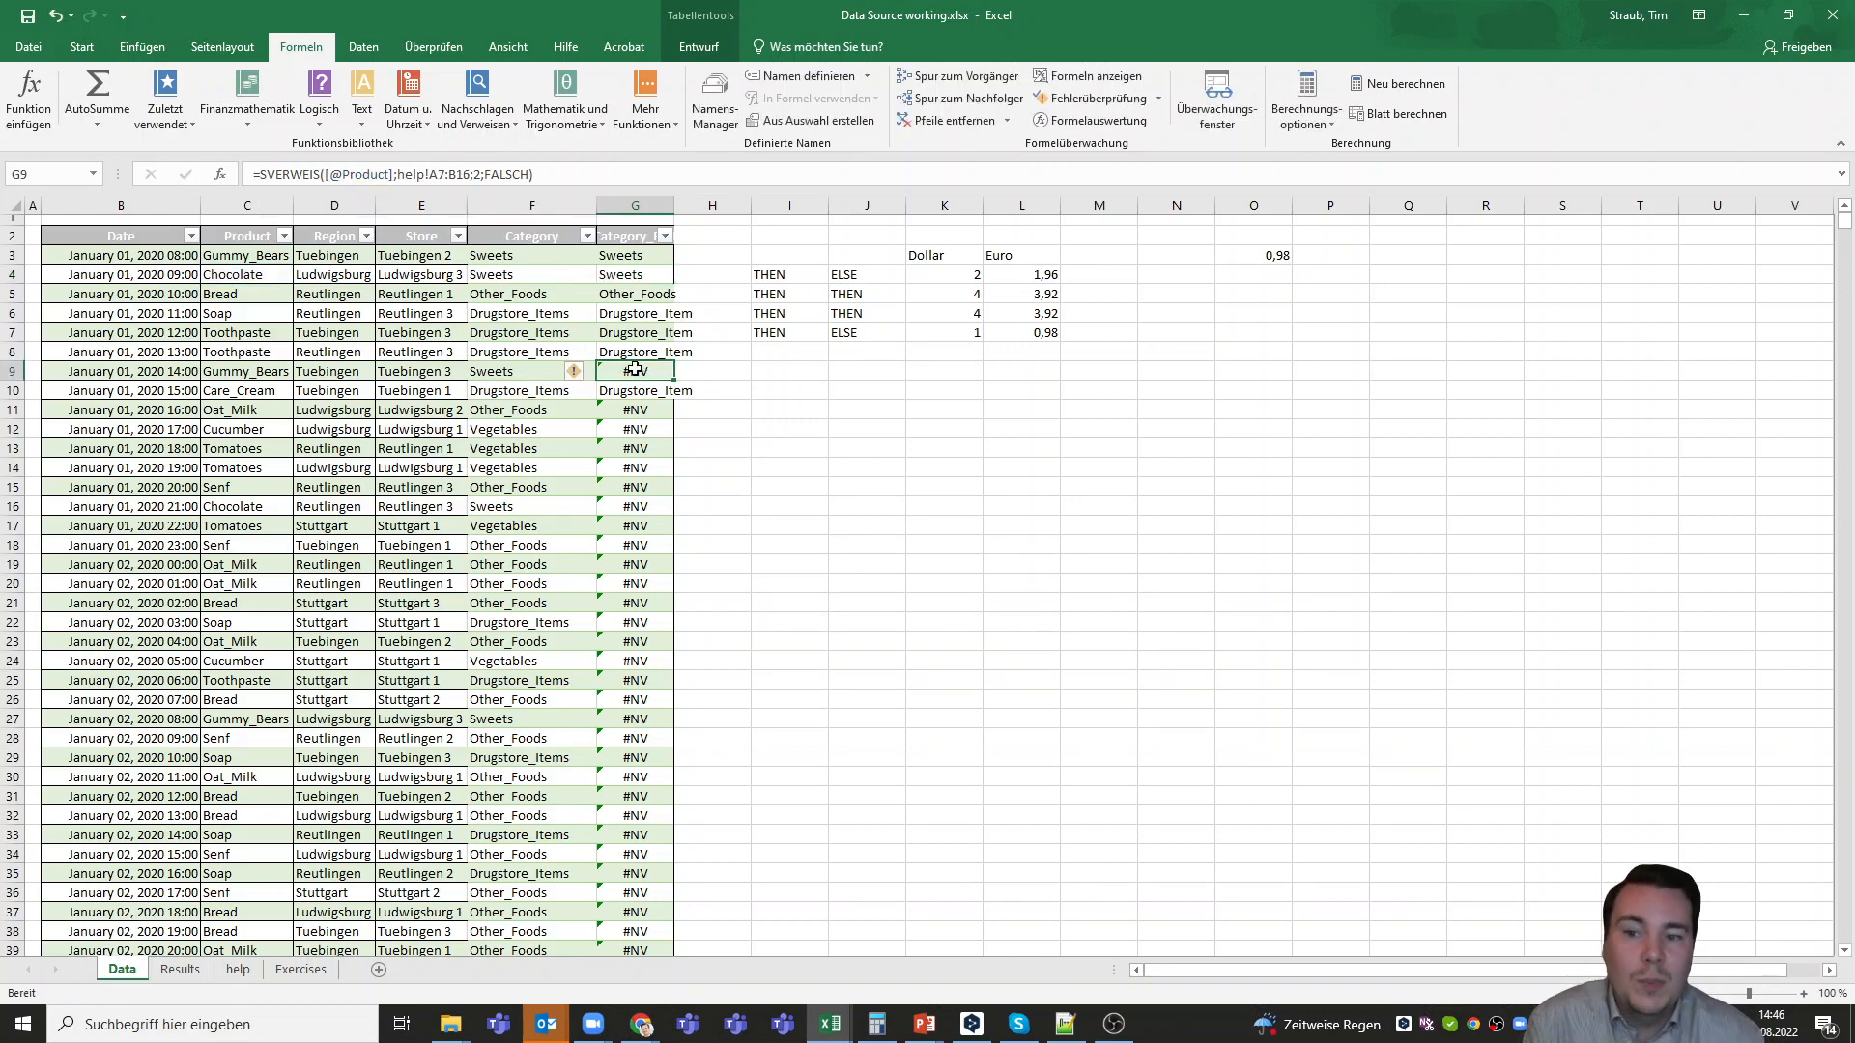
{"action": "left_click", "coordinate": [645, 451]}
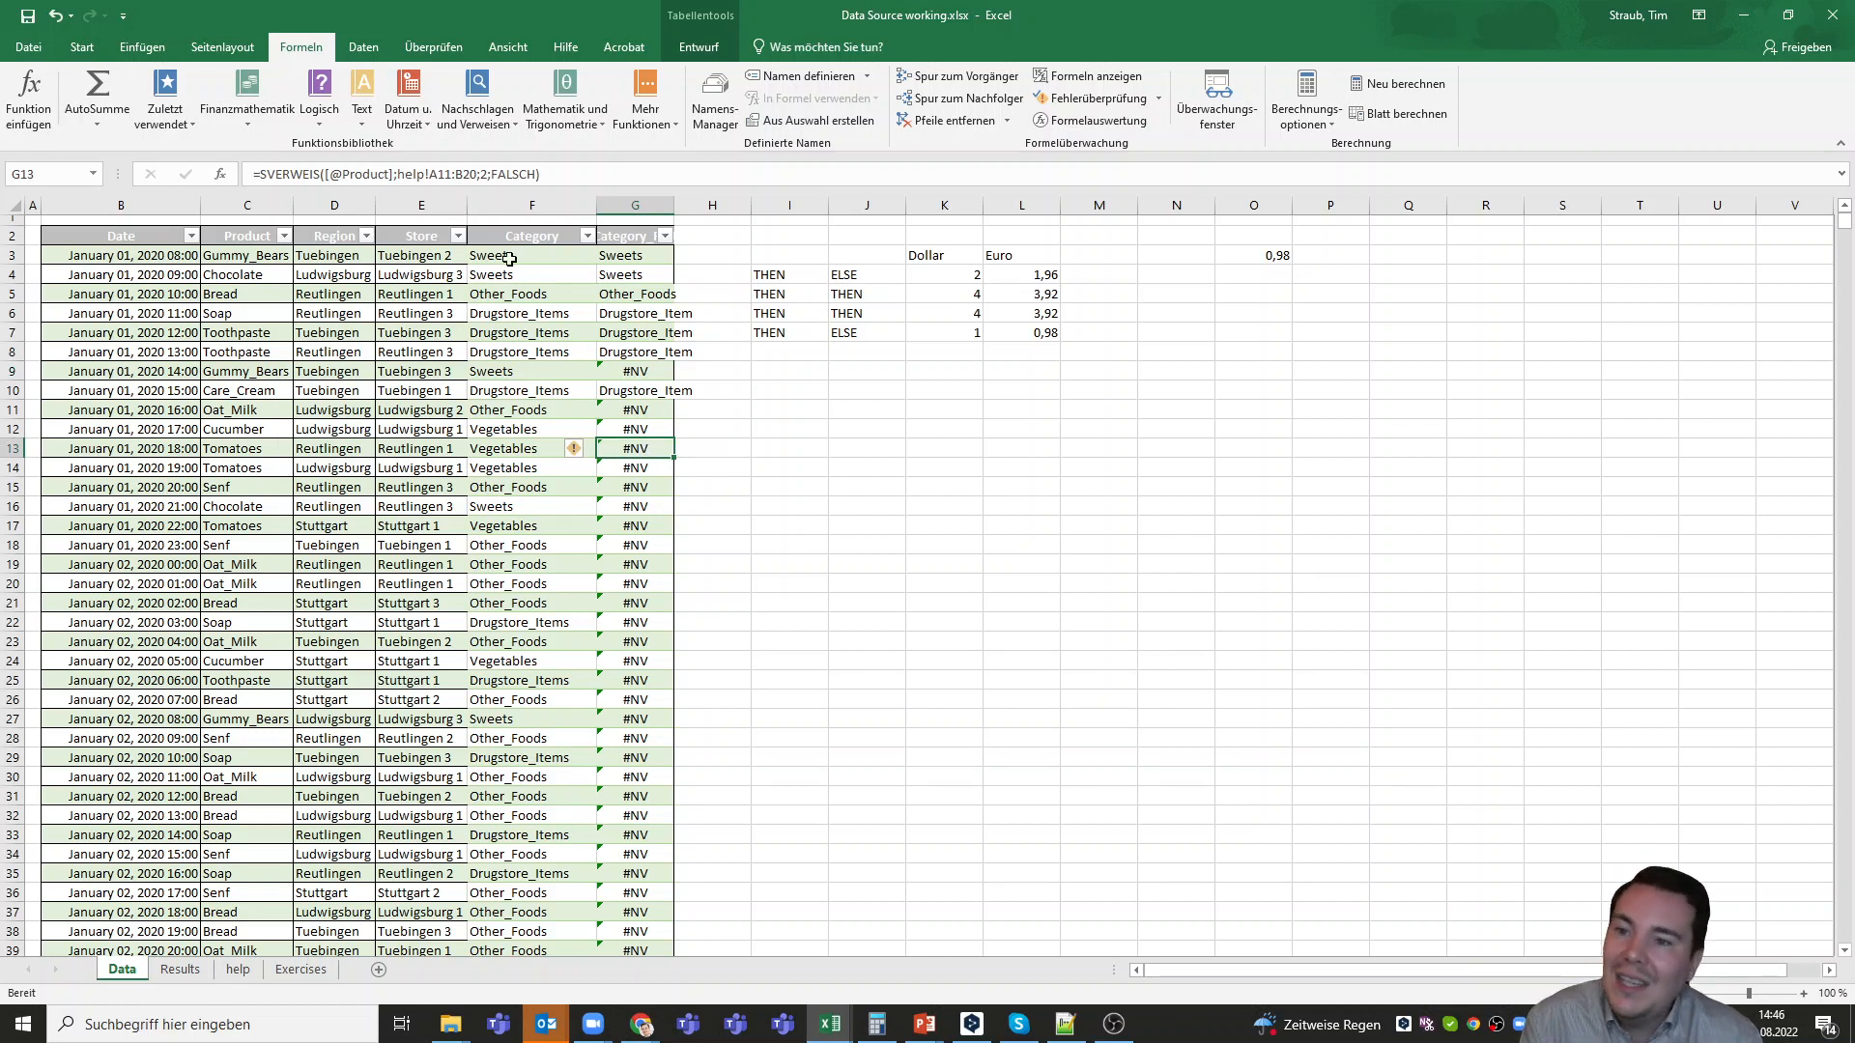
{"action": "left_click", "coordinate": [238, 969]}
{"action": "left_click", "coordinate": [78, 418]}
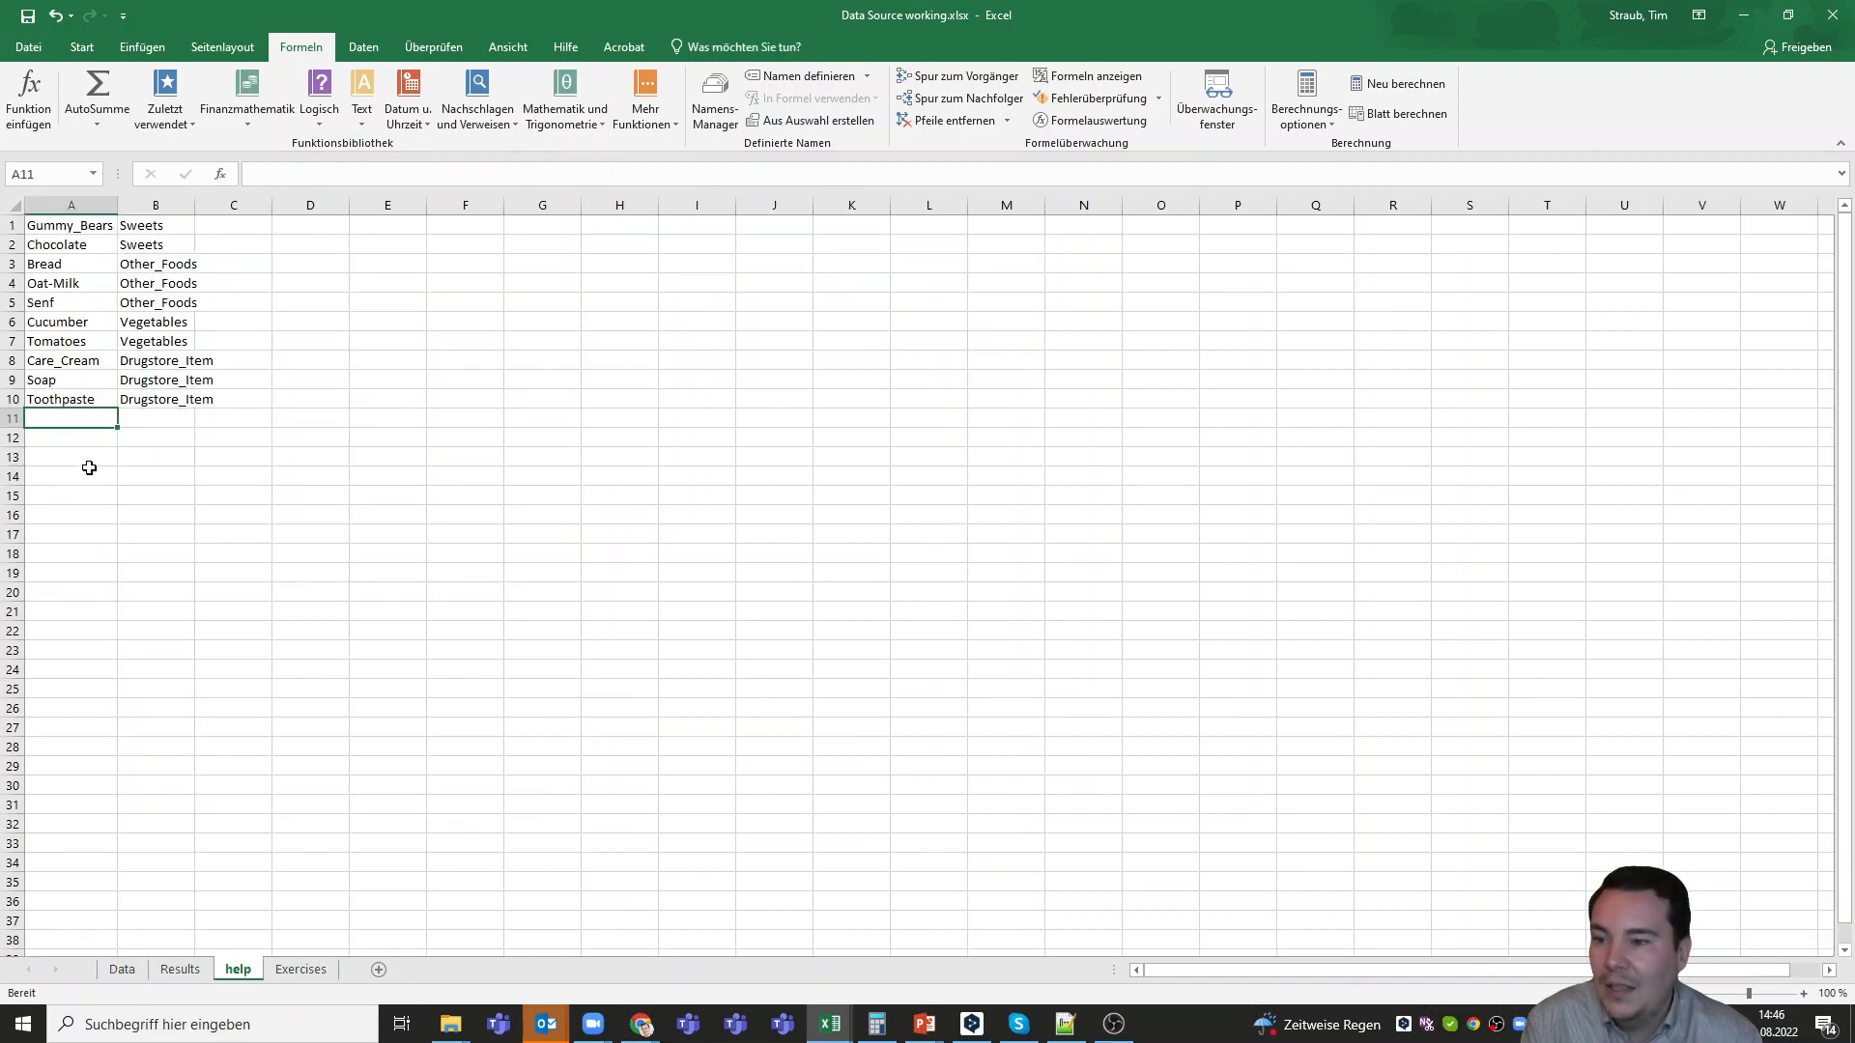
{"action": "left_click_drag", "start_coordinate": [83, 423], "coordinate": [176, 596]}
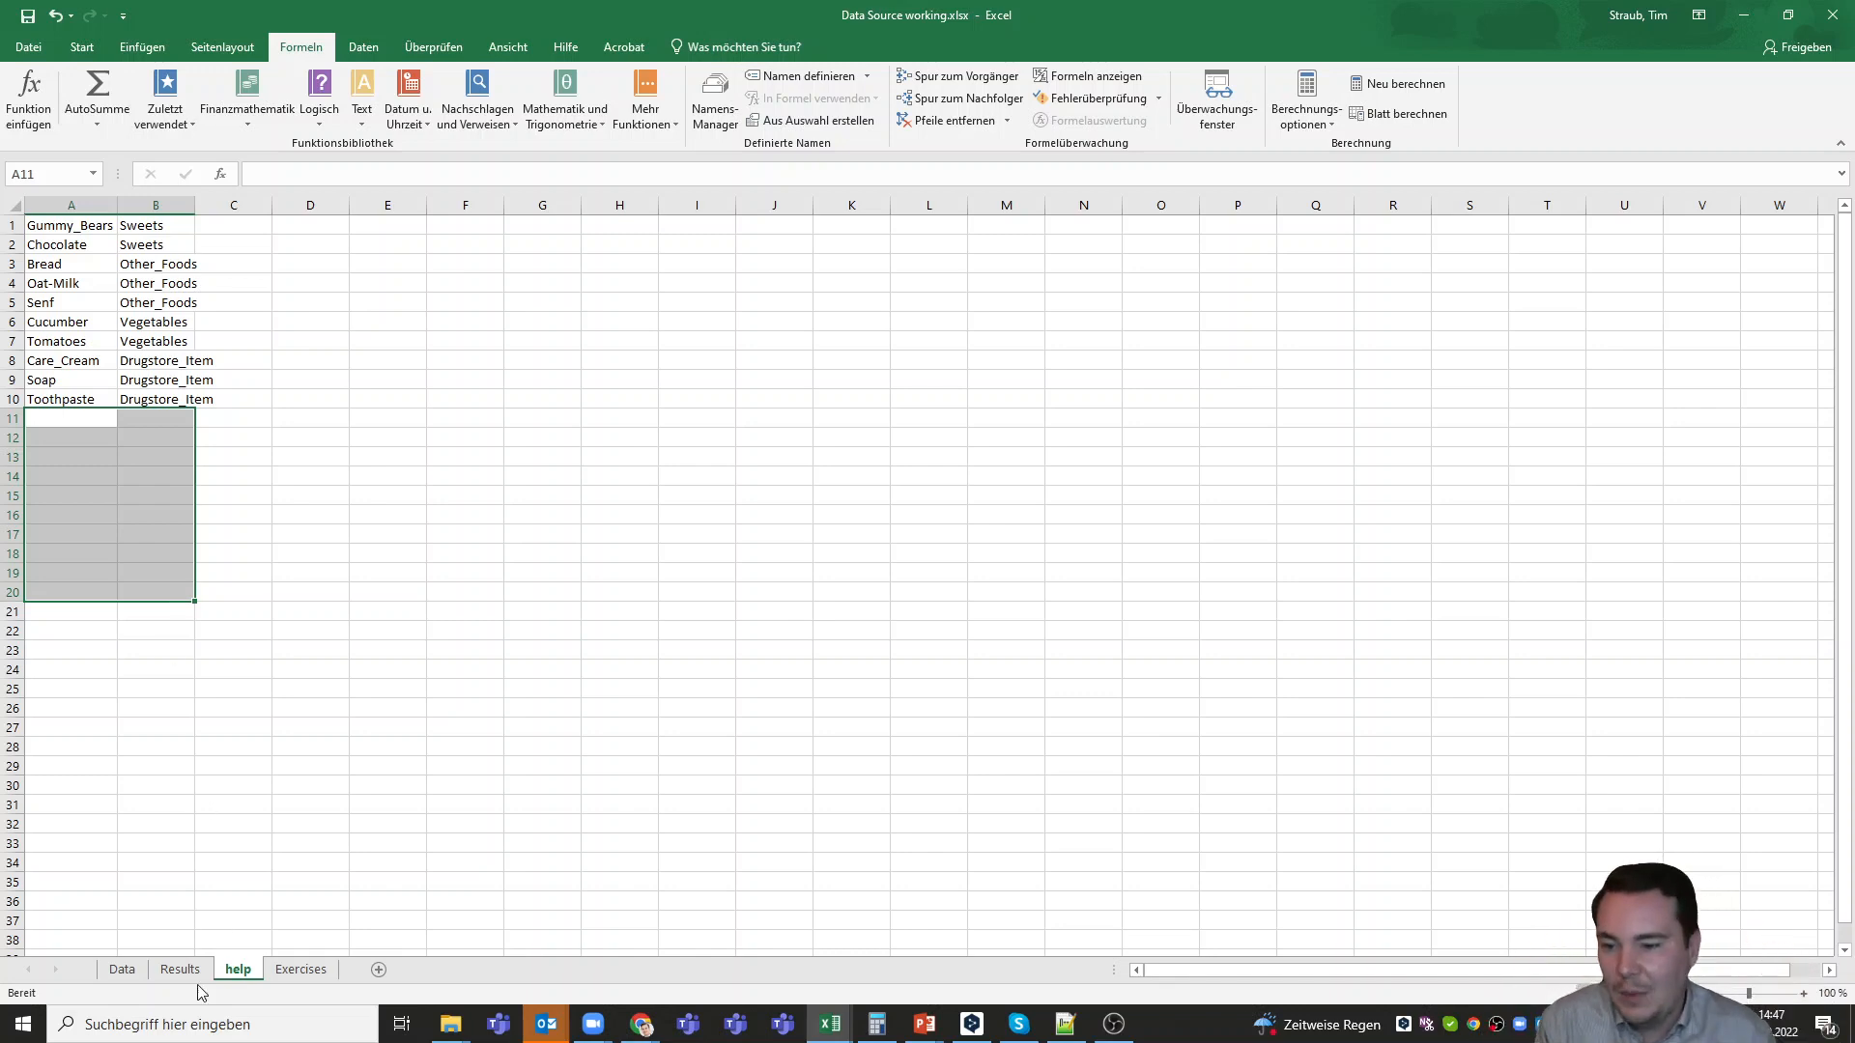
{"action": "left_click", "coordinate": [60, 226]}
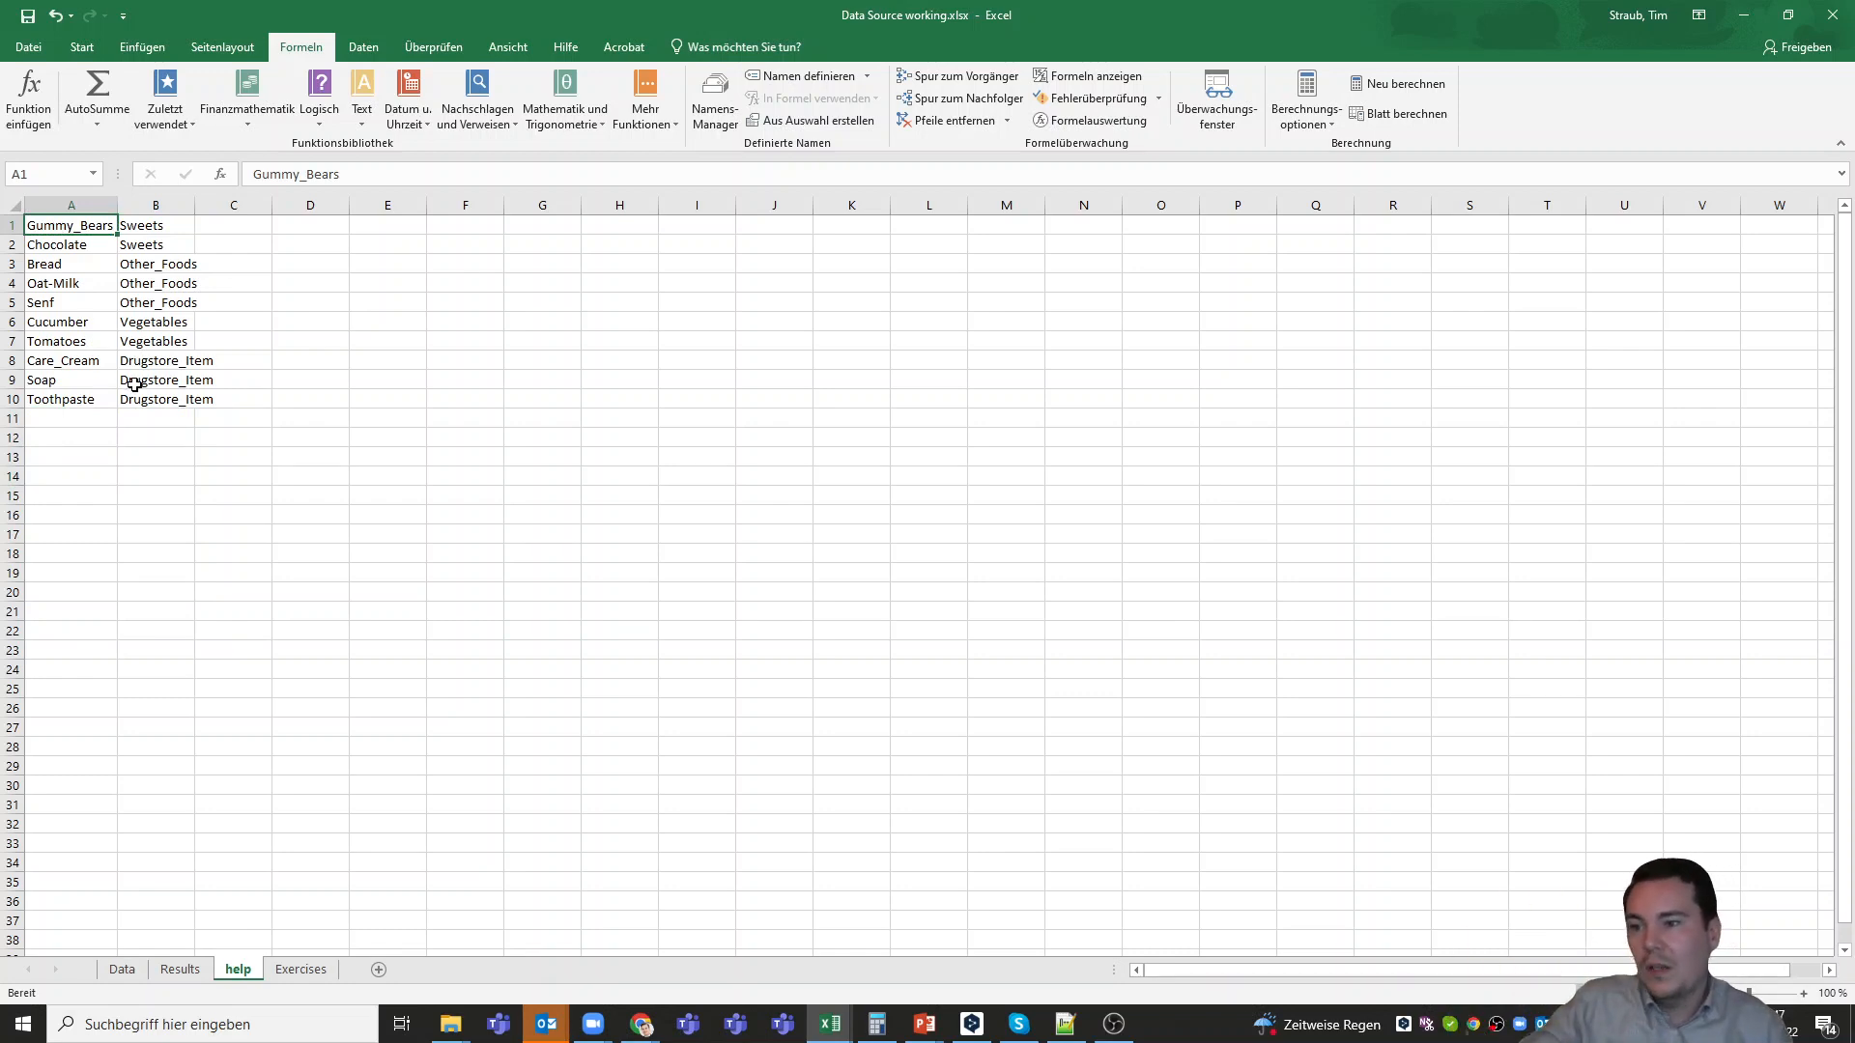
{"action": "left_click", "coordinate": [158, 403]}
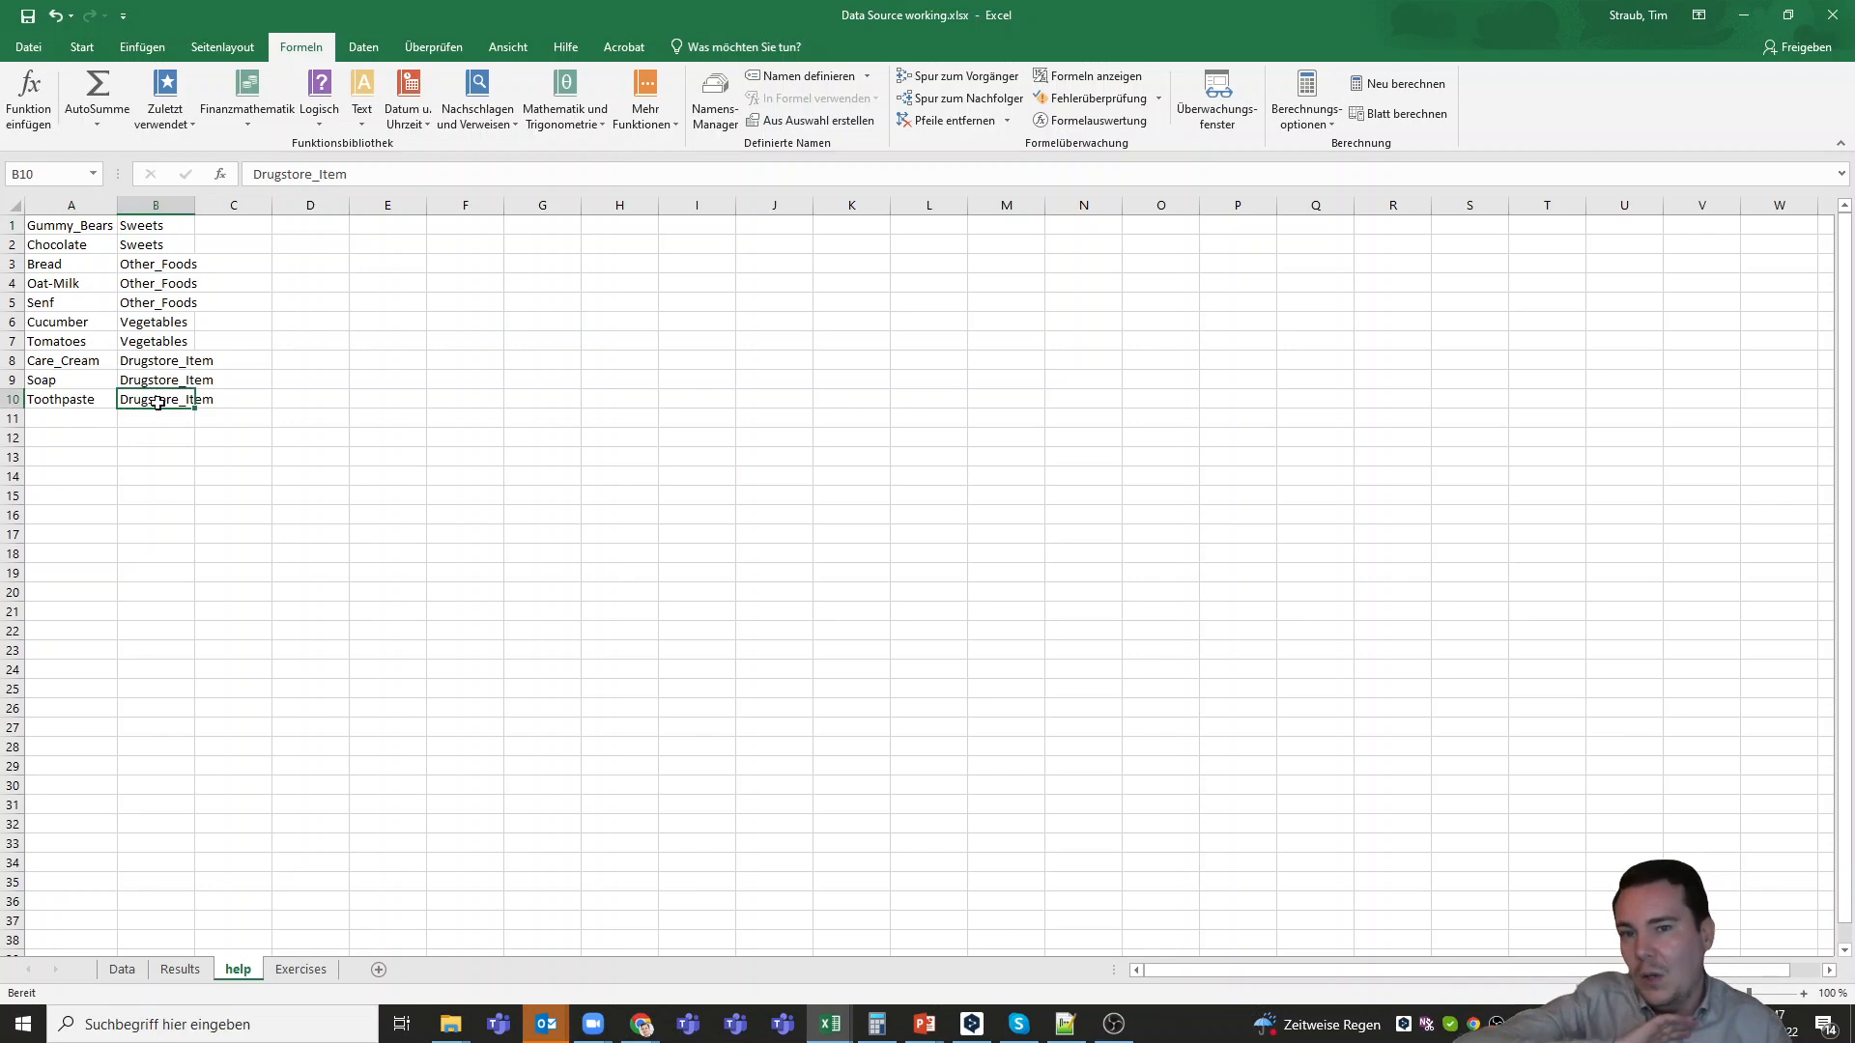
Make the matrix reference in the SVERWEIS formula in G3 of the Data sheet absolute as help!$A$1:$B$10
{"action": "left_click", "coordinate": [122, 969]}
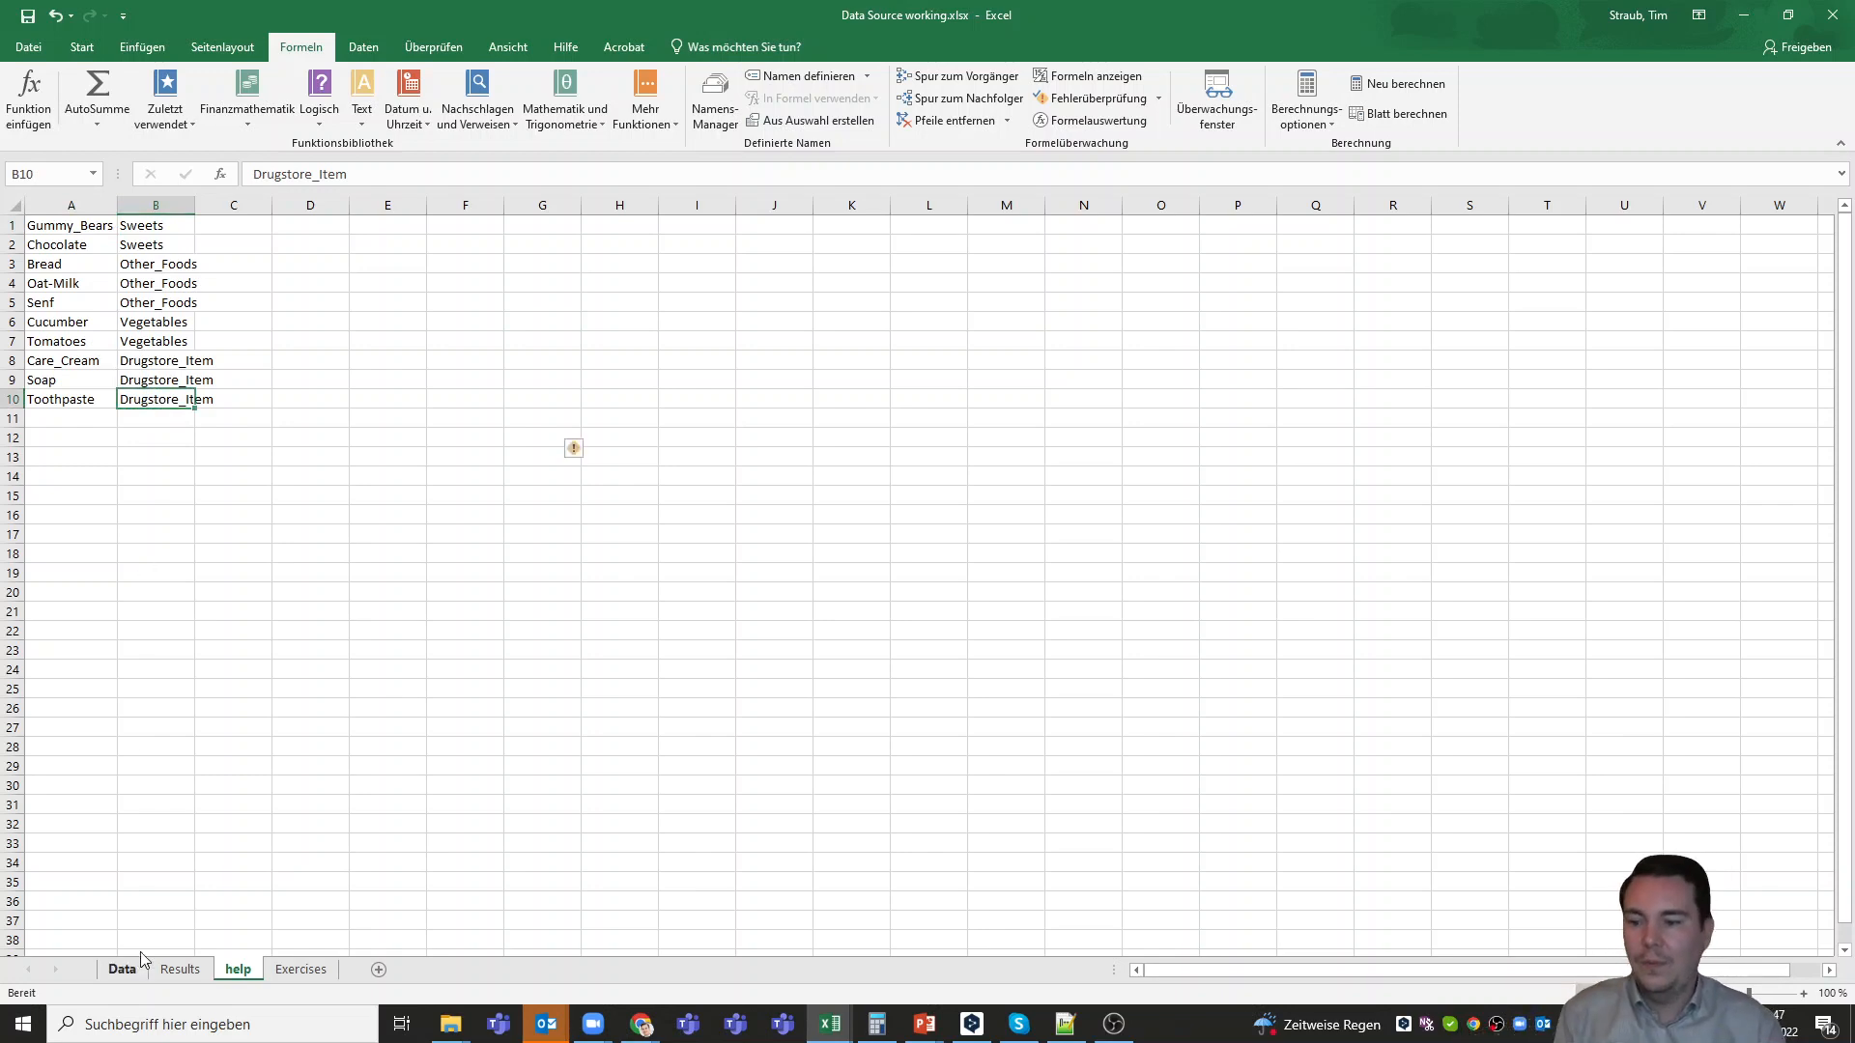
{"action": "left_click", "coordinate": [635, 255]}
{"action": "left_click", "coordinate": [428, 174]}
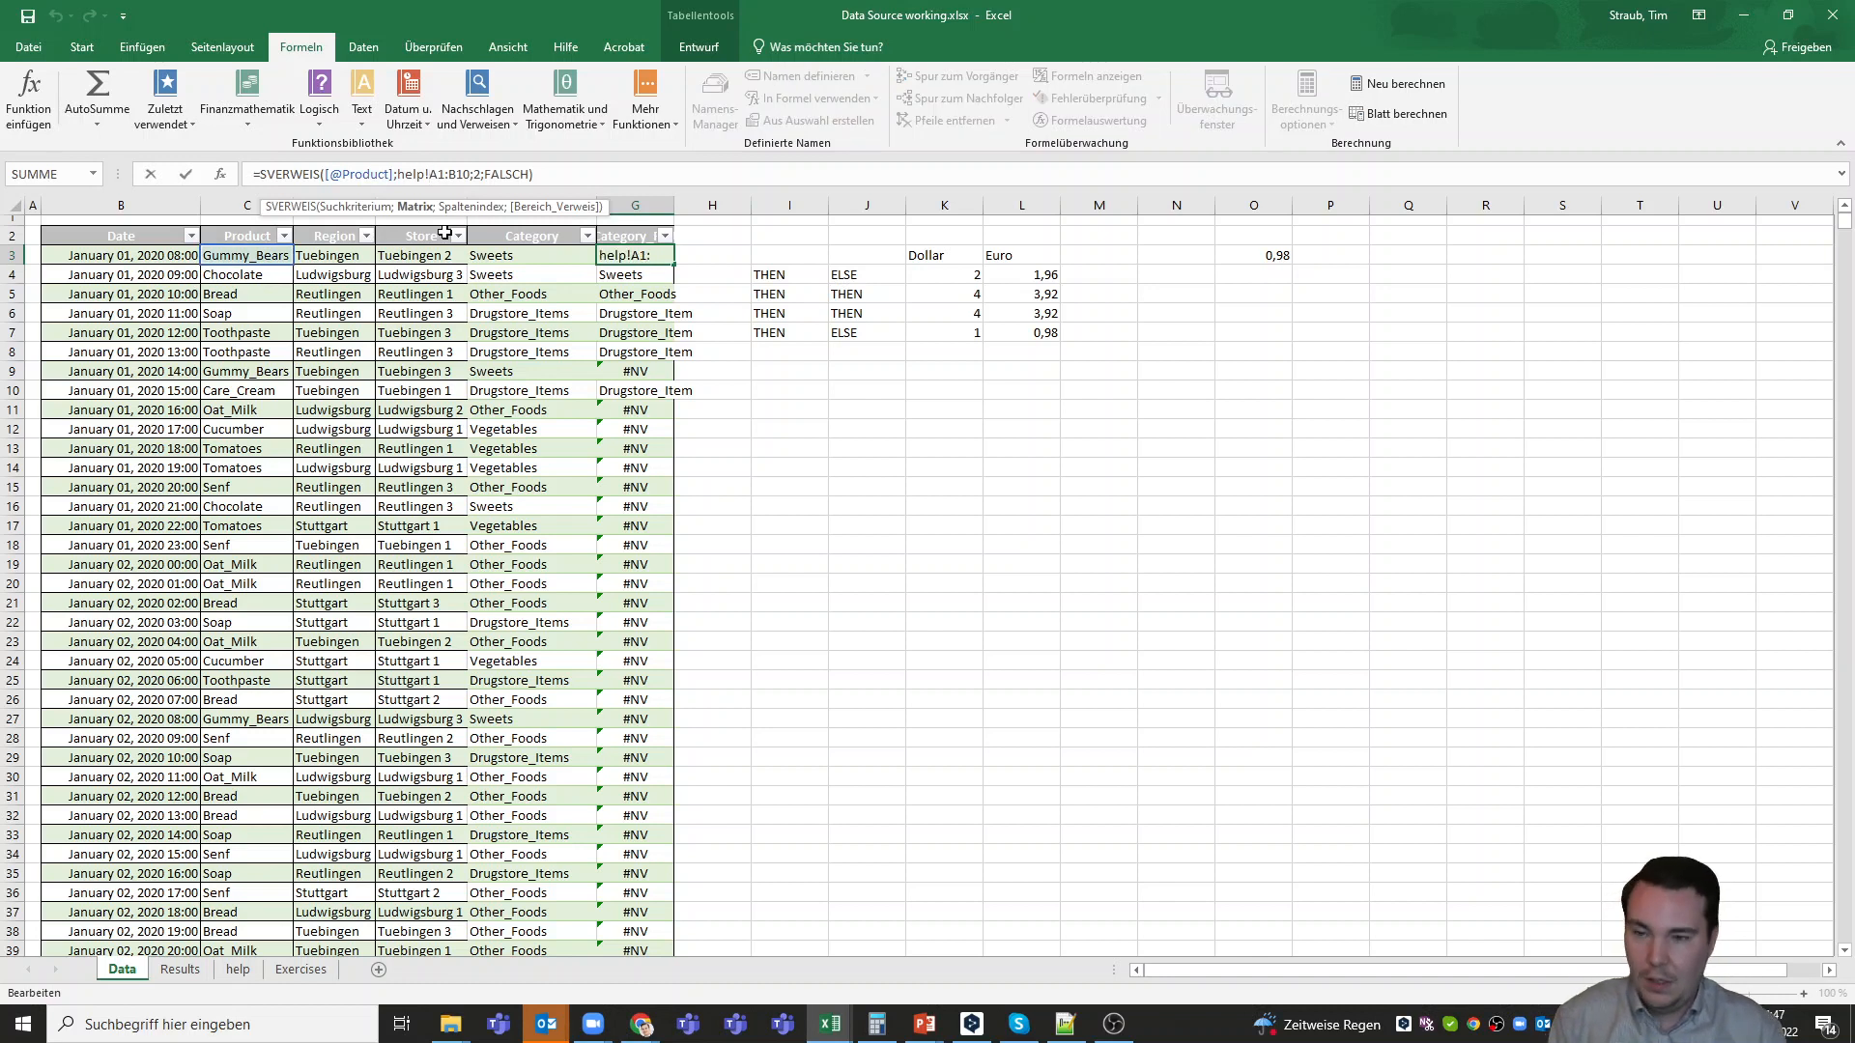
{"action": "type", "text": "$"}
{"action": "key", "text": "Right"}
{"action": "key", "text": "Right"}
{"action": "key", "text": "Right"}
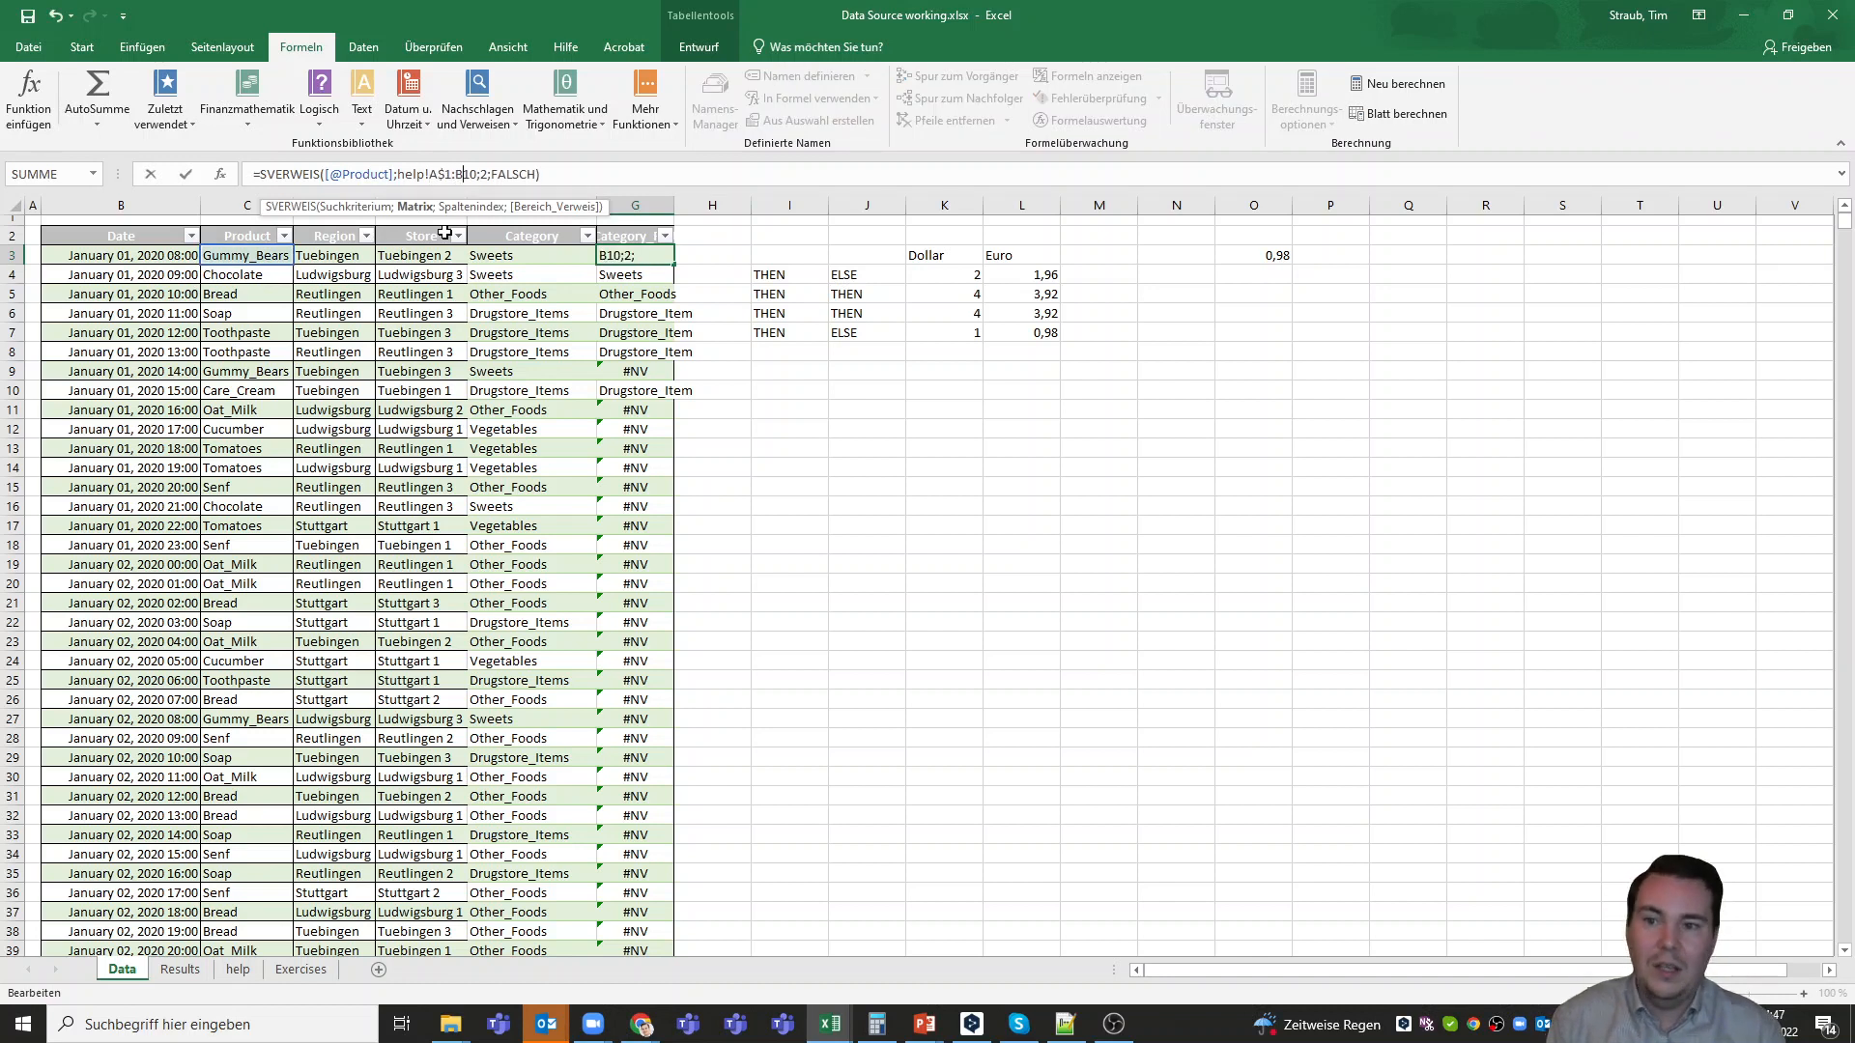
{"action": "type", "text": "$"}
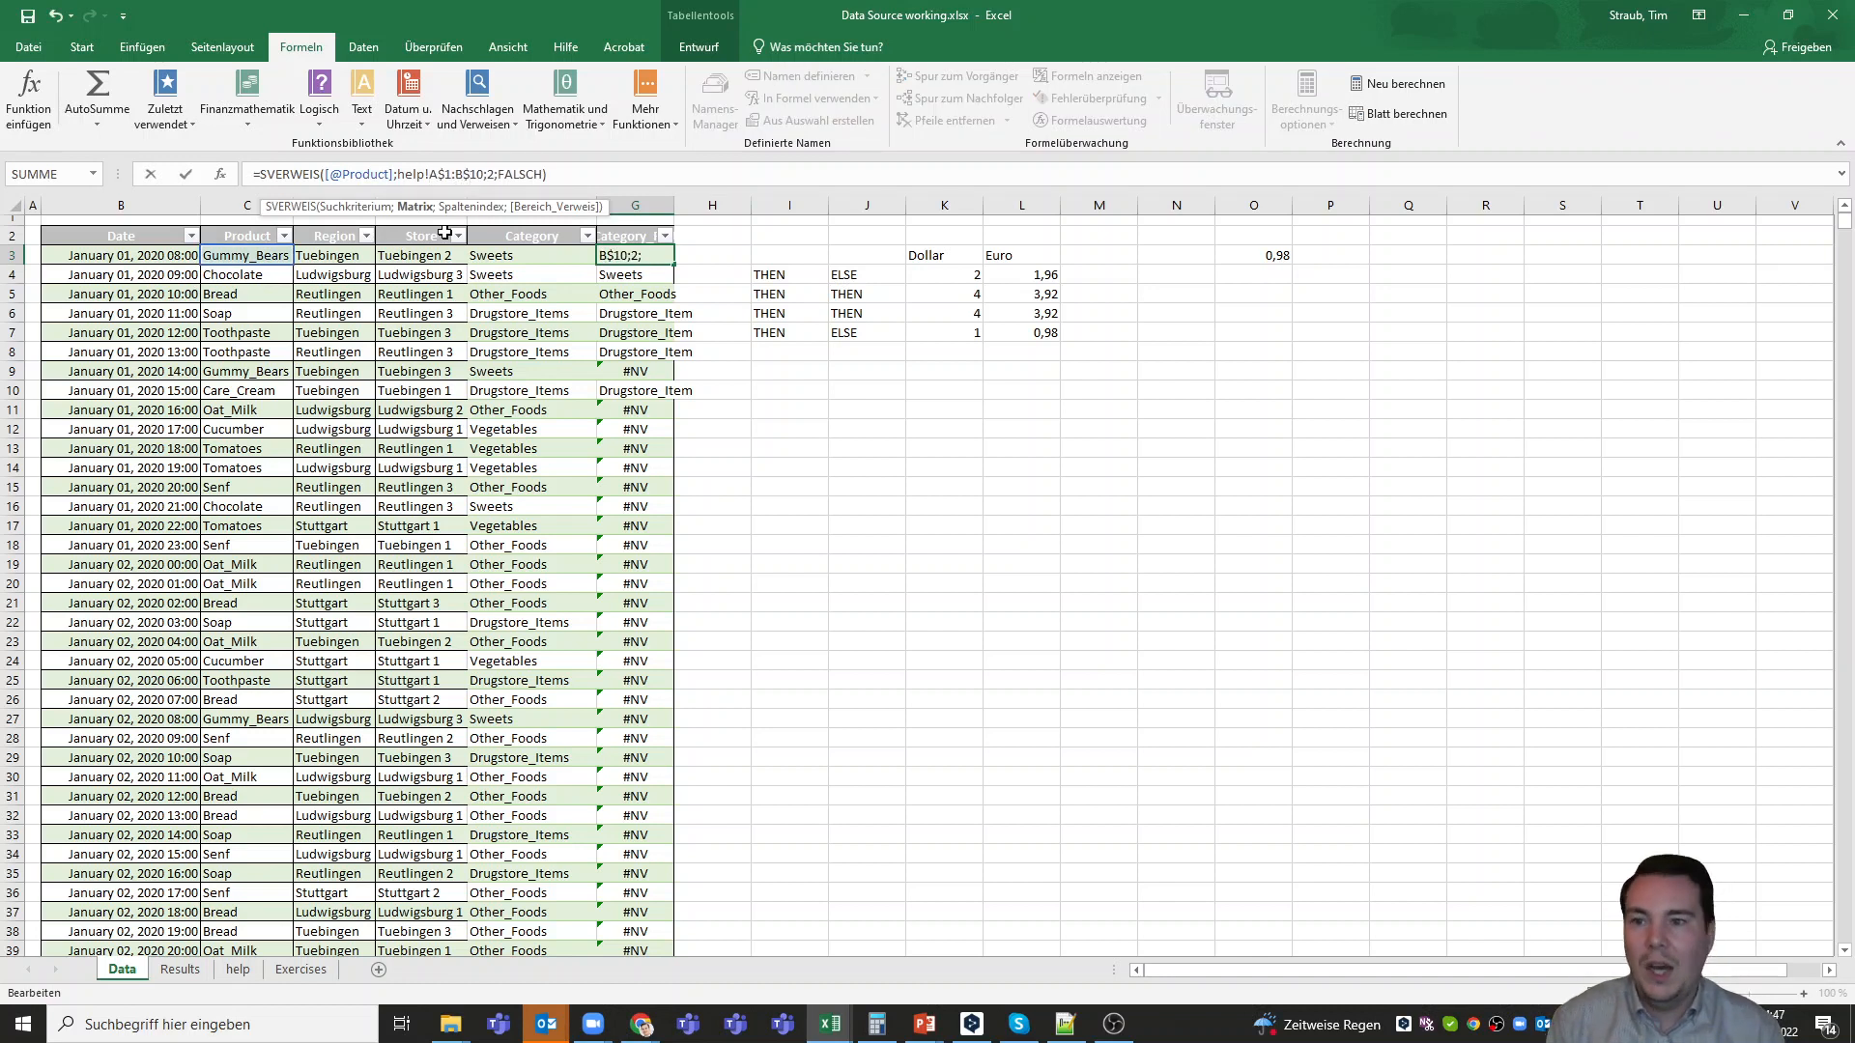
{"action": "key", "text": "Left"}
{"action": "key", "text": "Left"}
{"action": "type", "text": "$A"}
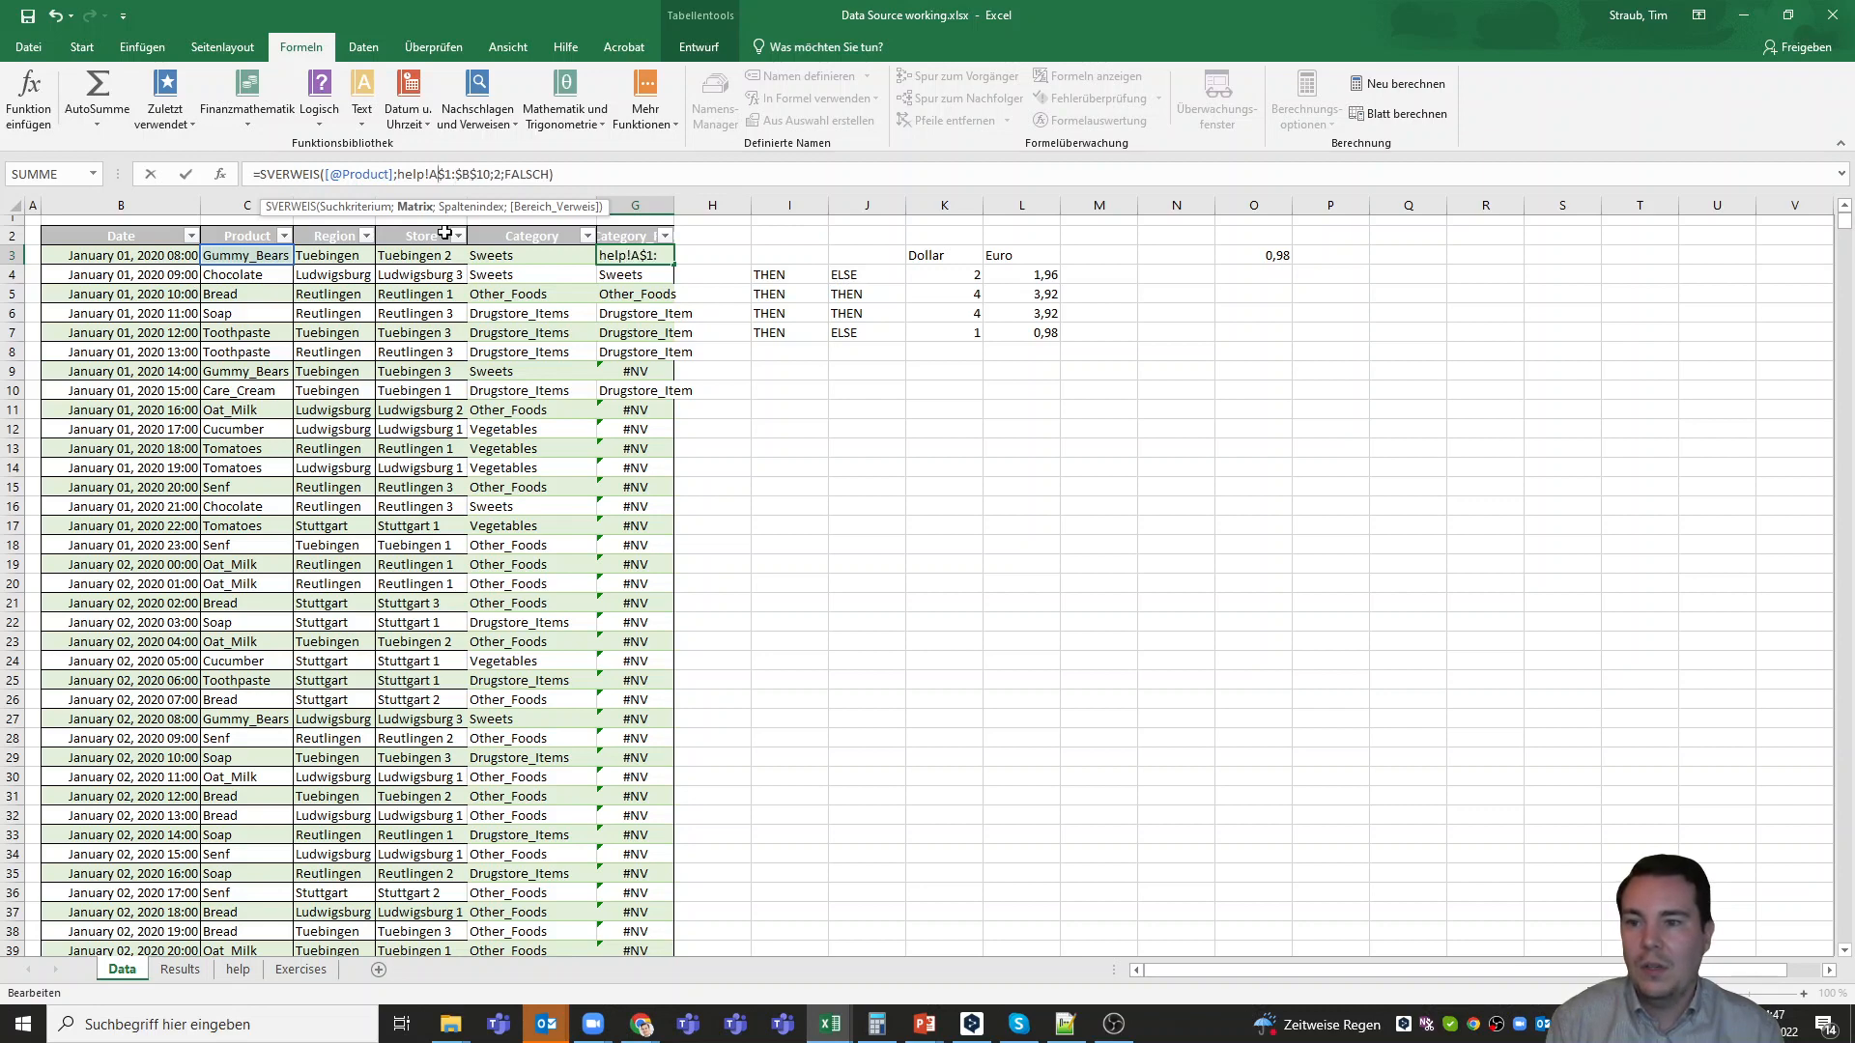
{"action": "type", "text": "$"}
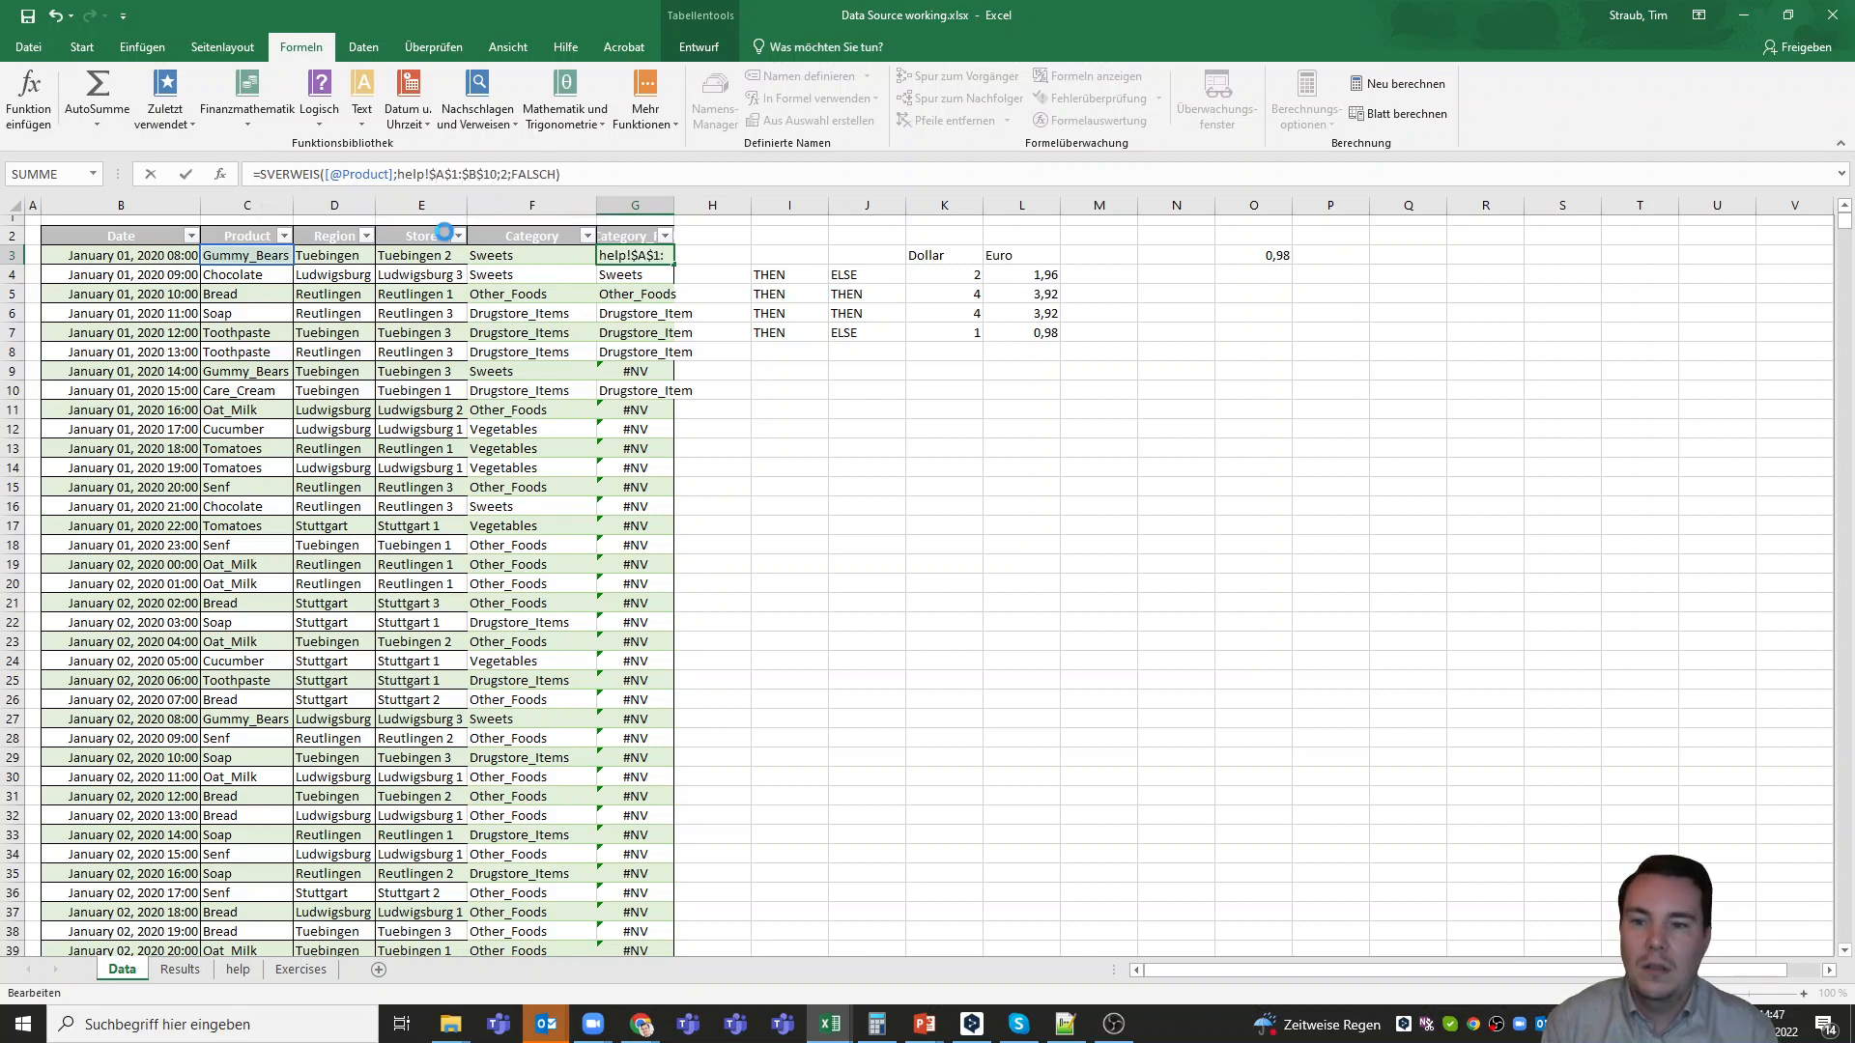
{"action": "key", "text": "Return"}
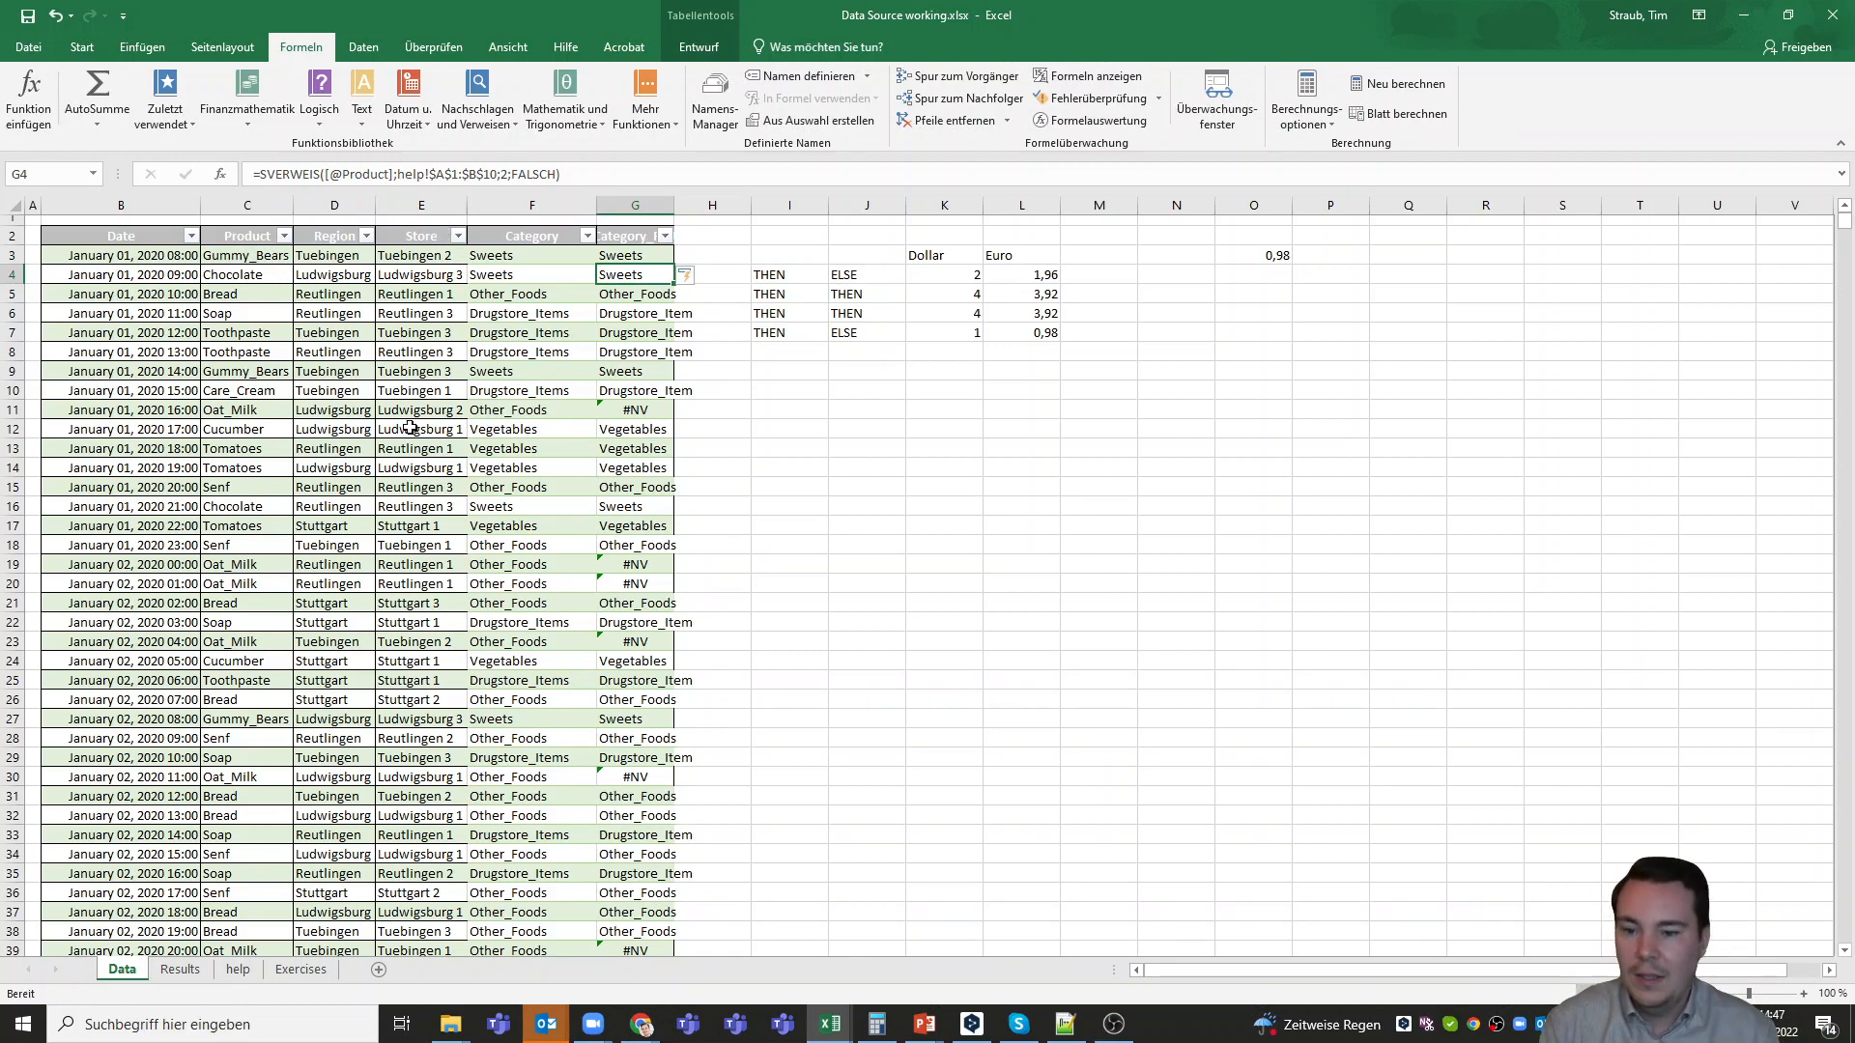
Correct the product name in A4 of the help sheet to Oat_Milk, matching the Data sheet's spelling, and return to the Data sheet
{"action": "scroll", "coordinate": [653, 763], "scroll_direction": "down", "scroll_amount": 3}
{"action": "scroll", "coordinate": [653, 772], "scroll_direction": "up", "scroll_amount": 3}
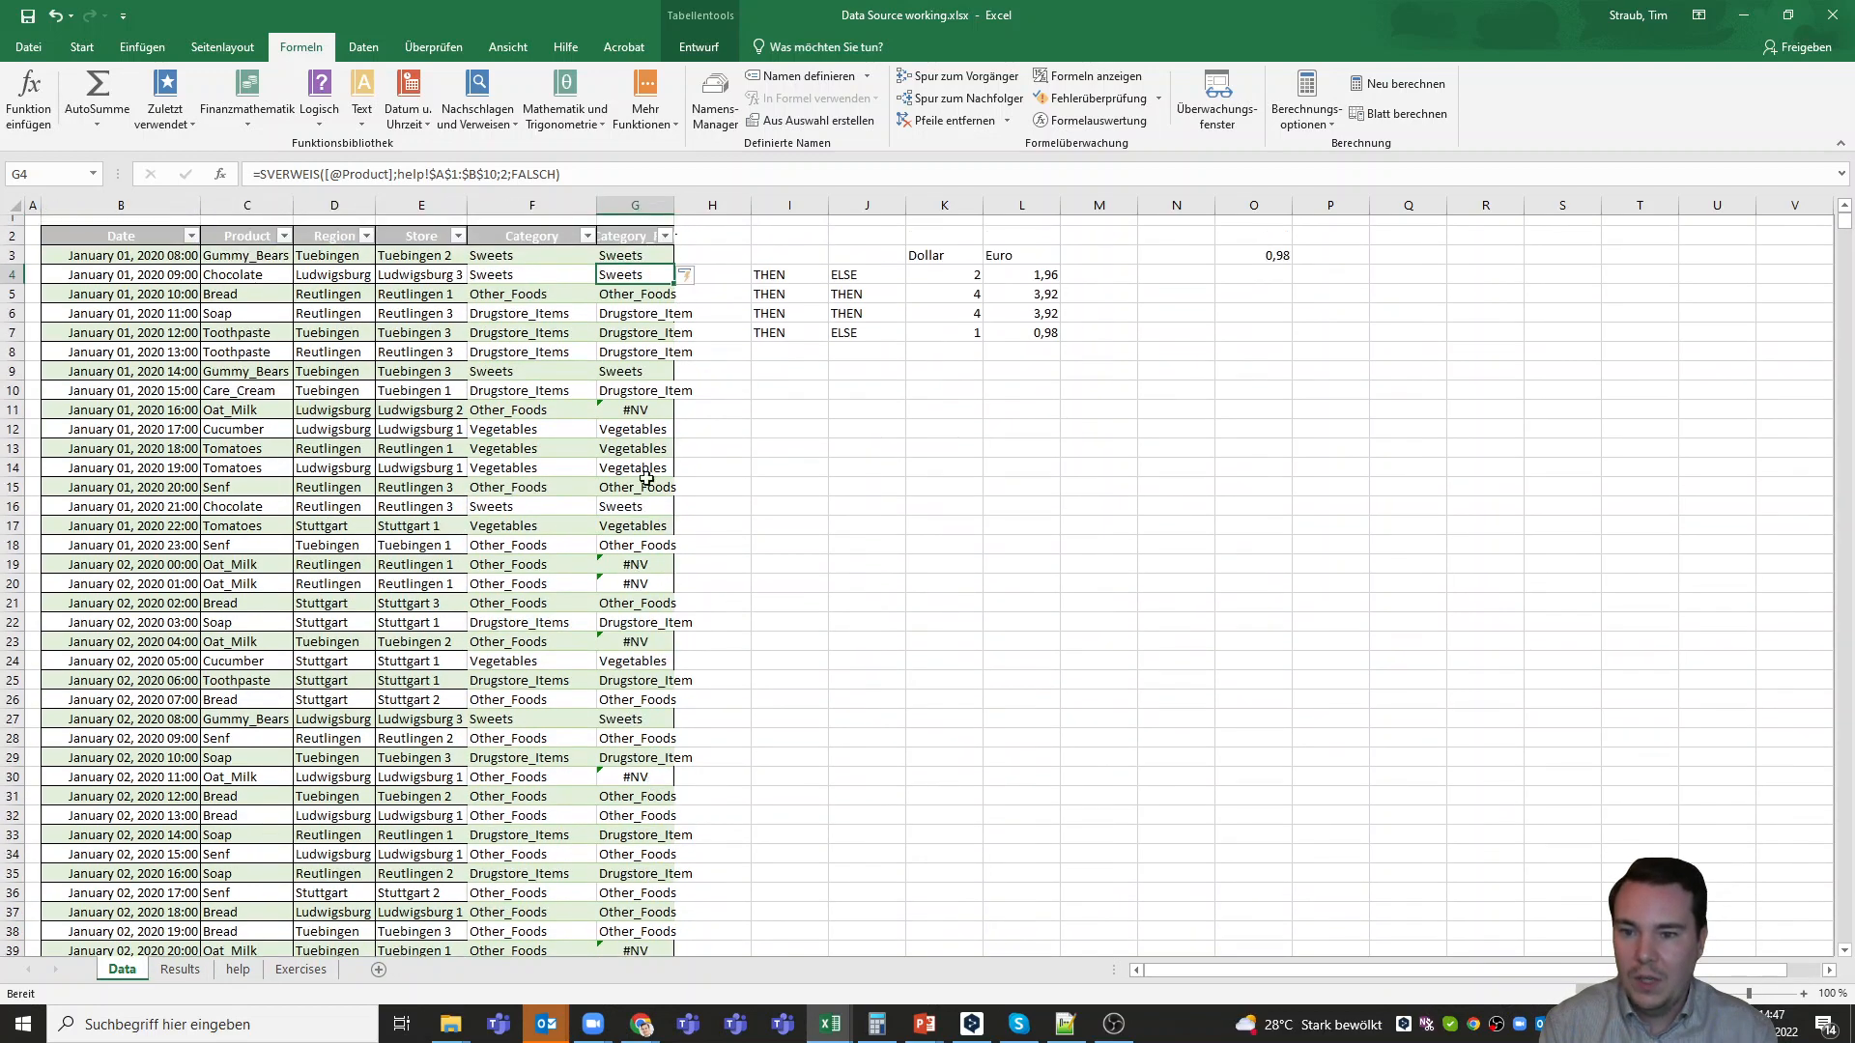
{"action": "left_click", "coordinate": [646, 409]}
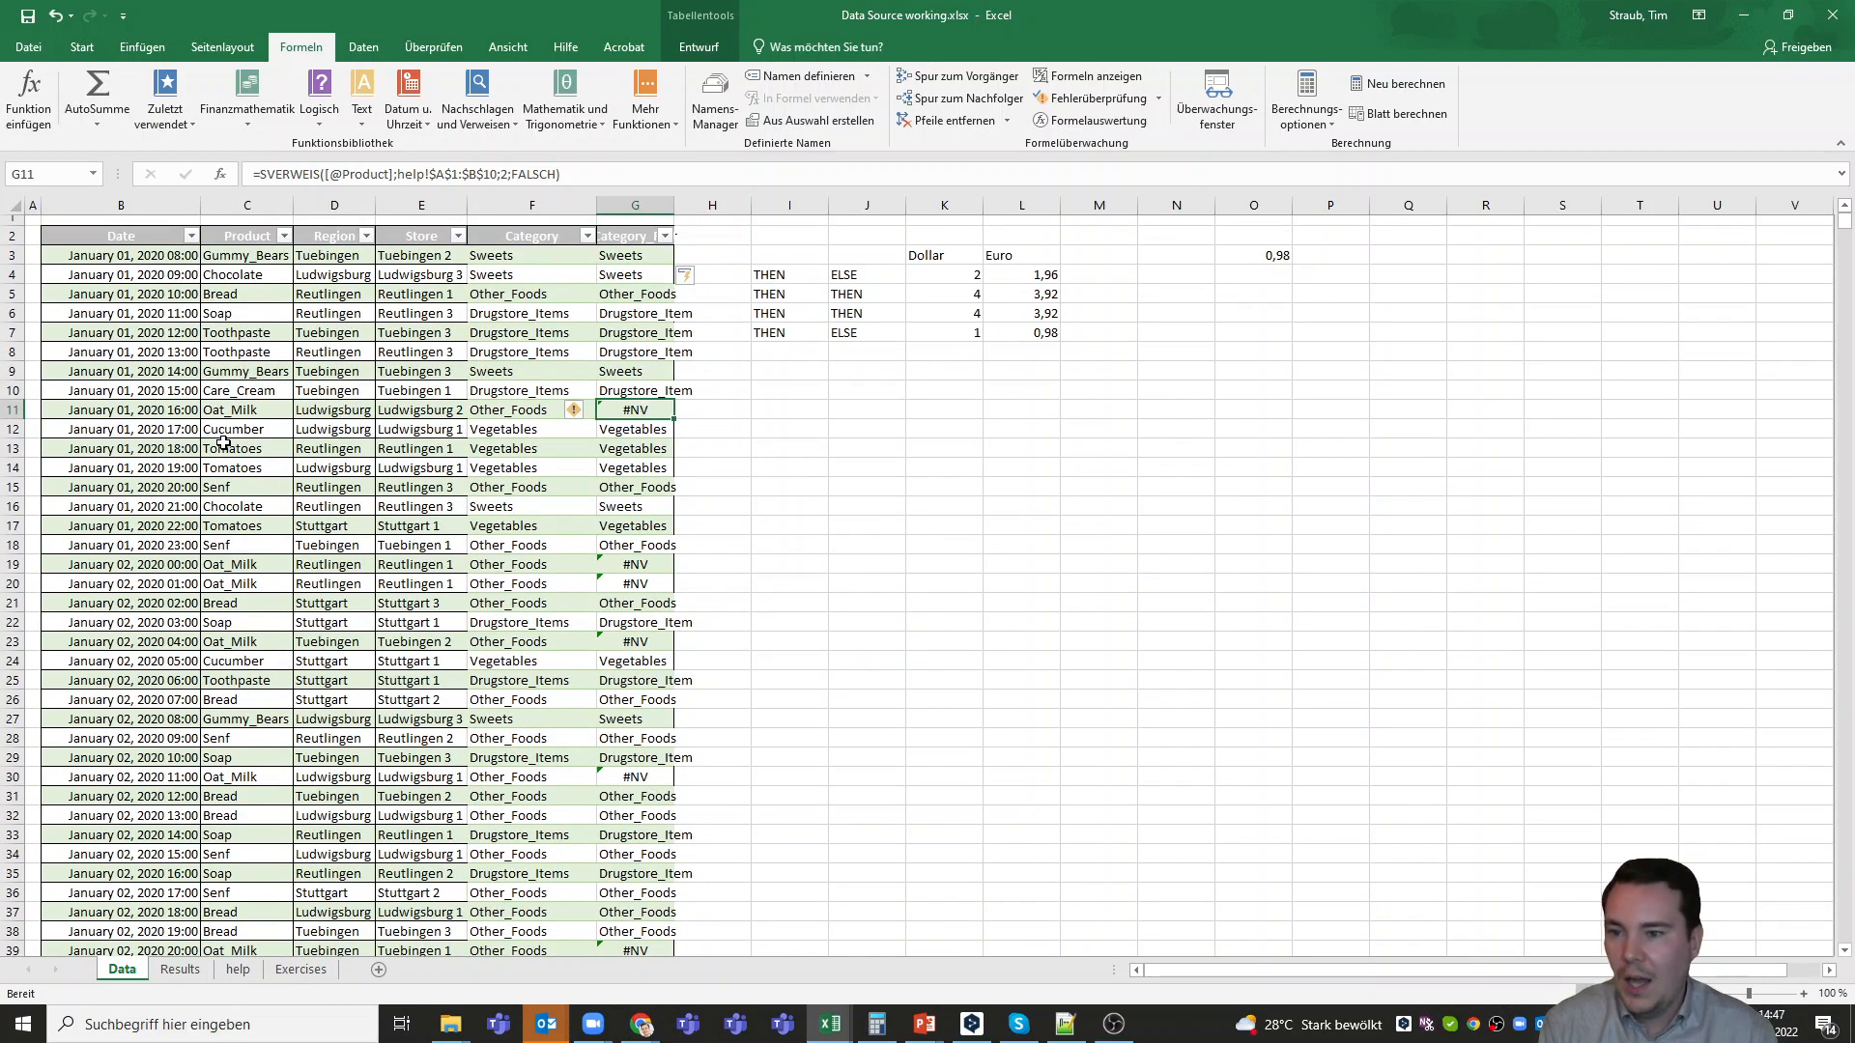
{"action": "left_click", "coordinate": [235, 412]}
{"action": "left_click", "coordinate": [637, 407]}
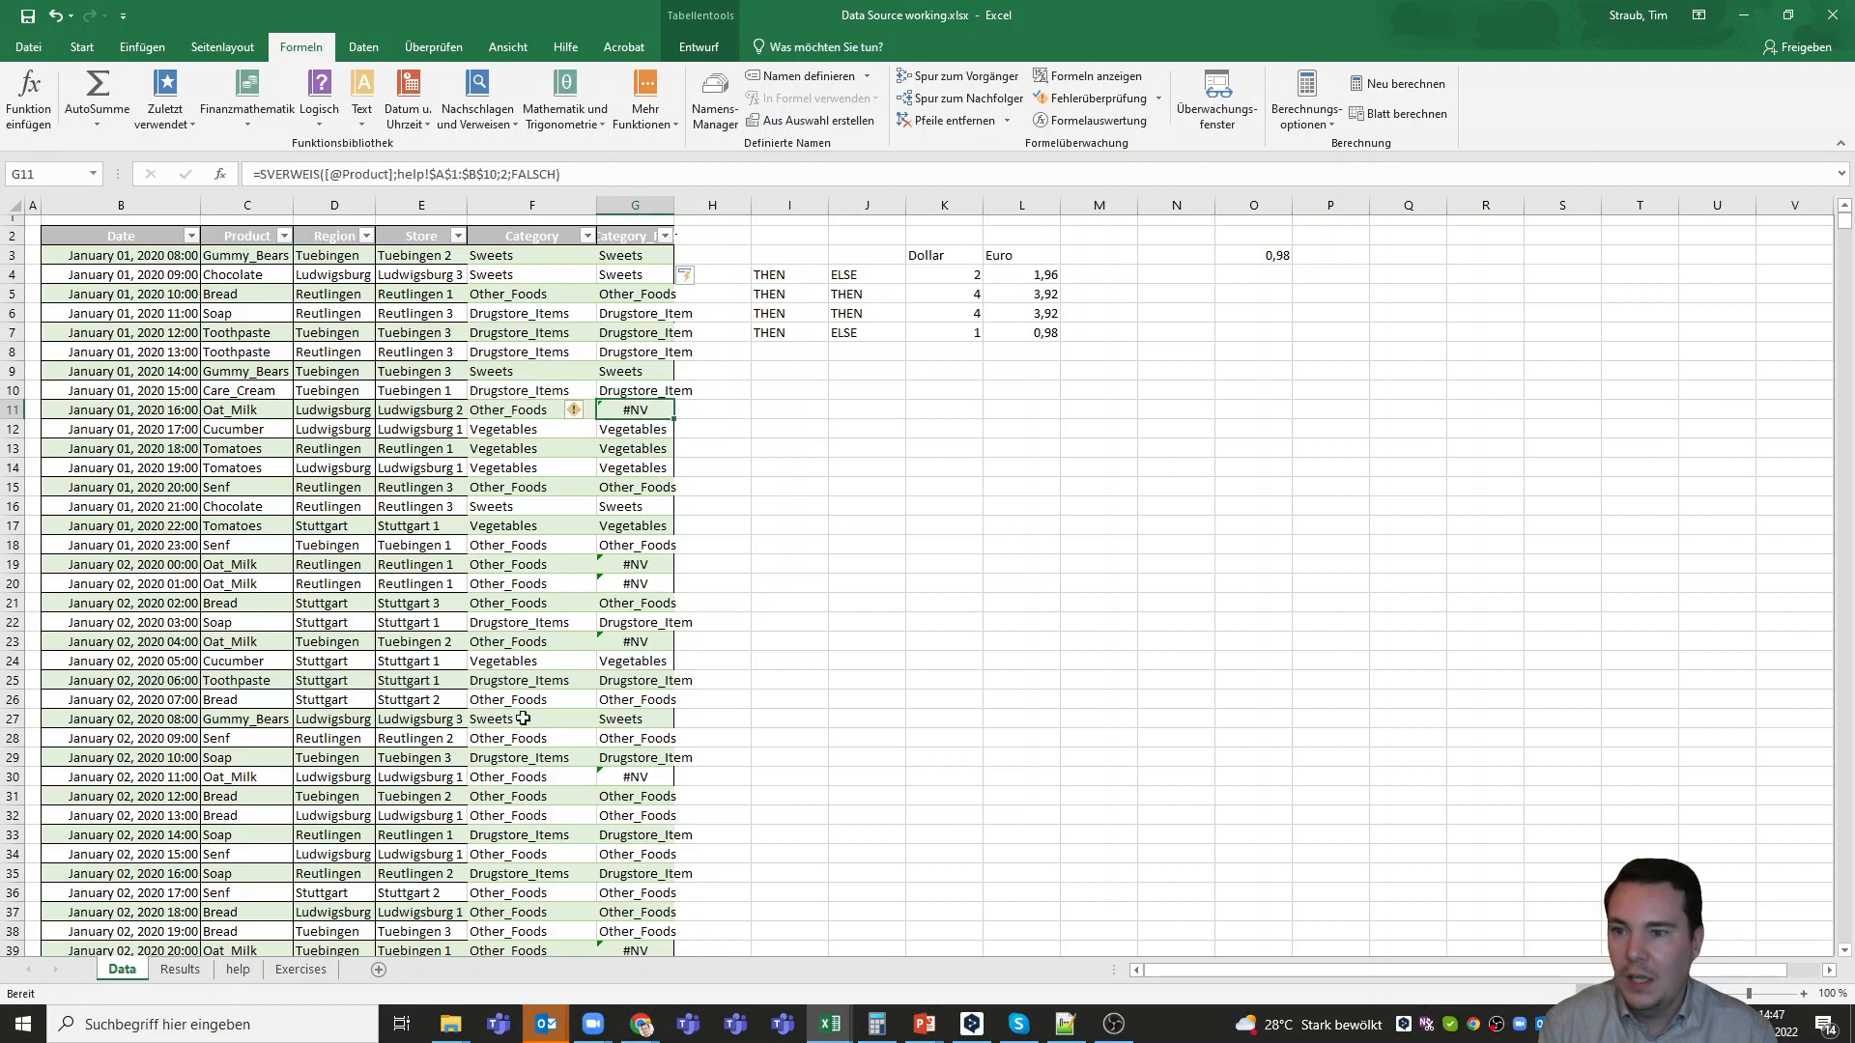
{"action": "left_click", "coordinate": [239, 970]}
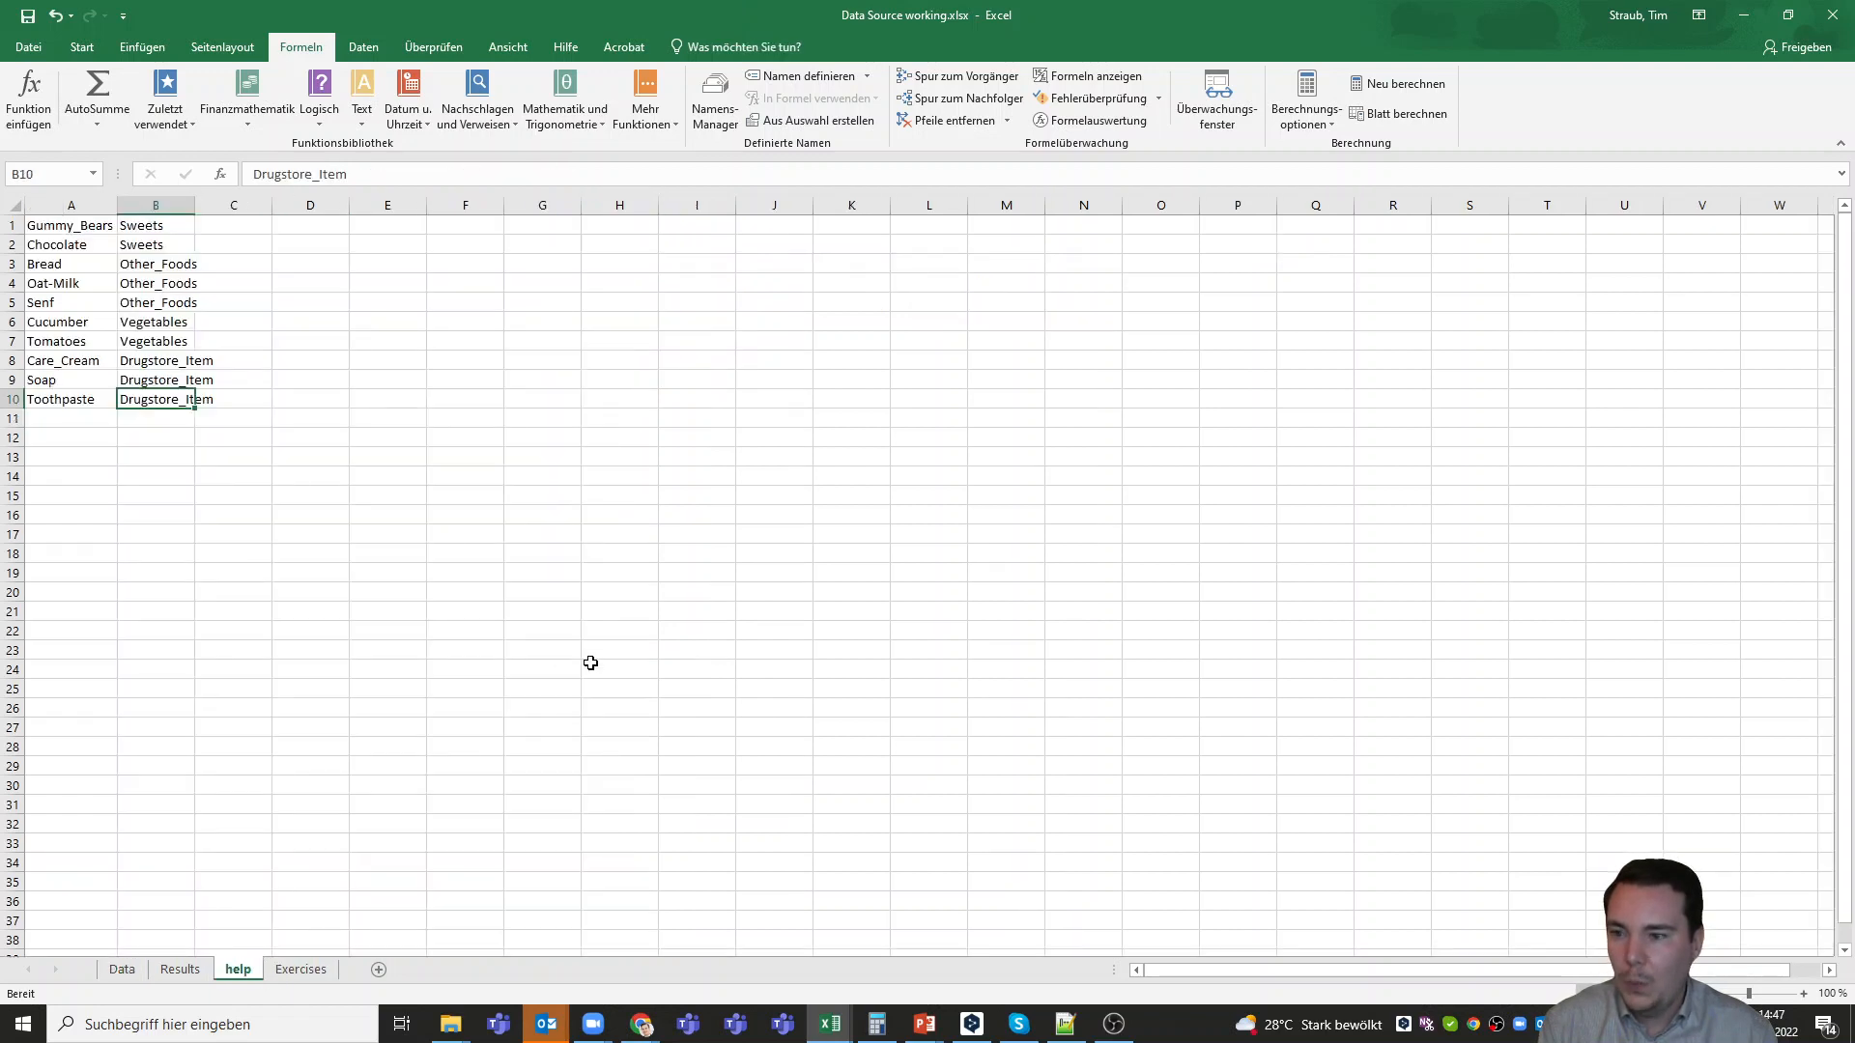
{"action": "left_click", "coordinate": [56, 287]}
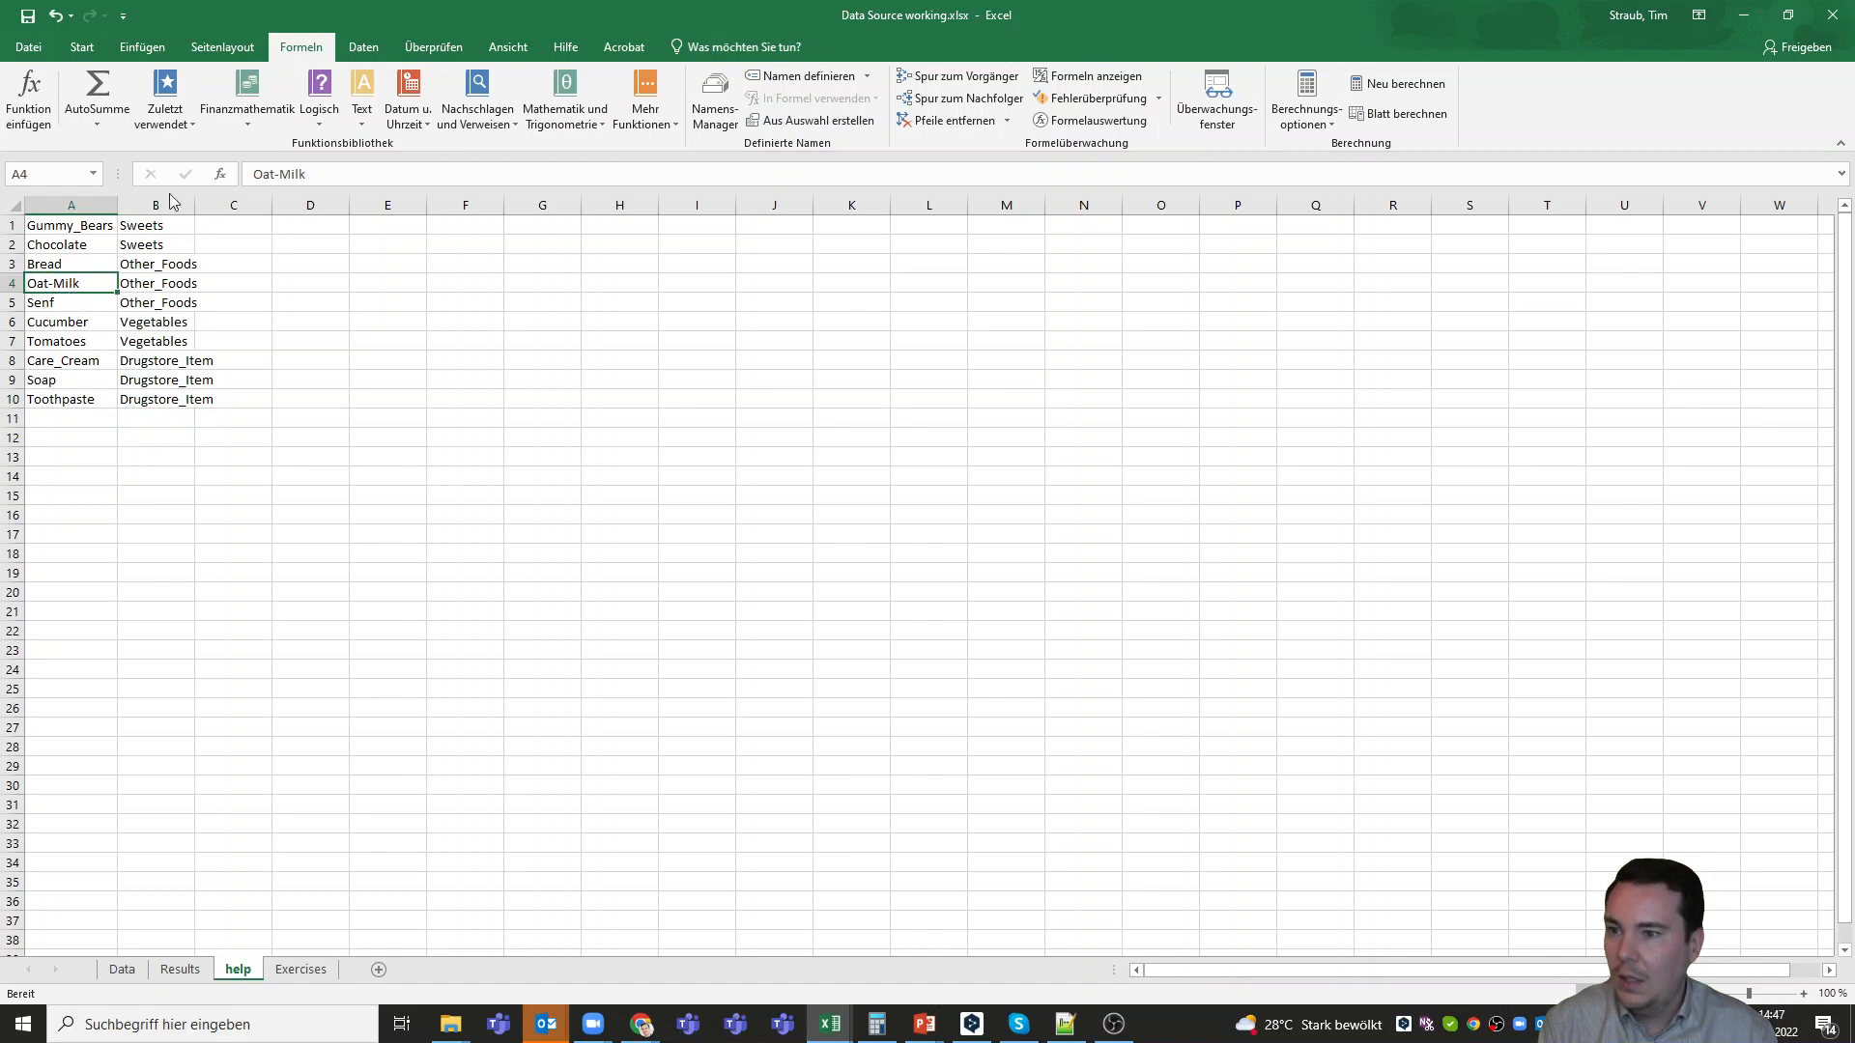
{"action": "left_click", "coordinate": [278, 174]}
{"action": "key", "text": "BackSpace"}
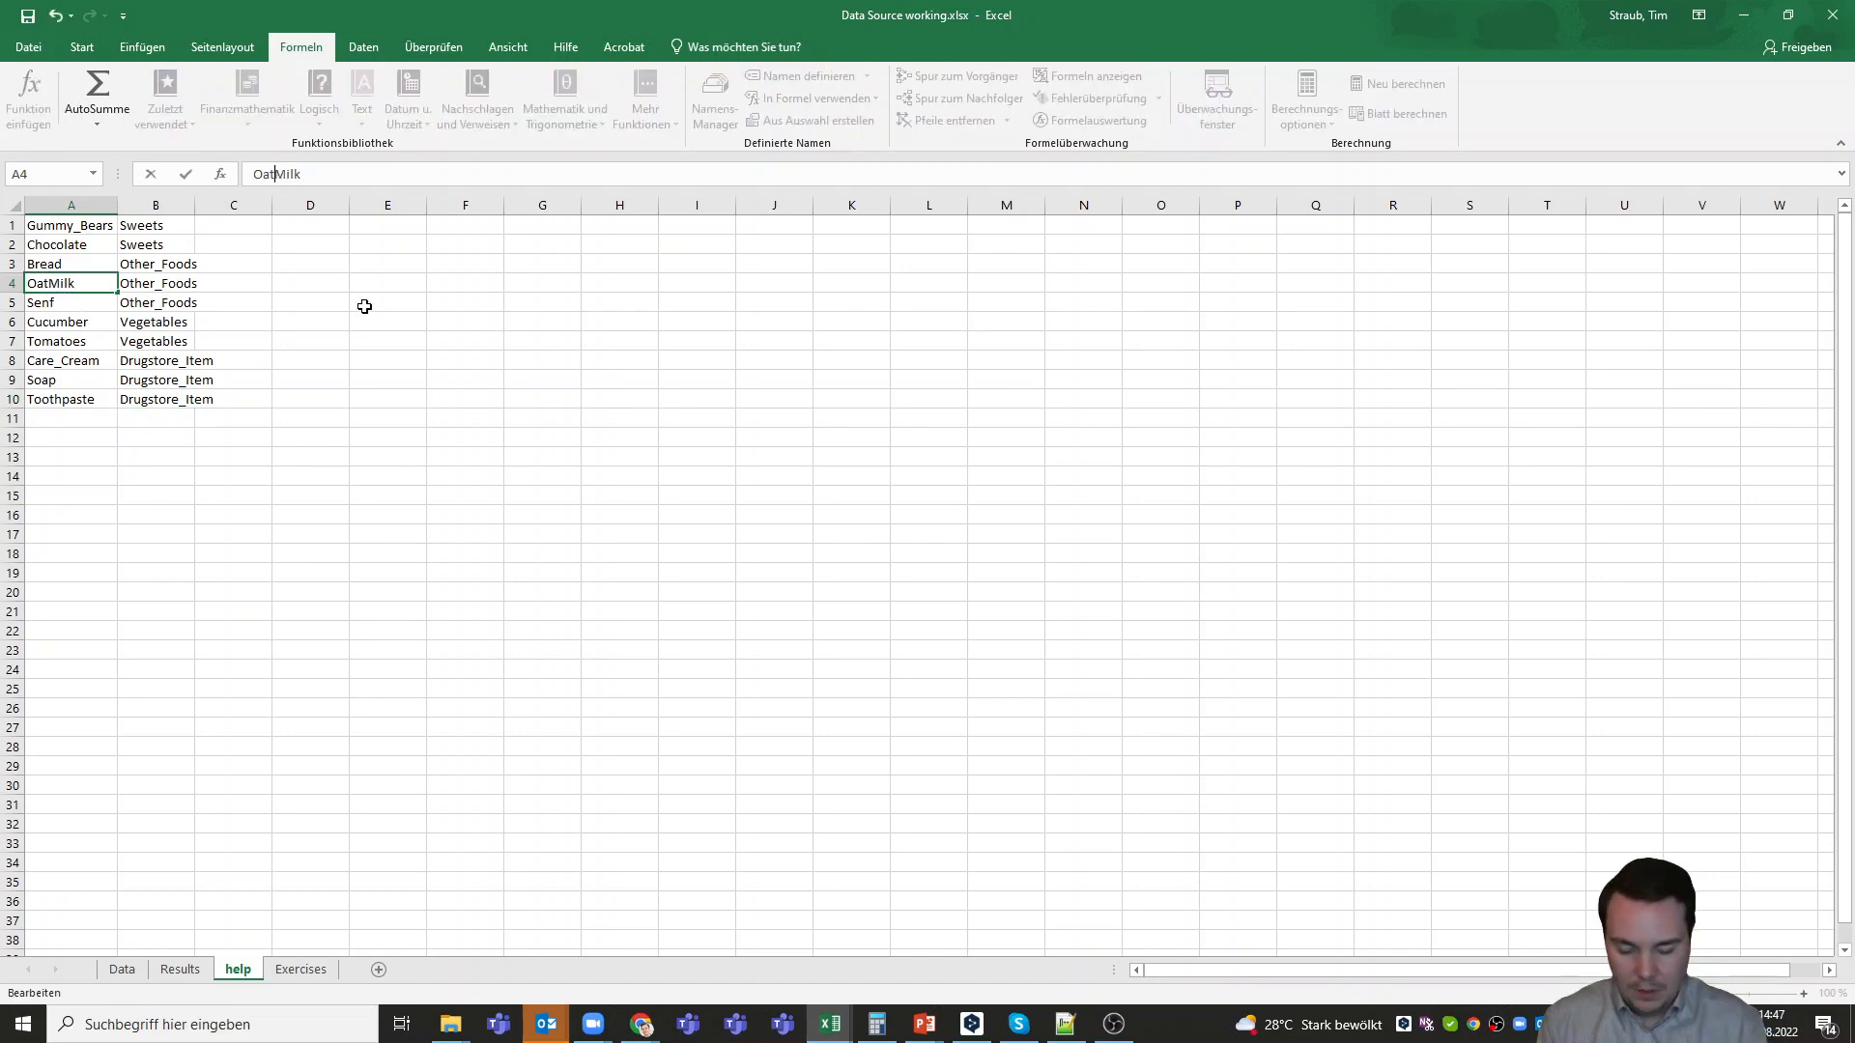
{"action": "type", "text": "_"}
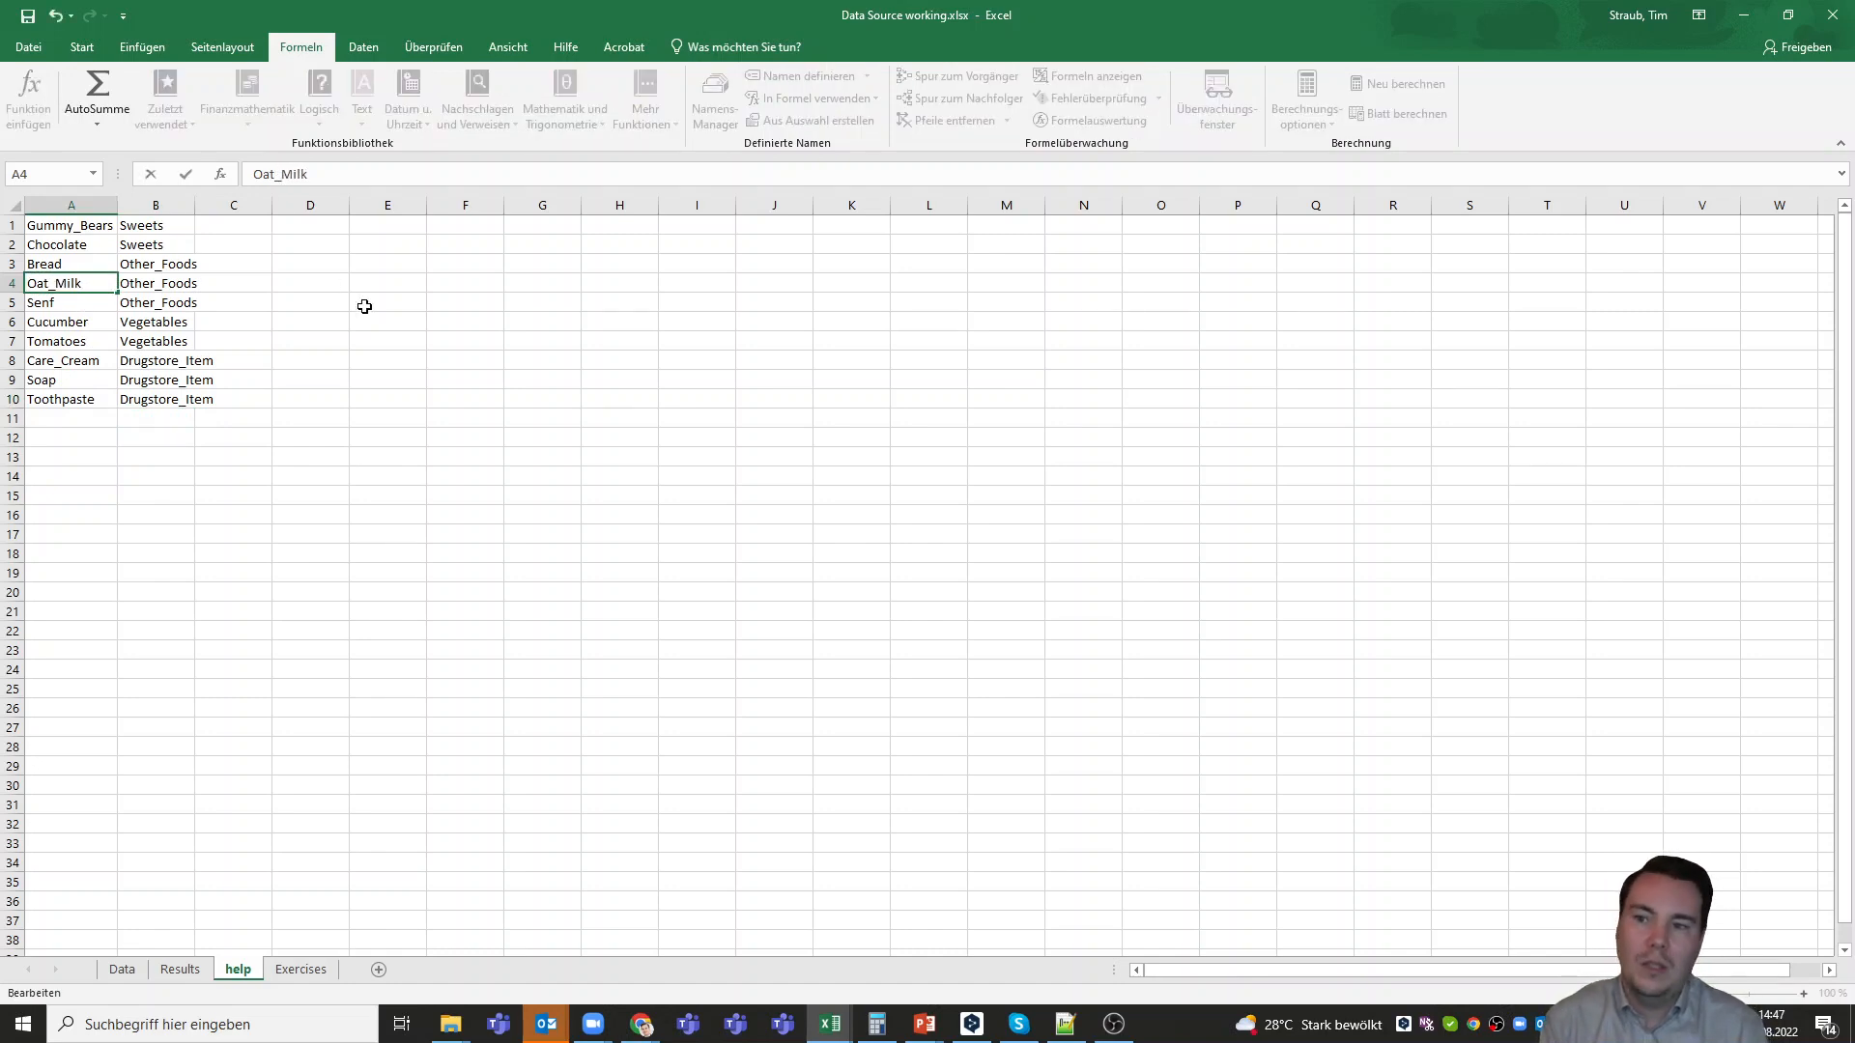
{"action": "key", "text": "Return"}
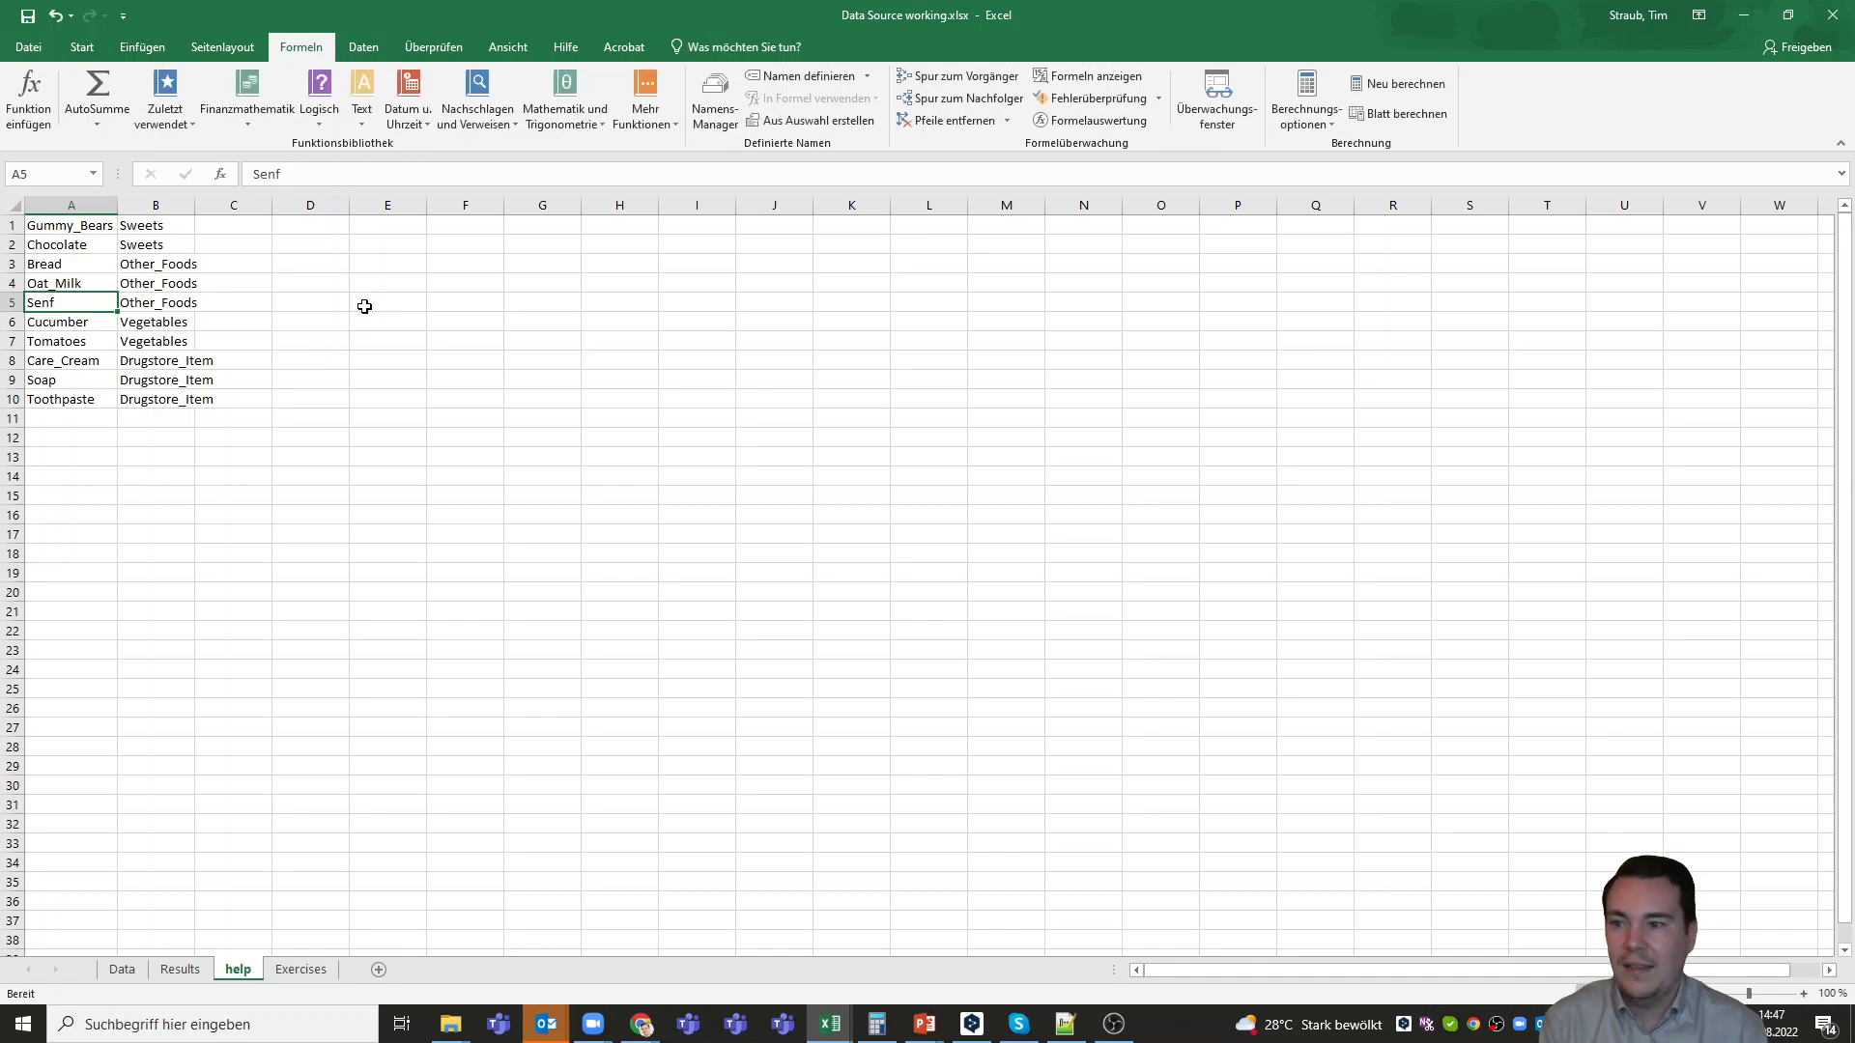
{"action": "left_click", "coordinate": [122, 969]}
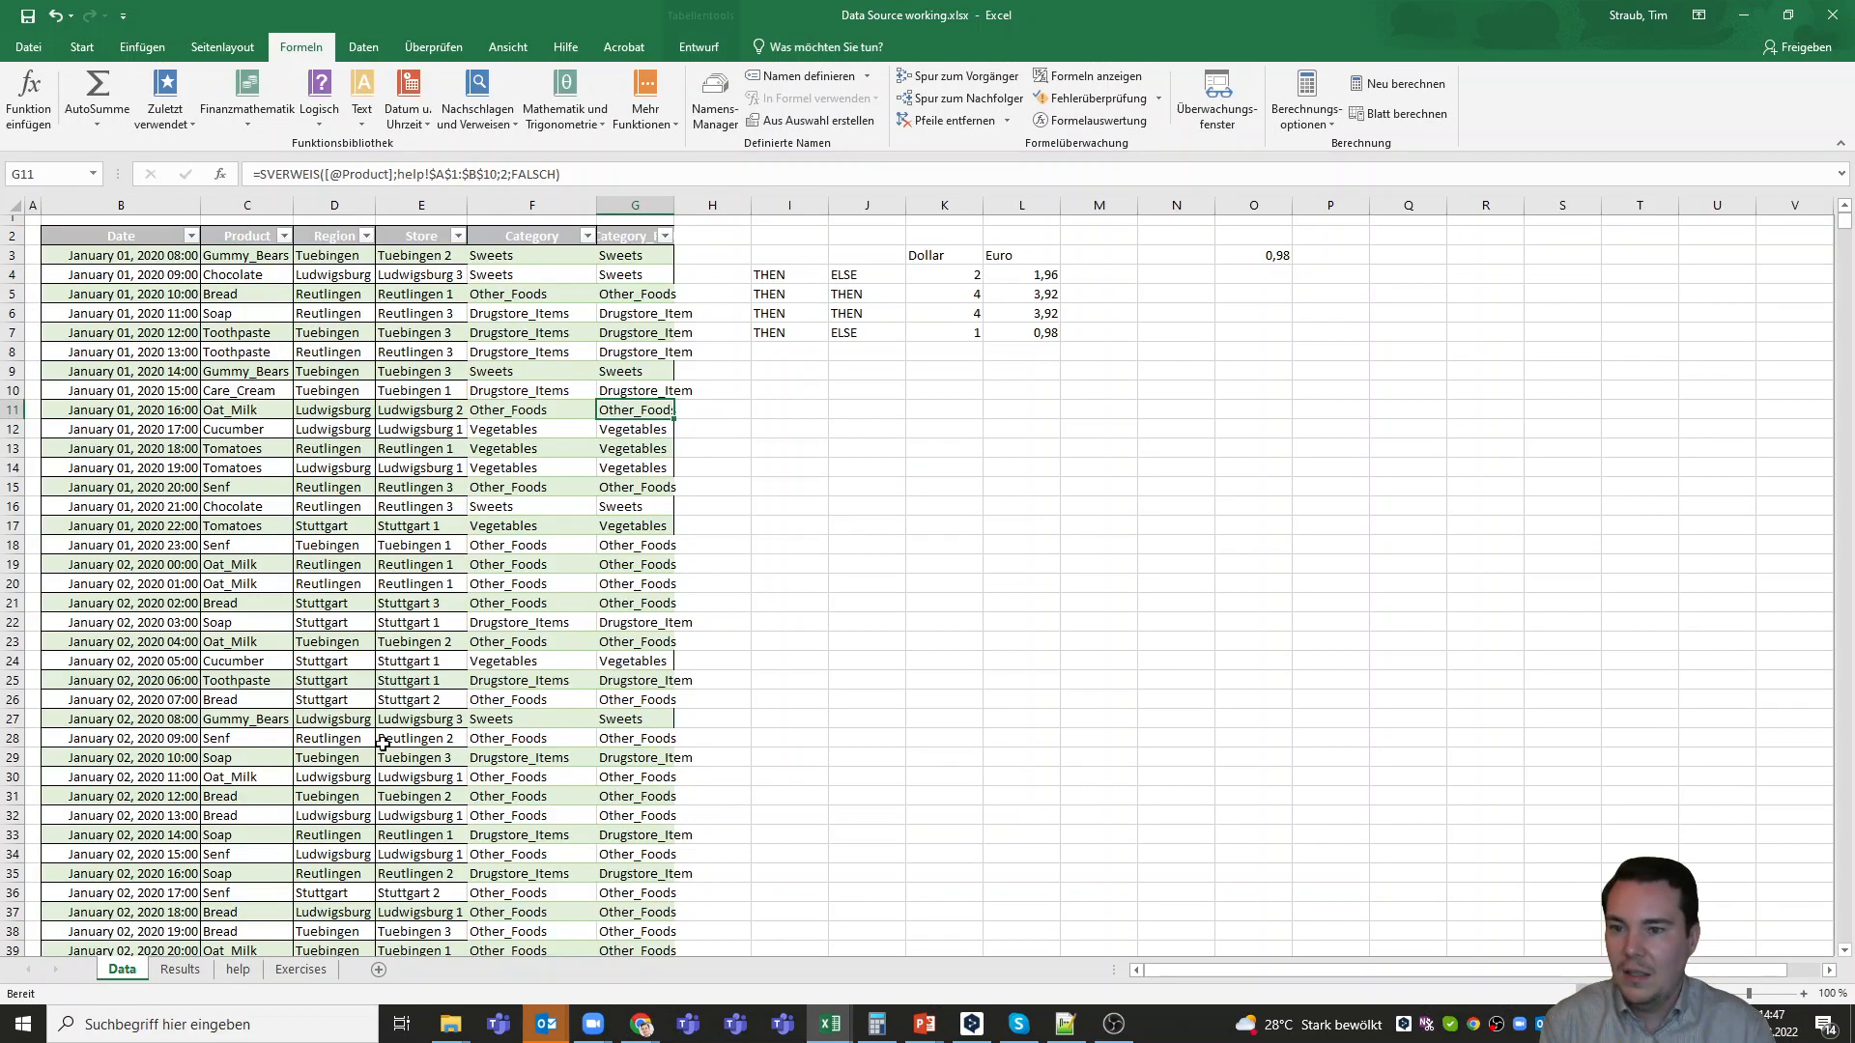
Widen the Category_Fast column of the Data sheet to fit its contents, and view the lookup table on the help sheet
{"action": "left_click", "coordinate": [737, 392]}
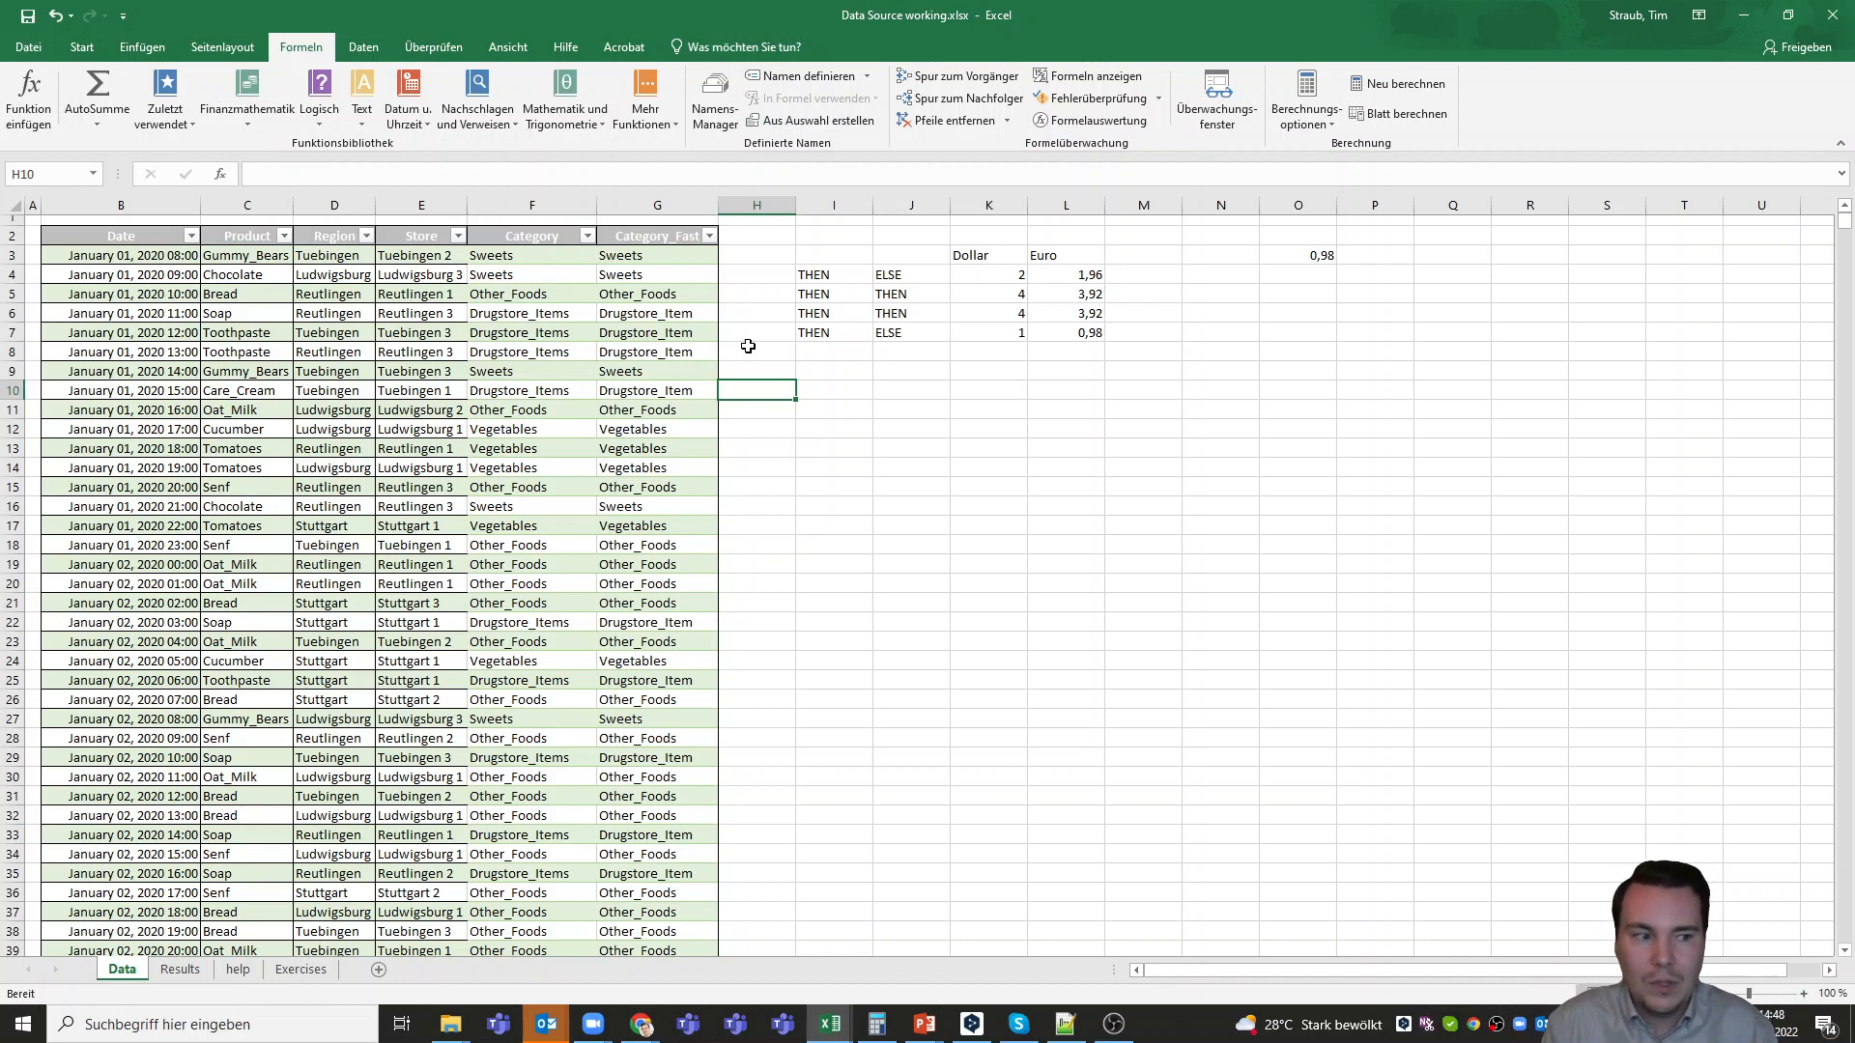
{"action": "left_click", "coordinate": [243, 972]}
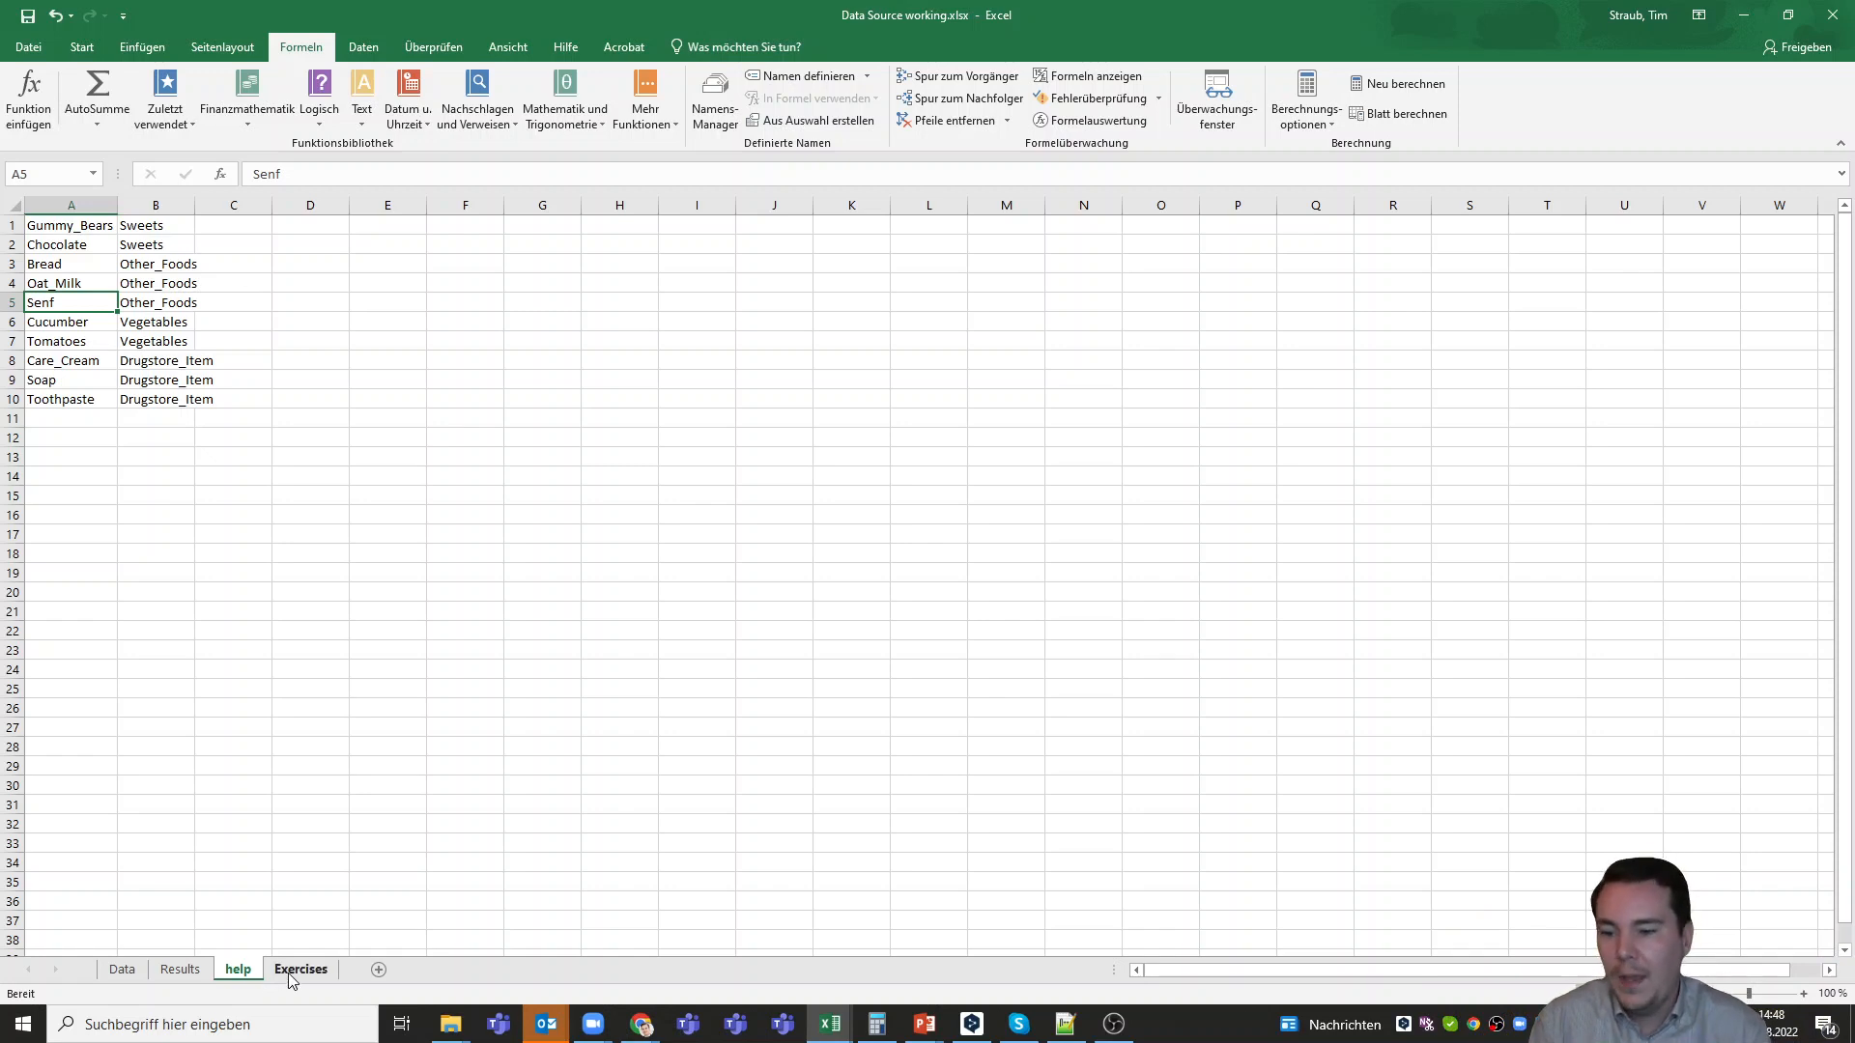
Read Exercise 2 on the Exercises sheet, select its prices in D27:D36, and return to the help sheet's lookup table
{"action": "left_click", "coordinate": [290, 972]}
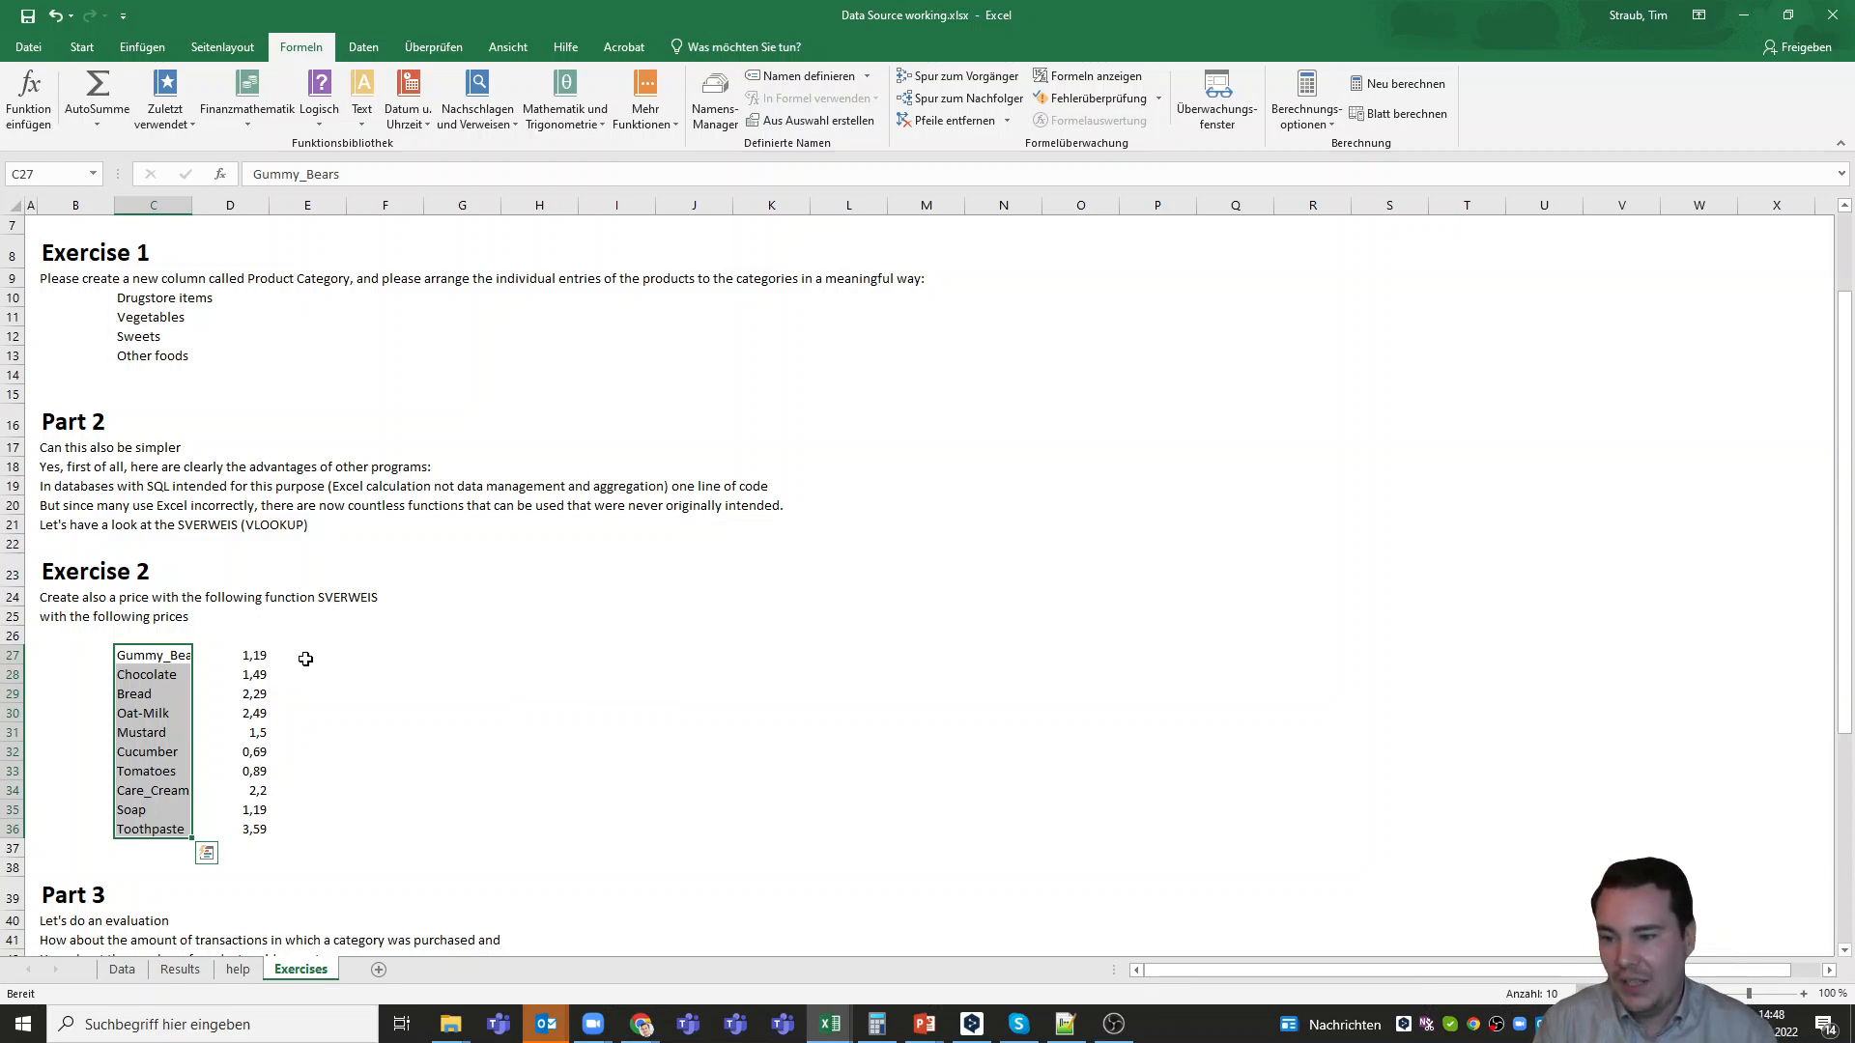
{"action": "left_click", "coordinate": [333, 597]}
{"action": "left_click", "coordinate": [434, 686]}
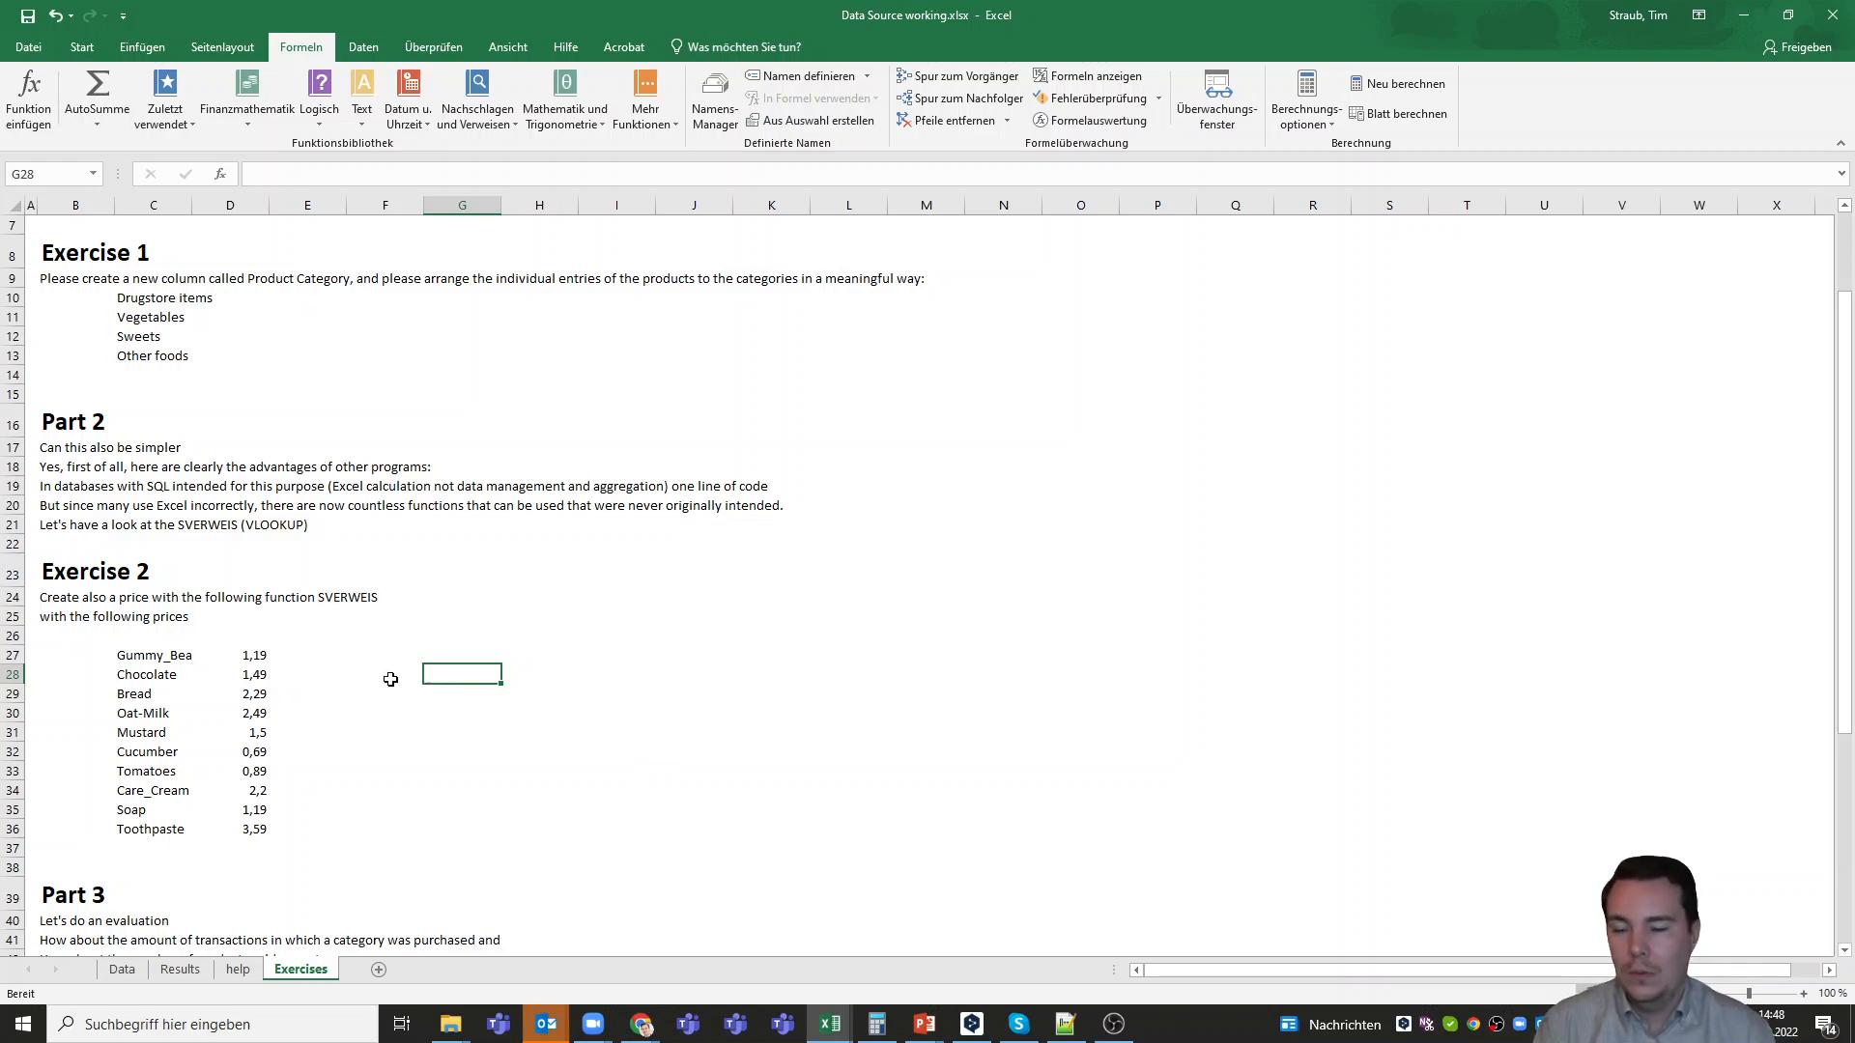
{"action": "left_click_drag", "start_coordinate": [253, 657], "coordinate": [253, 833]}
{"action": "left_click", "coordinate": [236, 969]}
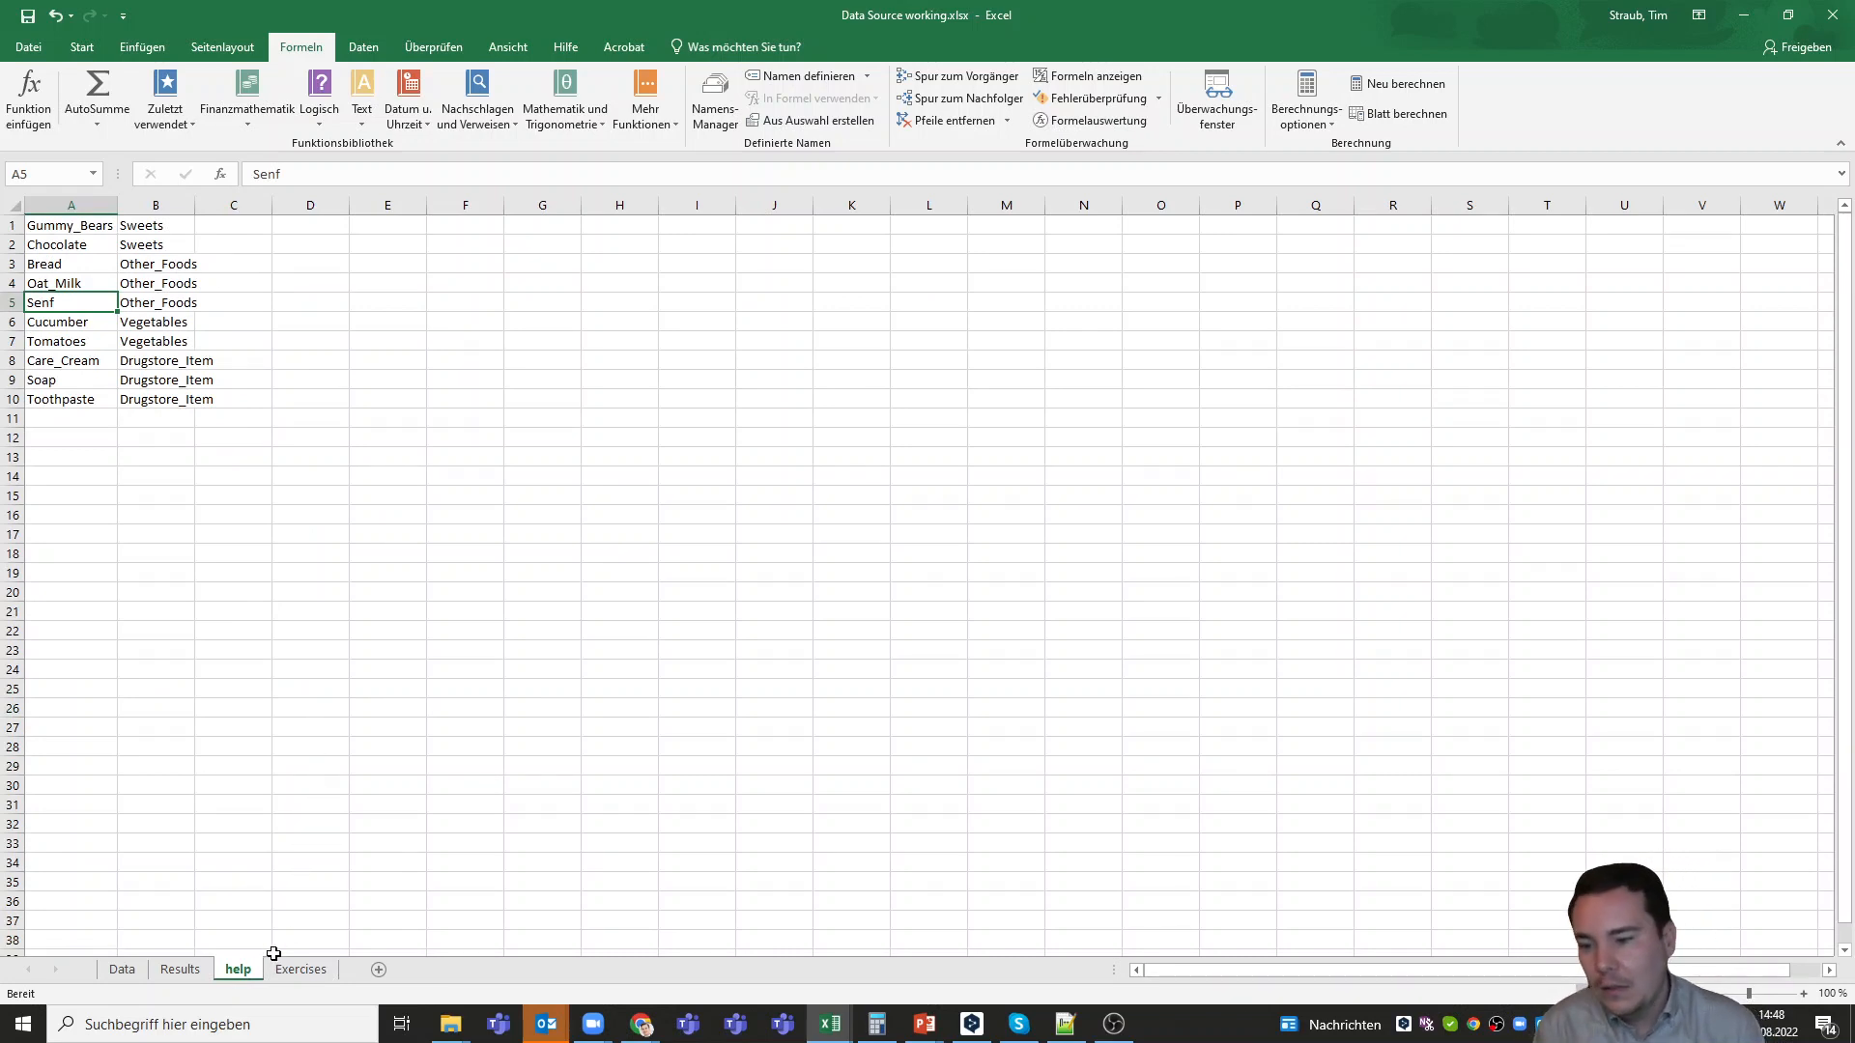
Compare the products in C3 and C4 of the Data sheet with the empty cells beside Category_Fast, and return to the Exercises sheet
{"action": "left_click", "coordinate": [121, 969]}
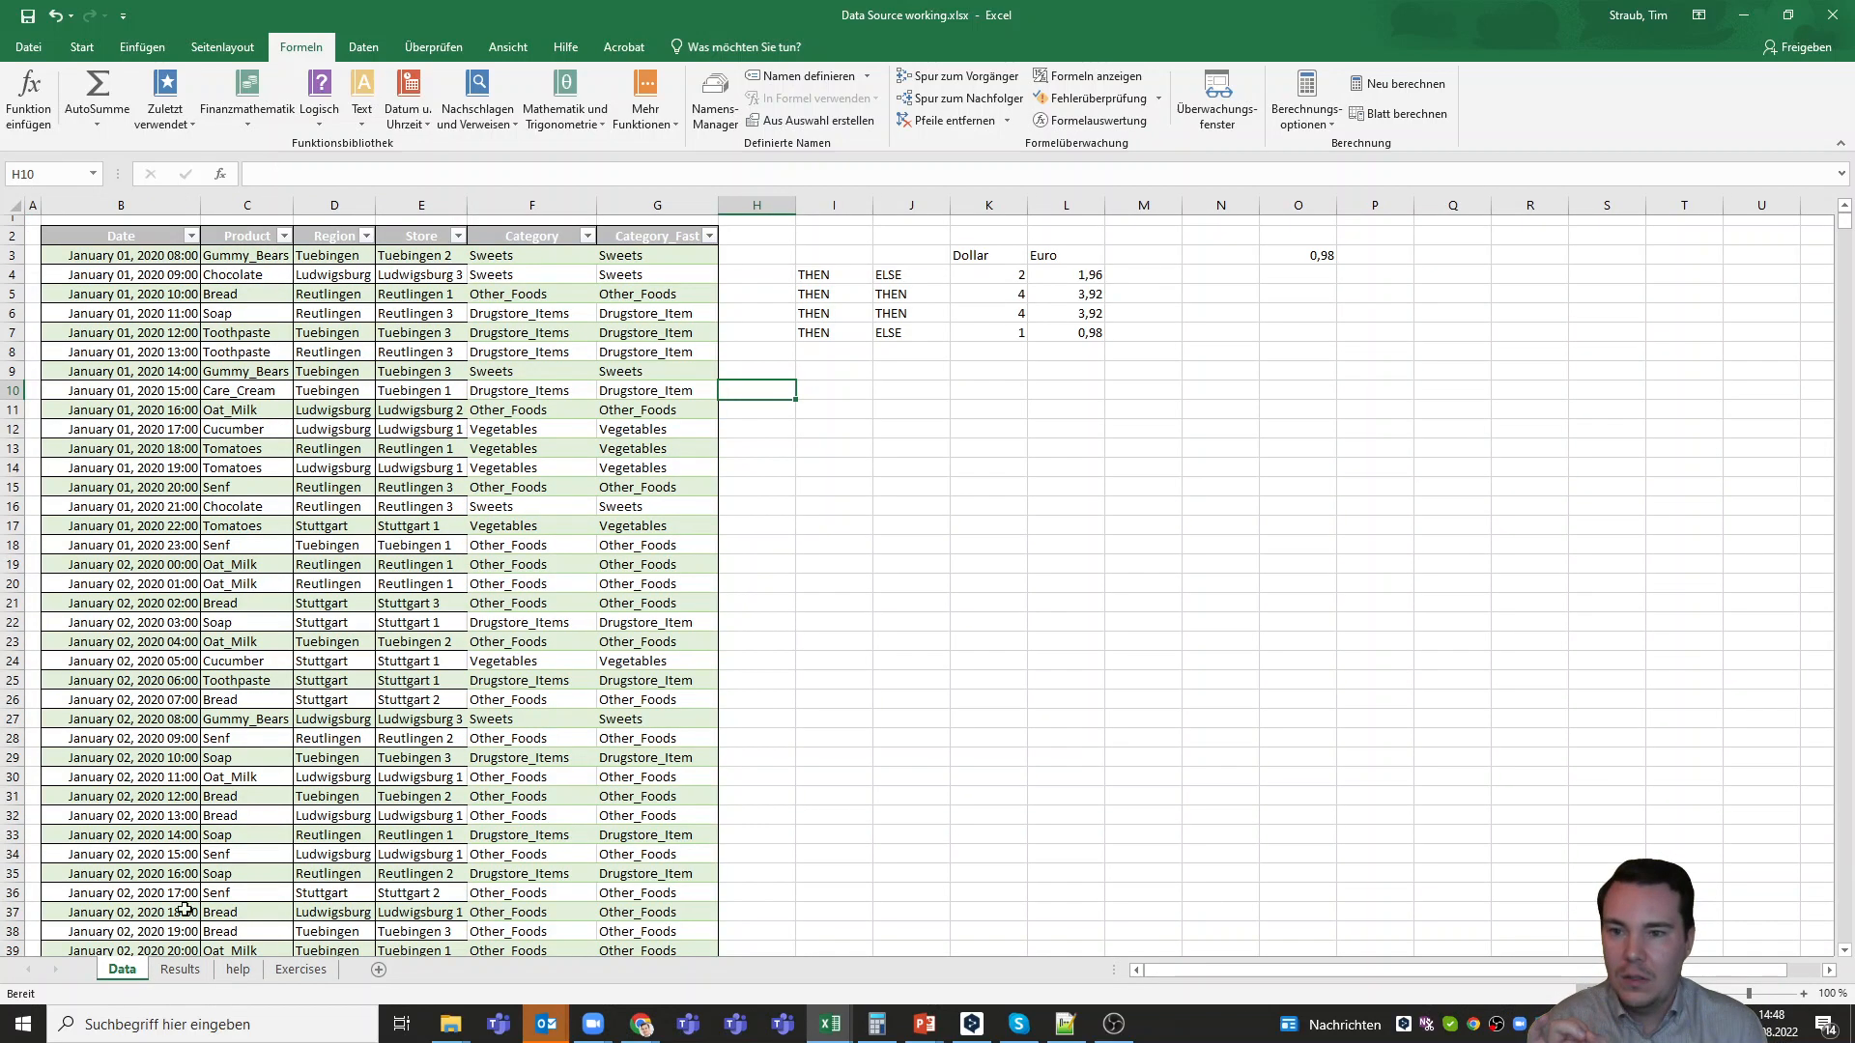
{"action": "left_click", "coordinate": [734, 240]}
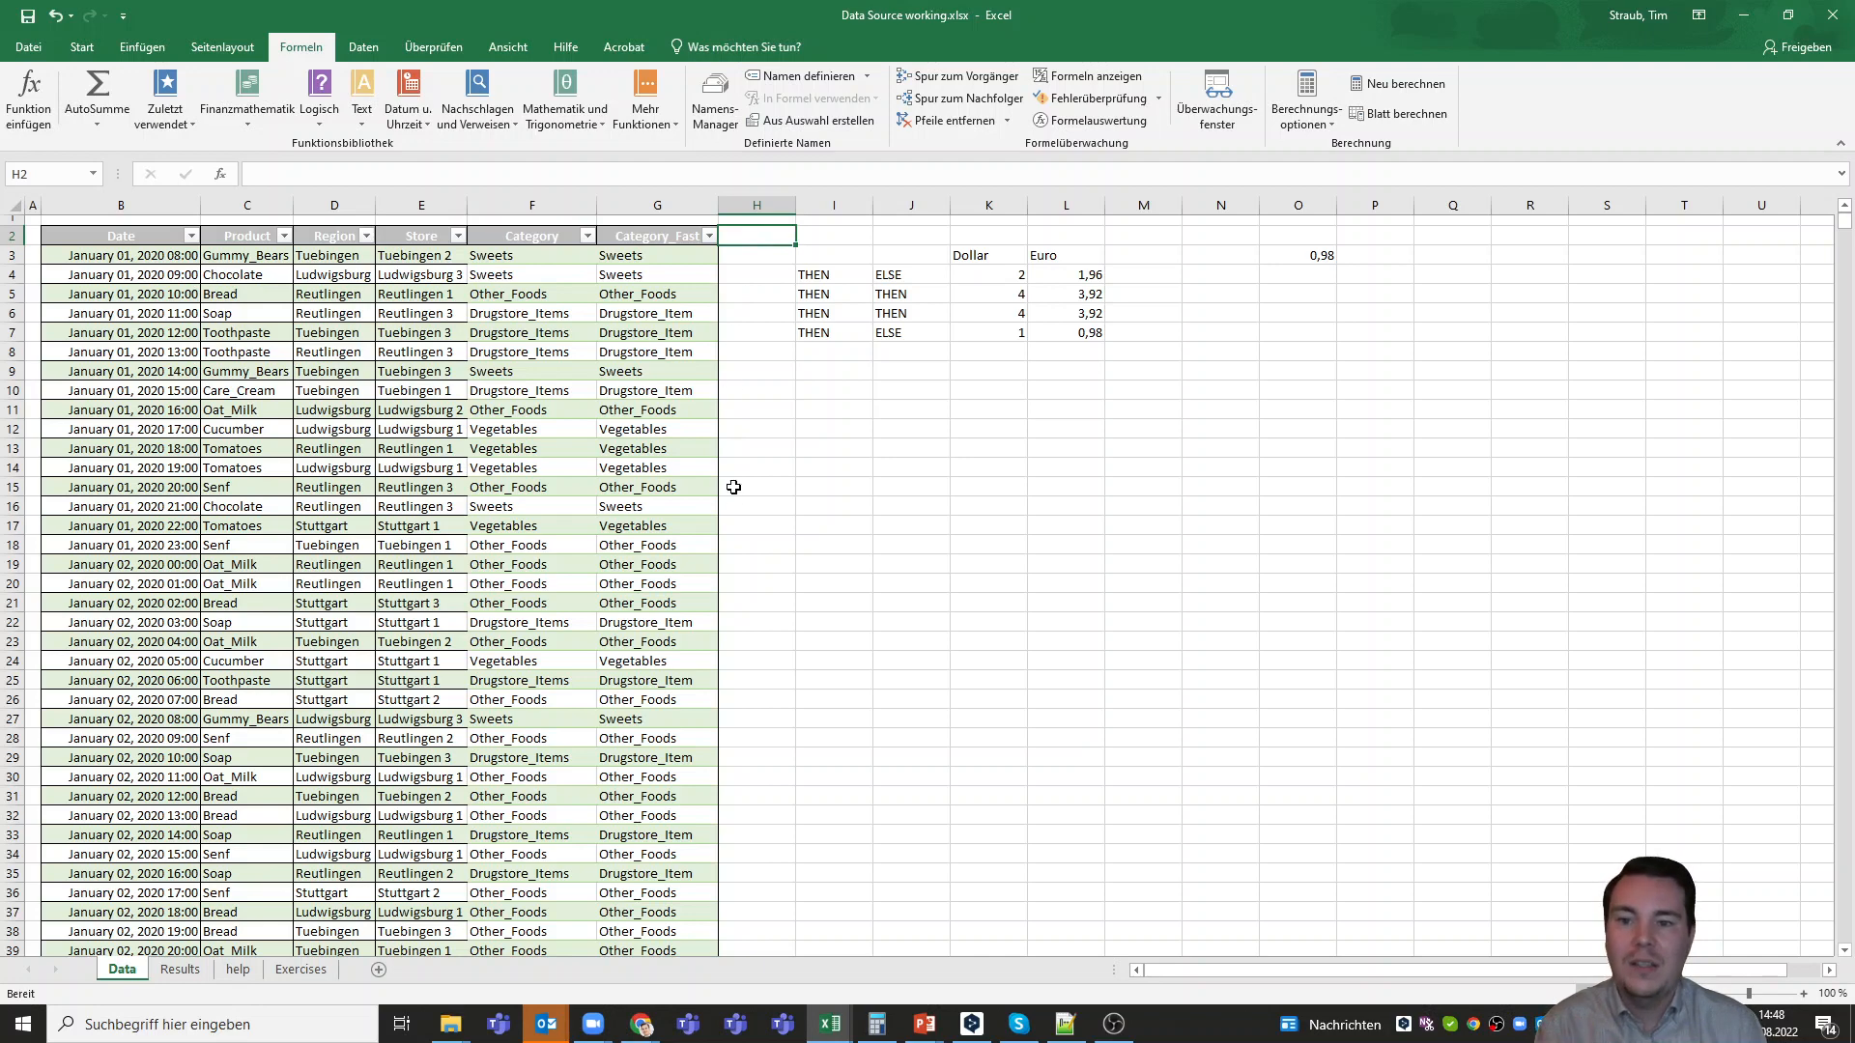
{"action": "left_click", "coordinate": [266, 255]}
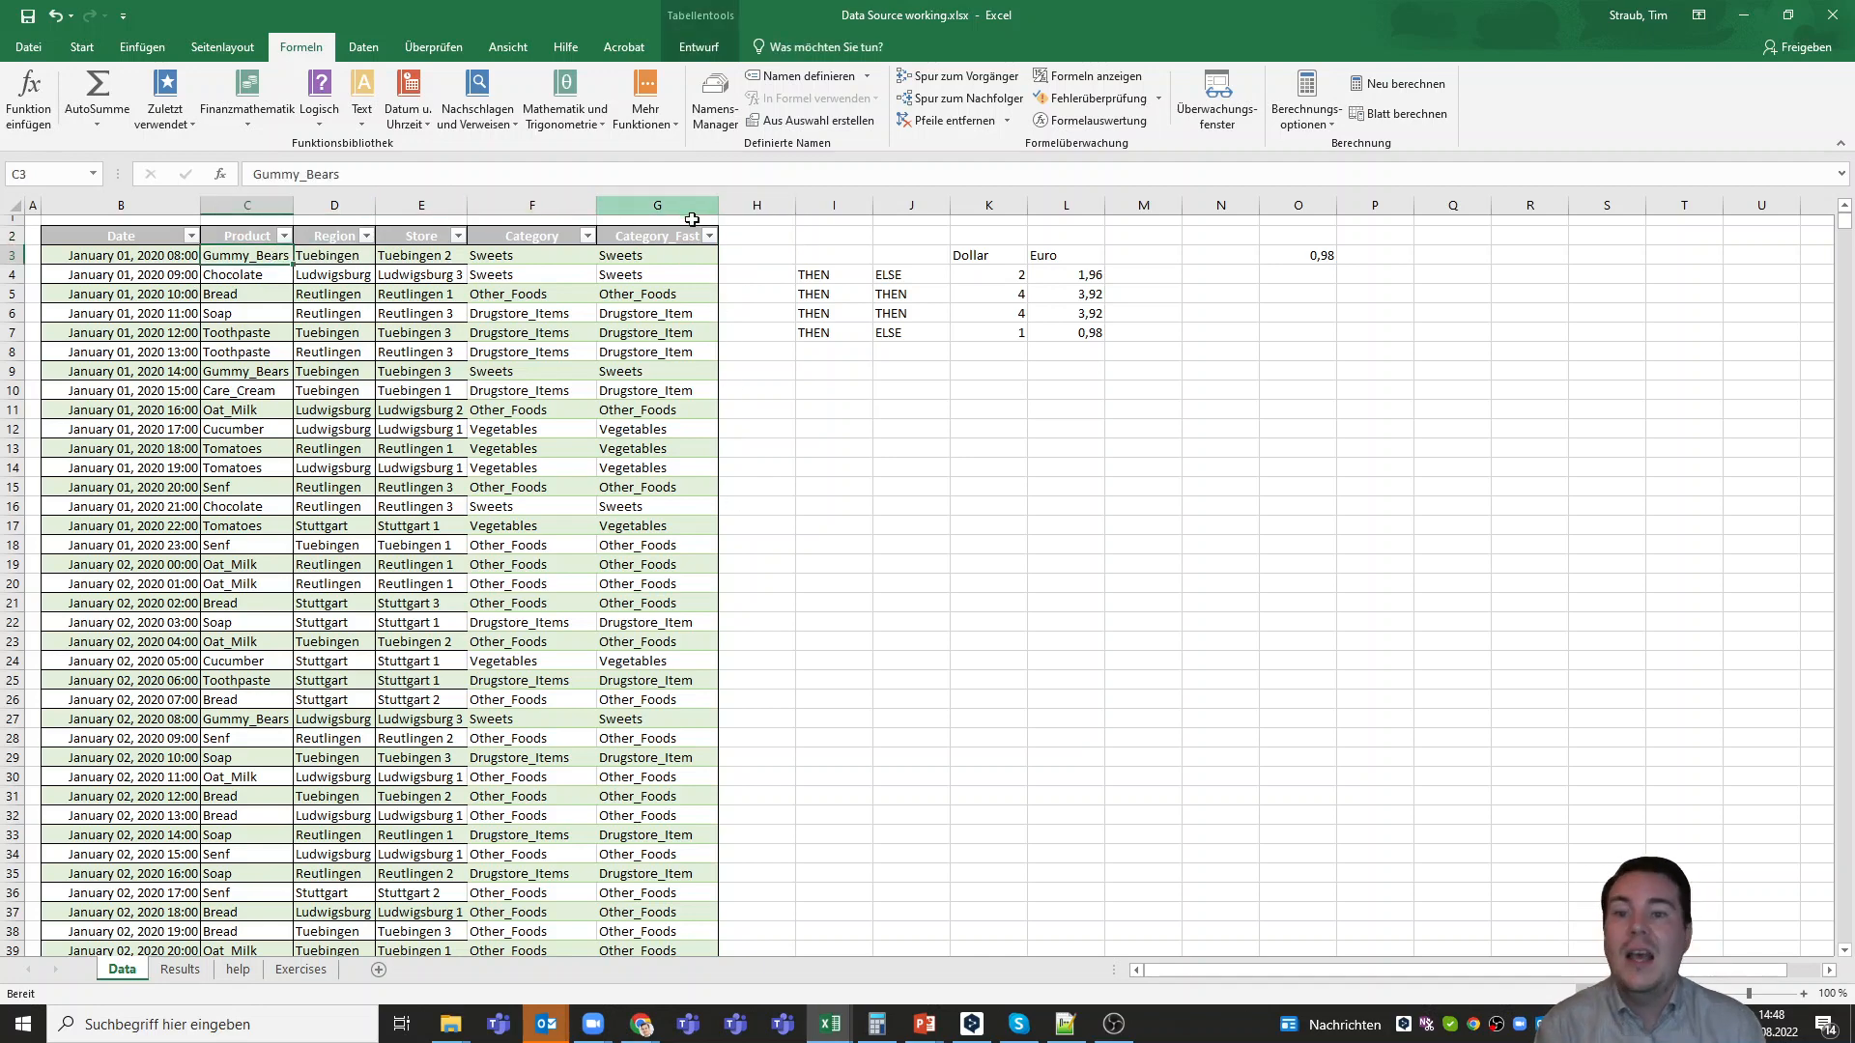
{"action": "left_click", "coordinate": [746, 258]}
{"action": "left_click", "coordinate": [264, 277]}
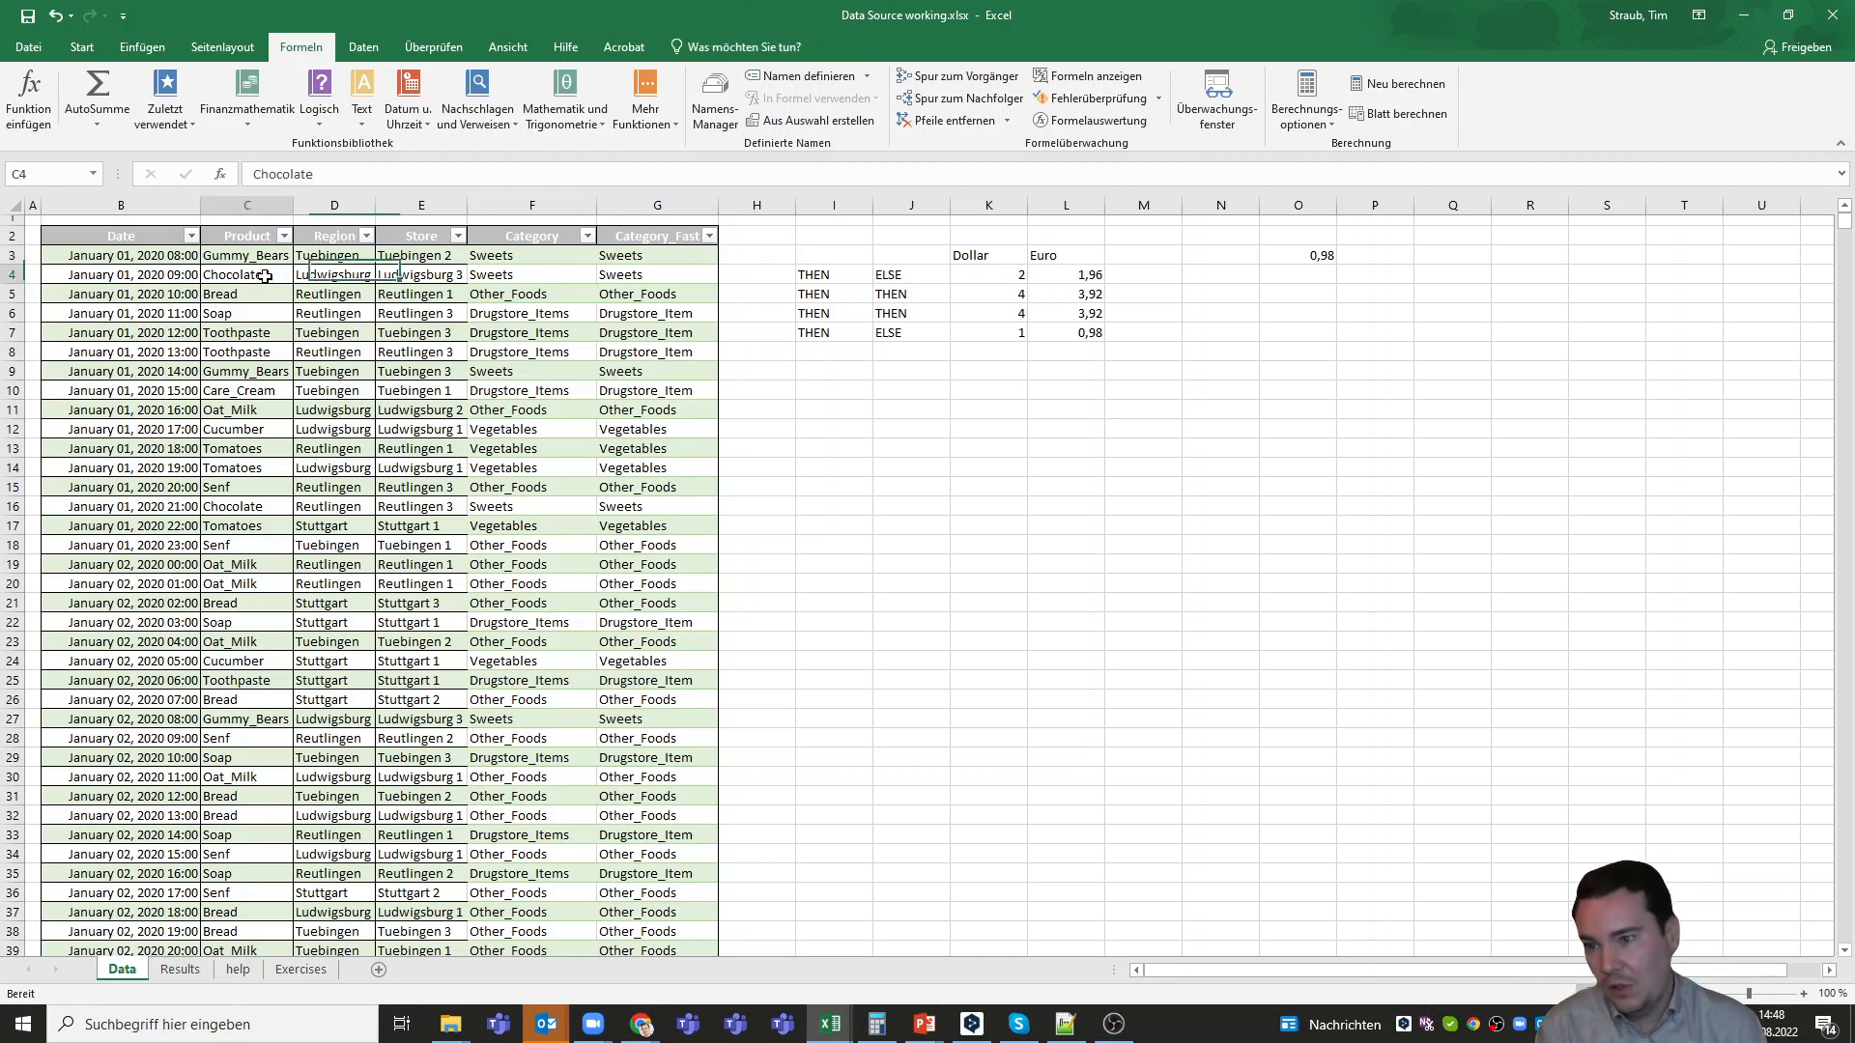
{"action": "left_click", "coordinate": [750, 274]}
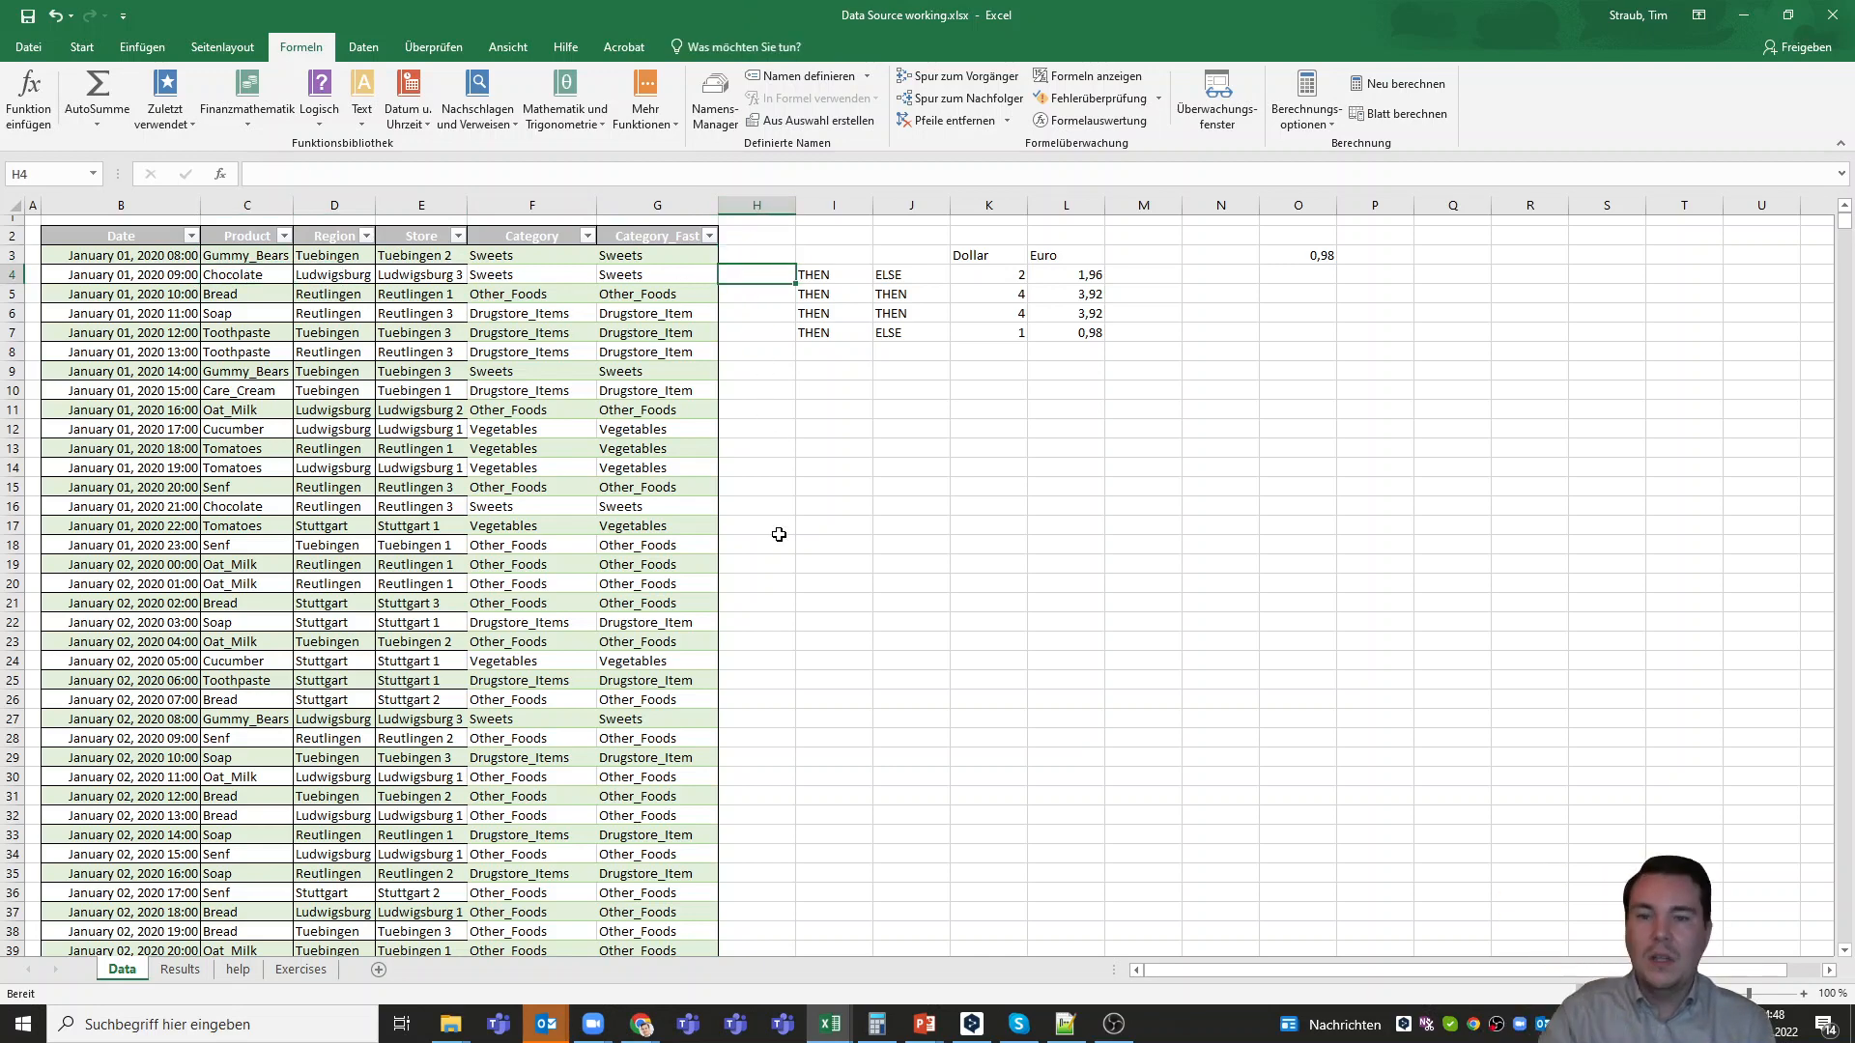
{"action": "left_click", "coordinate": [300, 968]}
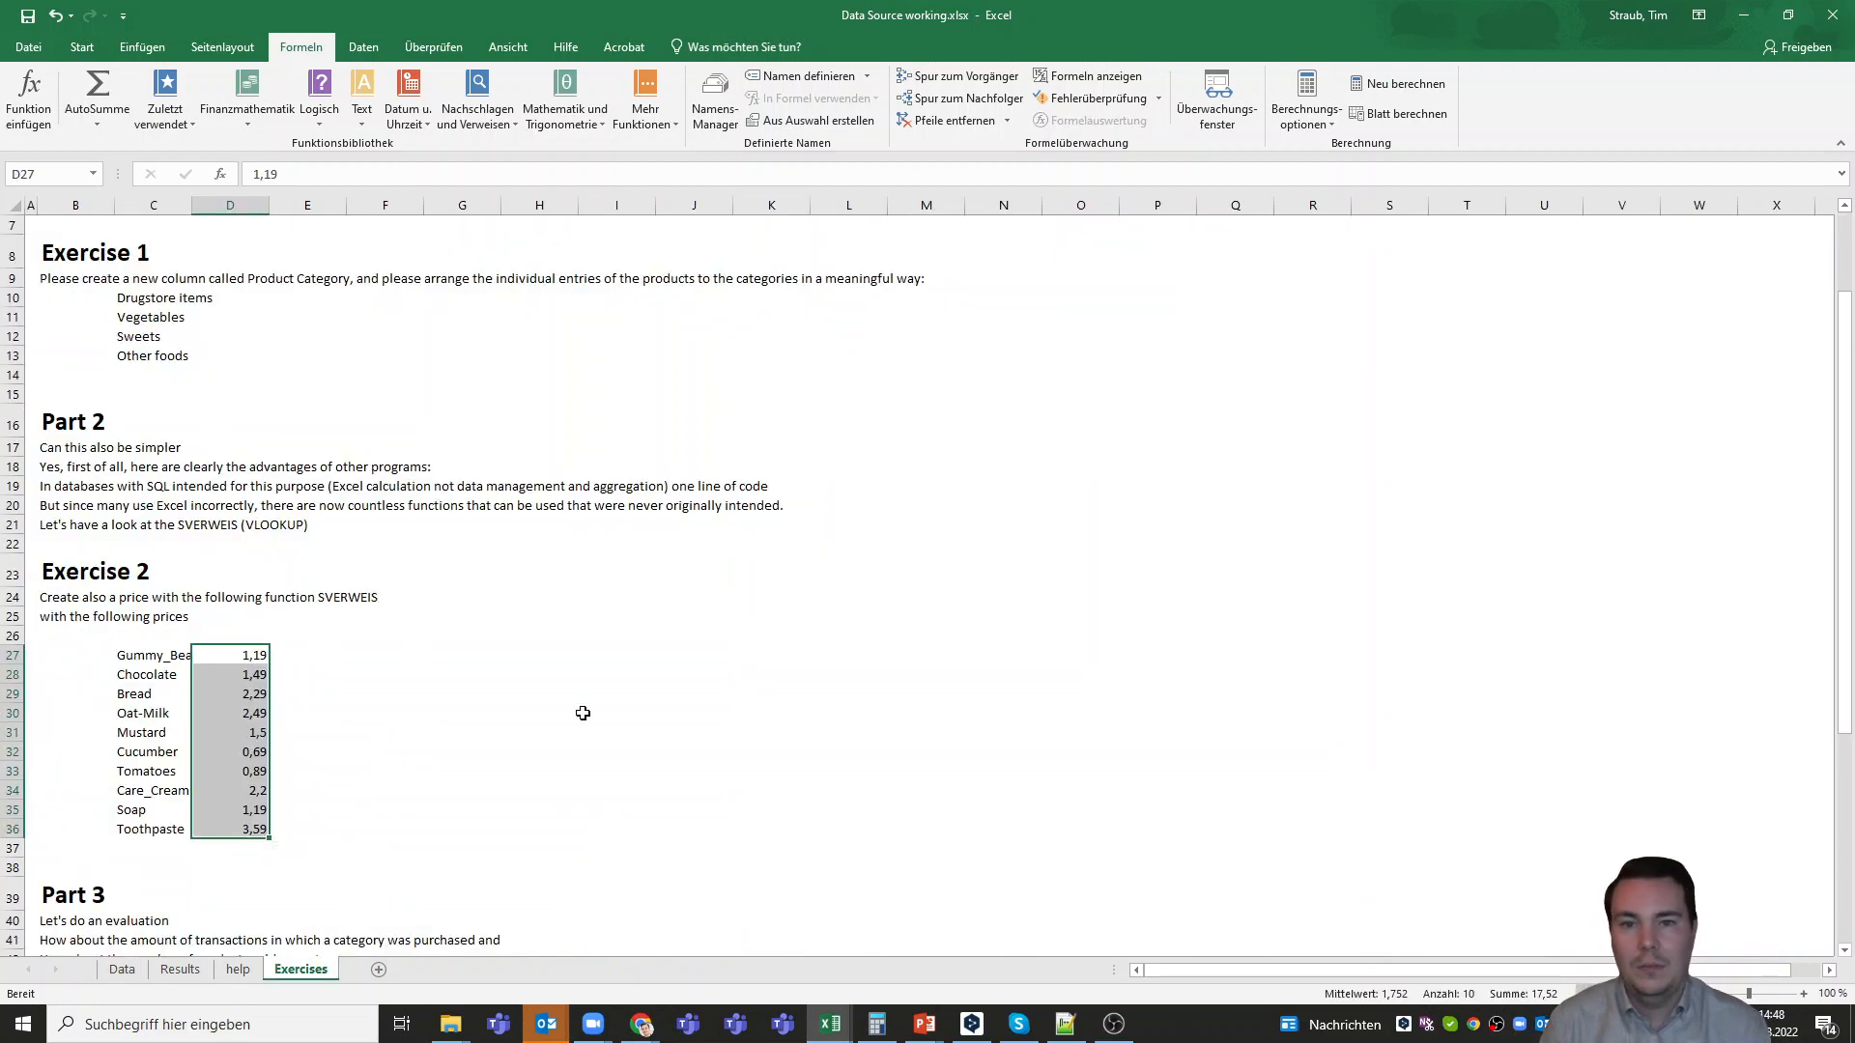